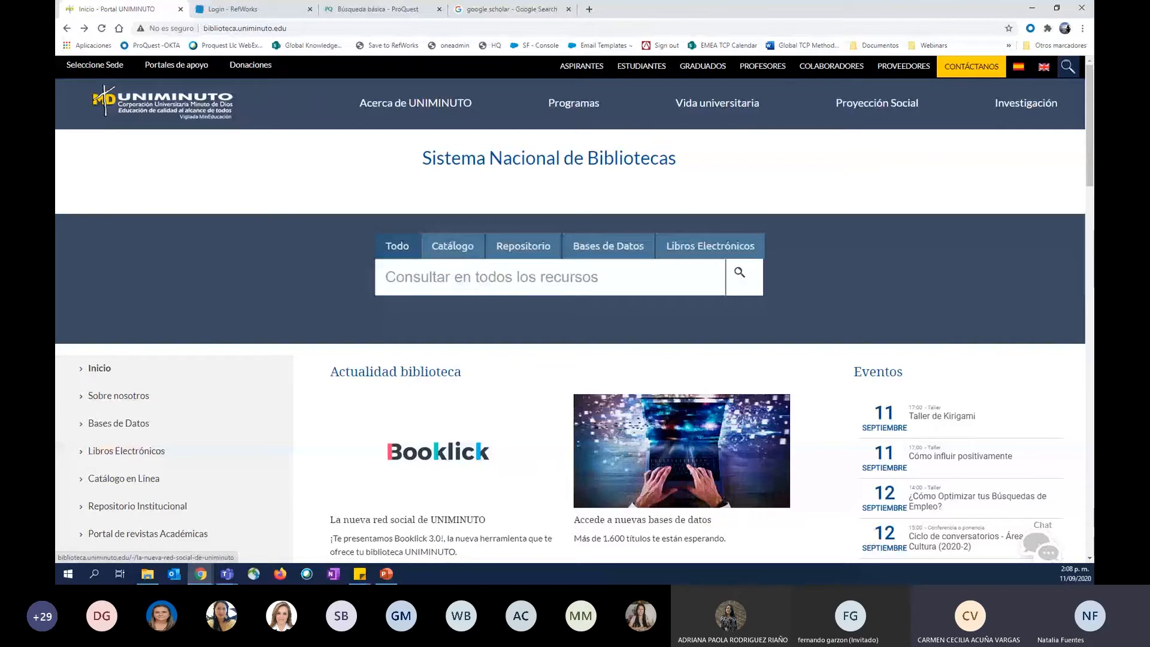
{"action": "left_click", "coordinate": [227, 574]}
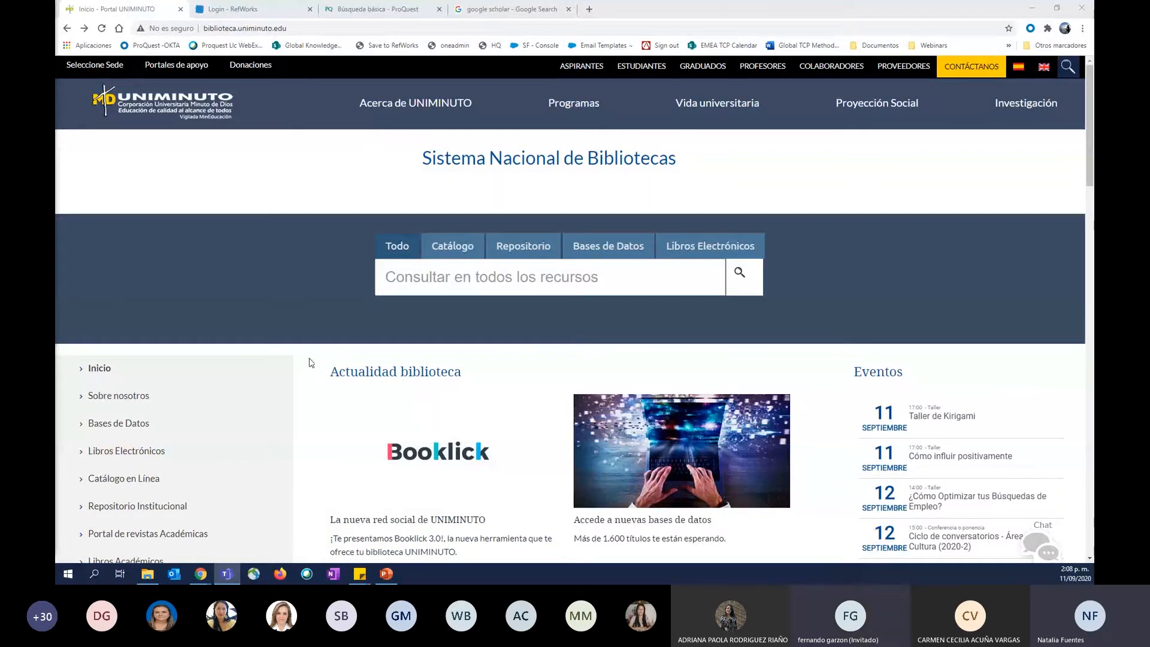
{"action": "scroll", "coordinate": [293, 355], "scroll_direction": "down", "scroll_amount": 1}
{"action": "scroll", "coordinate": [288, 351], "scroll_direction": "down", "scroll_amount": 2}
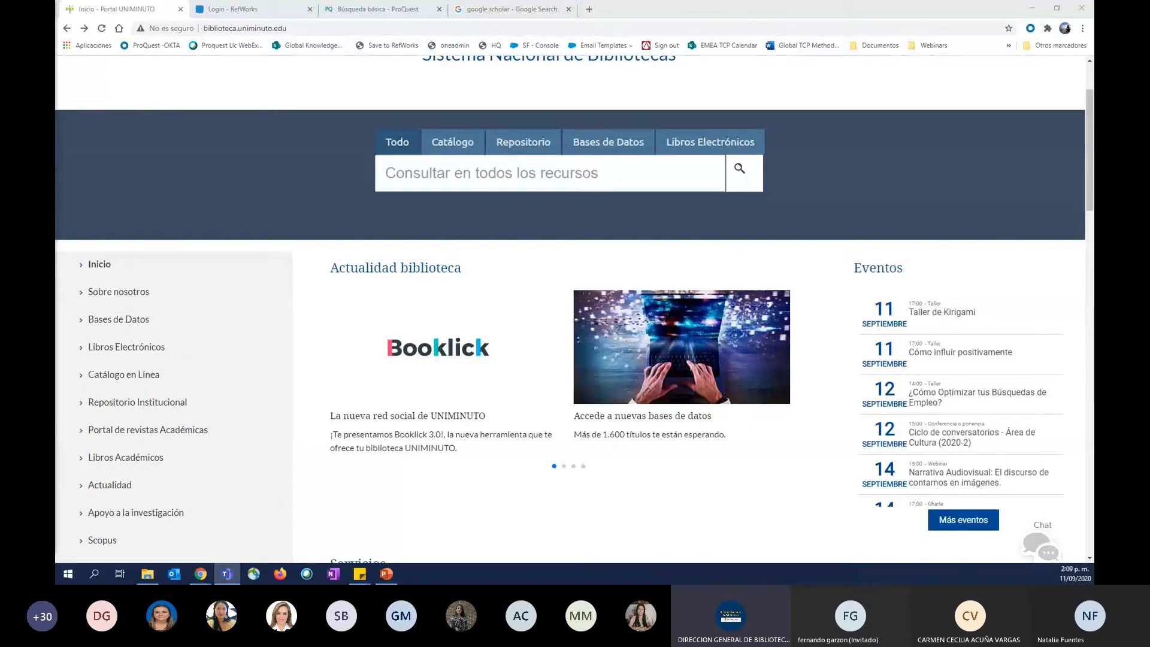
{"action": "scroll", "coordinate": [343, 394], "scroll_direction": "up", "scroll_amount": 2}
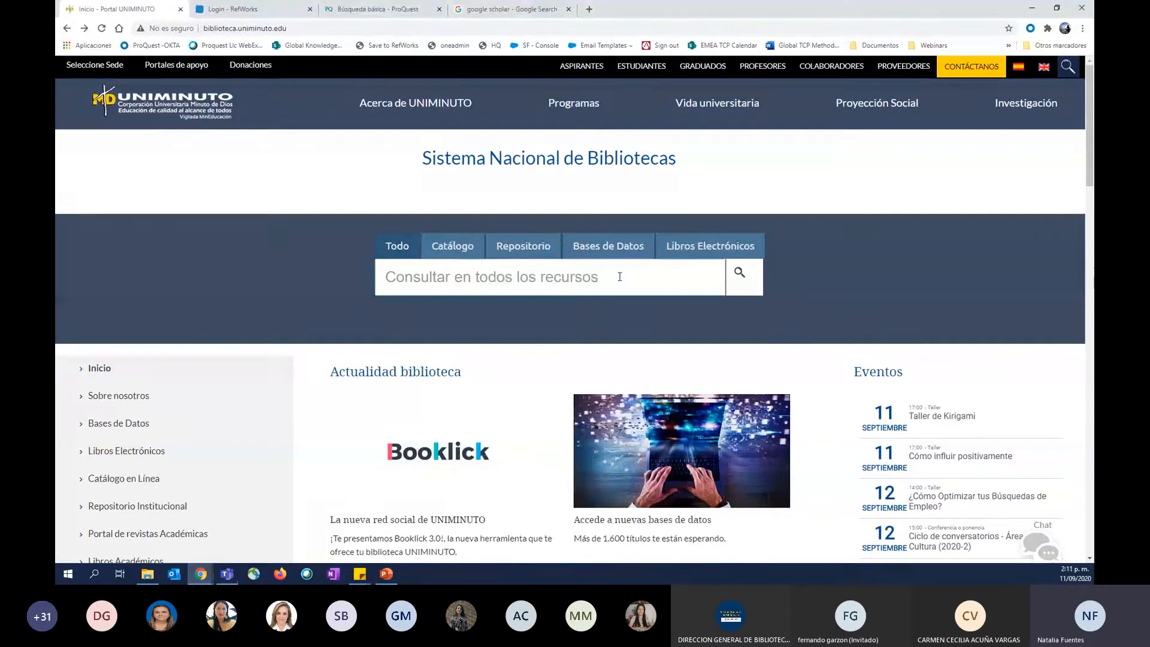
{"action": "left_click", "coordinate": [620, 277]}
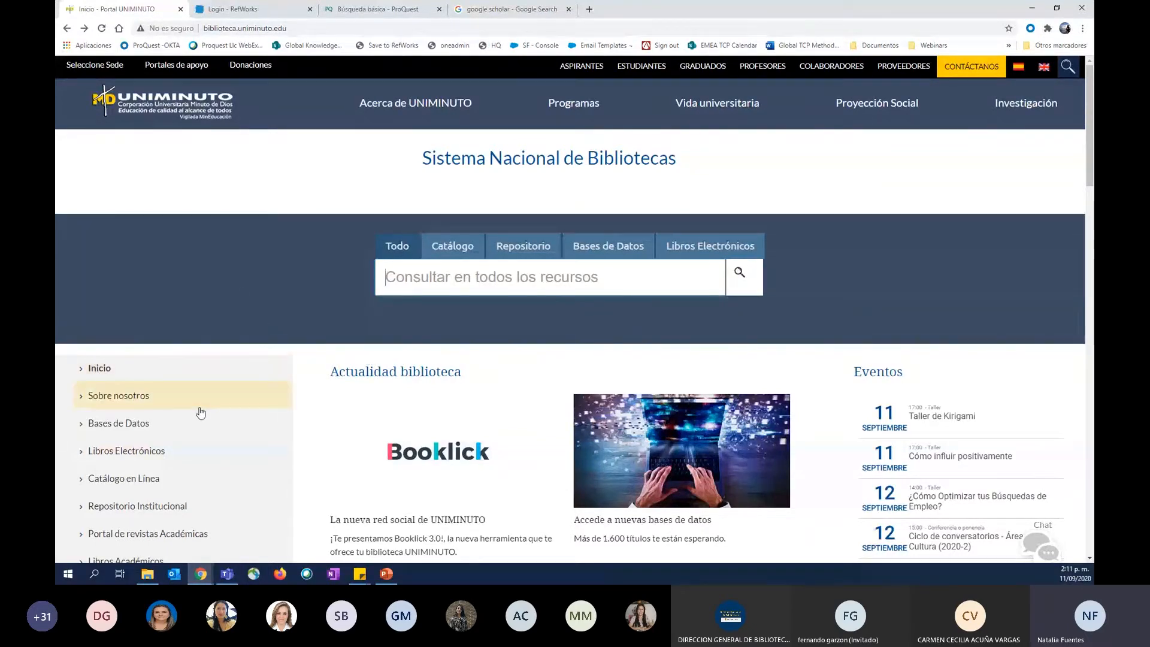
Open the RefWorks tool from the Gestores Bibliográficos page under Apoyo a la investigación.
{"action": "scroll", "coordinate": [204, 405], "scroll_direction": "down", "scroll_amount": 2}
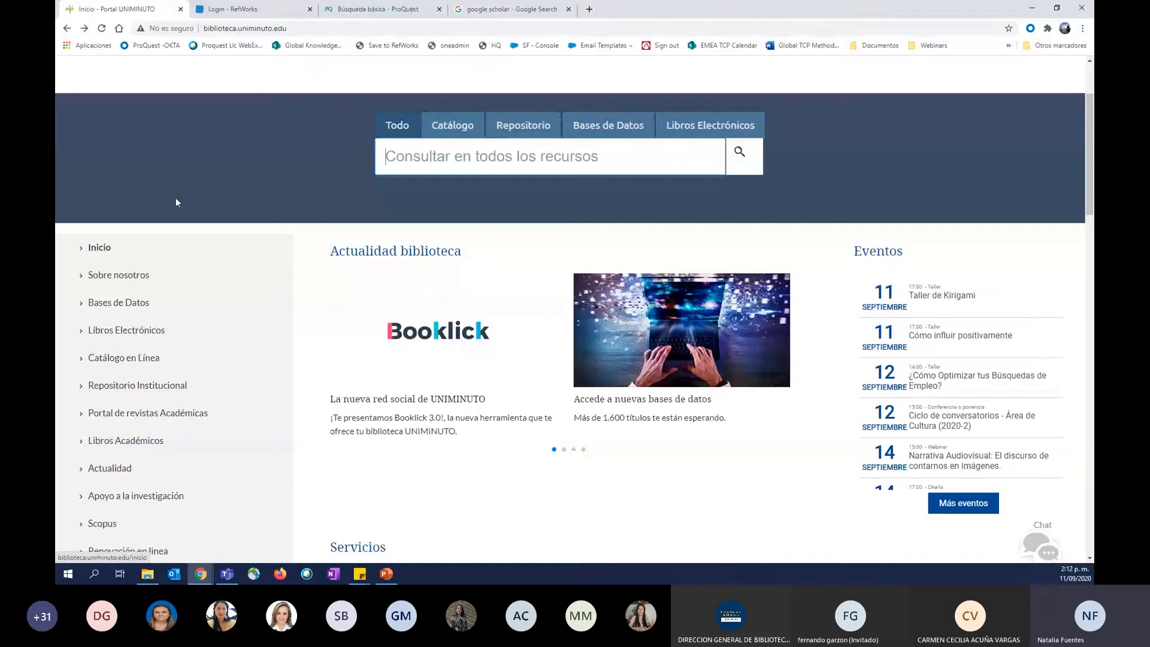
{"action": "left_click", "coordinate": [134, 501]}
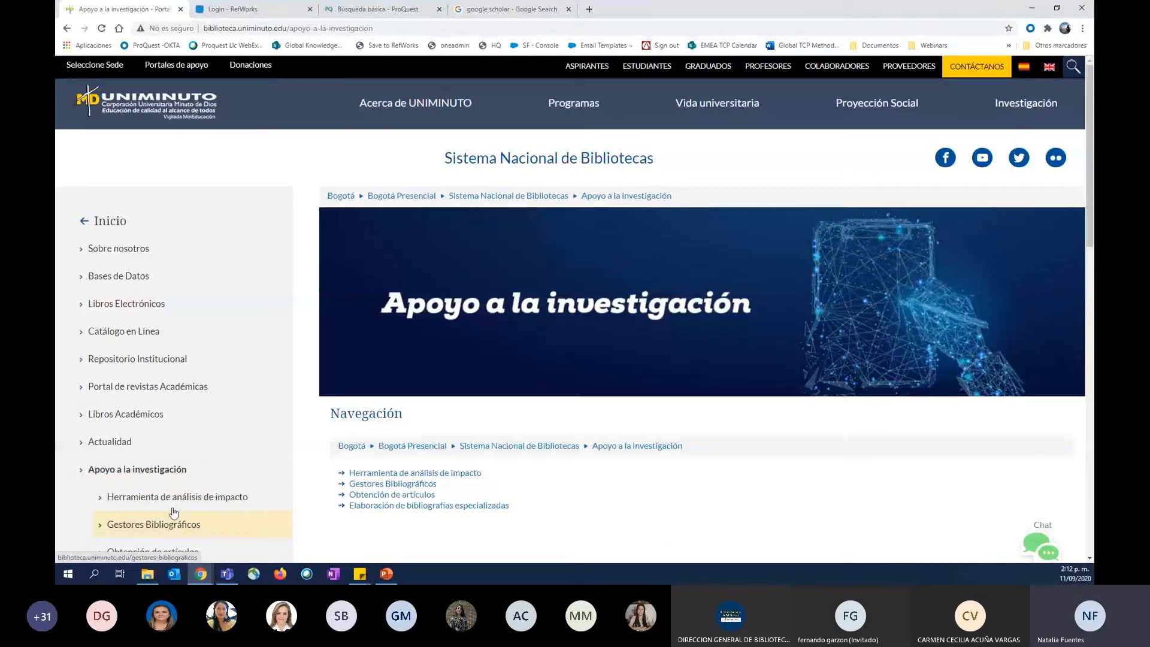
{"action": "scroll", "coordinate": [174, 513], "scroll_direction": "down", "scroll_amount": 1}
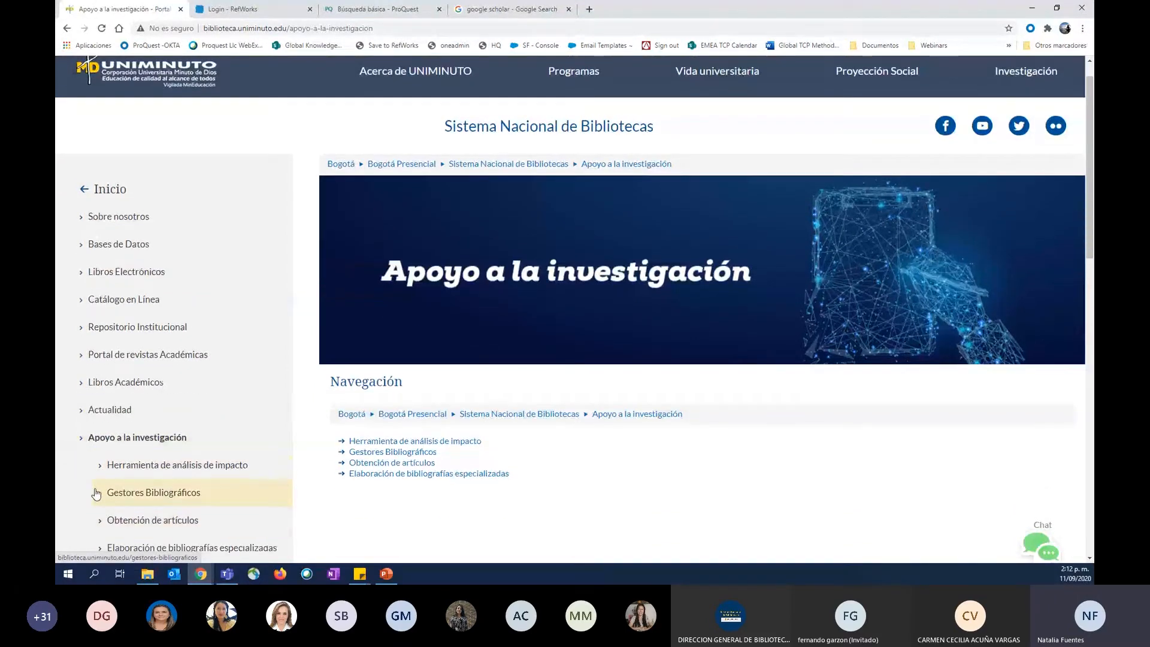
{"action": "left_click", "coordinate": [142, 494]}
{"action": "scroll", "coordinate": [396, 441], "scroll_direction": "down", "scroll_amount": 4}
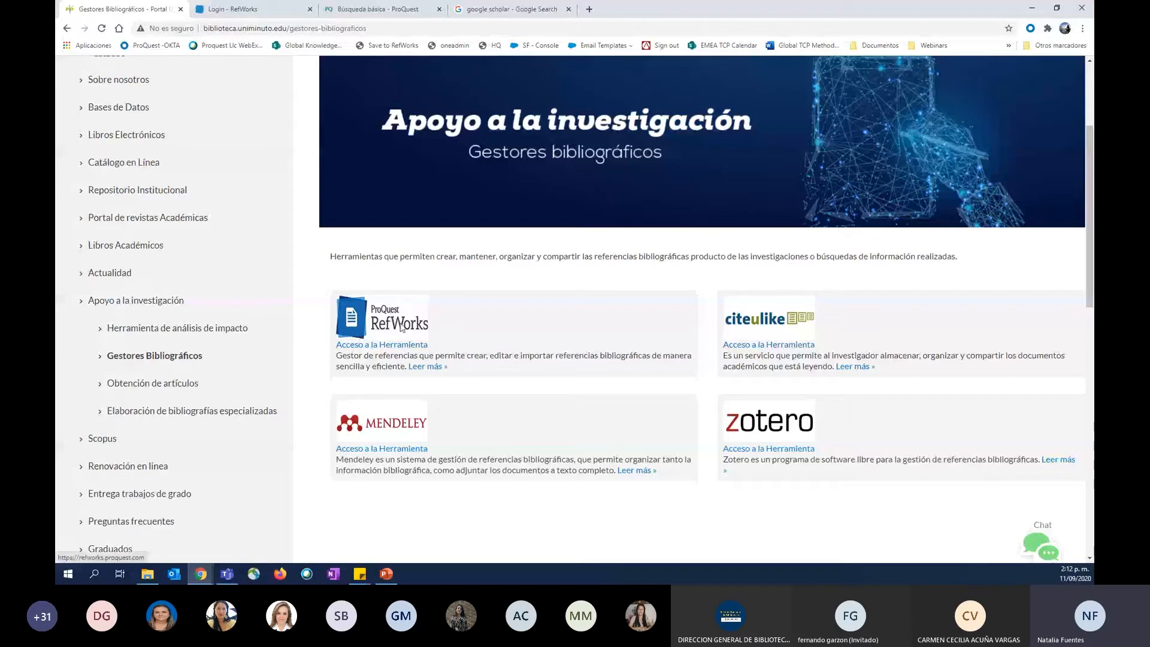
{"action": "left_click", "coordinate": [406, 346]}
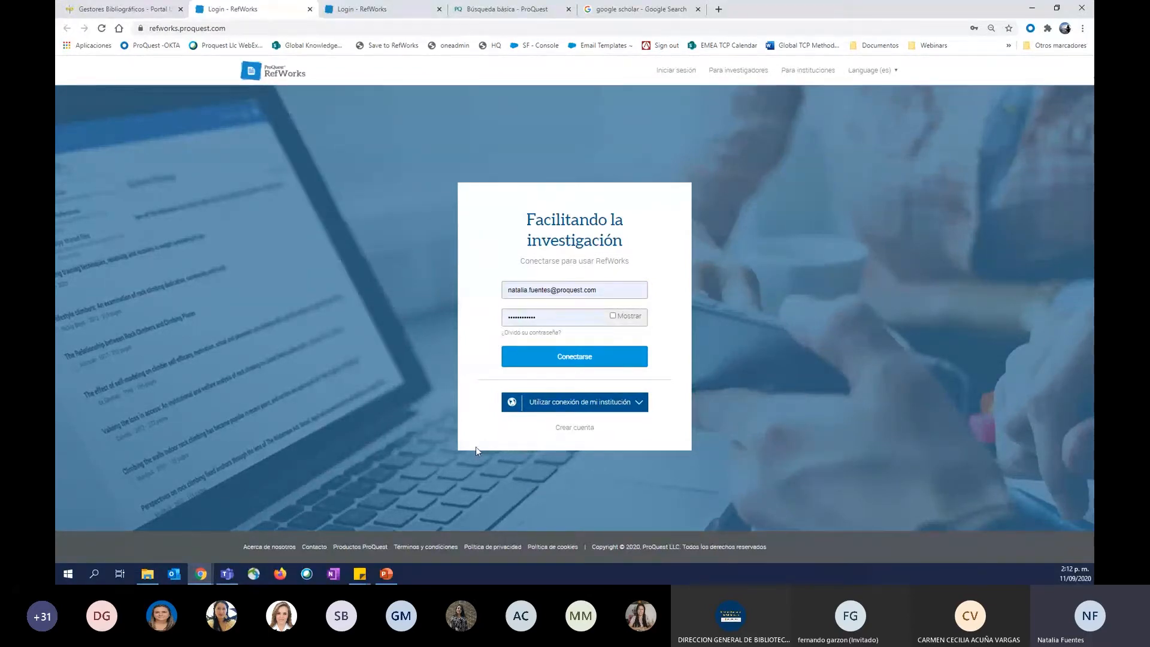
Sign in to RefWorks with the prefilled account credentials.
{"action": "key", "text": "ctrl+plus"}
{"action": "key", "text": "ctrl+plus"}
{"action": "key", "text": "ctrl+plus"}
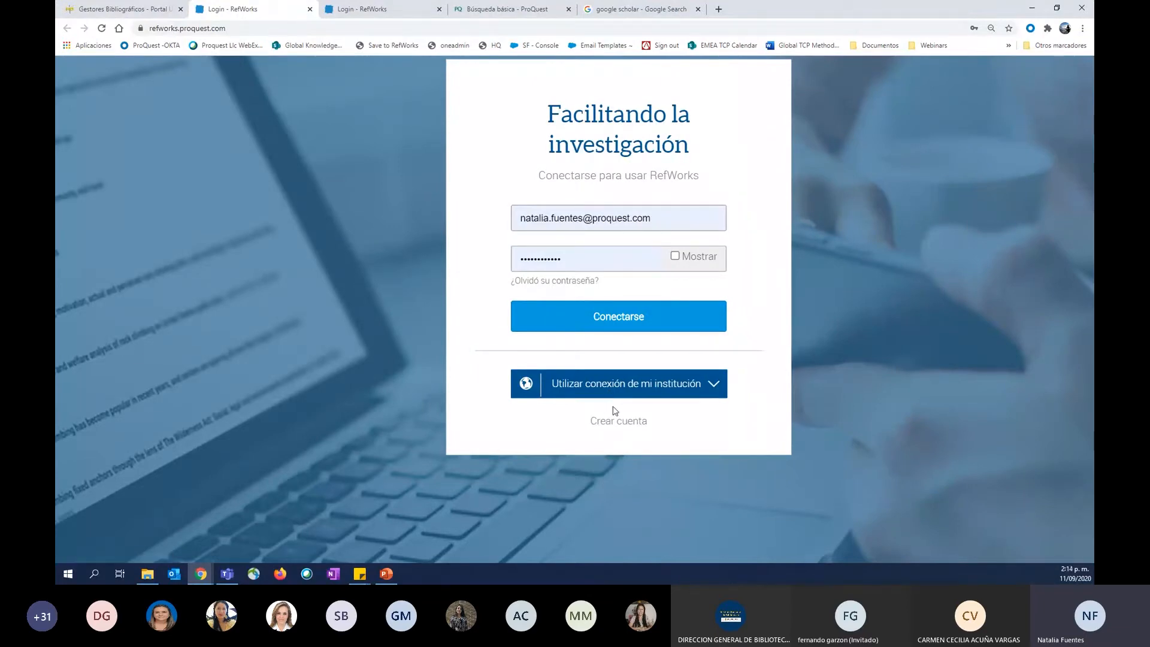
{"action": "scroll", "coordinate": [614, 411], "scroll_direction": "up", "scroll_amount": 1}
{"action": "scroll", "coordinate": [613, 407], "scroll_direction": "up", "scroll_amount": 1}
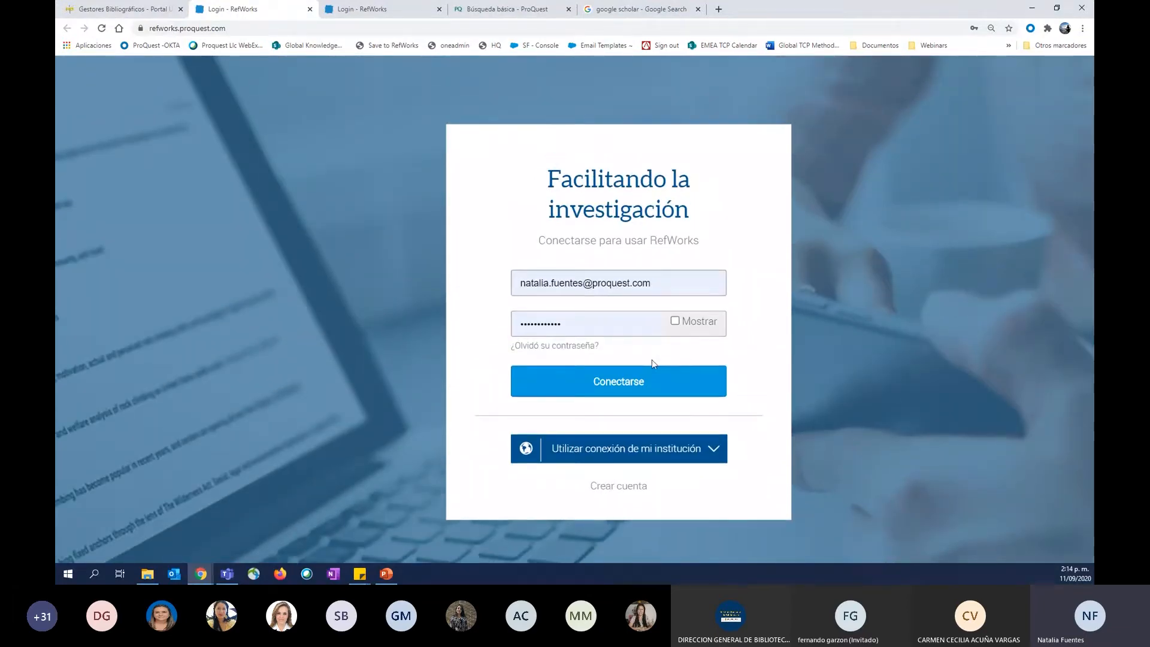
{"action": "scroll", "coordinate": [652, 360], "scroll_direction": "down", "scroll_amount": 4}
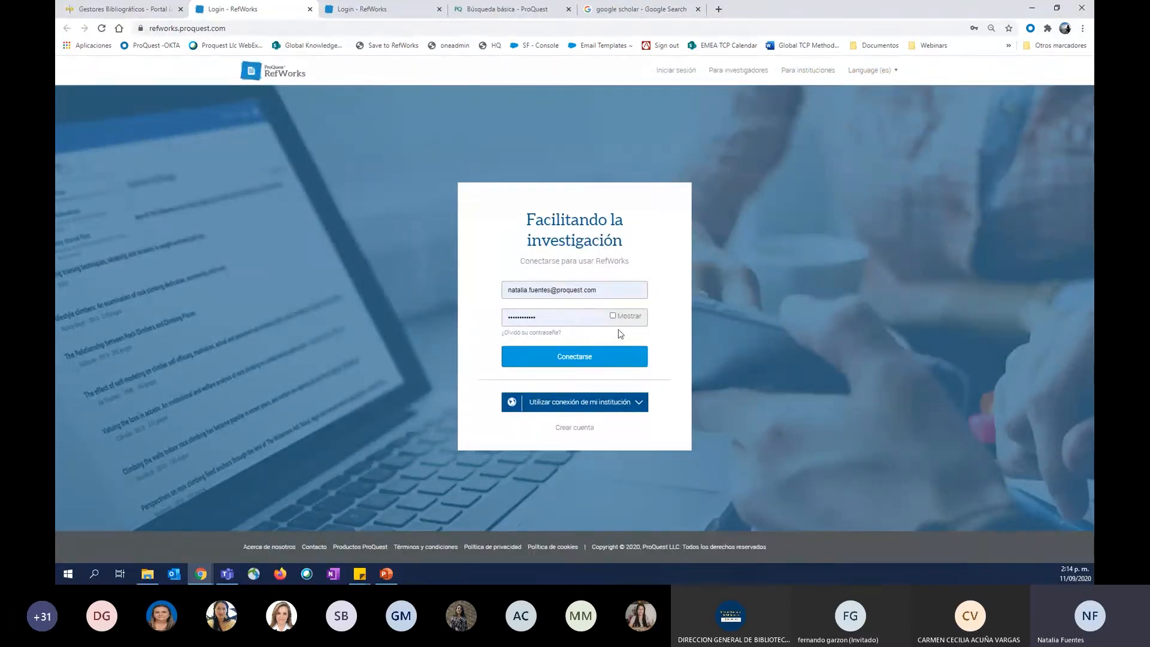
{"action": "left_click", "coordinate": [606, 358]}
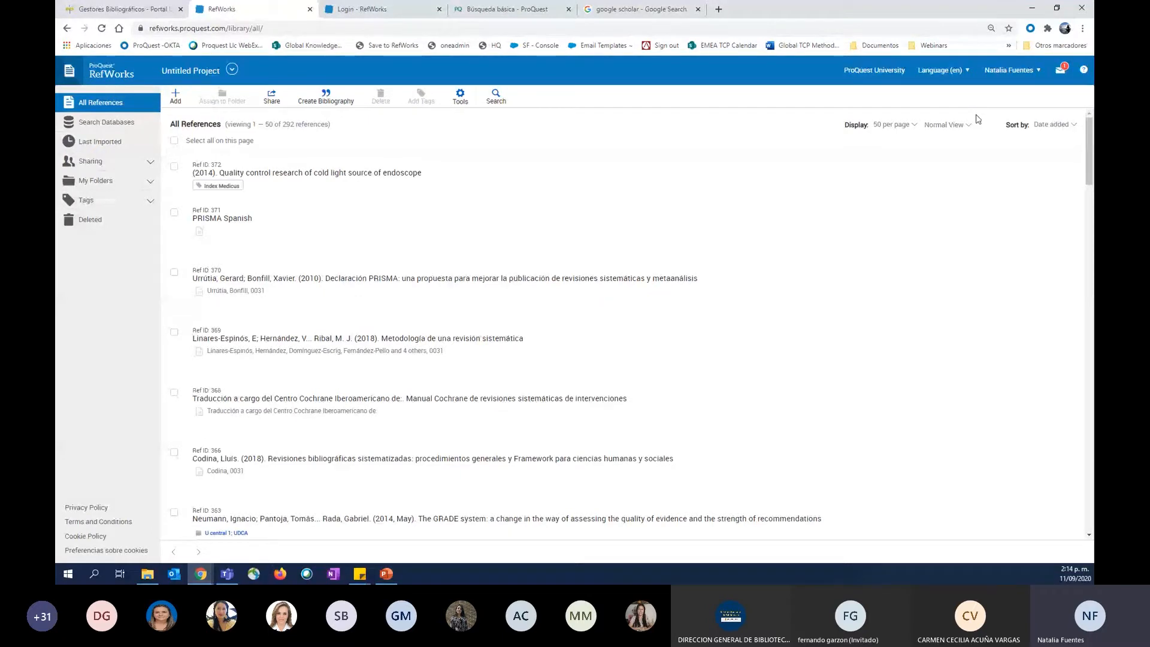
View the available RefWorks interface languages and open the account's Settings page.
{"action": "scroll", "coordinate": [986, 85], "scroll_direction": "up", "scroll_amount": 5}
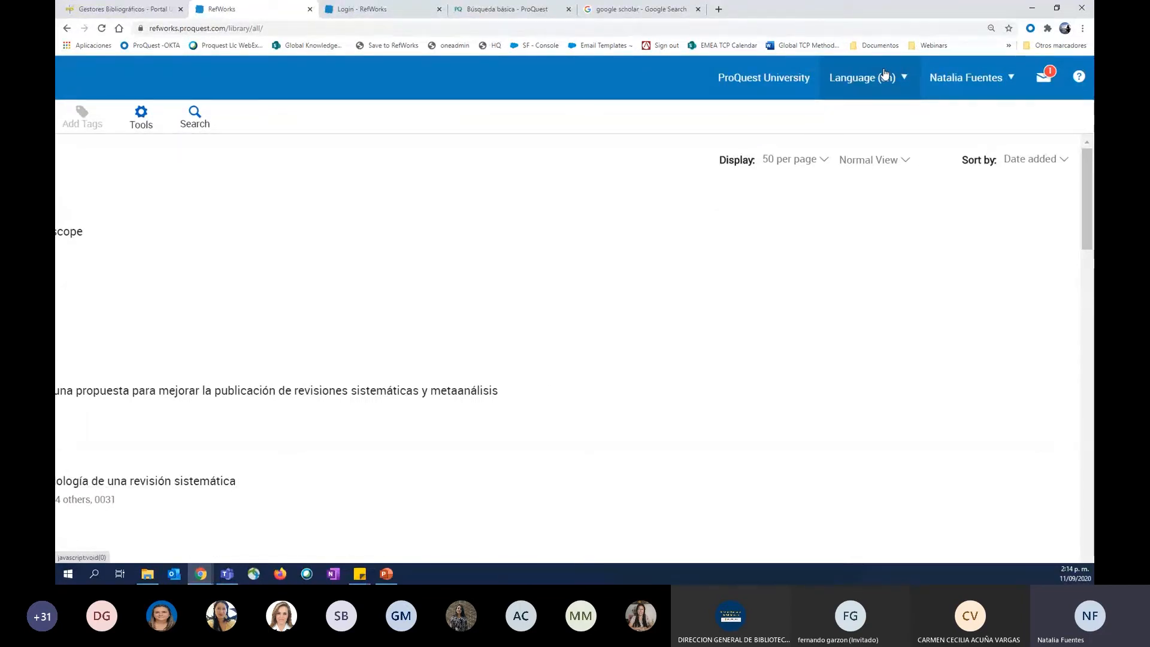
{"action": "left_click", "coordinate": [885, 73]}
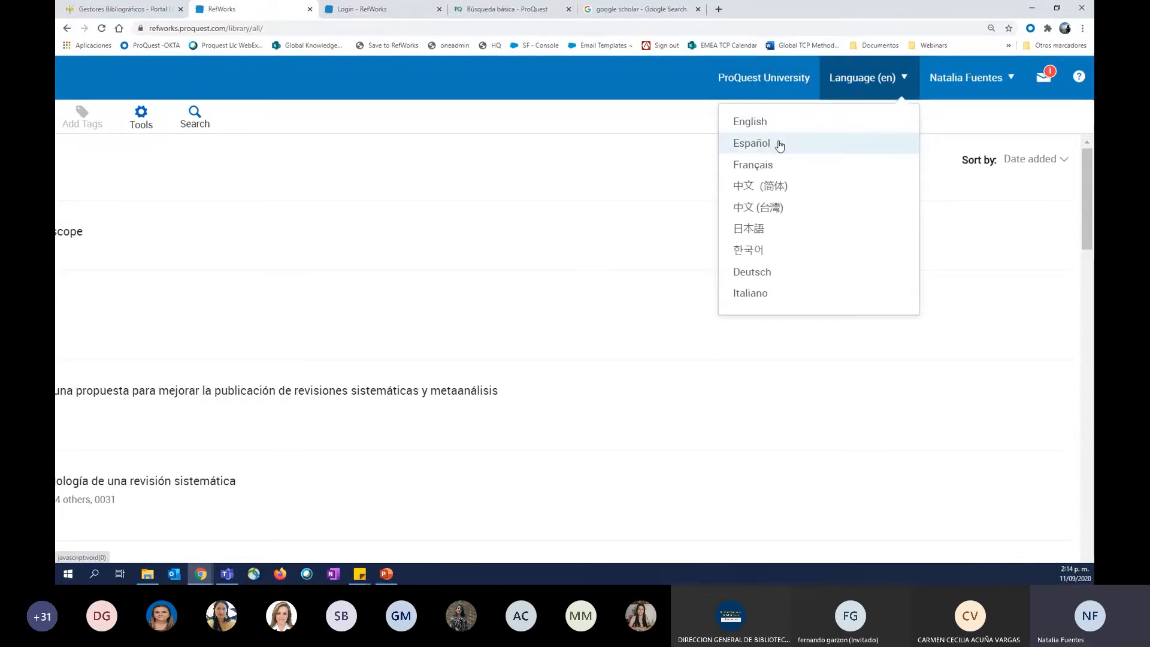
{"action": "left_click", "coordinate": [987, 93]}
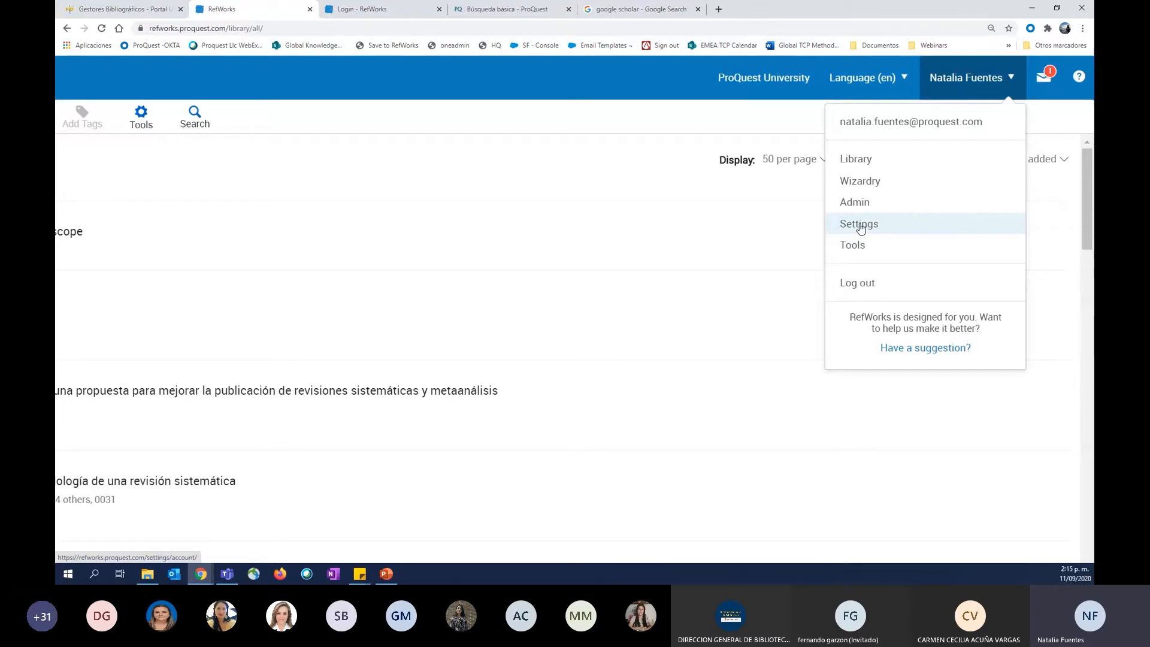
{"action": "left_click", "coordinate": [861, 225]}
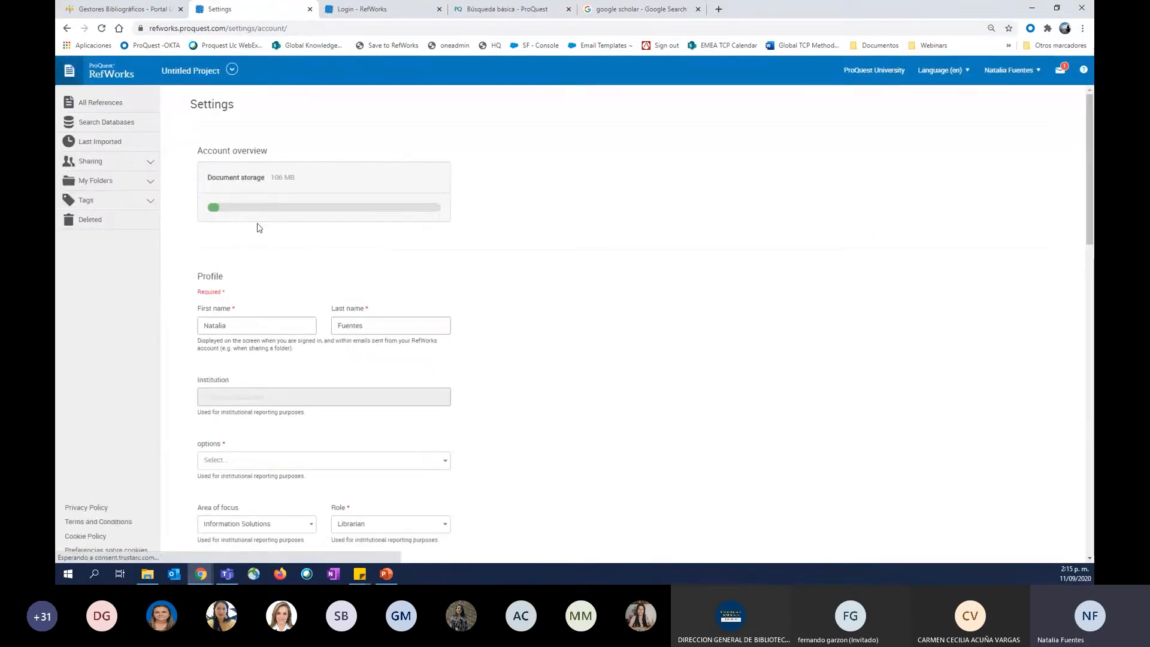
Review the account's document storage, profile, notification and database export settings.
{"action": "triple_click", "coordinate": [226, 181]}
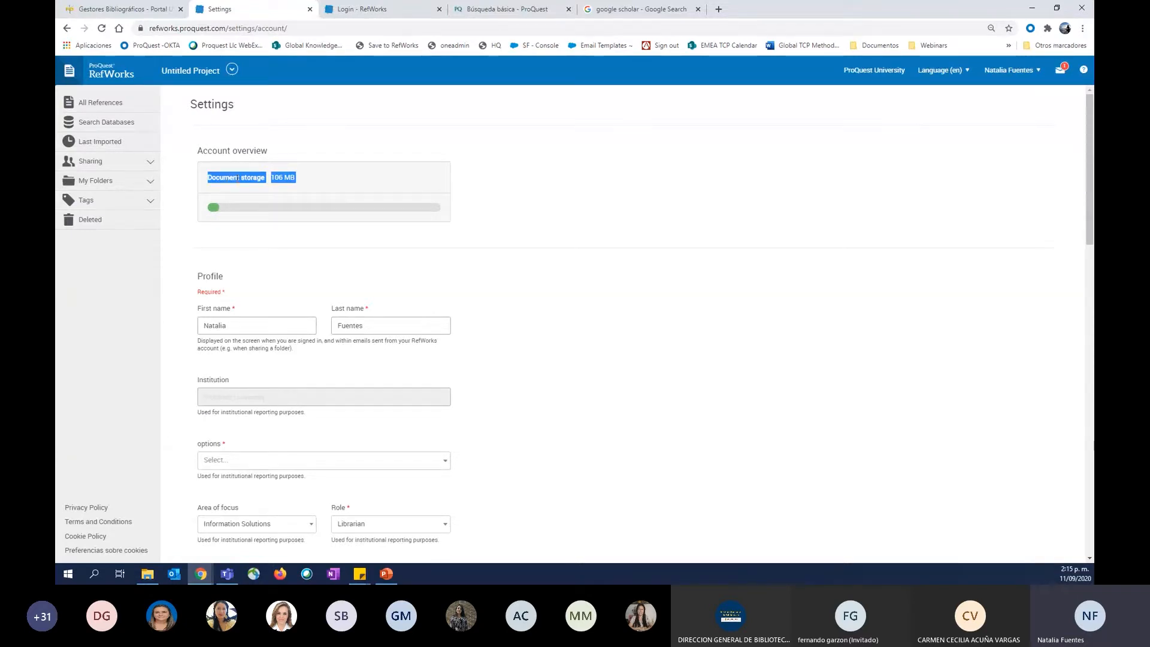
{"action": "left_click", "coordinate": [360, 187]}
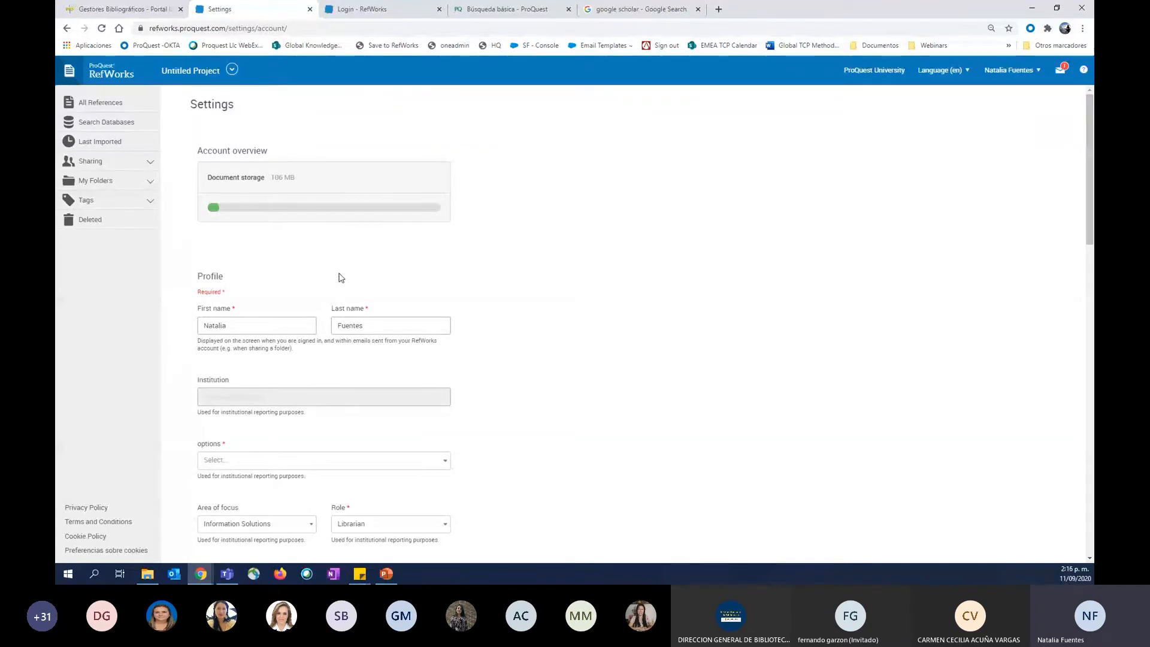
{"action": "scroll", "coordinate": [339, 278], "scroll_direction": "down", "scroll_amount": 1}
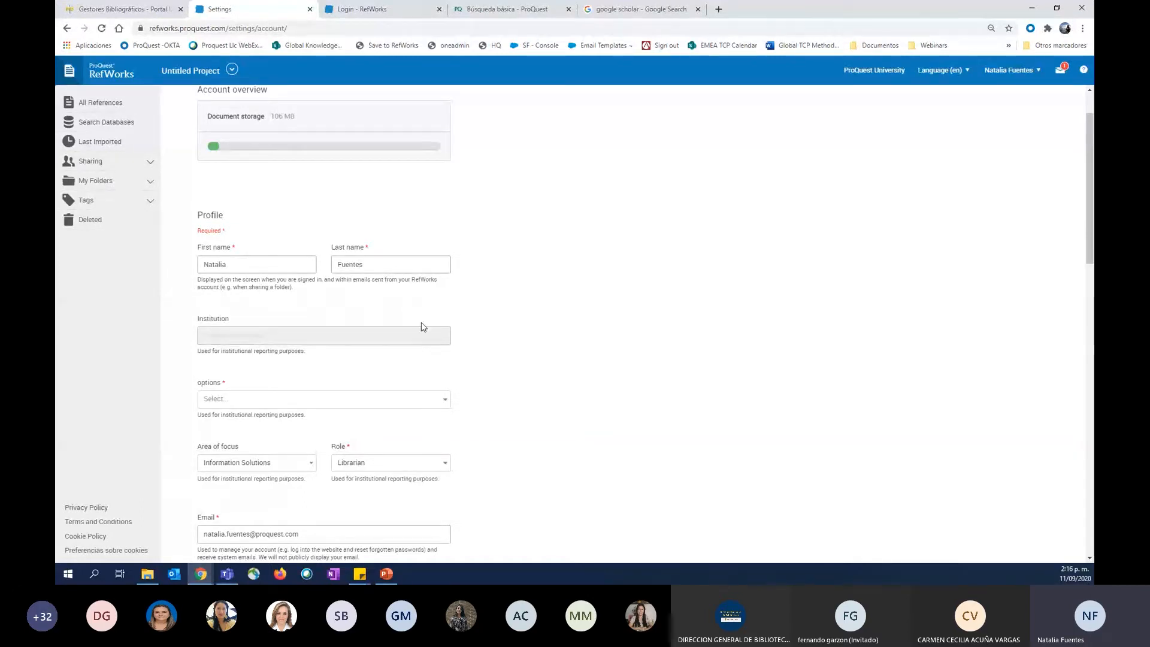
{"action": "scroll", "coordinate": [436, 331], "scroll_direction": "down", "scroll_amount": 2}
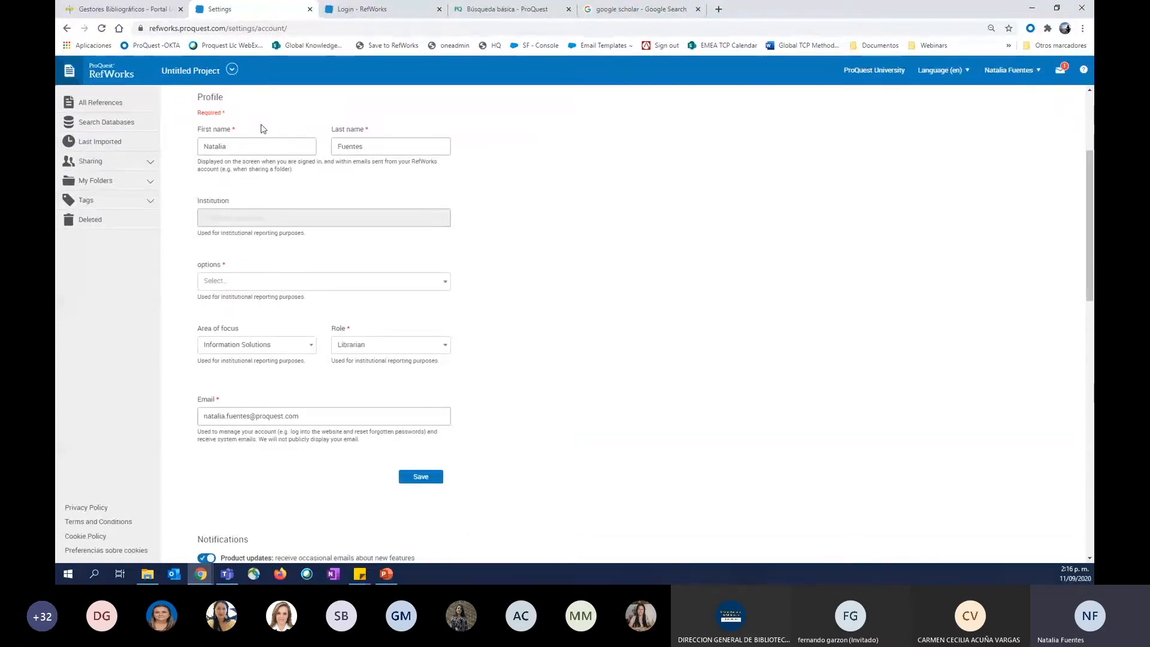
{"action": "scroll", "coordinate": [460, 418], "scroll_direction": "down", "scroll_amount": 5}
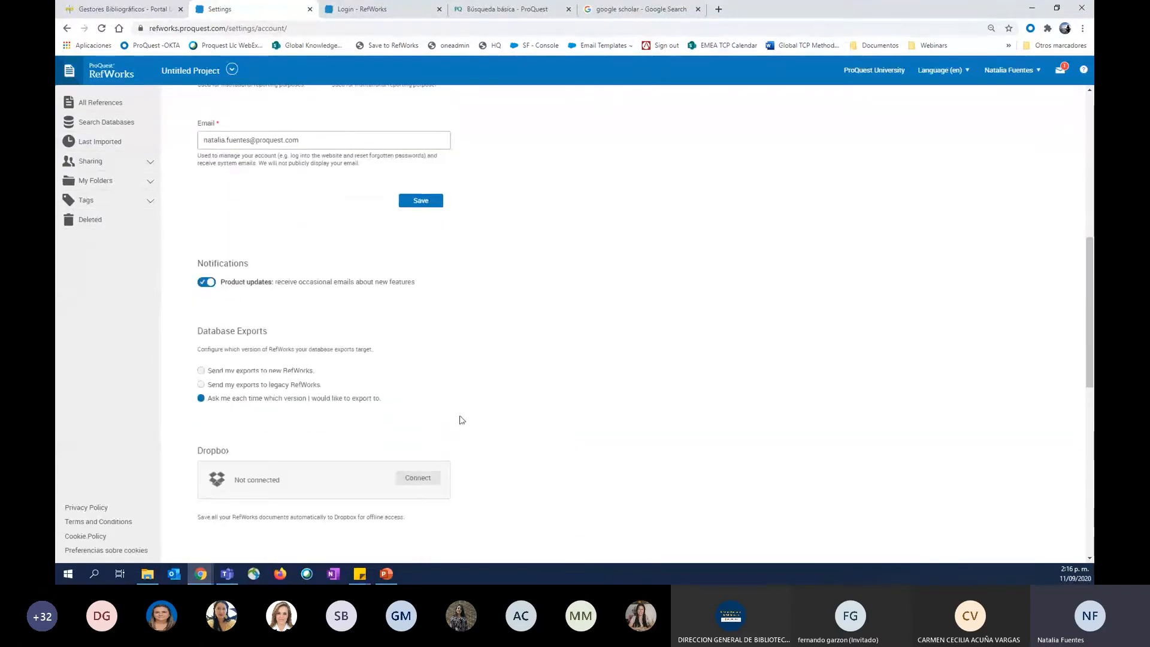
{"action": "scroll", "coordinate": [300, 380], "scroll_direction": "down", "scroll_amount": 2}
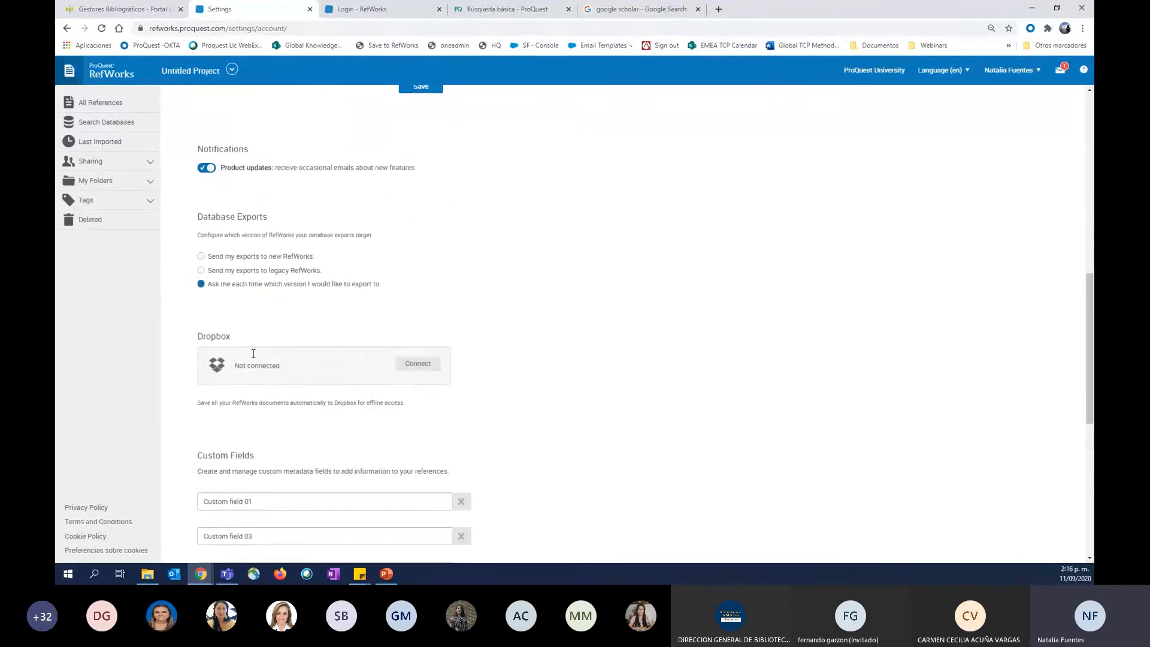
Examine the Dropbox connection, custom fields, institution credentials, password and account removal options in the settings.
{"action": "double_click", "coordinate": [206, 334]}
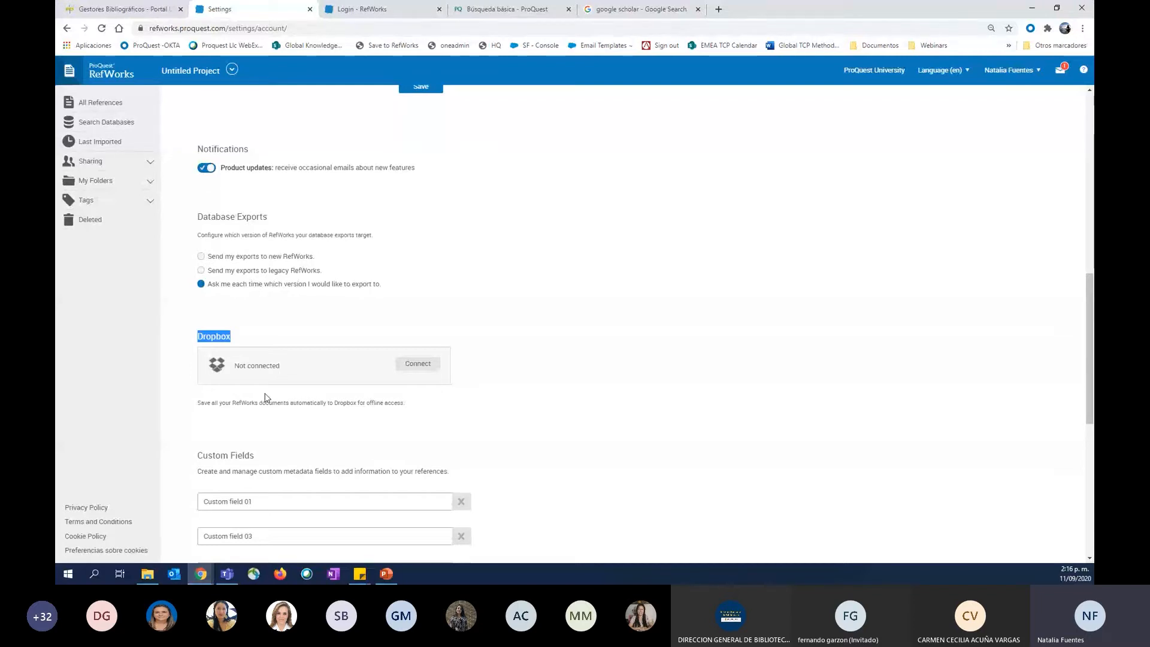
{"action": "left_click", "coordinate": [100, 102]}
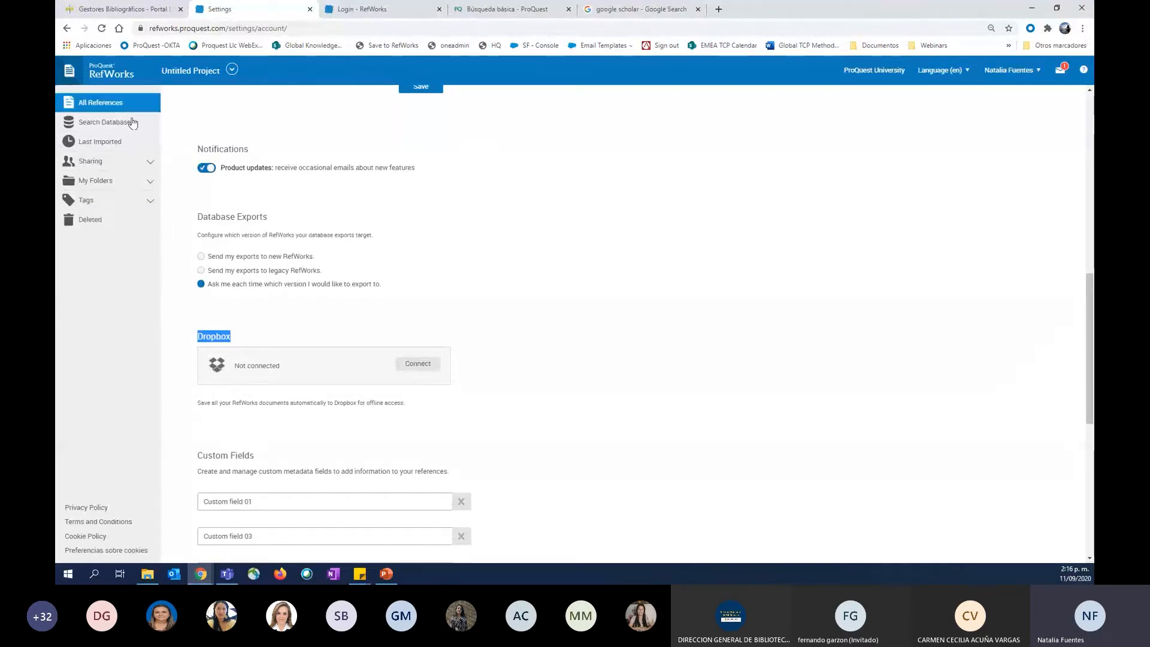
{"action": "left_click", "coordinate": [150, 196]}
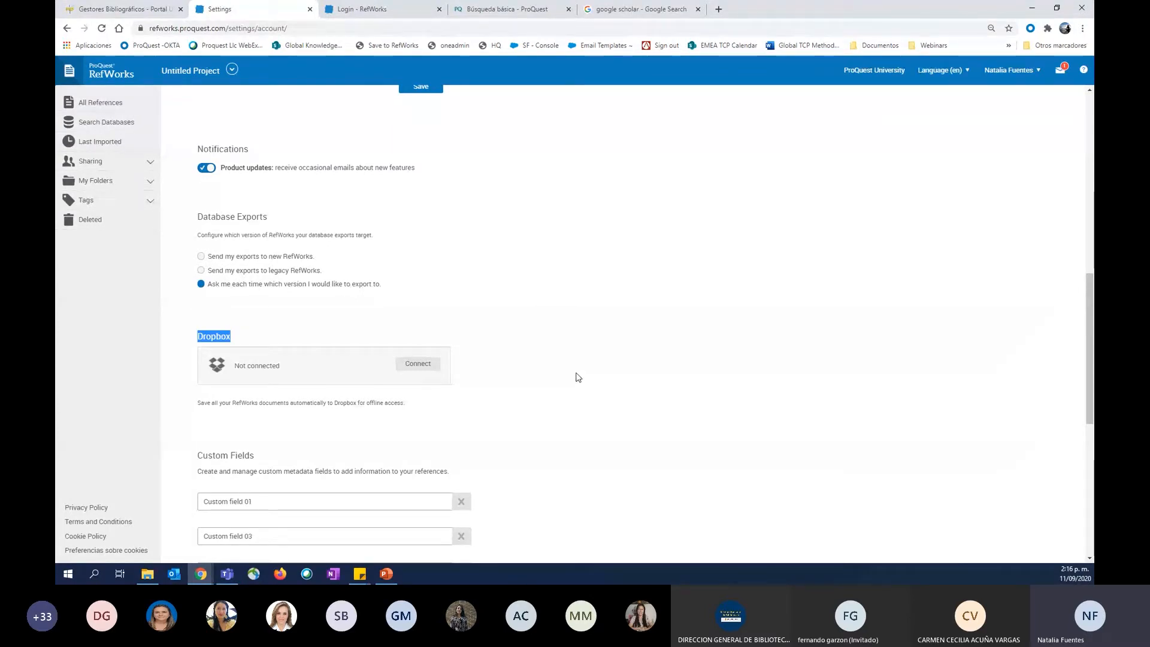
{"action": "left_click", "coordinate": [220, 338]}
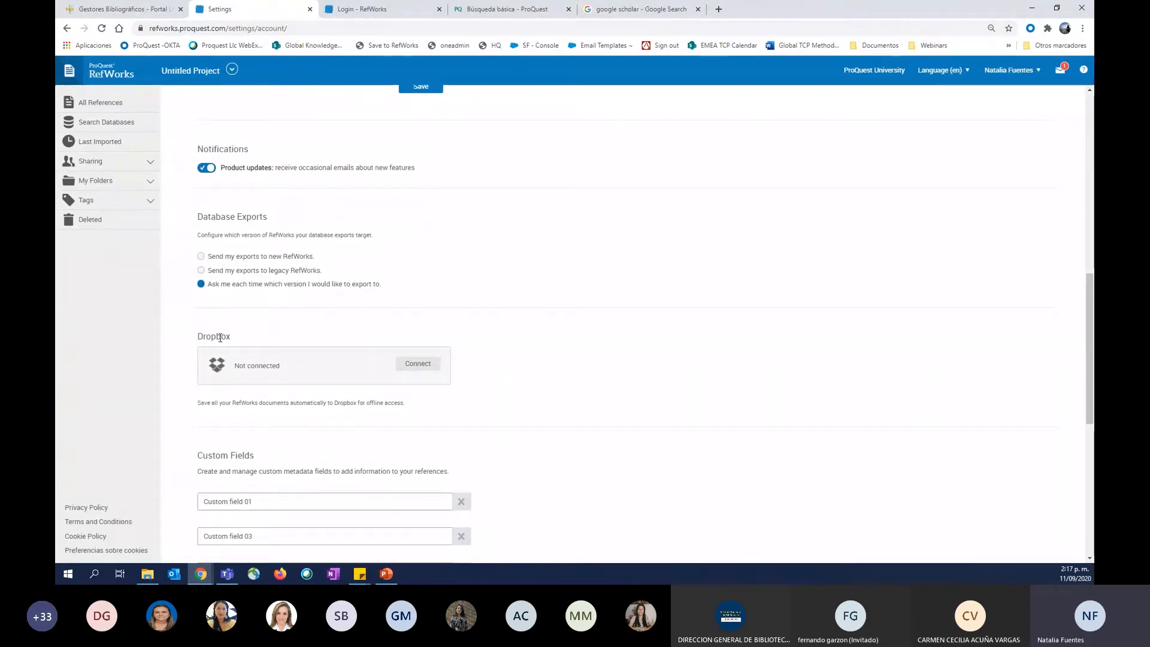
{"action": "scroll", "coordinate": [219, 338], "scroll_direction": "down", "scroll_amount": 7}
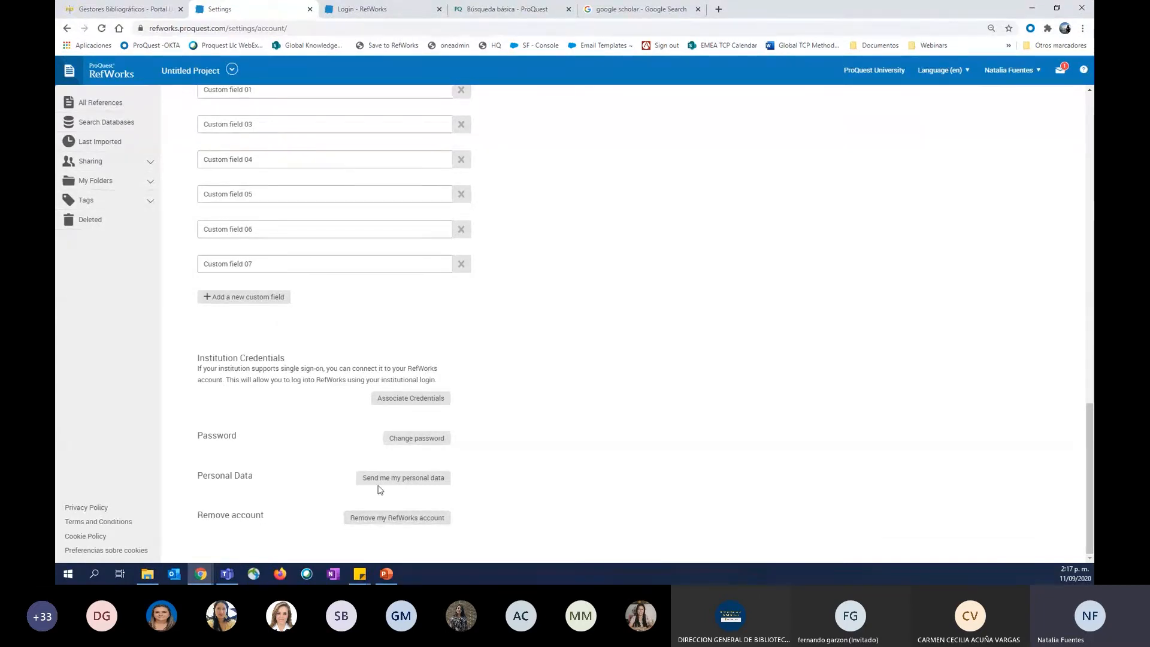
{"action": "scroll", "coordinate": [395, 379], "scroll_direction": "up", "scroll_amount": 1}
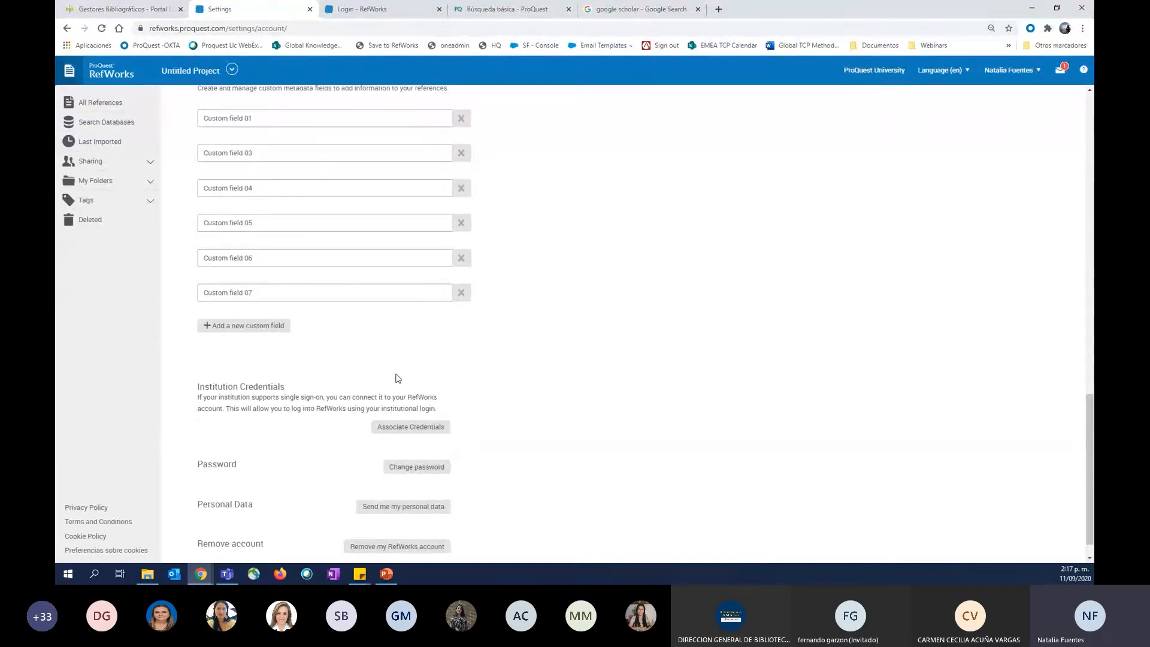
{"action": "scroll", "coordinate": [396, 379], "scroll_direction": "up", "scroll_amount": 10}
{"action": "scroll", "coordinate": [396, 378], "scroll_direction": "up", "scroll_amount": 4}
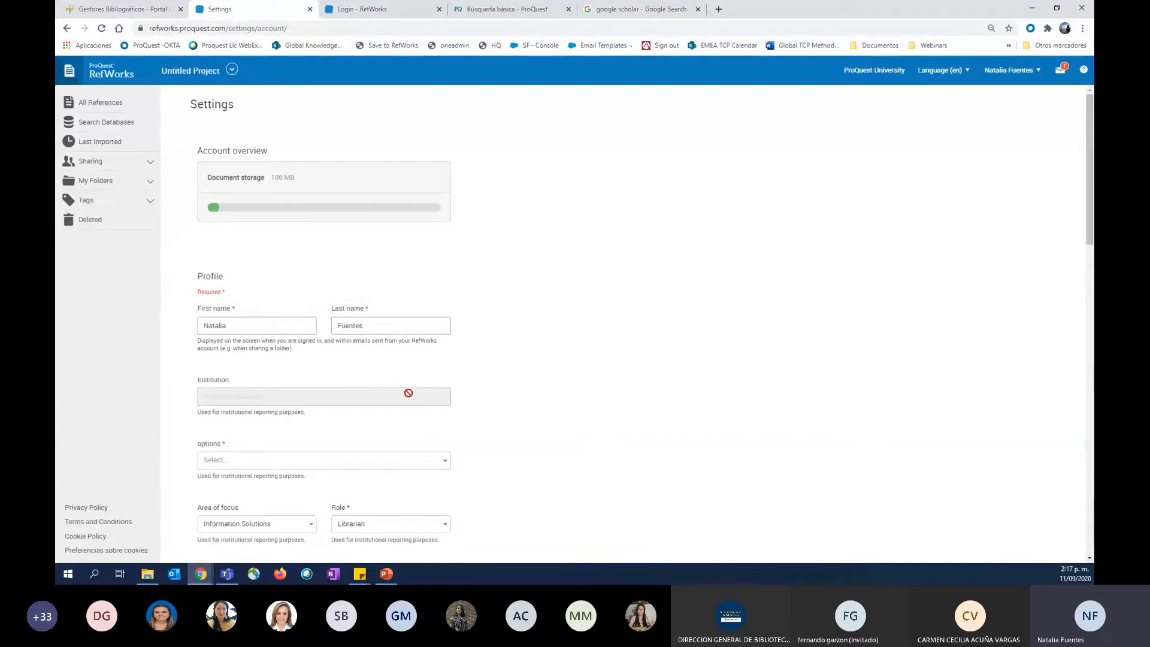
Enlarge the browser zoom to 110% and open the RefWorks Tools page for the account.
{"action": "left_click", "coordinate": [1030, 84]}
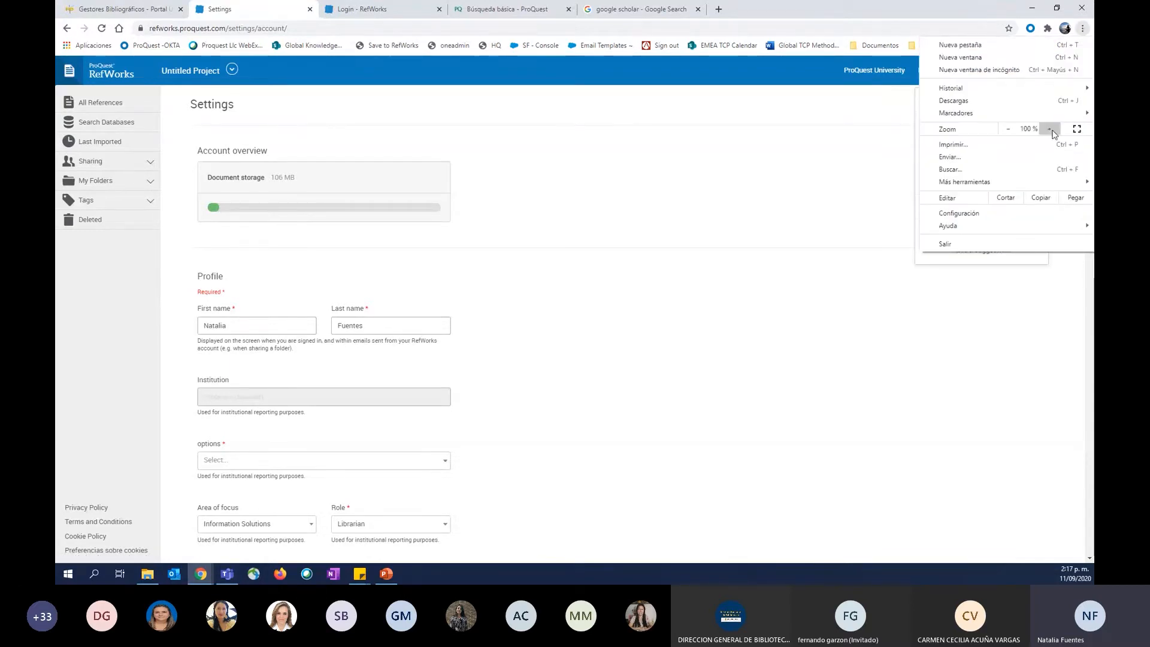
{"action": "left_click", "coordinate": [1051, 129]}
{"action": "left_click", "coordinate": [832, 142]}
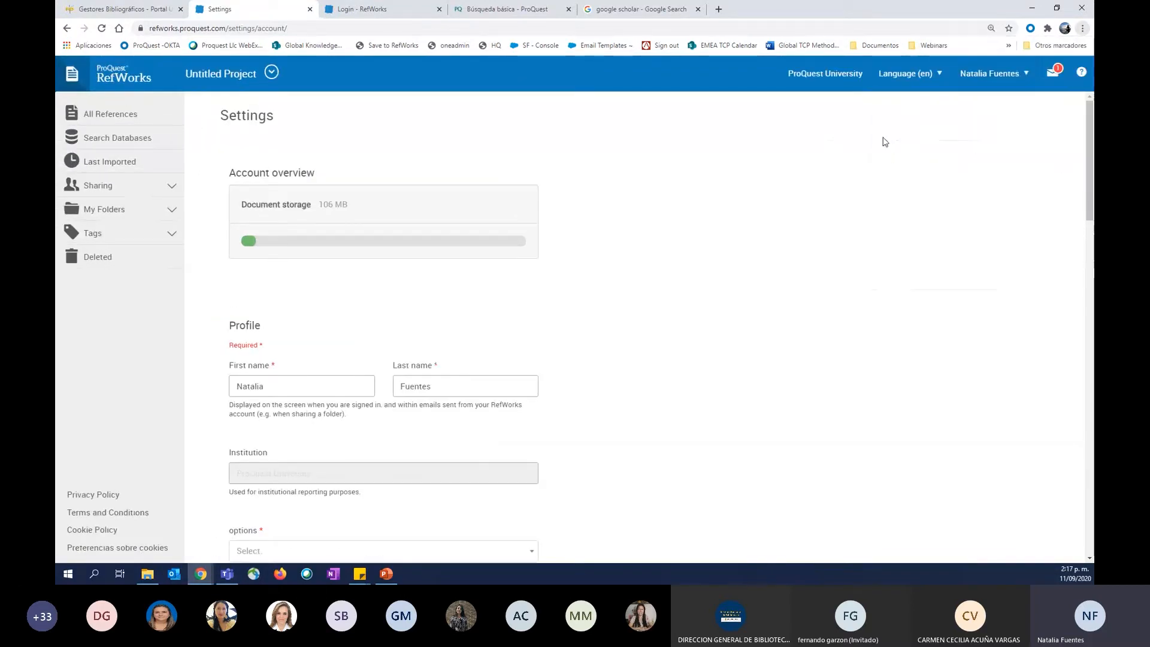
{"action": "left_click", "coordinate": [1015, 74]}
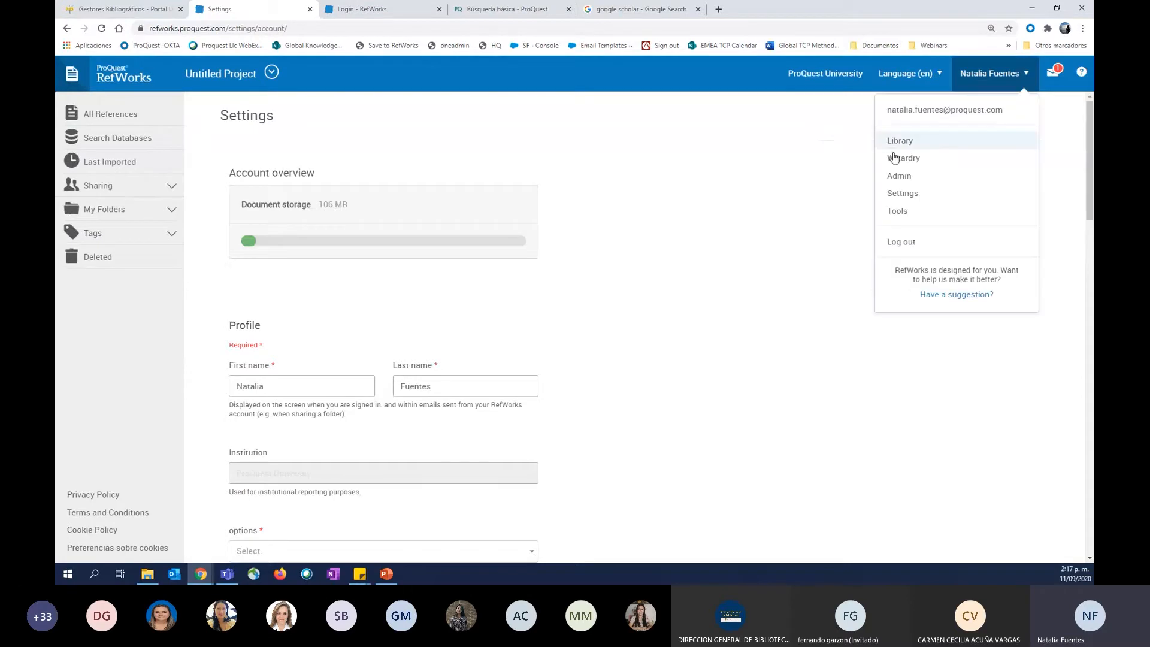
{"action": "left_click", "coordinate": [897, 210]}
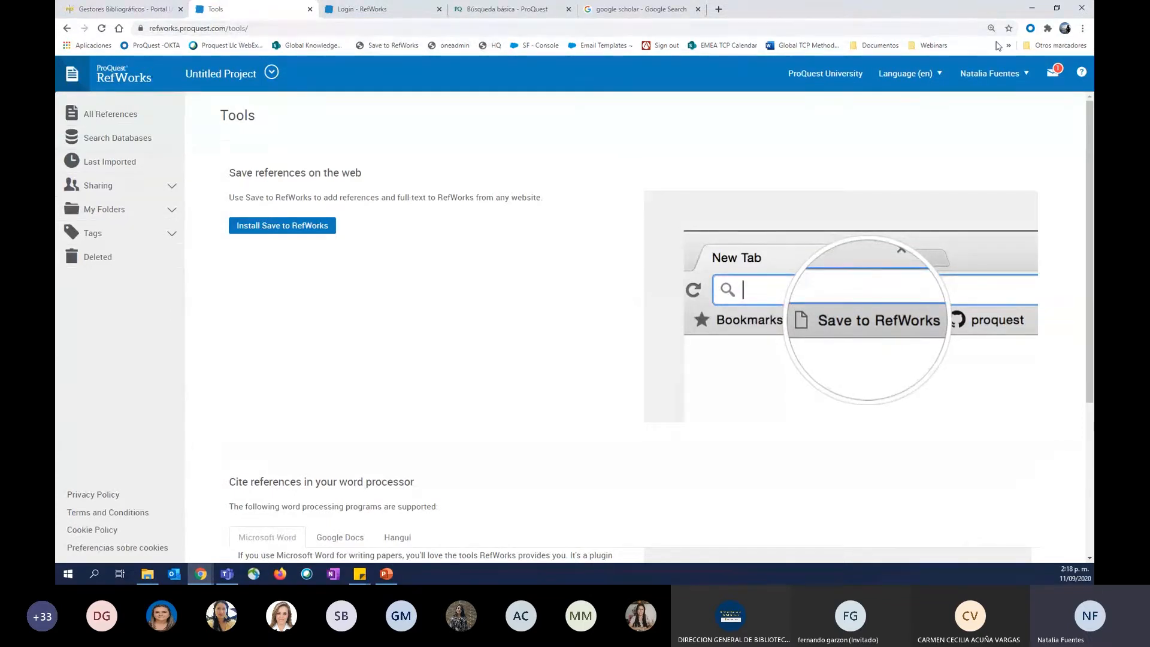
View where the bookmarks options are found in the browser's main menu, leaving them unchanged.
{"action": "left_click", "coordinate": [1083, 28]}
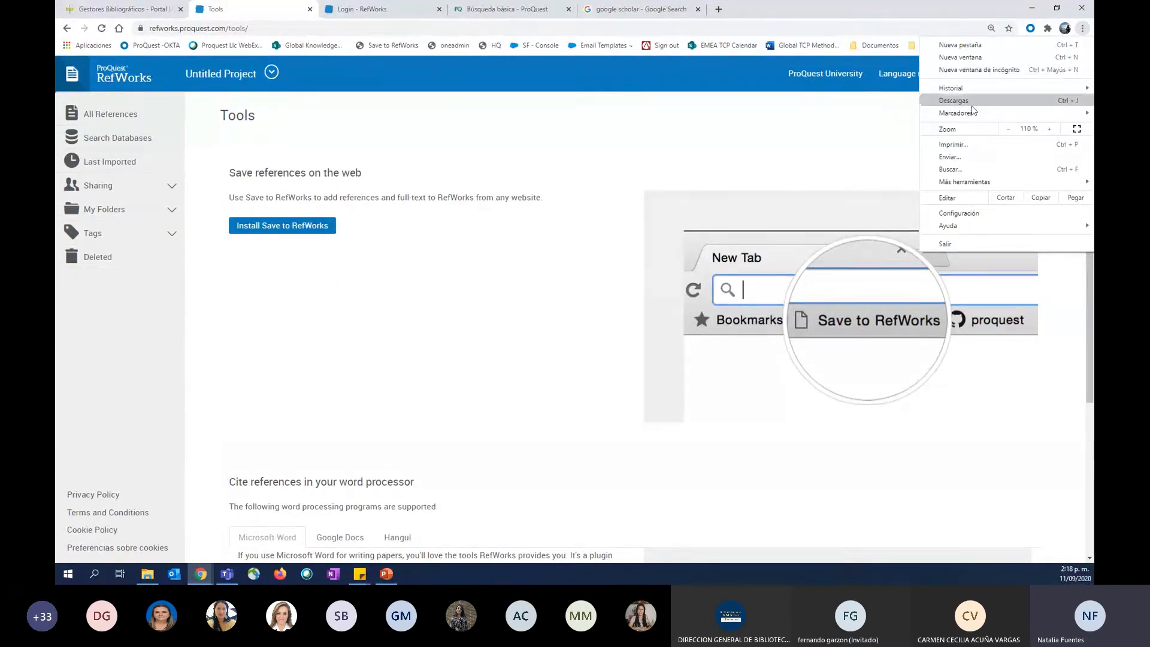
{"action": "mouse_move", "coordinate": [963, 114]}
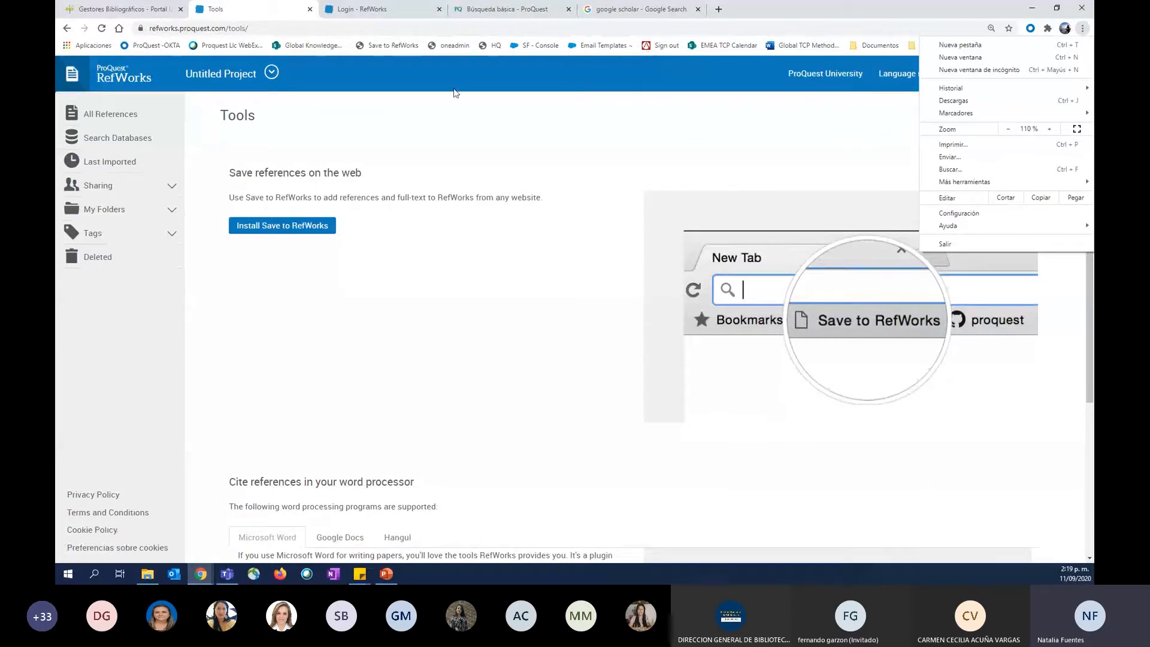
{"action": "left_click", "coordinate": [359, 245]}
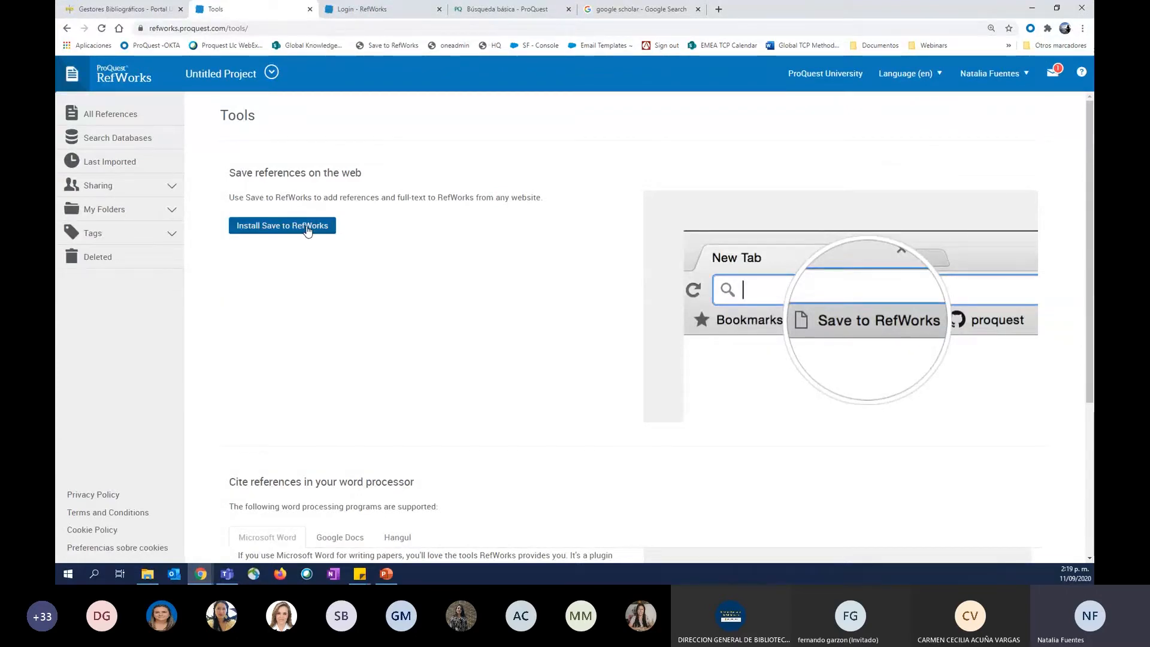
Install the Save to RefWorks button on the browser's bookmarks bar, between the oneadmin and HQ bookmarks, and close the installation window.
{"action": "left_click", "coordinate": [271, 231]}
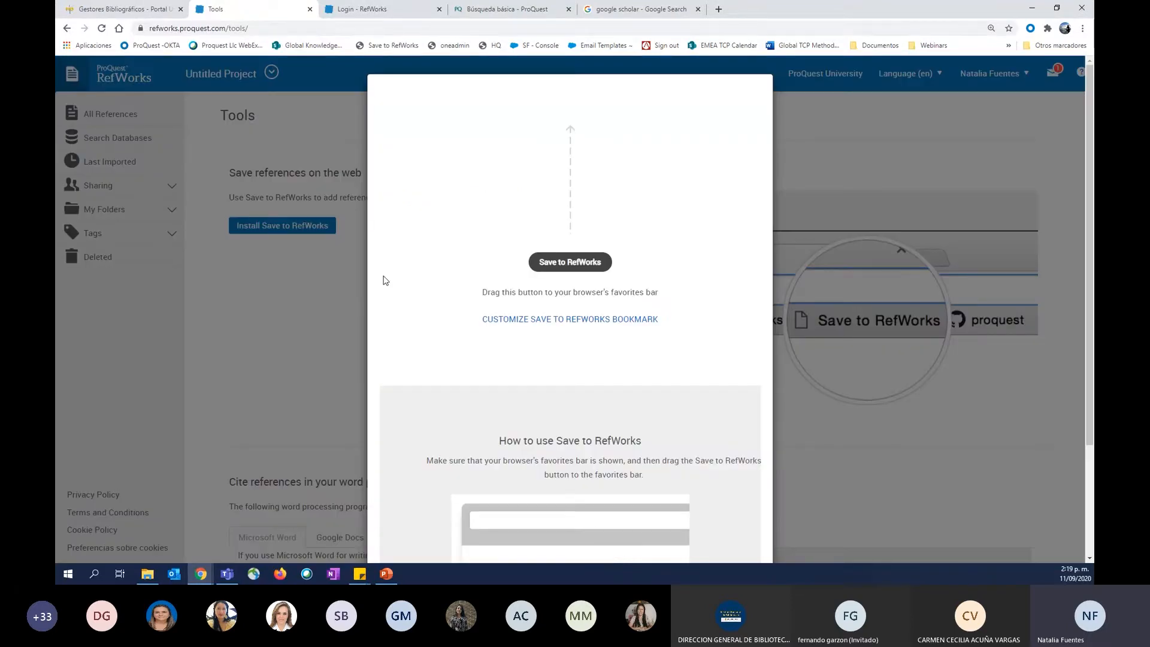
{"action": "triple_click", "coordinate": [501, 294]}
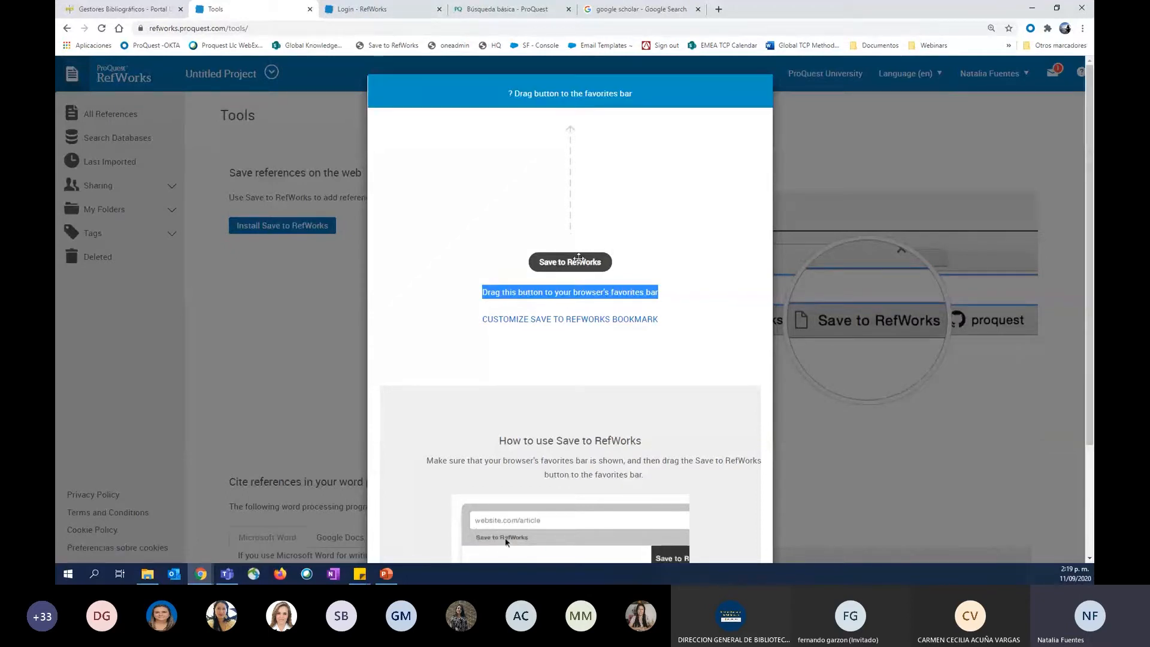
{"action": "left_click_drag", "start_coordinate": [579, 257], "coordinate": [488, 48]}
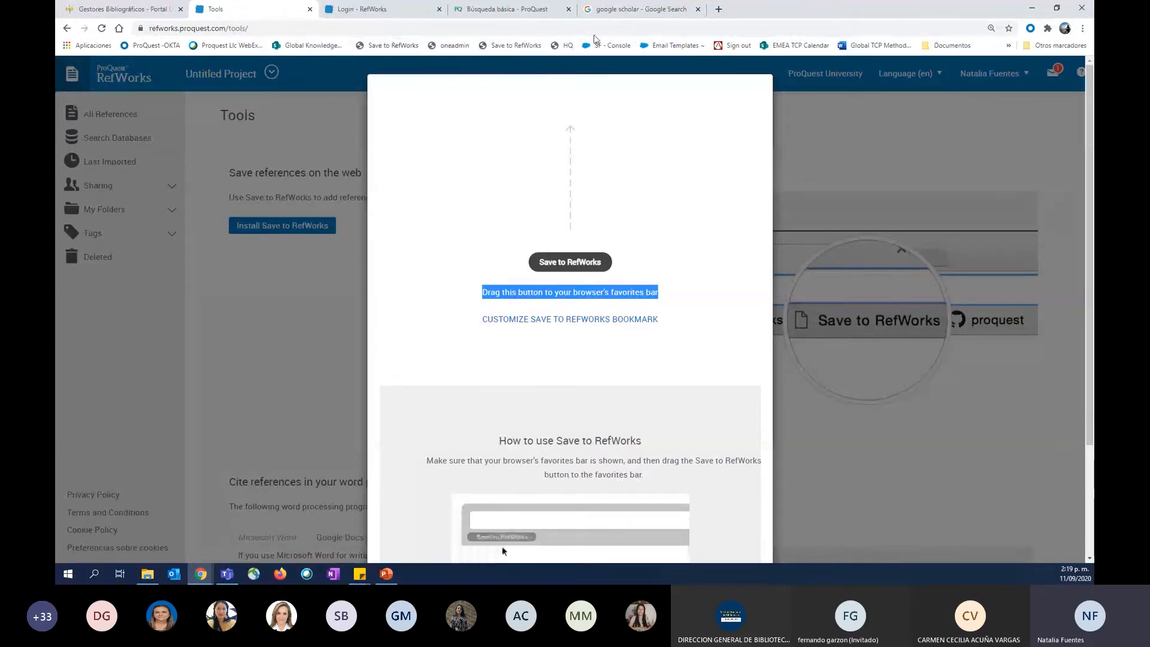
{"action": "left_click", "coordinate": [816, 117]}
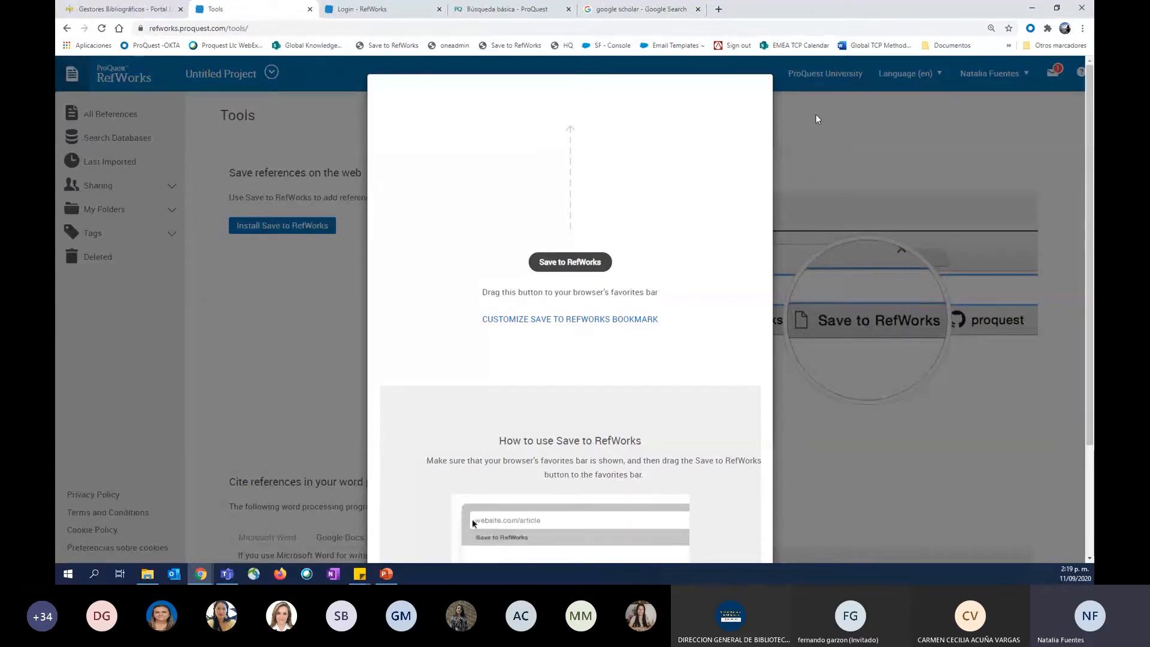
{"action": "left_click", "coordinate": [816, 118]}
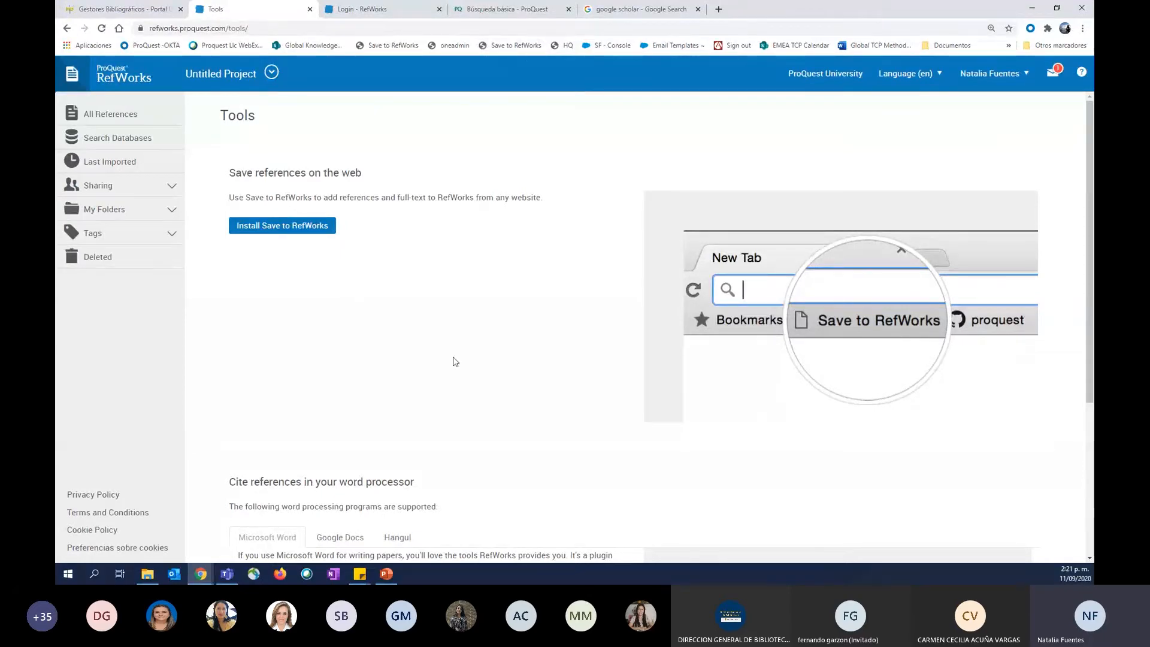
Review the Microsoft Word citation tools on the Tools page and highlight the Write-N-Cite heading.
{"action": "scroll", "coordinate": [455, 361], "scroll_direction": "down", "scroll_amount": 2}
{"action": "scroll", "coordinate": [455, 360], "scroll_direction": "down", "scroll_amount": 2}
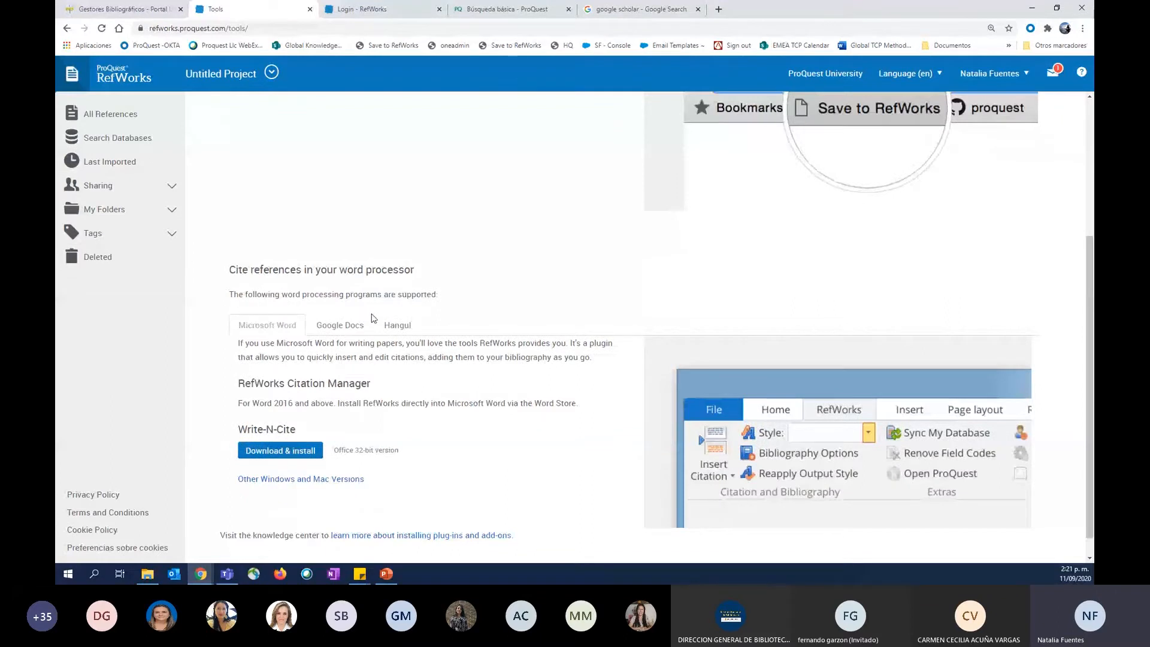
{"action": "scroll", "coordinate": [371, 318], "scroll_direction": "down", "scroll_amount": 1}
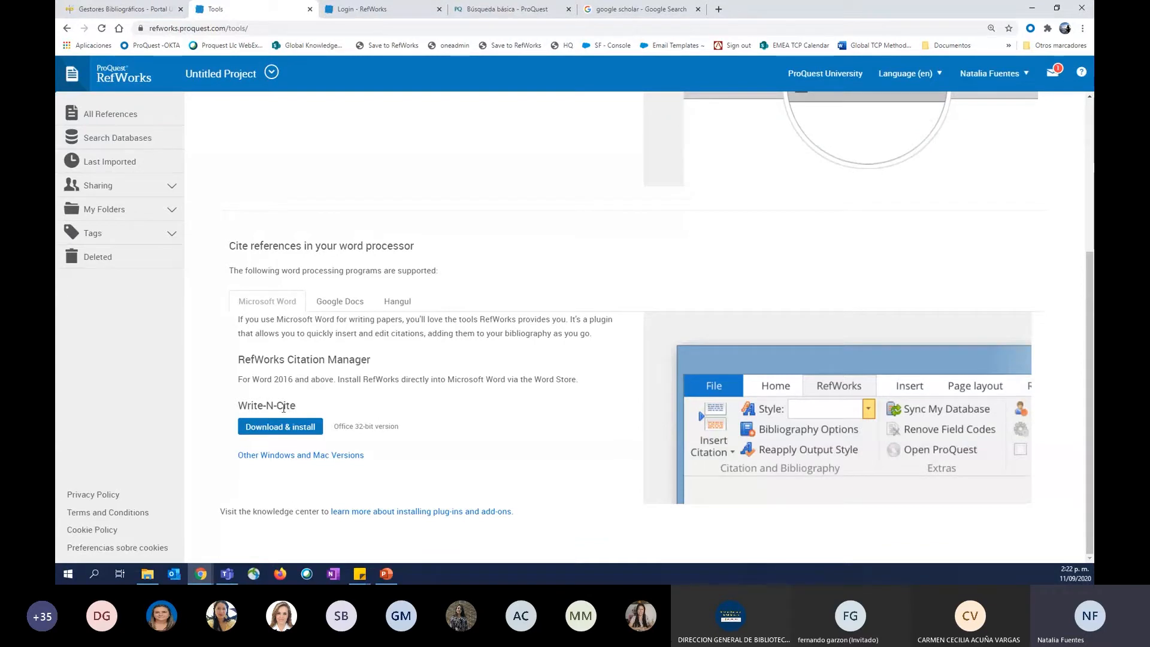
{"action": "triple_click", "coordinate": [284, 408]}
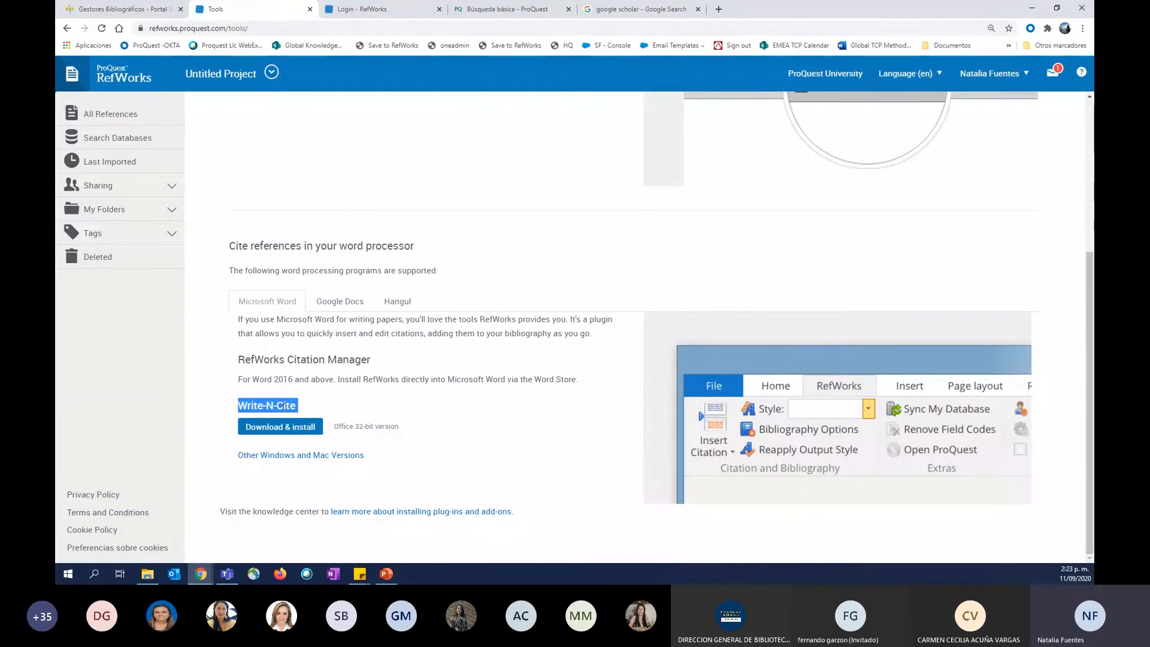
Open the bookmarked free Microsoft Office 365 Education page in a new tab and view its sign-up section.
{"action": "left_click", "coordinate": [718, 9]}
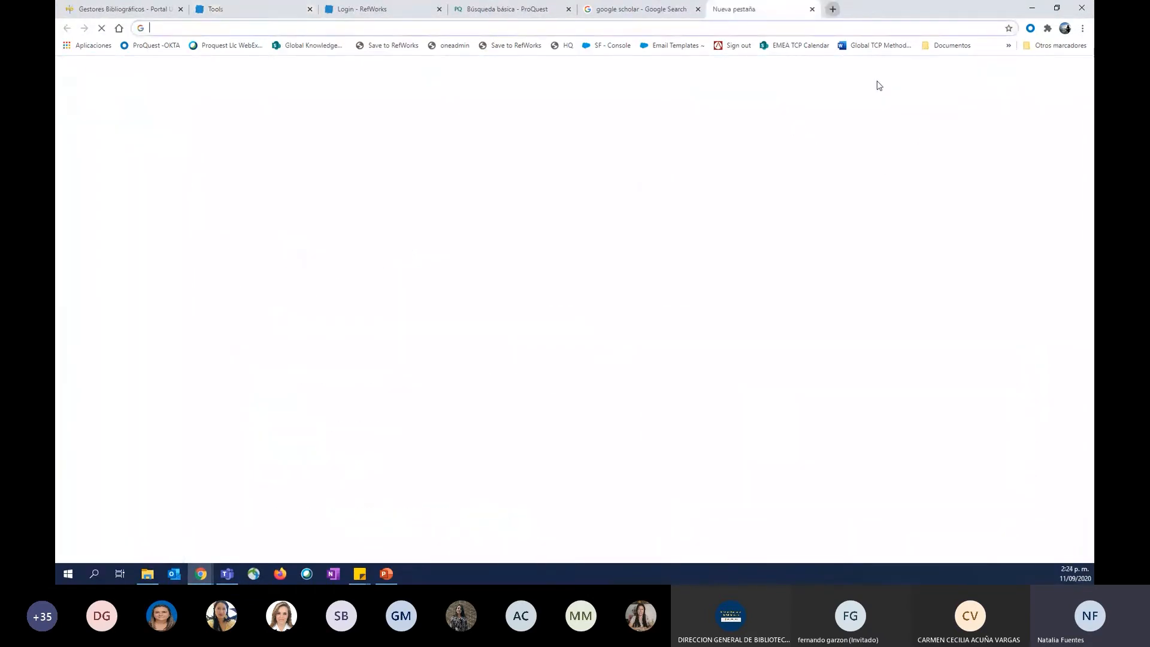
{"action": "left_click", "coordinate": [1048, 45]}
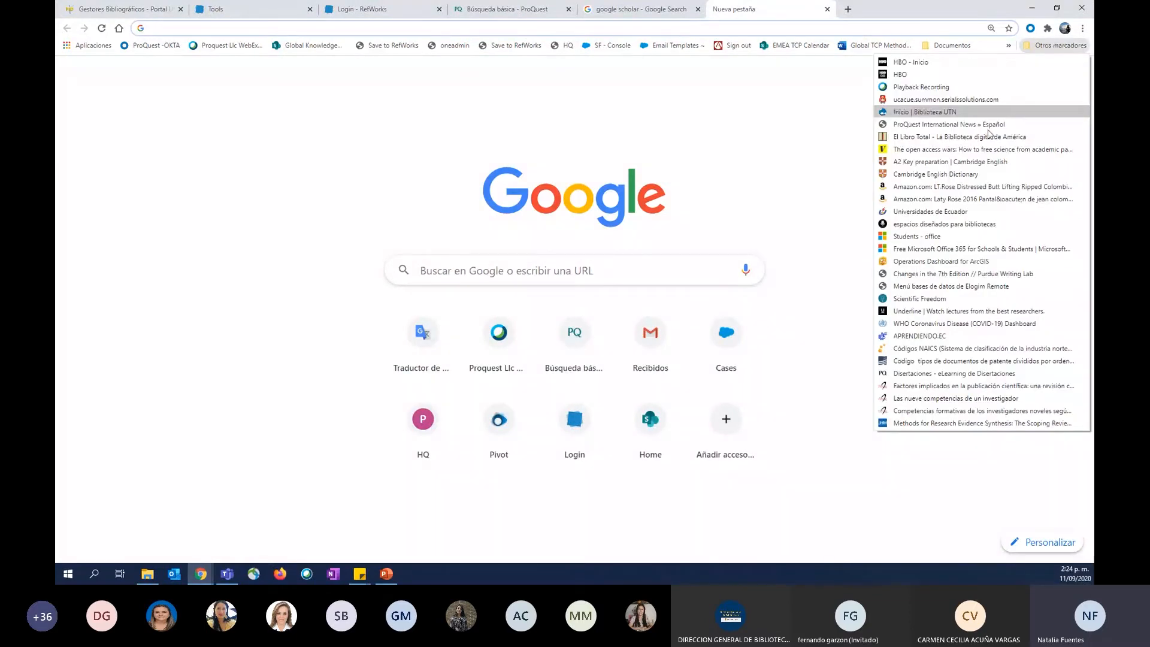
{"action": "left_click", "coordinate": [943, 249]}
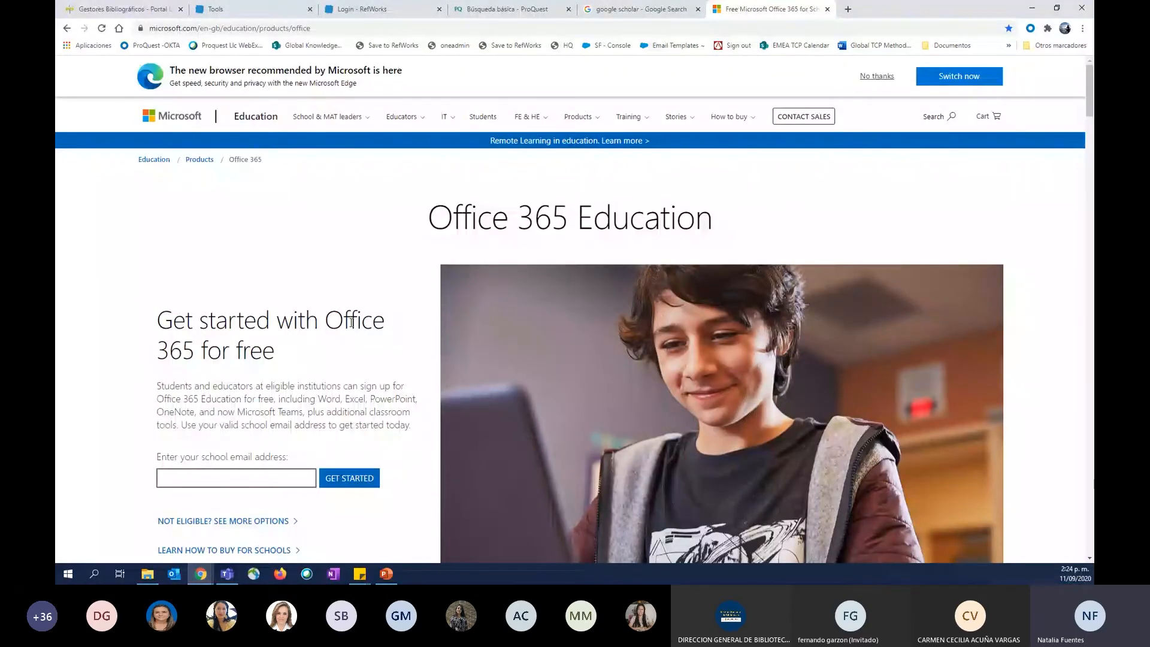
{"action": "scroll", "coordinate": [204, 366], "scroll_direction": "down", "scroll_amount": 2}
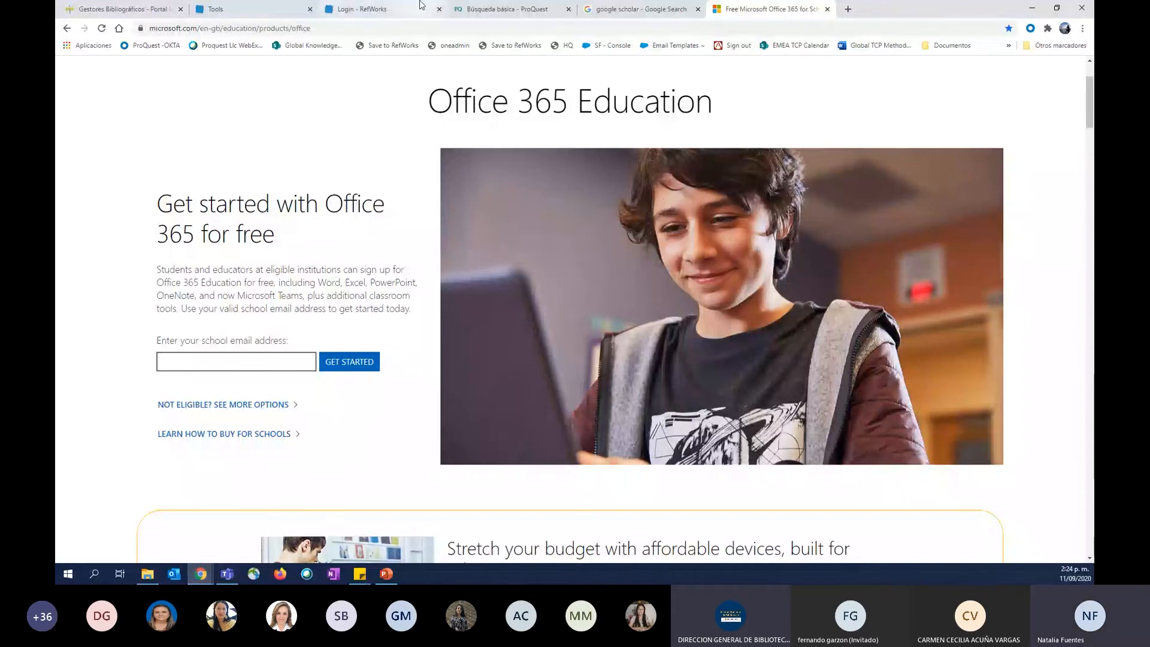
Return to the RefWorks Tools page and highlight the RefWorks Citation Manager heading.
{"action": "left_click", "coordinate": [384, 9]}
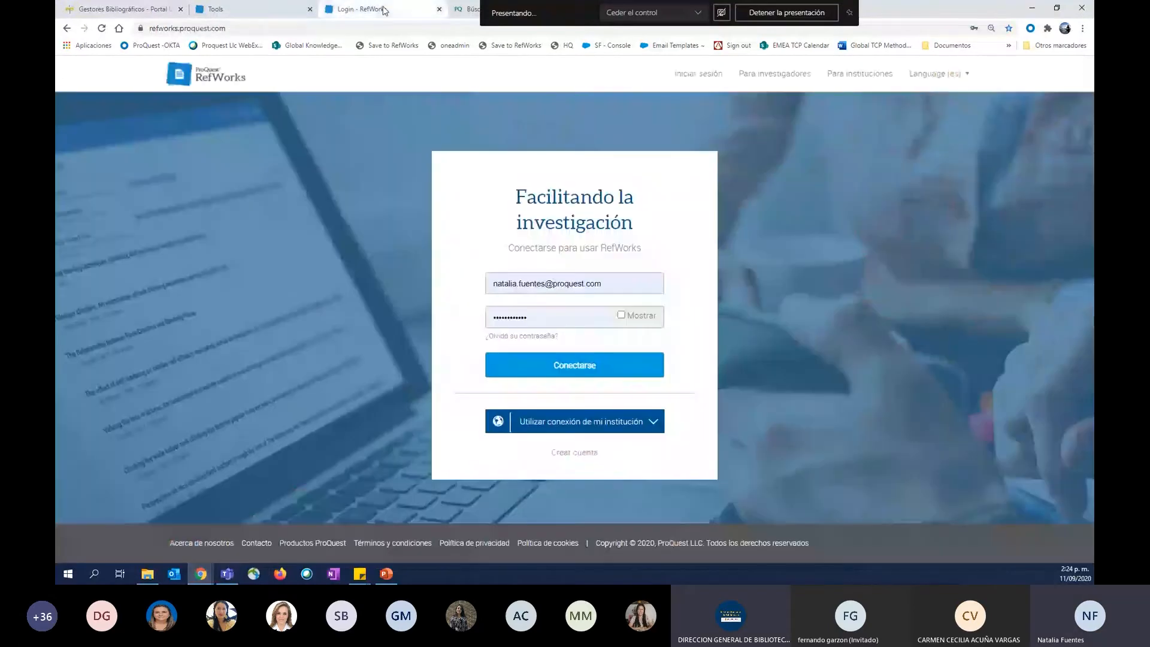
{"action": "left_click", "coordinate": [261, 12]}
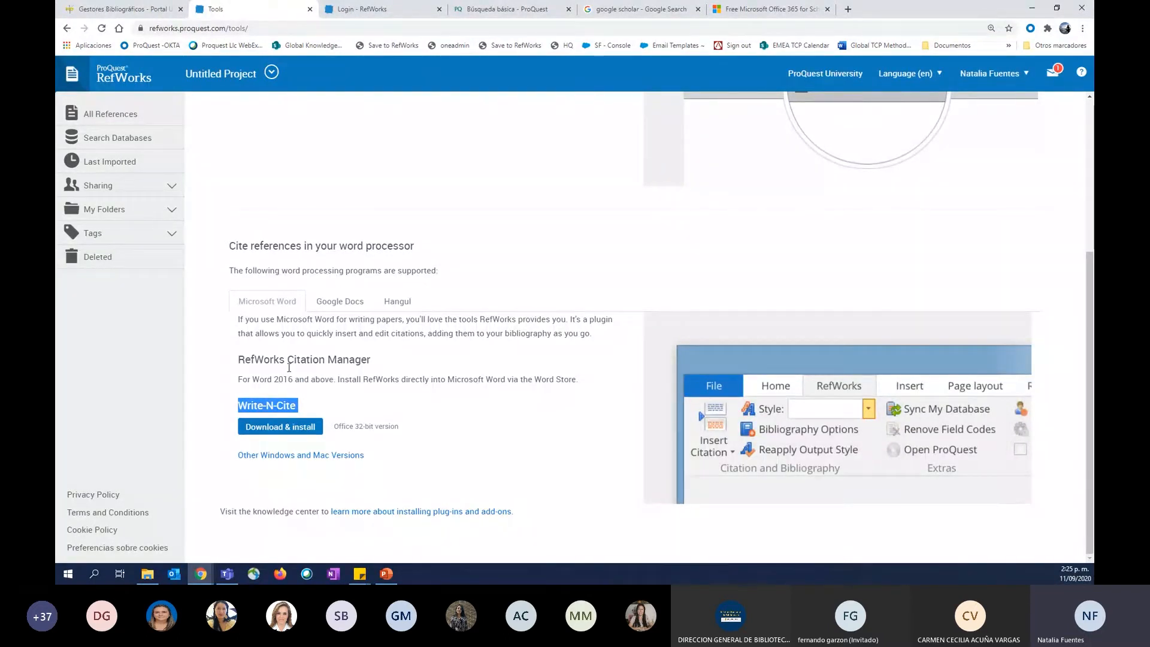
{"action": "triple_click", "coordinate": [289, 366]}
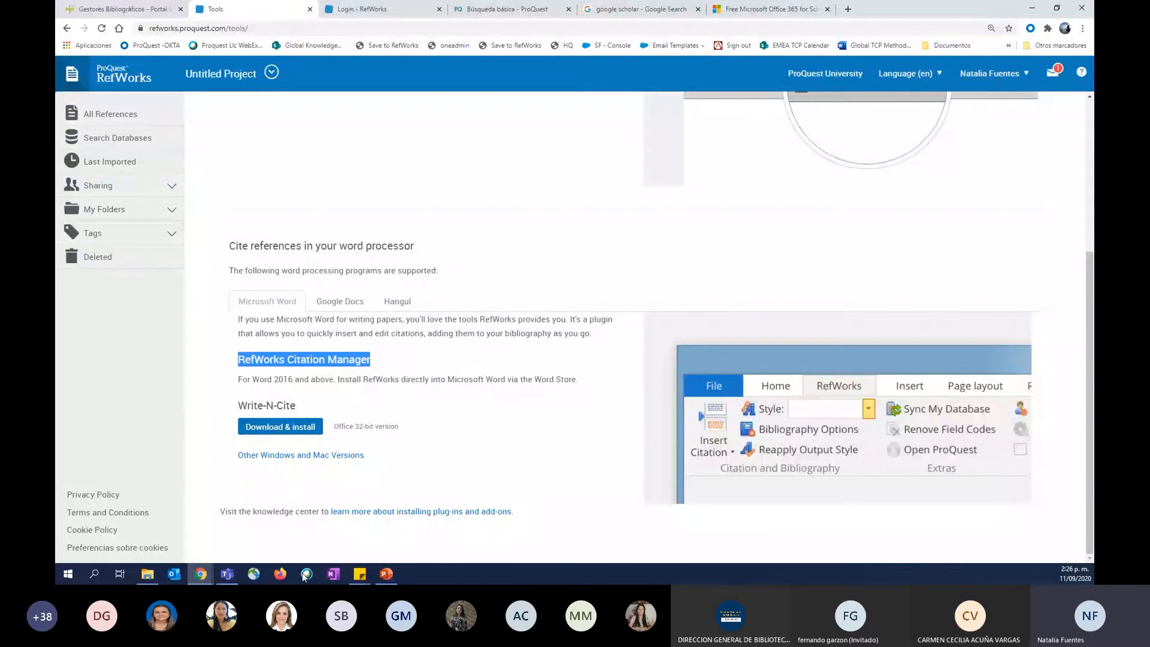
Launch Microsoft Word from the desktop and create a blank document.
{"action": "left_click", "coordinate": [94, 574]}
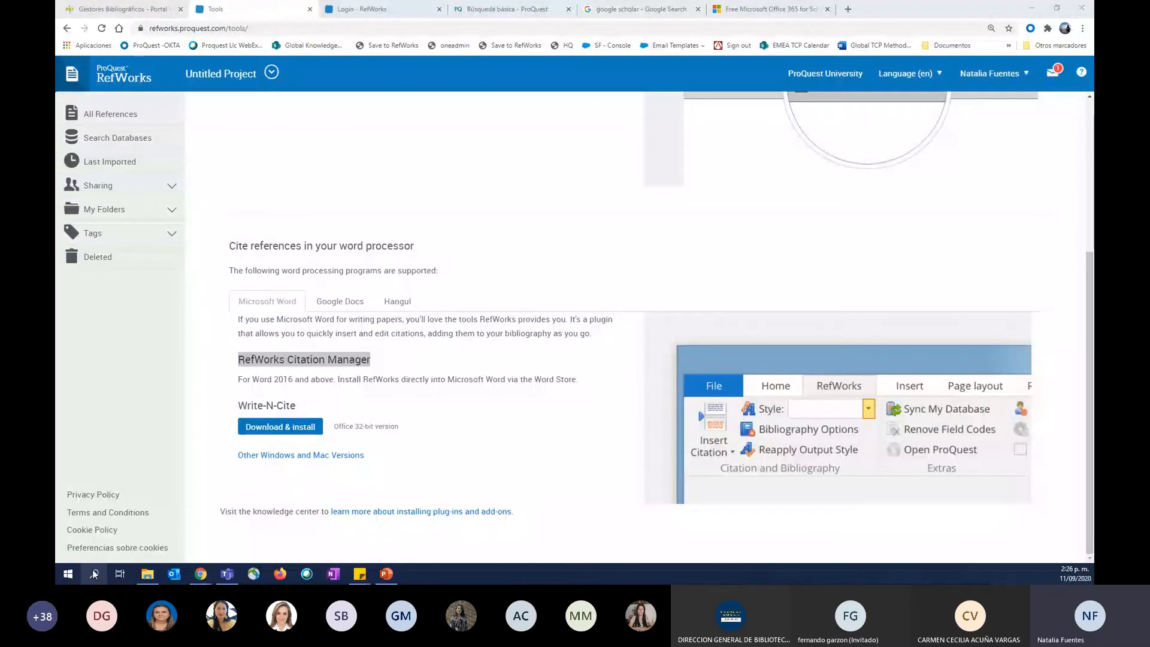
{"action": "left_click_drag", "start_coordinate": [56, 285], "coordinate": [522, 230]}
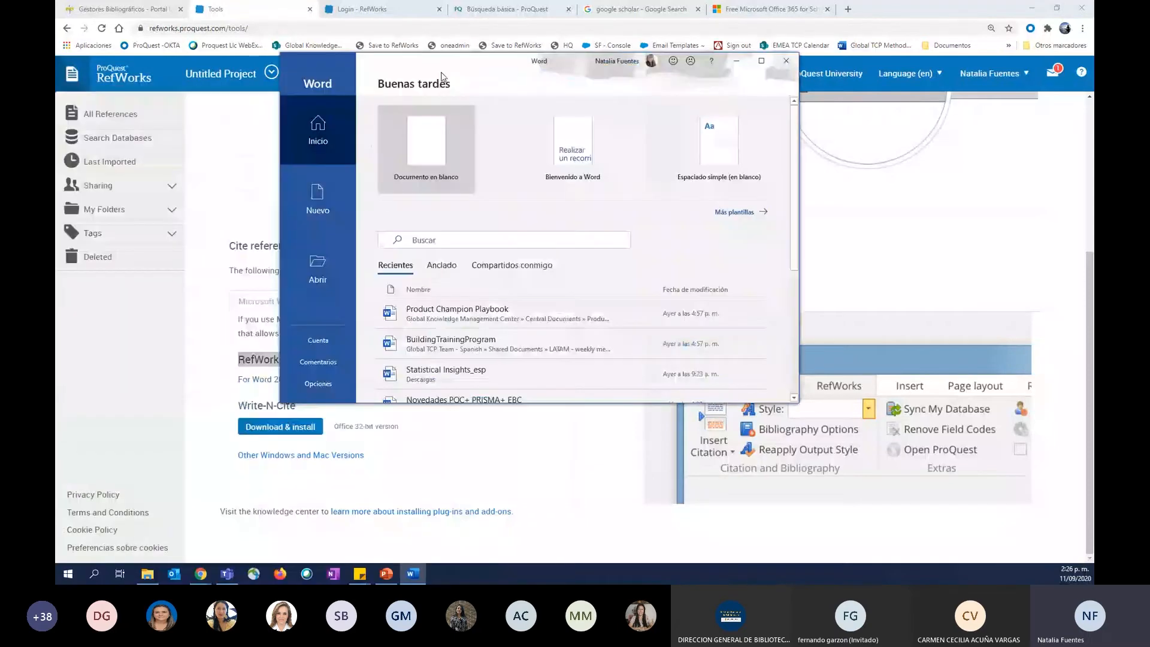
{"action": "left_click_drag", "start_coordinate": [442, 77], "coordinate": [438, 84]}
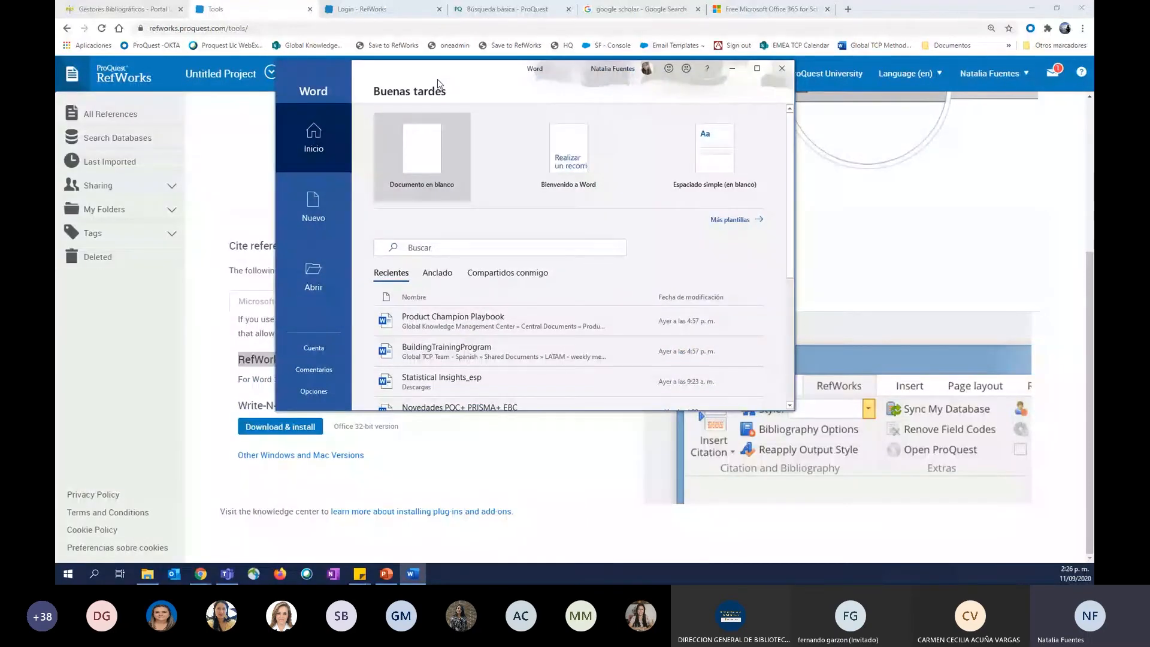
{"action": "left_click", "coordinate": [435, 157]}
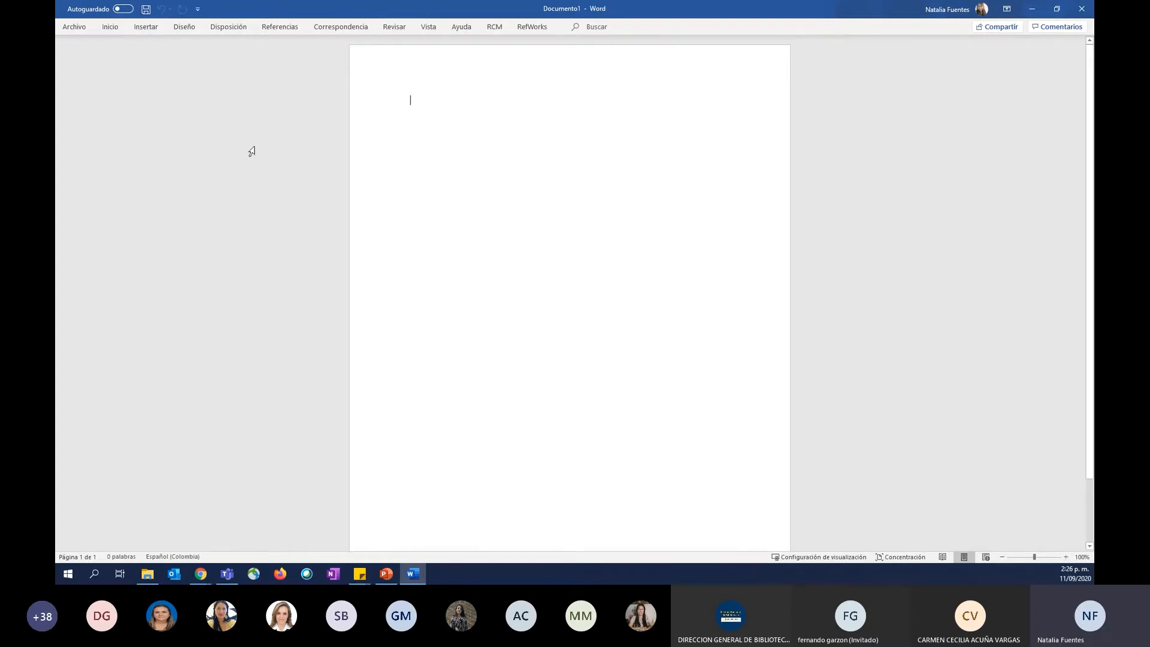
Check the installed Word version and bit edition in the account's About Word information, and return to the blank document.
{"action": "left_click", "coordinate": [75, 29]}
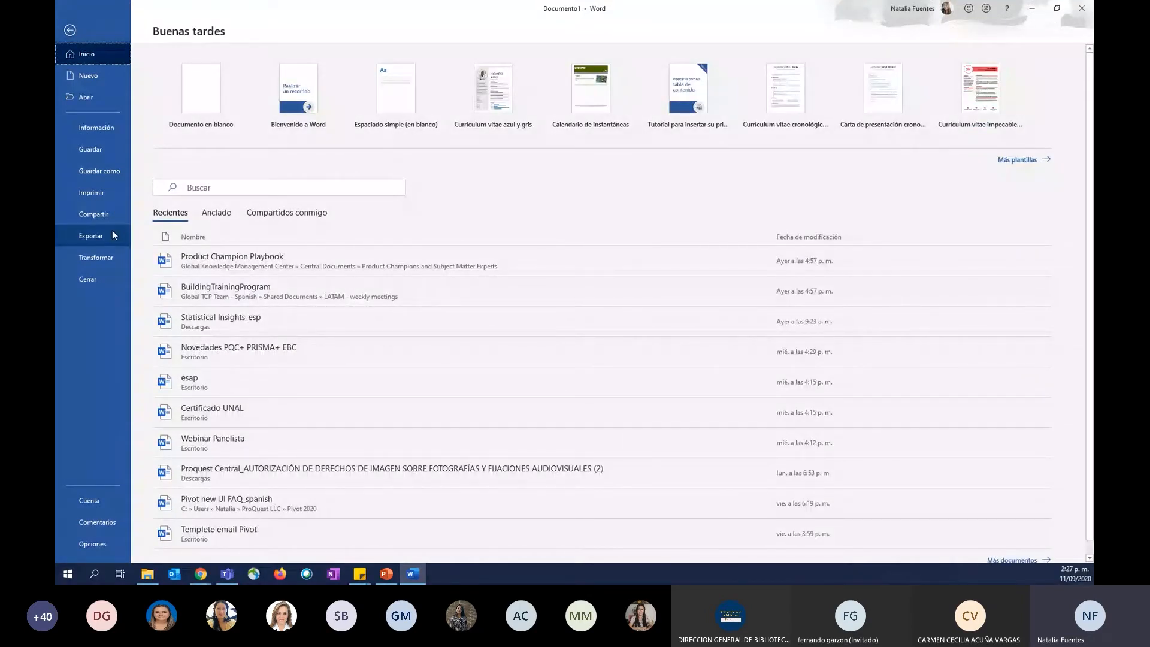
{"action": "left_click", "coordinate": [93, 506]}
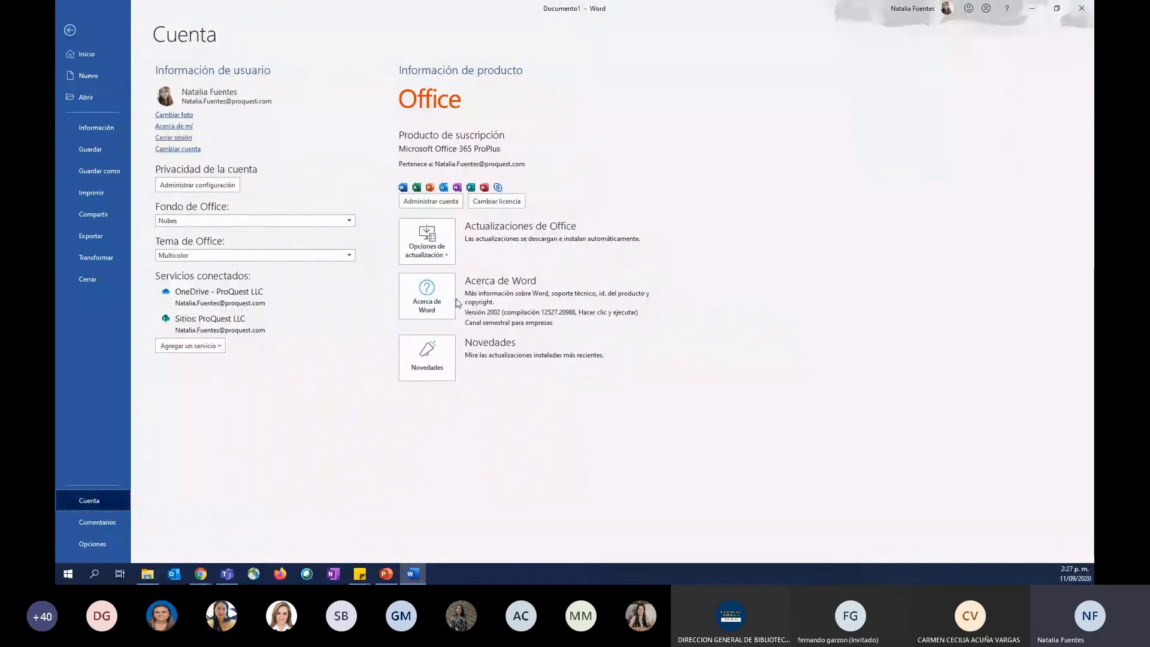
{"action": "left_click", "coordinate": [429, 293]}
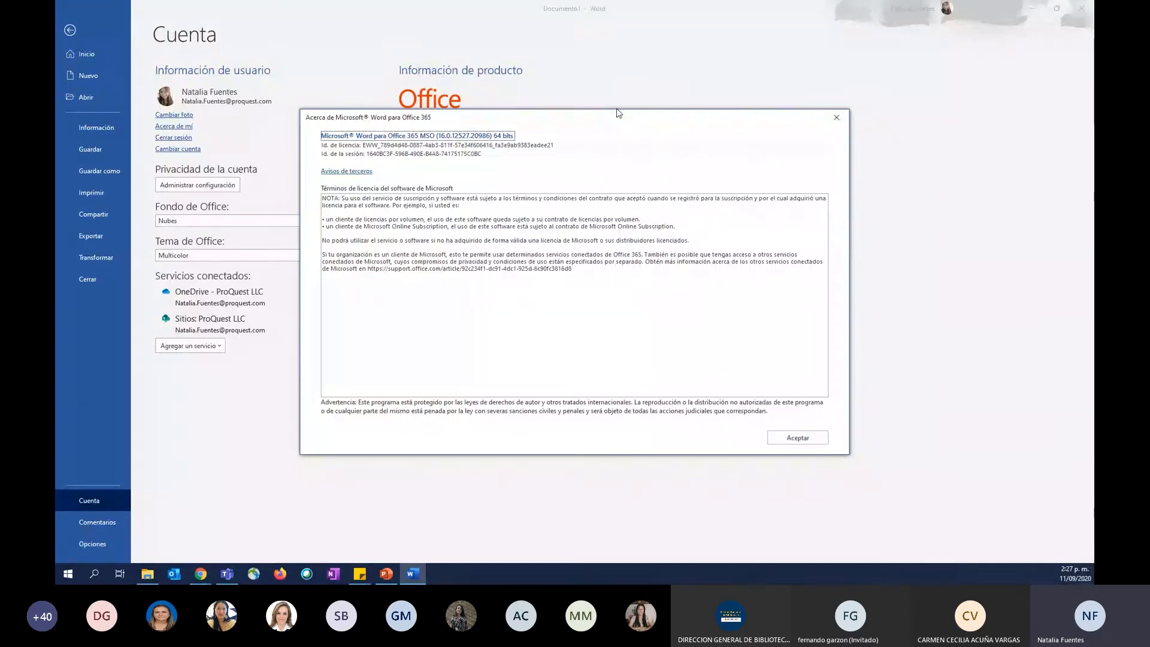
{"action": "left_click", "coordinate": [836, 117]}
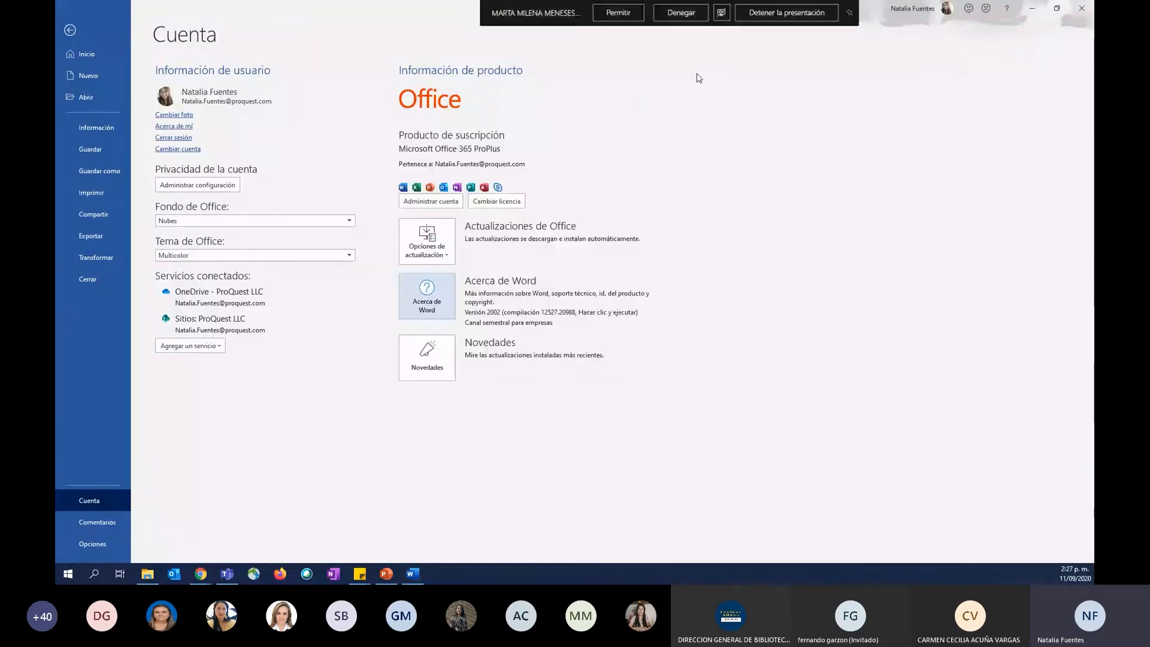
{"action": "left_click", "coordinate": [67, 41]}
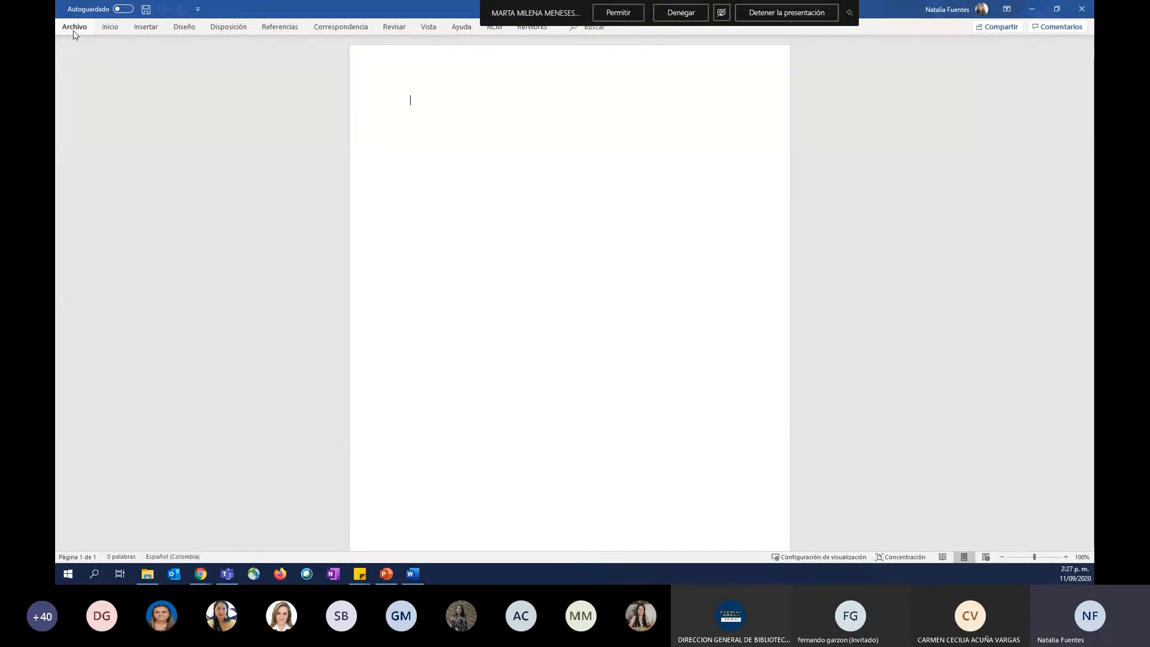
Demonstrate again how to reach the About Word details from the account page, and go back to the document.
{"action": "left_click", "coordinate": [75, 29]}
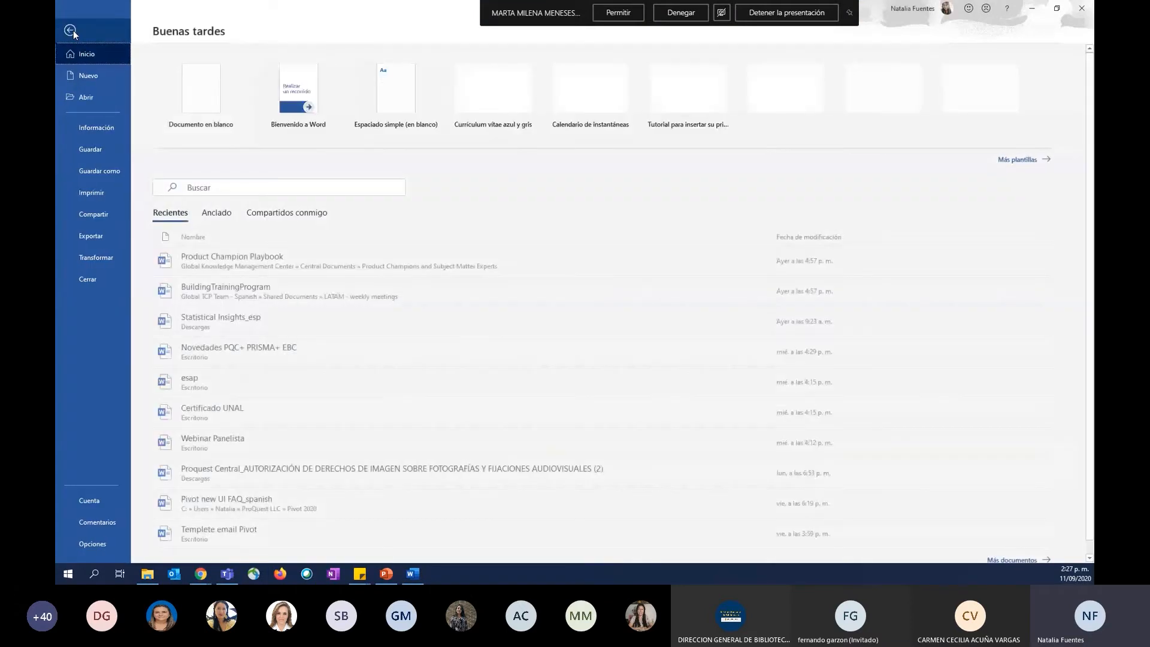
{"action": "key", "text": "Escape"}
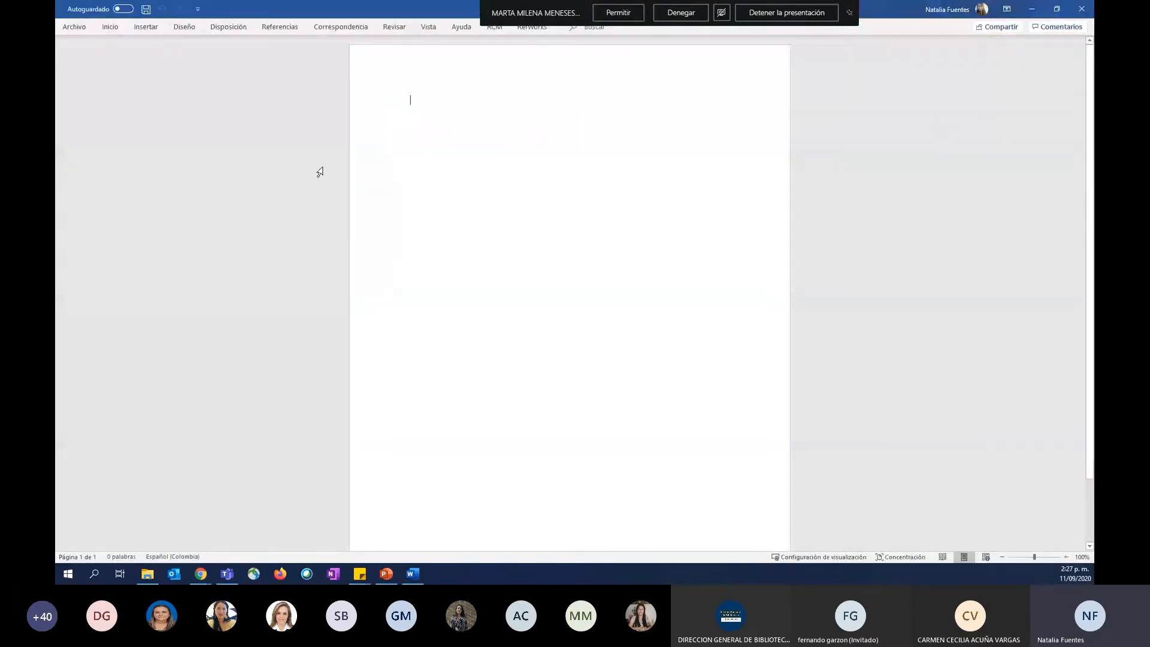
{"action": "left_click", "coordinate": [74, 28]}
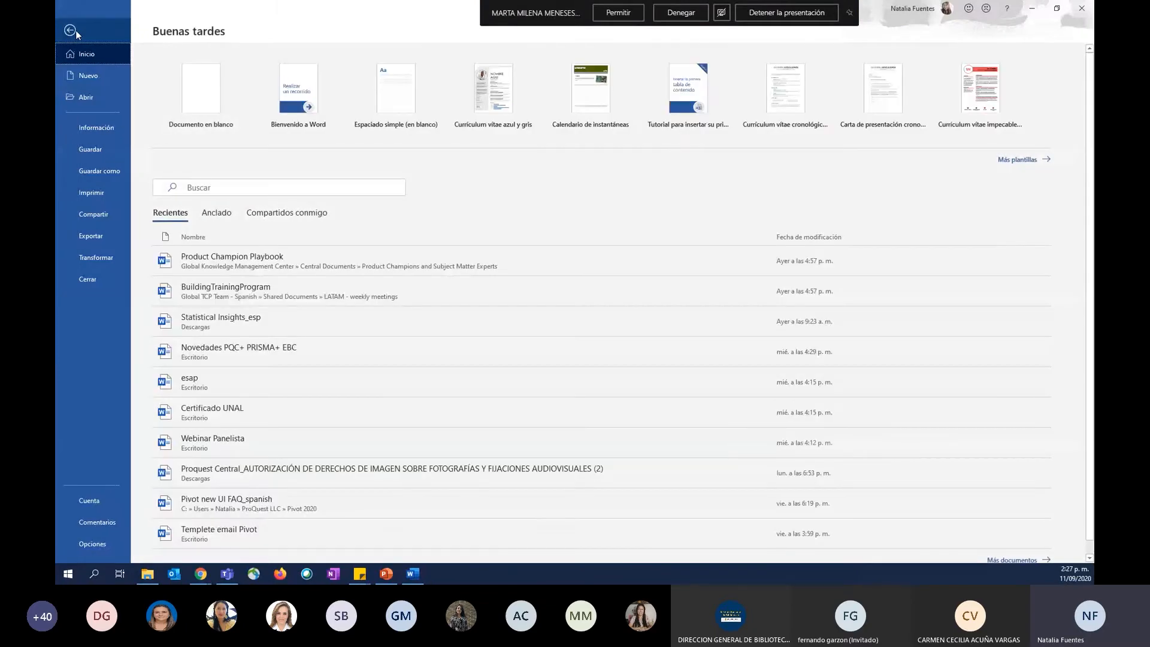
{"action": "left_click", "coordinate": [102, 501]}
{"action": "left_click", "coordinate": [449, 303]}
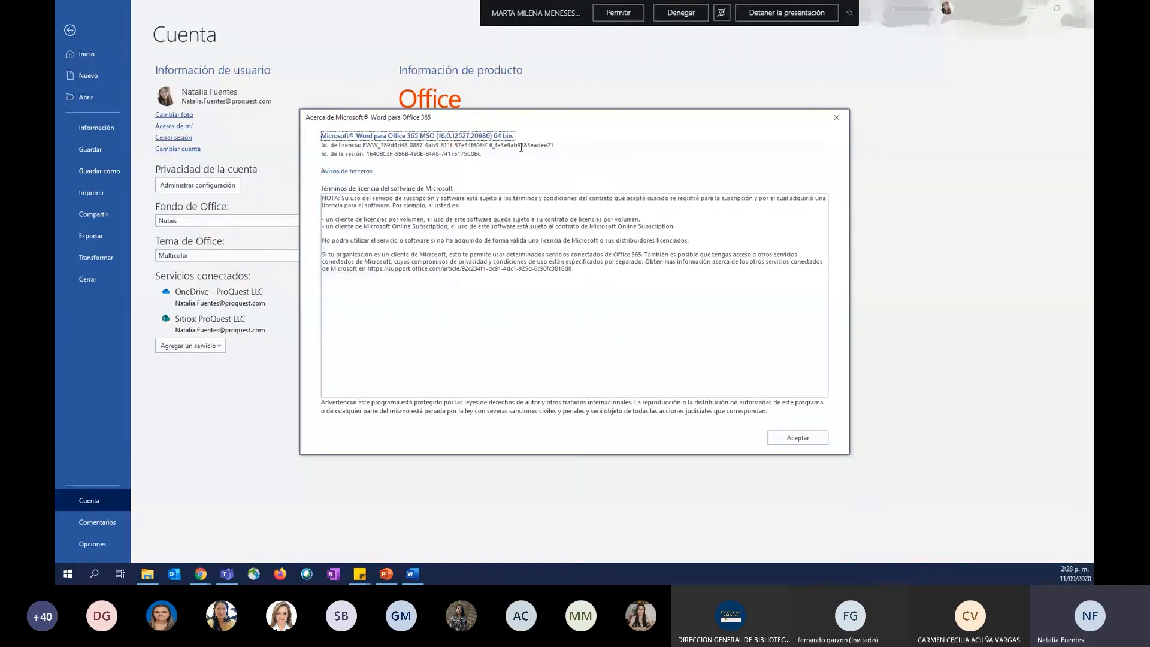
{"action": "left_click", "coordinate": [839, 118]}
{"action": "key", "text": "Escape"}
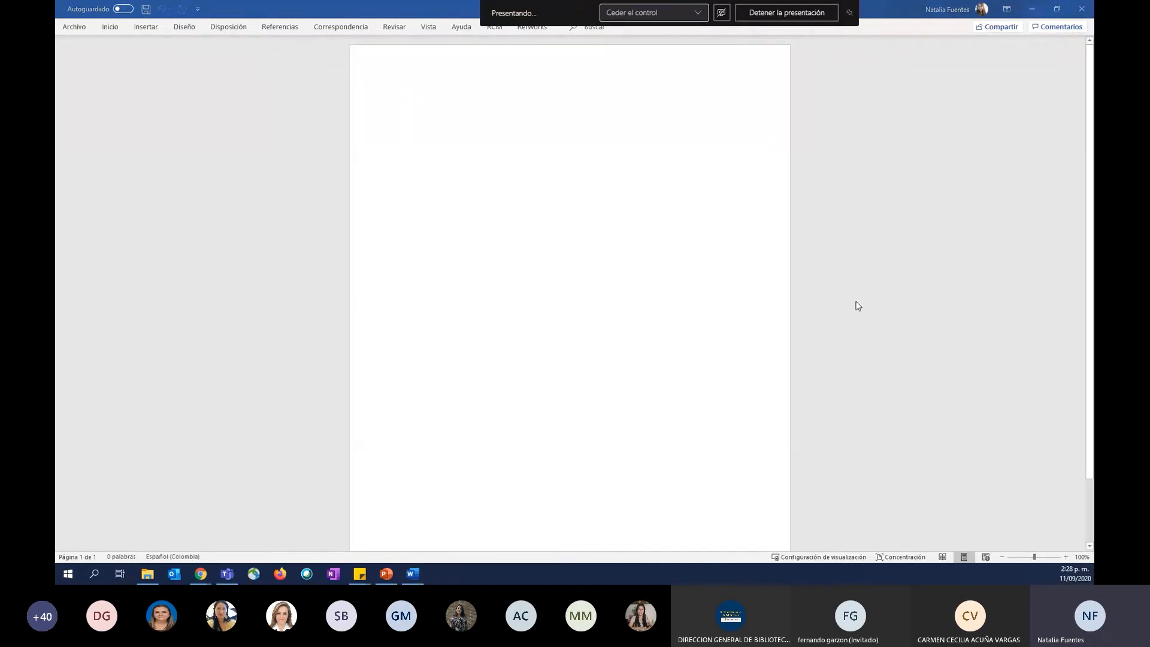
Switch back to the RefWorks Tools page in Chrome and examine the Write-N-Cite heading and its Office 32-bit download option.
{"action": "key", "text": "alt+Tab"}
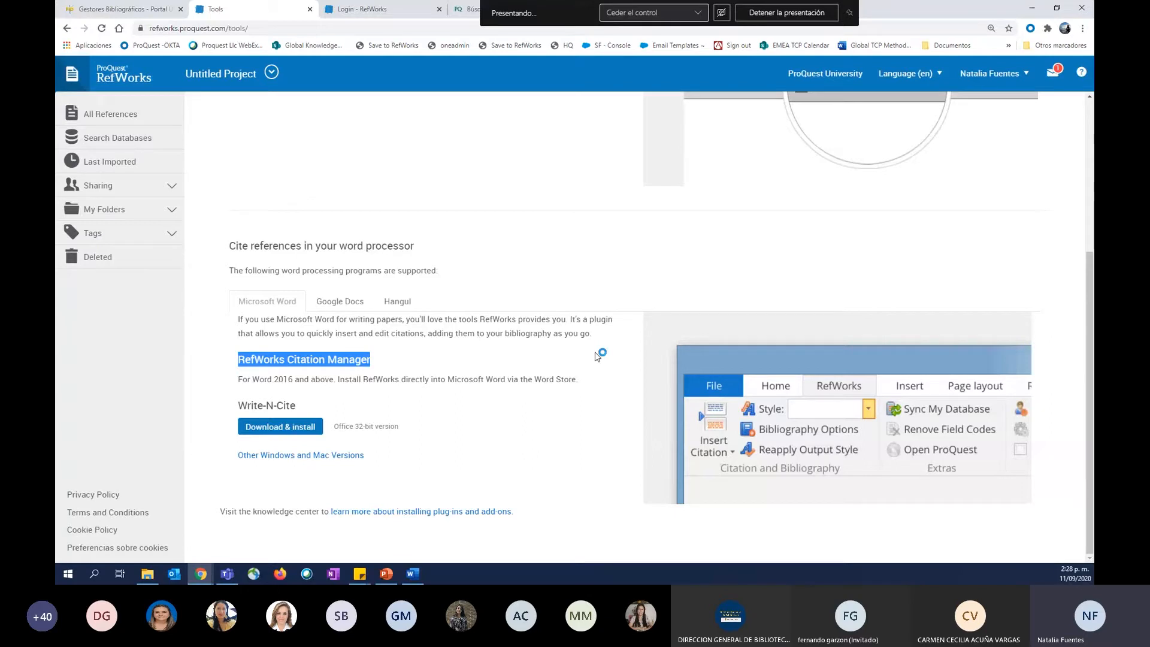
{"action": "left_click_drag", "start_coordinate": [238, 411], "coordinate": [299, 407]}
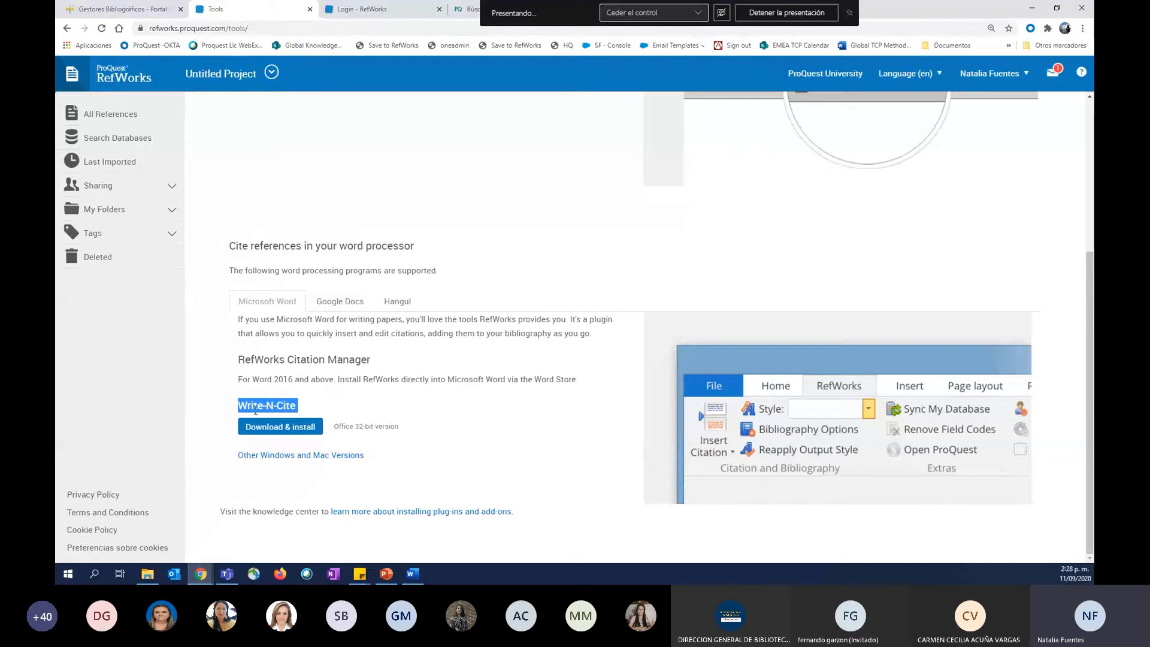
{"action": "left_click", "coordinate": [361, 427]}
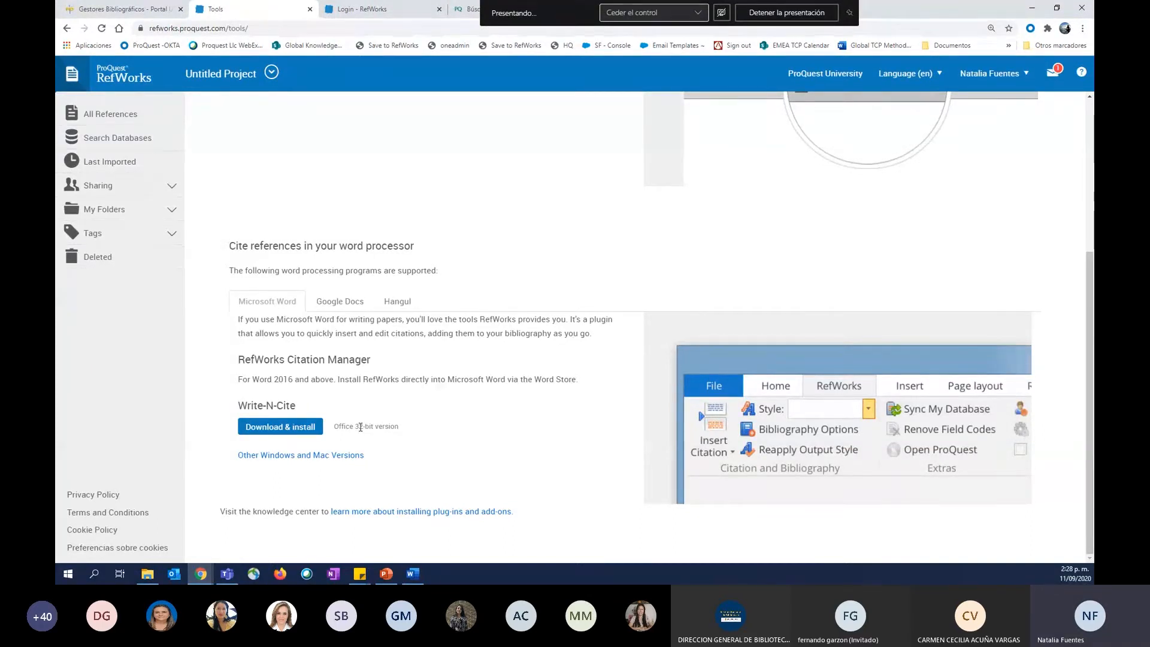
Open the other Windows and Mac versions of Write-N-Cite and compare the 32-bit, 64-bit and IT version entries for Windows.
{"action": "left_click", "coordinate": [290, 457]}
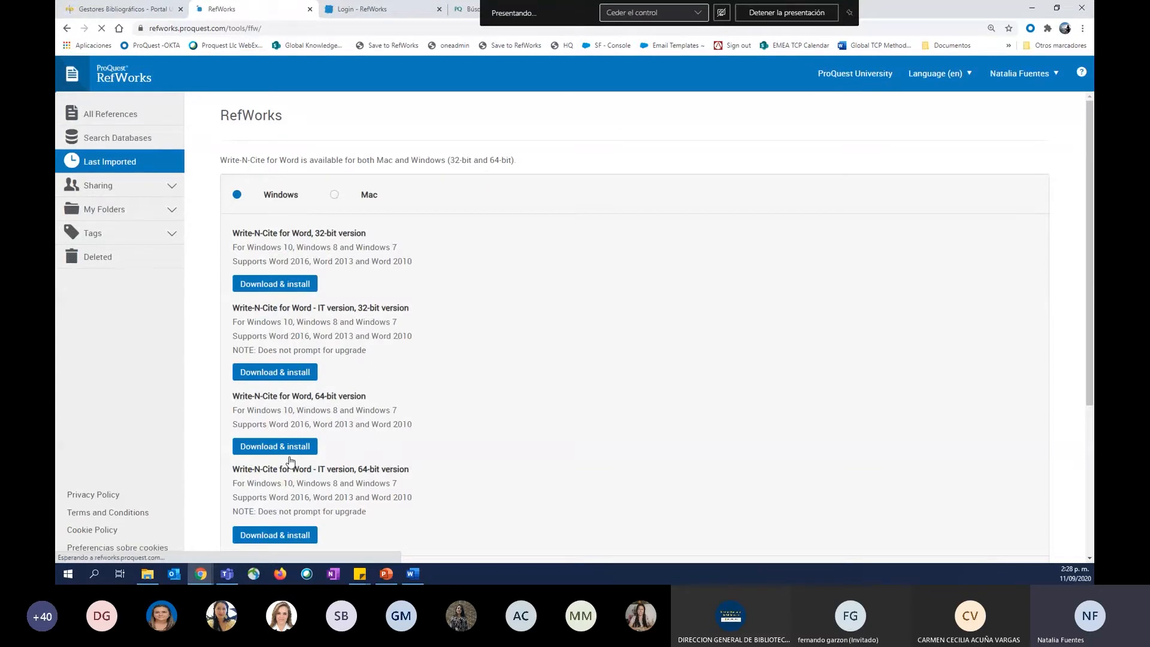
{"action": "scroll", "coordinate": [318, 253], "scroll_direction": "down", "scroll_amount": 2}
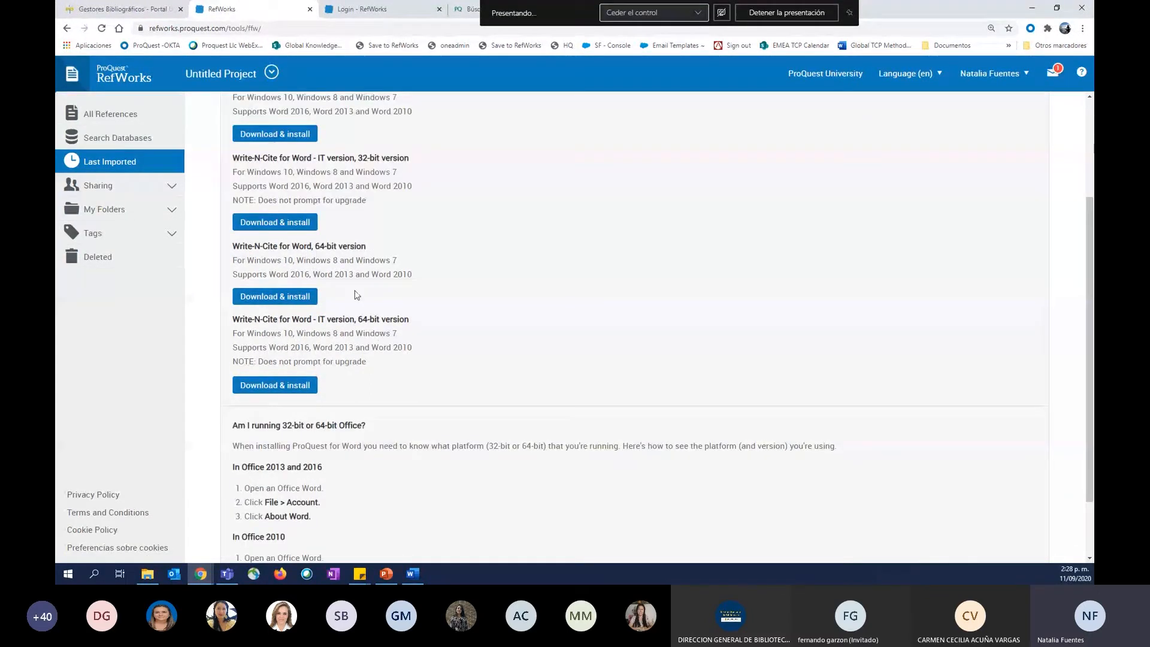
{"action": "scroll", "coordinate": [284, 338], "scroll_direction": "up", "scroll_amount": 1}
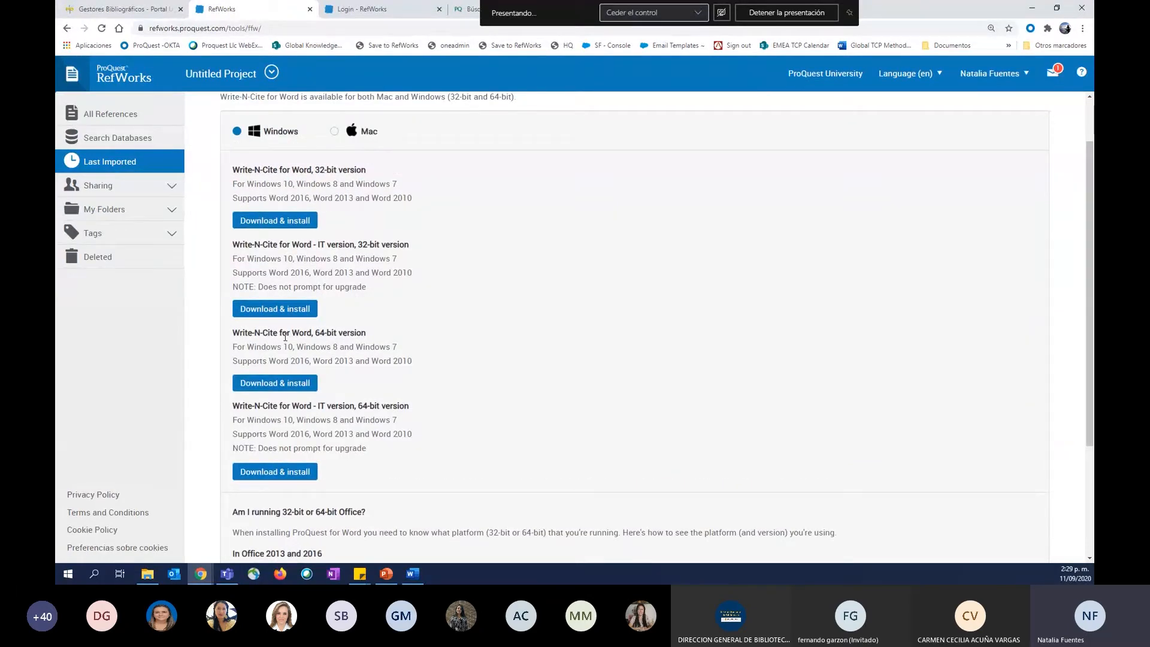
{"action": "double_click", "coordinate": [245, 337]}
{"action": "triple_click", "coordinate": [245, 337]}
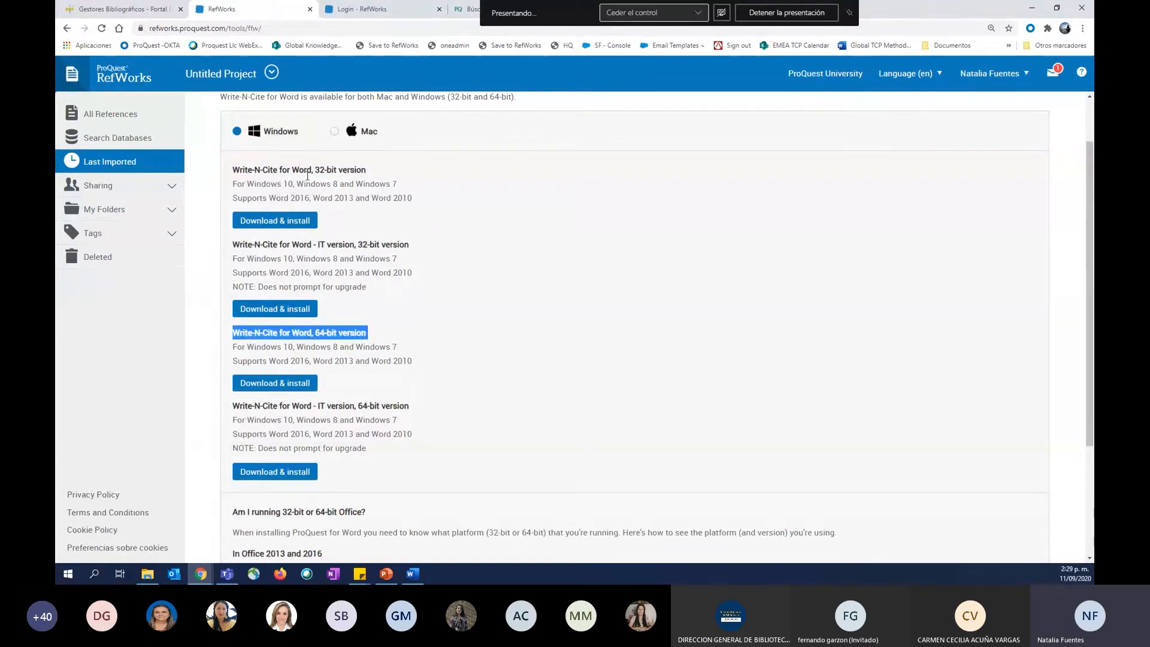
{"action": "double_click", "coordinate": [264, 184]}
{"action": "triple_click", "coordinate": [264, 184]}
{"action": "left_click", "coordinate": [261, 171]}
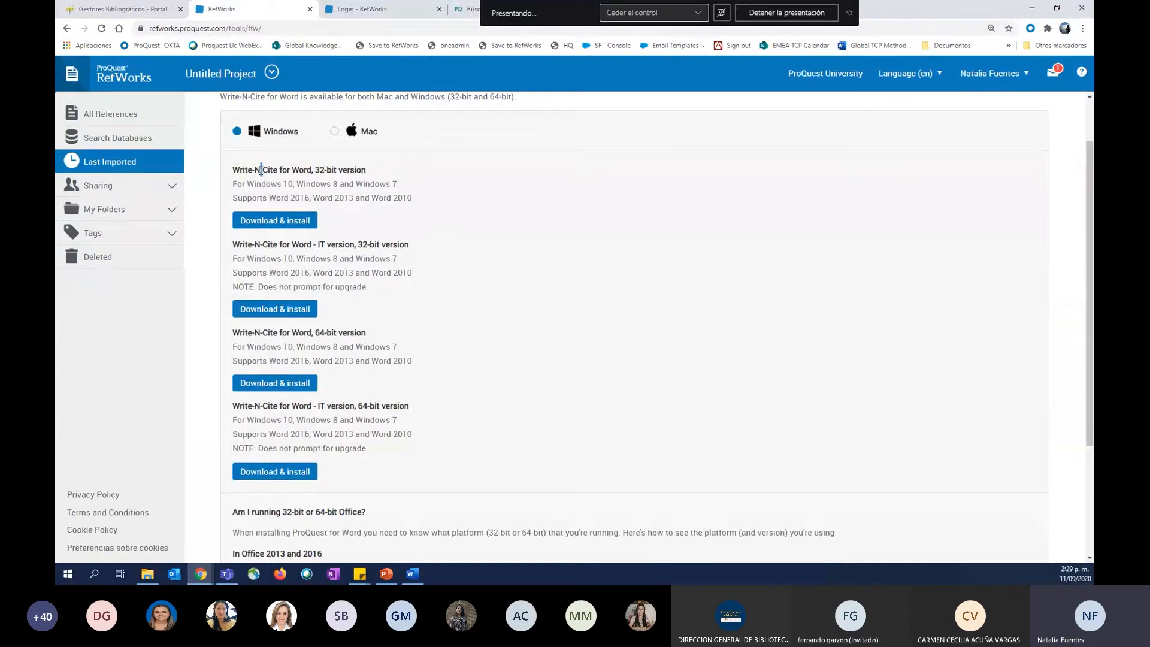
{"action": "triple_click", "coordinate": [262, 170]}
{"action": "left_click", "coordinate": [271, 240]}
{"action": "double_click", "coordinate": [270, 244]}
{"action": "triple_click", "coordinate": [270, 243]}
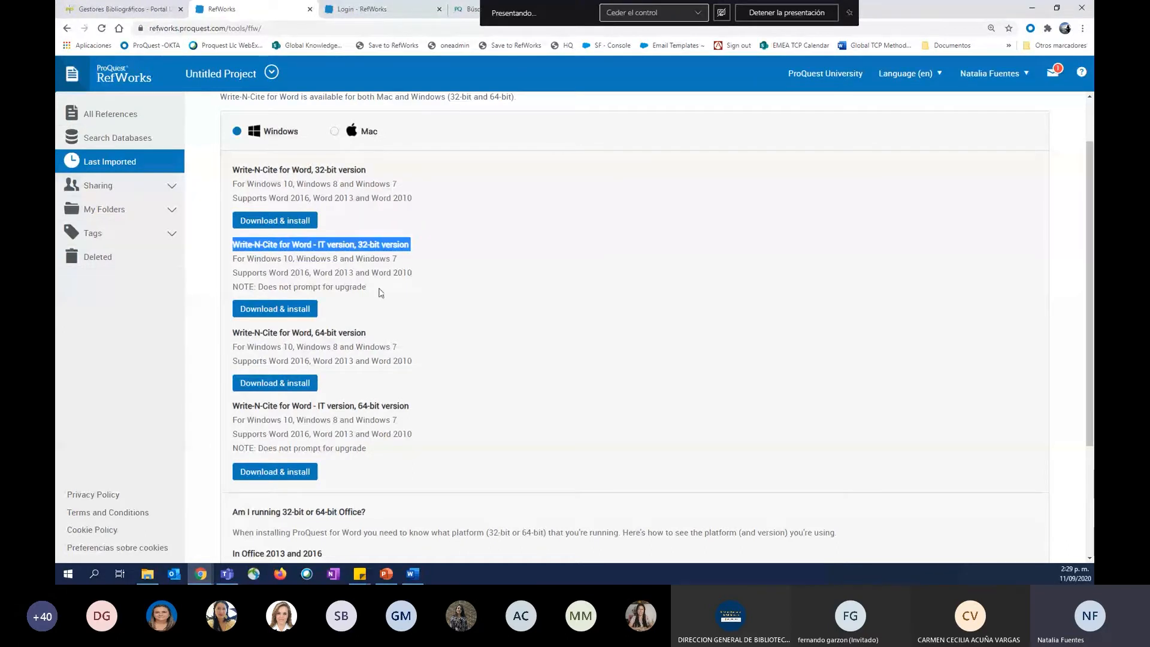
{"action": "left_click", "coordinate": [305, 402]}
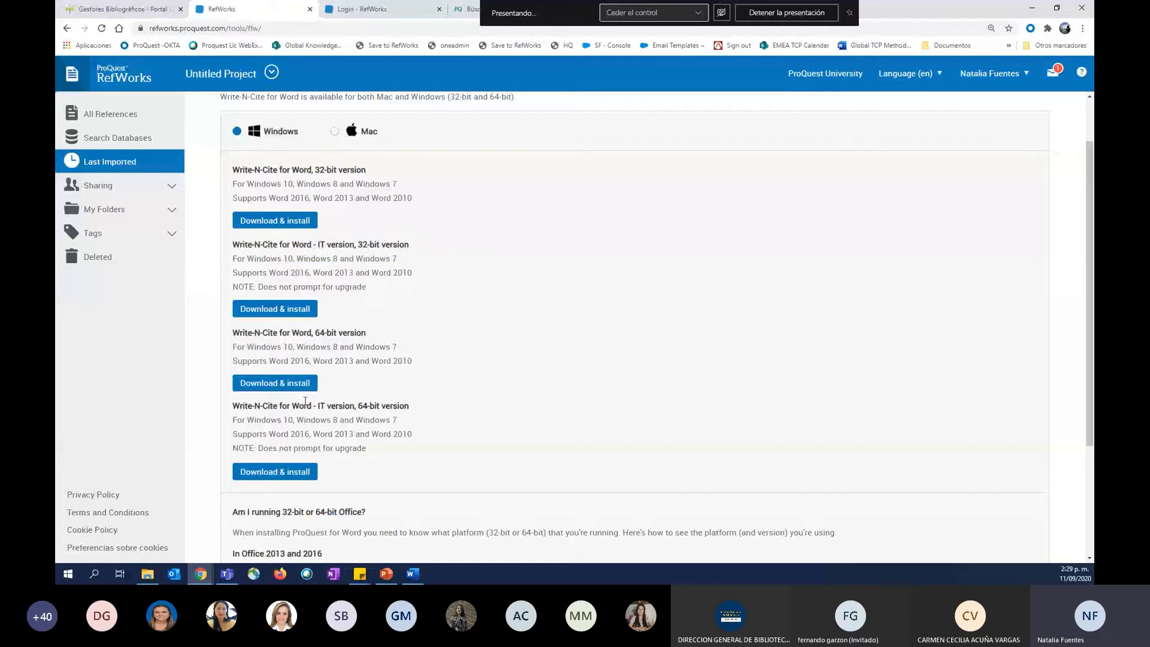
Examine the upgrade note under the 32-bit IT version and compare it with the standard 32-bit and 64-bit Write-N-Cite descriptions.
{"action": "triple_click", "coordinate": [240, 288]}
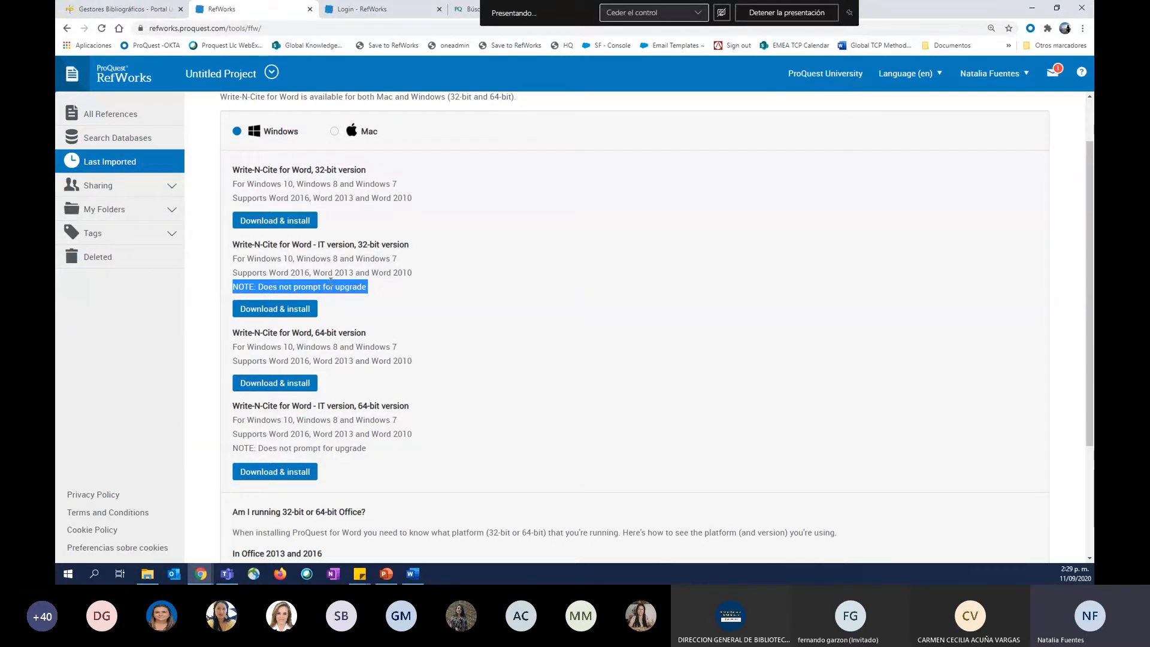
{"action": "mouse_move", "coordinate": [269, 244]}
{"action": "left_mouse_down"}
{"action": "mouse_move", "coordinate": [285, 295]}
{"action": "mouse_move", "coordinate": [277, 242]}
{"action": "left_mouse_up"}
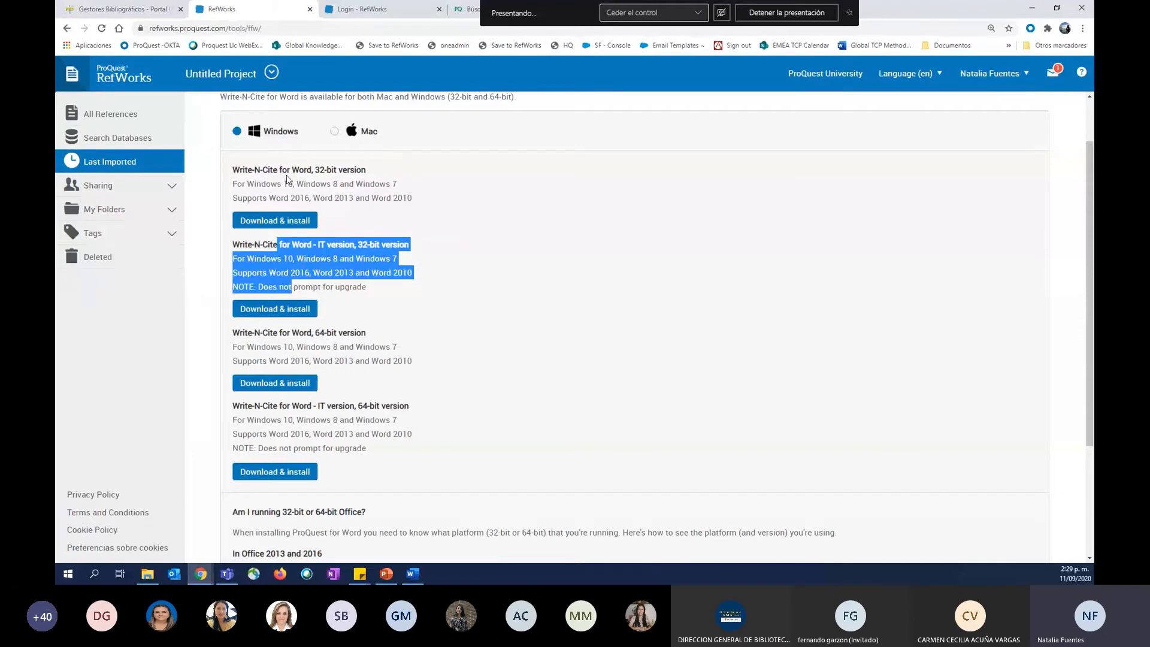
{"action": "left_click_drag", "start_coordinate": [278, 170], "coordinate": [294, 198]}
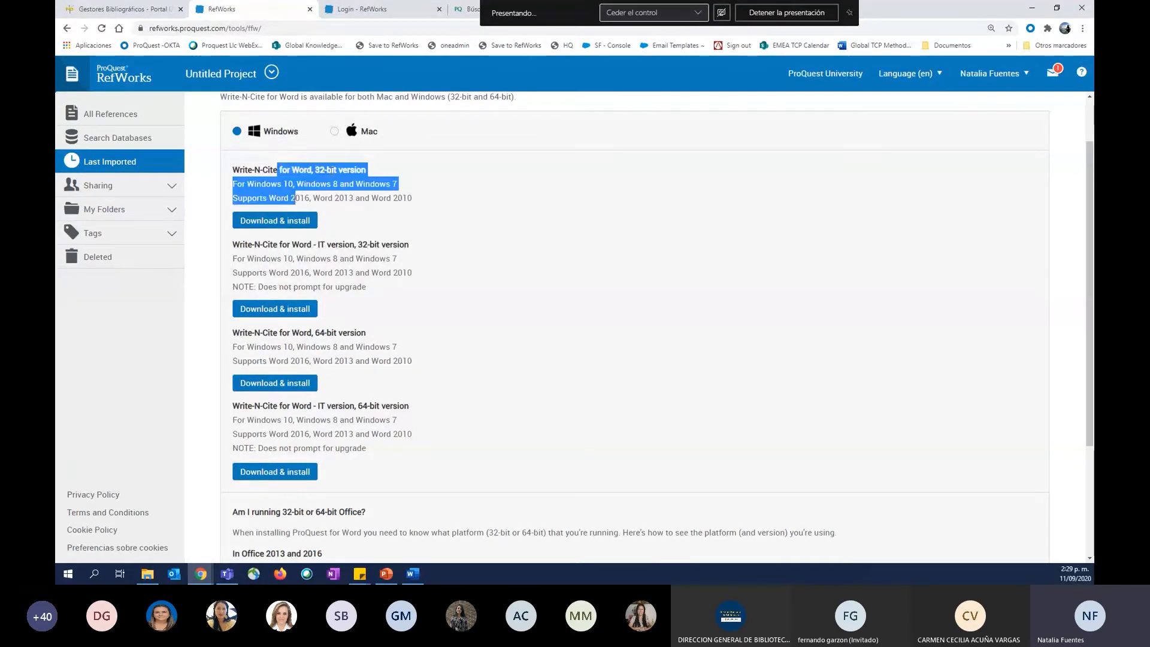
{"action": "left_click_drag", "start_coordinate": [315, 332], "coordinate": [383, 360]}
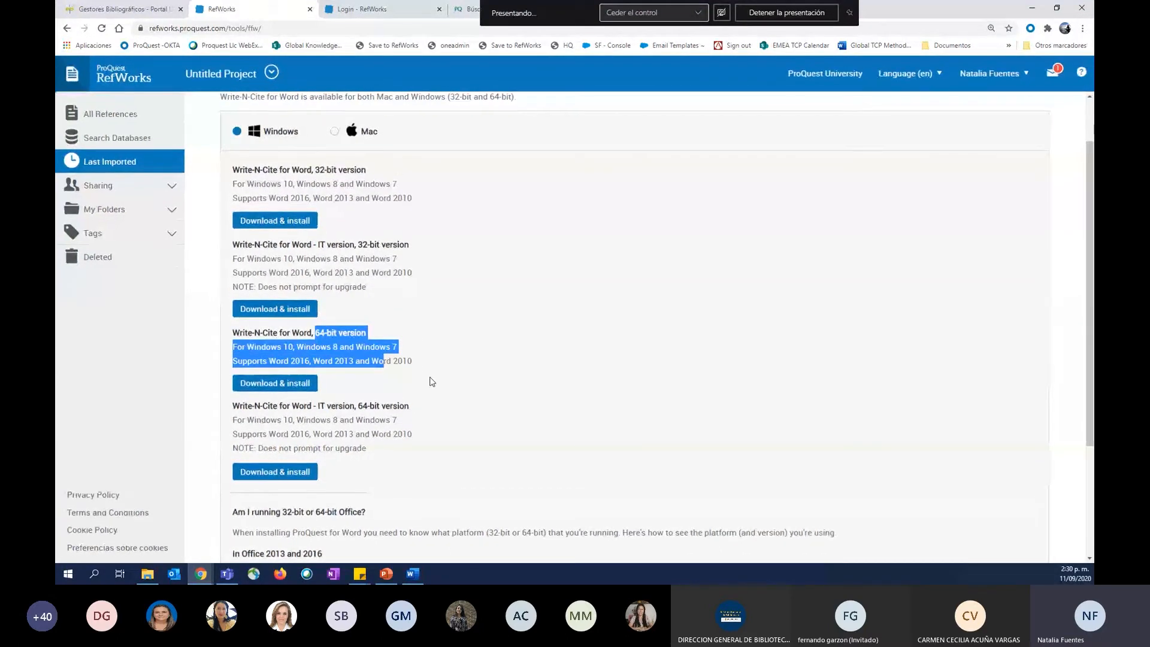
Show the Mac downloads, examine the supported OS X and Word versions for Write-N-Cite, and return to the Windows list.
{"action": "scroll", "coordinate": [432, 382], "scroll_direction": "up", "scroll_amount": 1}
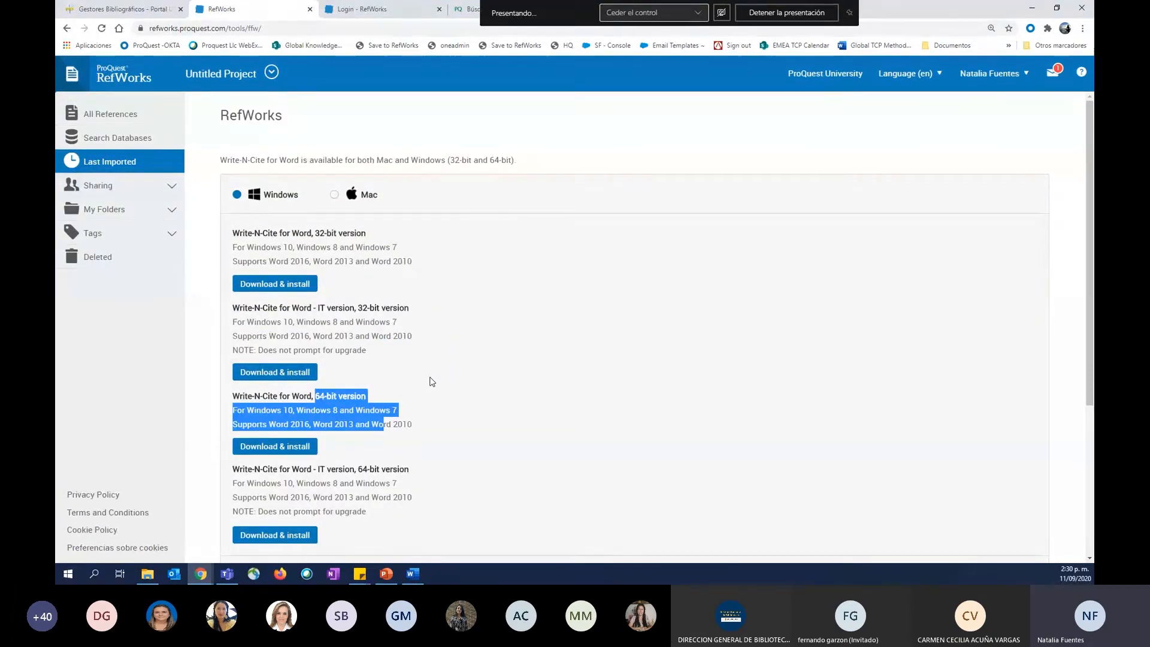
{"action": "left_click", "coordinate": [334, 195]}
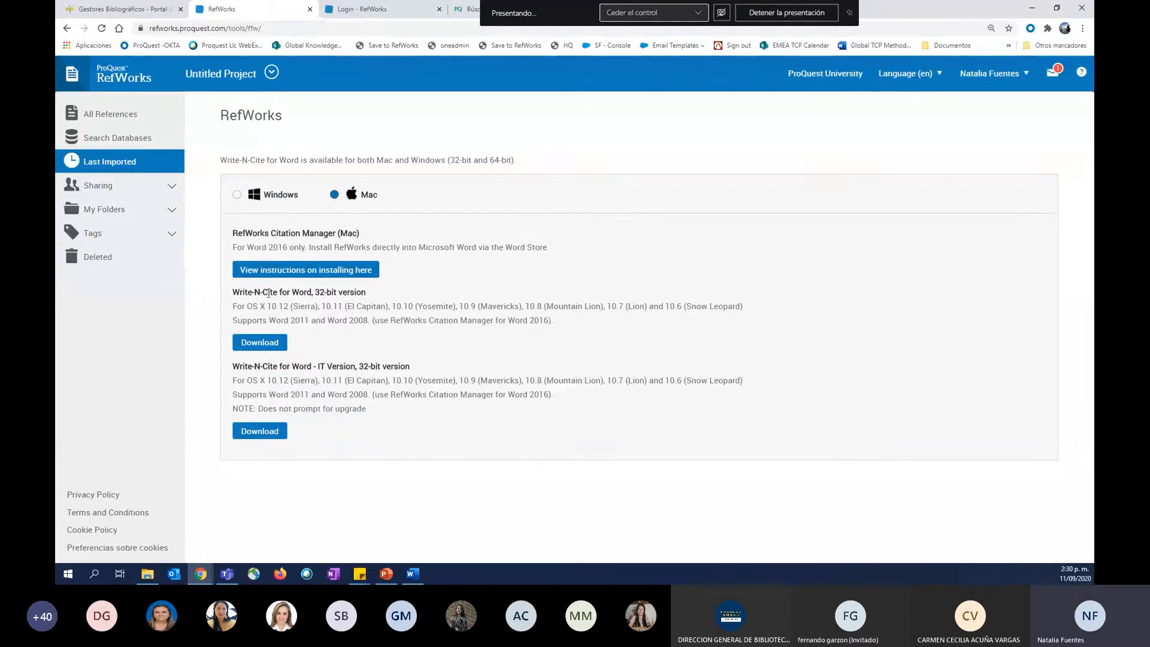
{"action": "left_click_drag", "start_coordinate": [279, 305], "coordinate": [375, 321]}
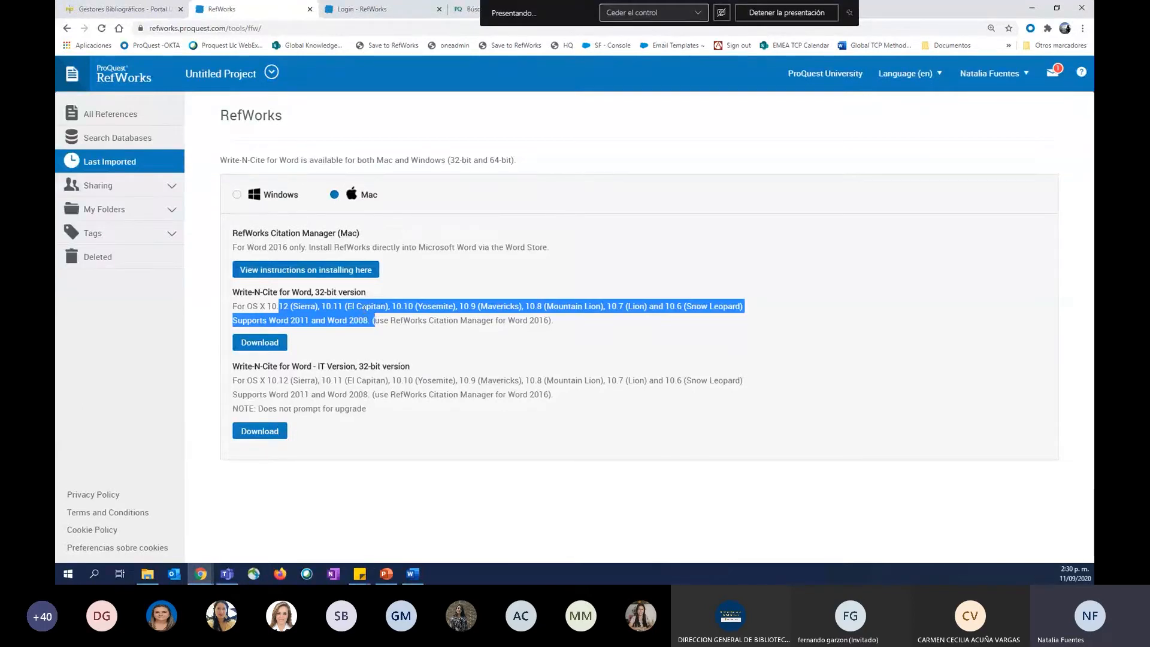
{"action": "left_click", "coordinate": [360, 313]}
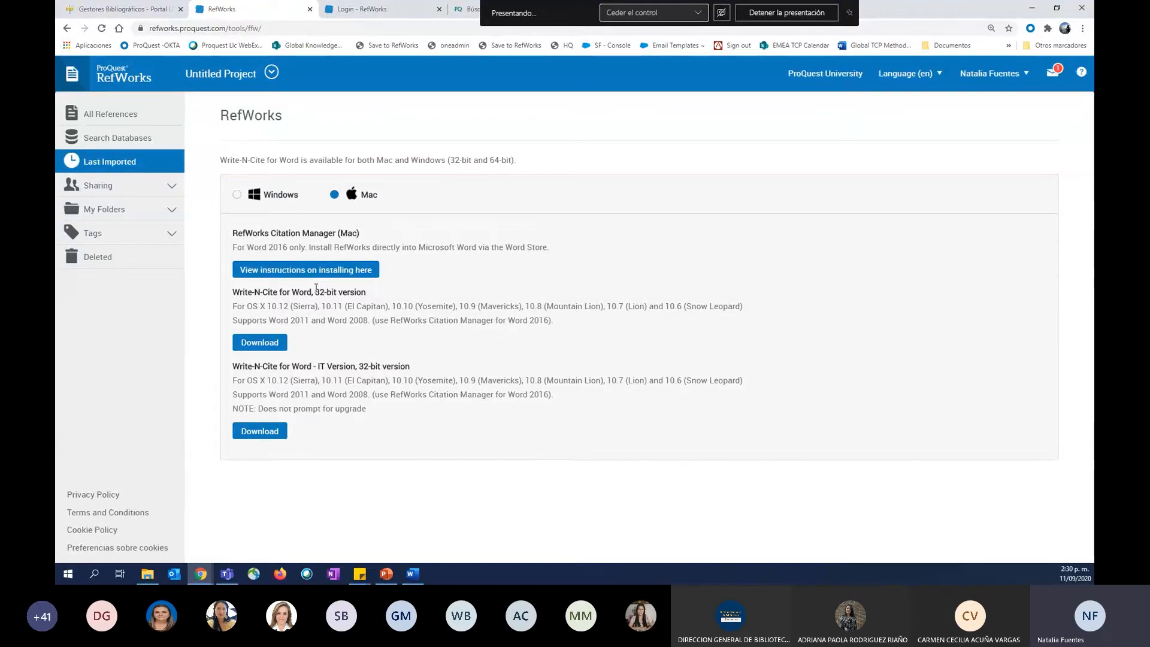
{"action": "left_click", "coordinate": [237, 194]}
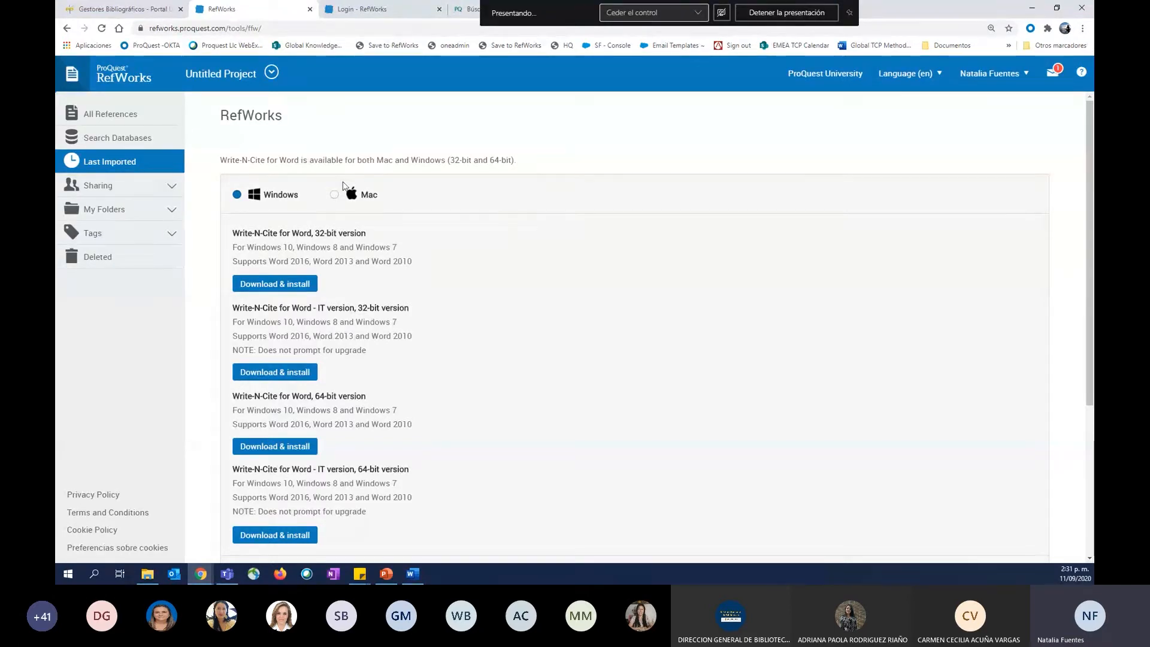
{"action": "double_click", "coordinate": [333, 160]}
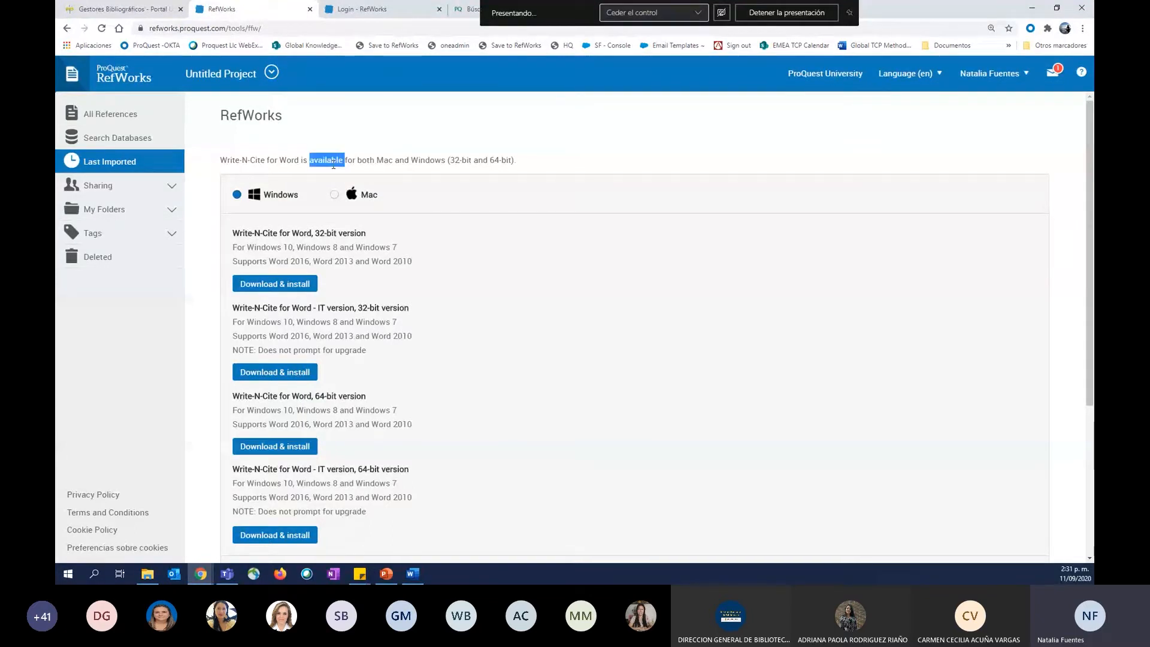
{"action": "triple_click", "coordinate": [333, 161]}
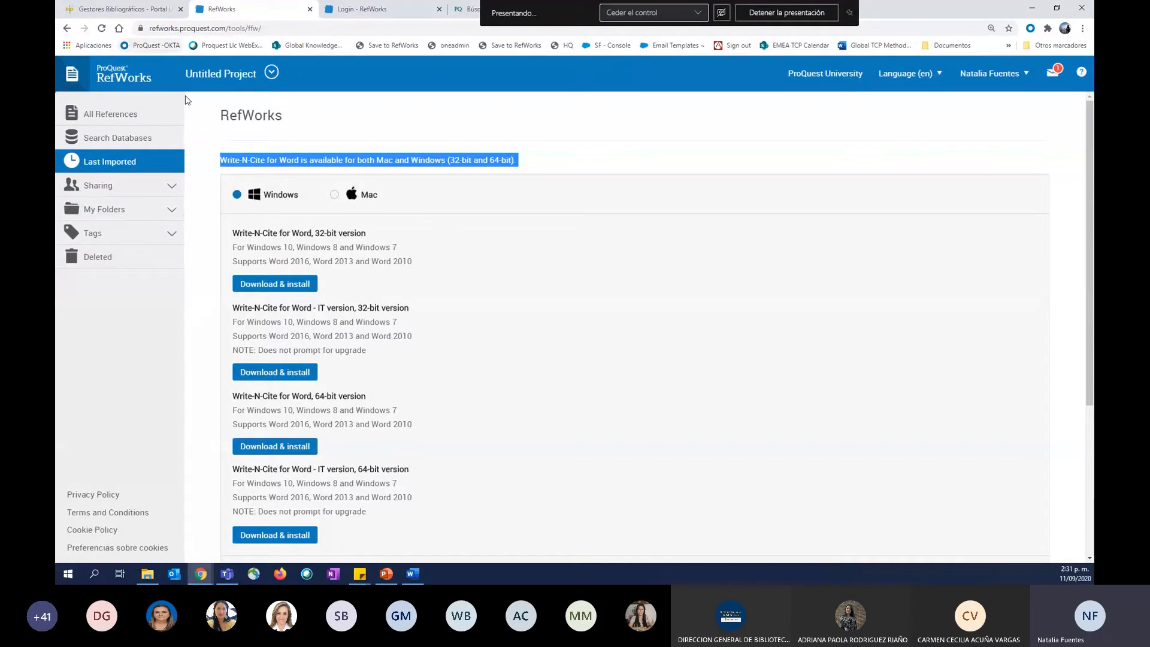
{"action": "scroll", "coordinate": [333, 343], "scroll_direction": "down", "scroll_amount": 2}
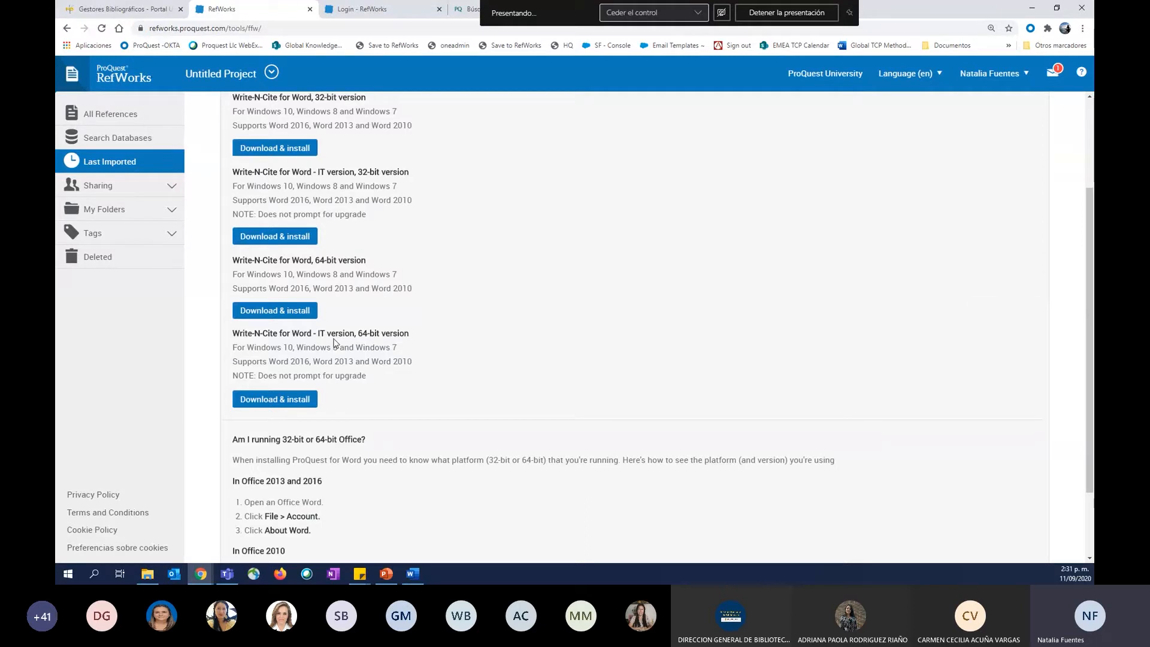
{"action": "triple_click", "coordinate": [275, 261]}
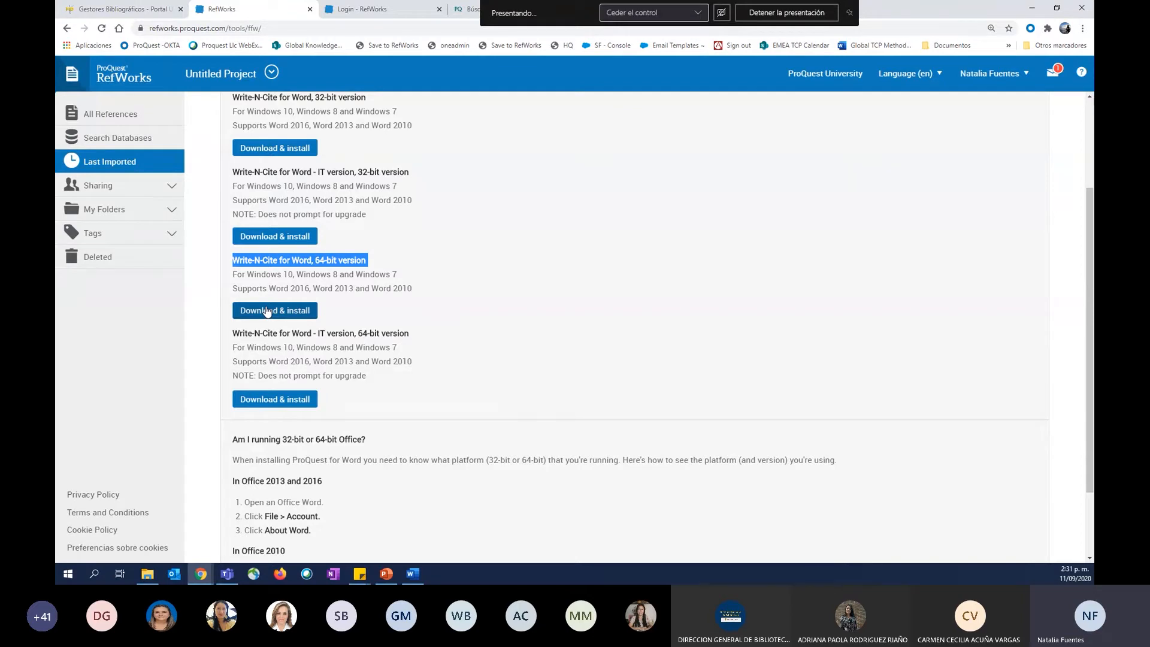
Switch to the blank Word document and view the RefWorks citation and bibliography commands among the references tools.
{"action": "left_click", "coordinate": [524, 543]}
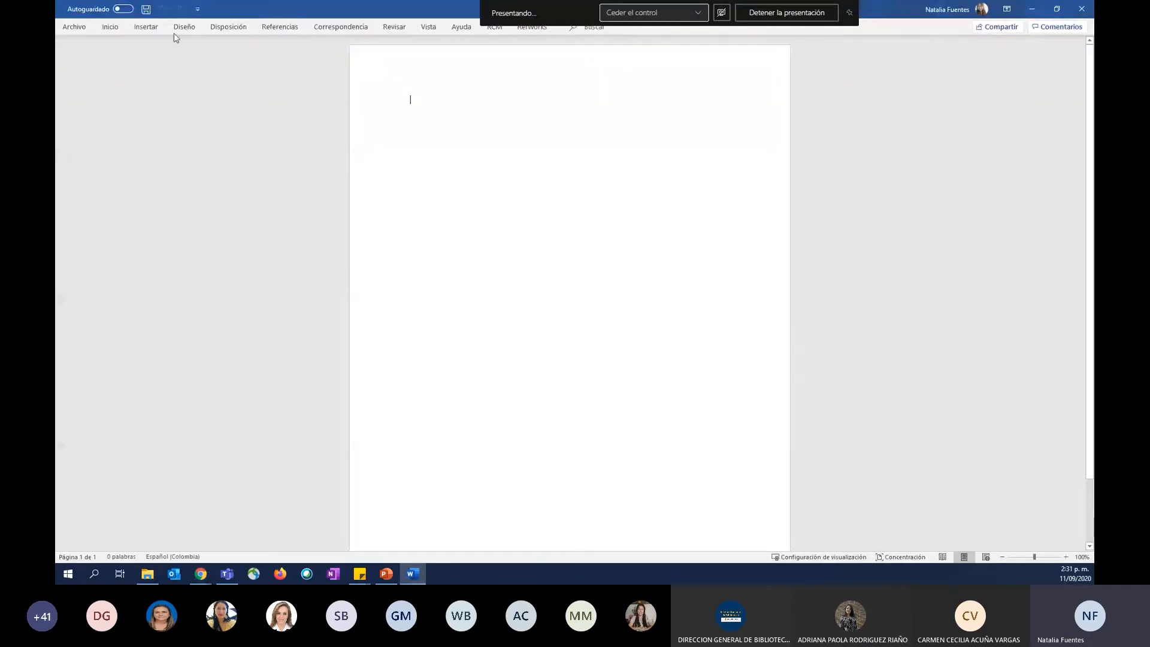
{"action": "left_click", "coordinate": [109, 30]}
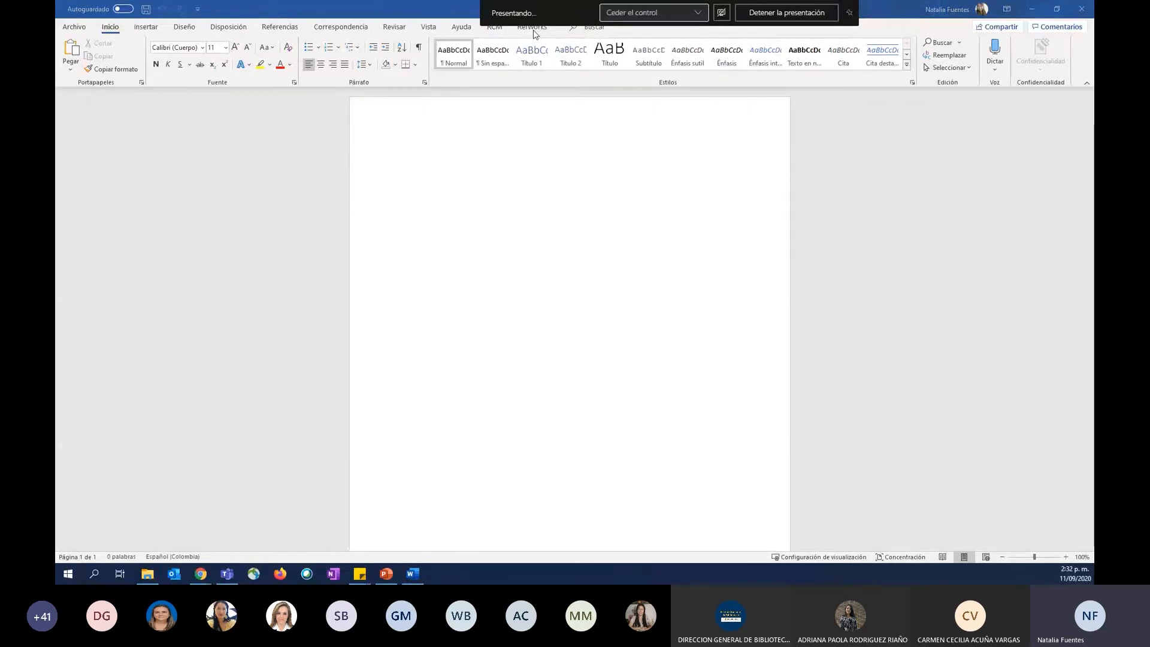
{"action": "left_click", "coordinate": [542, 105]}
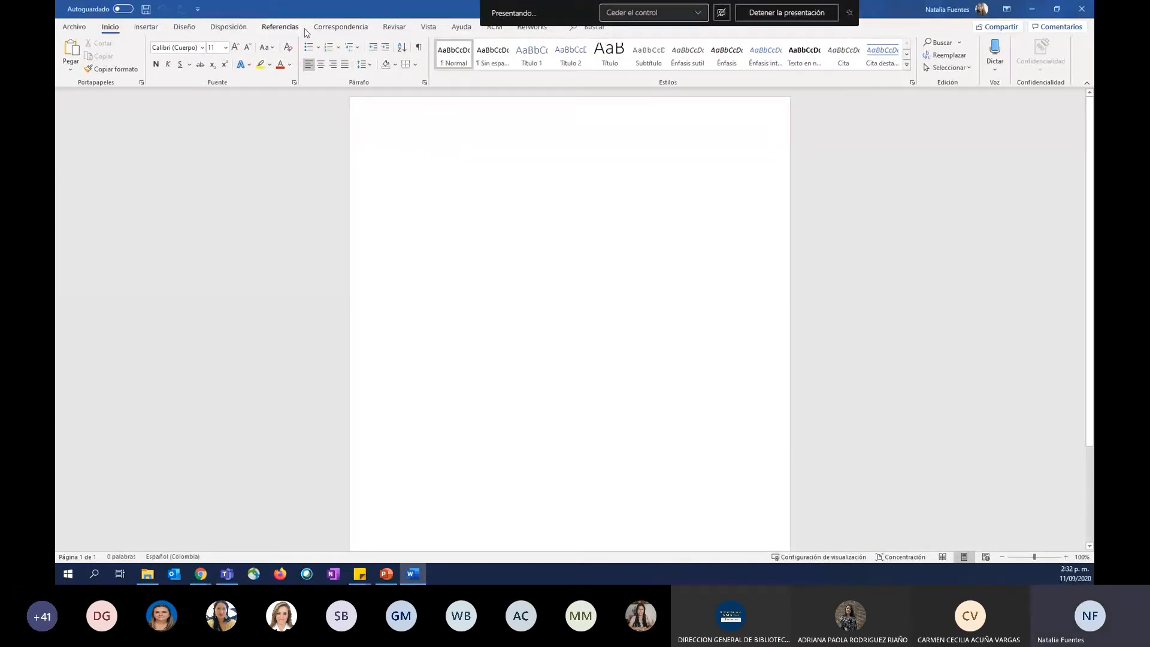
{"action": "left_click", "coordinate": [277, 29]}
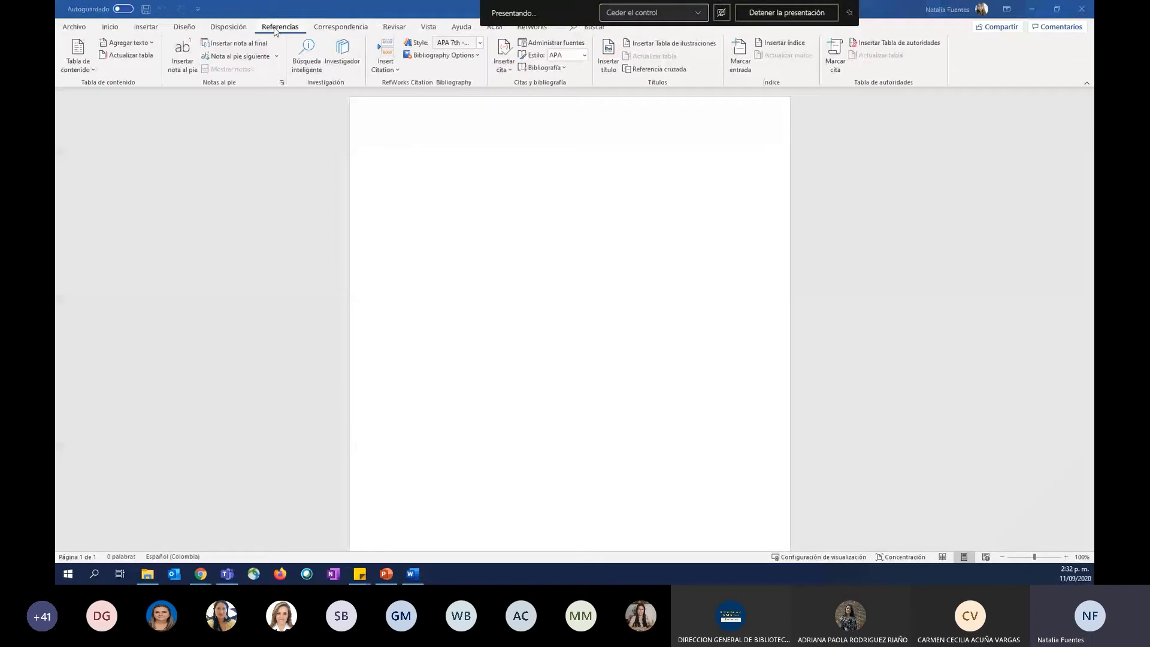
Switch to Chrome, go back to the RefWorks Tools page, and examine the RefWorks Citation Manager heading and its Word 2016 requirement.
{"action": "key", "text": "alt+Tab"}
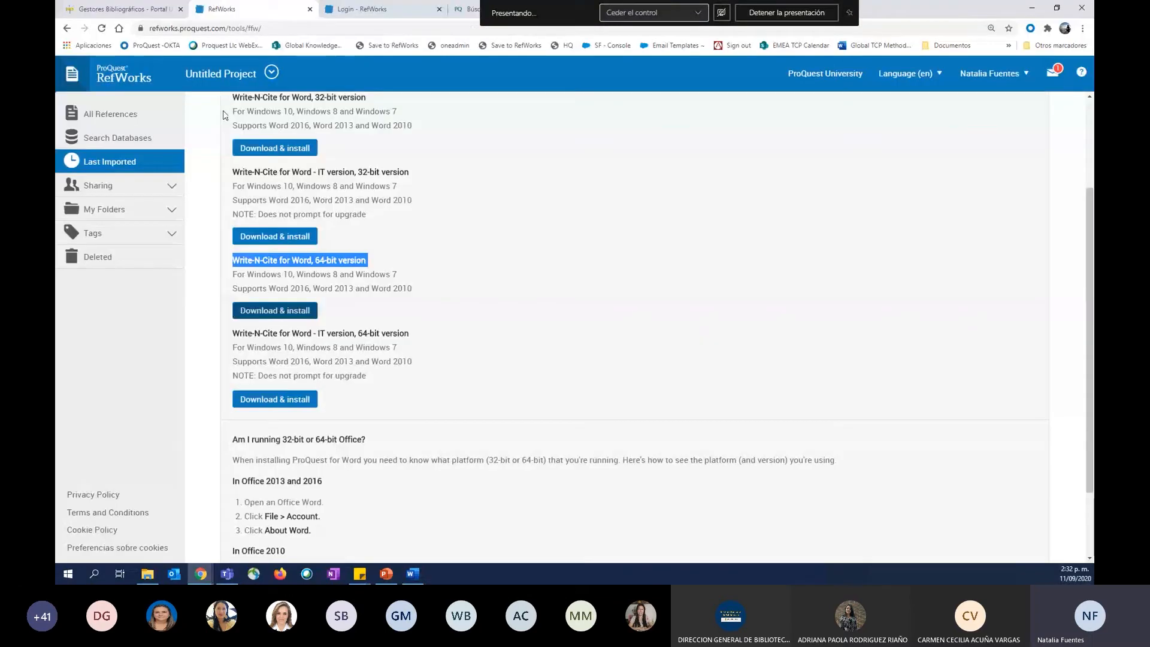
{"action": "left_click", "coordinate": [66, 29]}
{"action": "scroll", "coordinate": [370, 366], "scroll_direction": "down", "scroll_amount": 4}
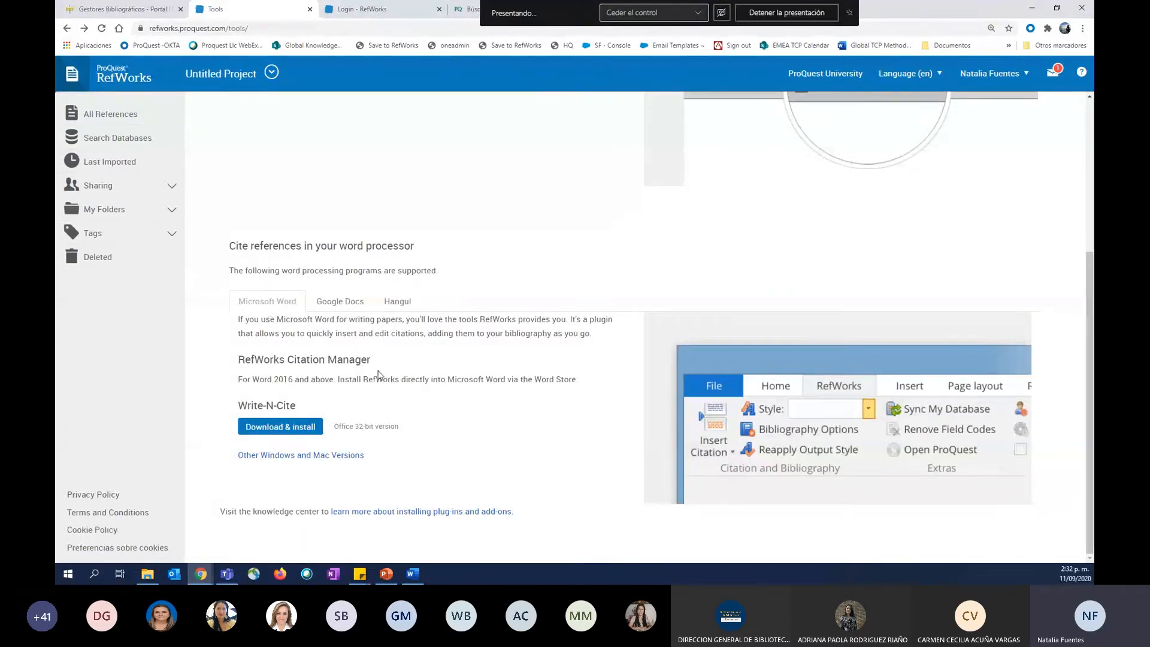
{"action": "triple_click", "coordinate": [352, 362]}
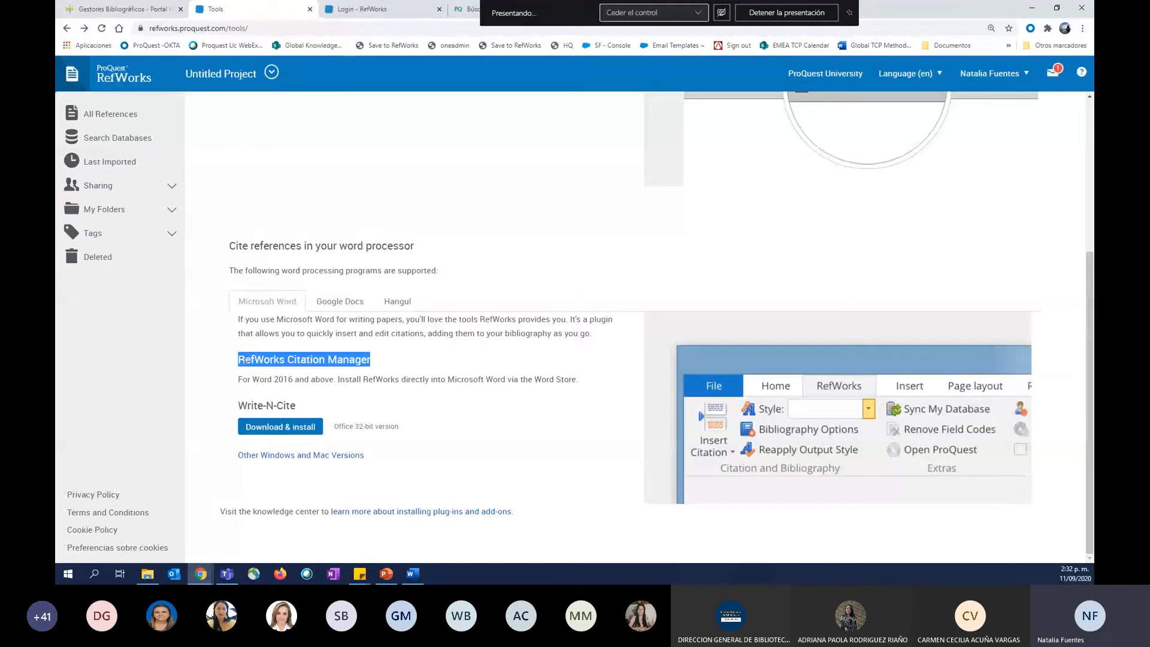
{"action": "left_click", "coordinate": [277, 384]}
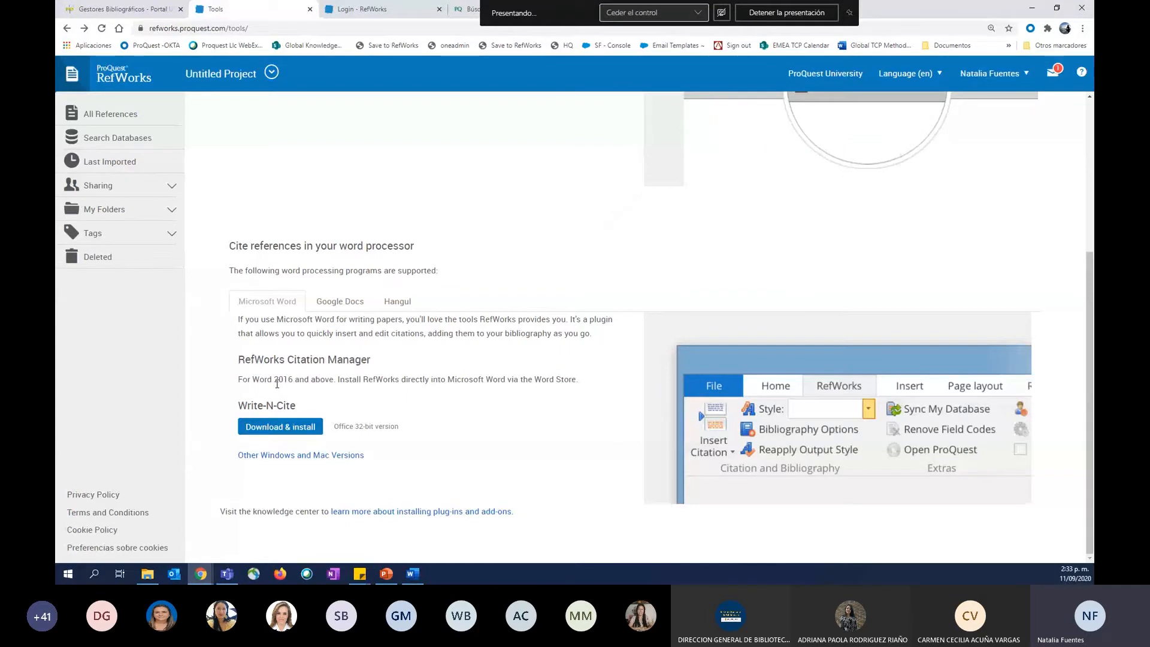
{"action": "triple_click", "coordinate": [282, 382]}
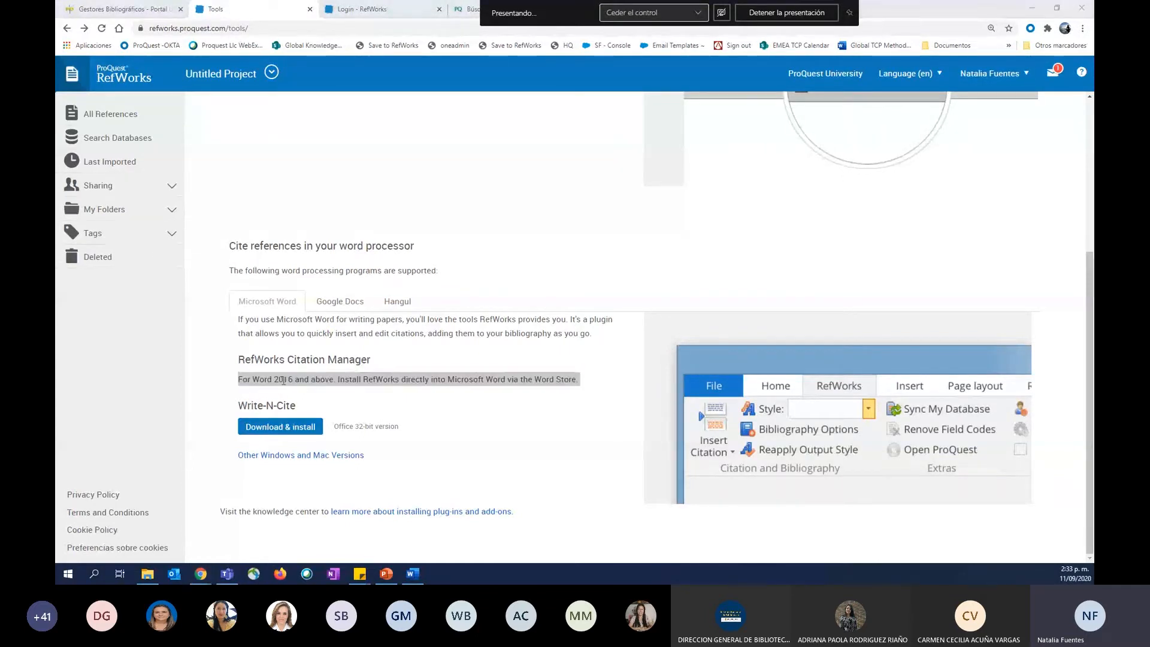
Switch to Word, search the Office add-ins store for "refworks", and add RefWorks Citation Manager, accepting its licence terms.
{"action": "key", "text": "alt+Tab"}
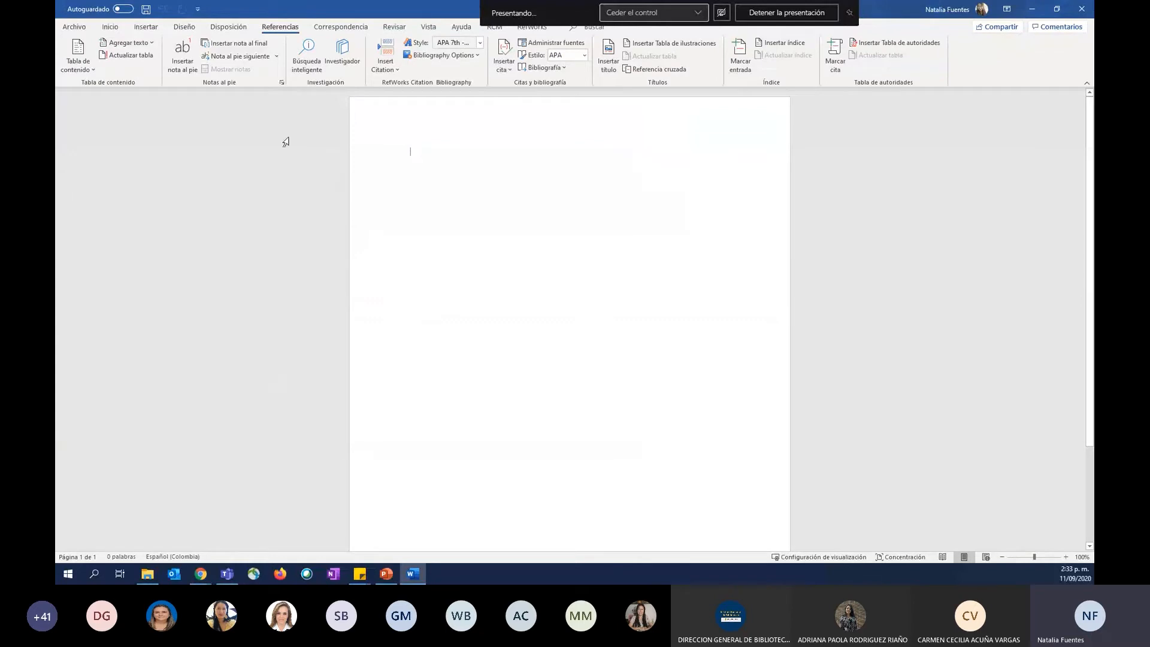
{"action": "left_click", "coordinate": [147, 27]}
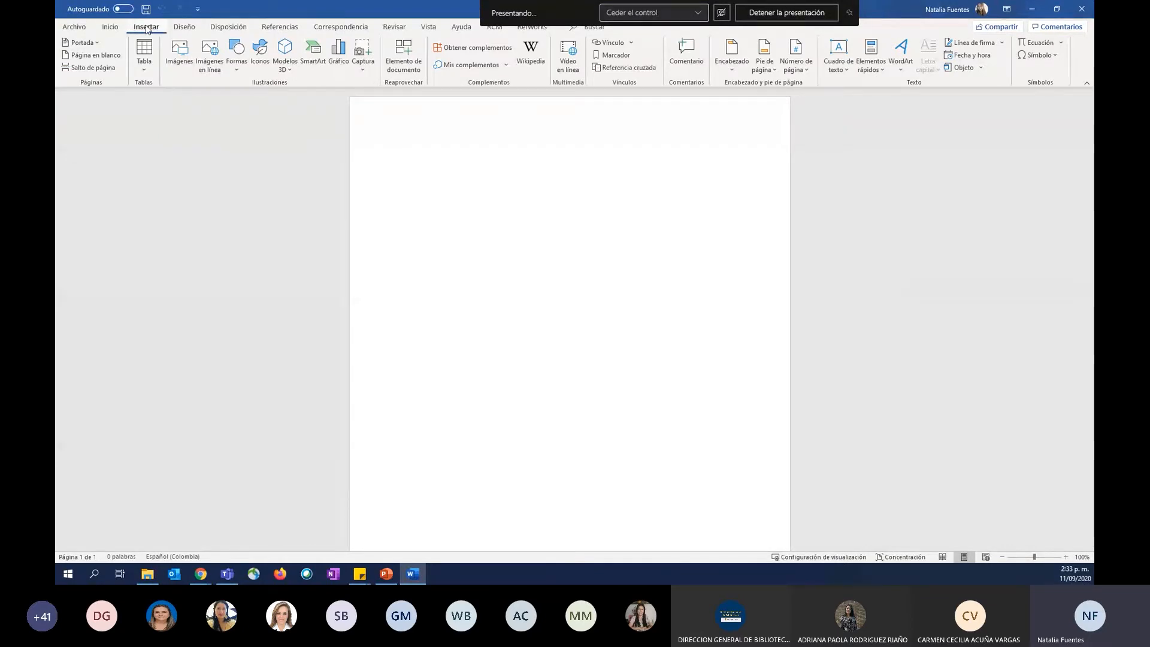
{"action": "left_click", "coordinate": [491, 52]}
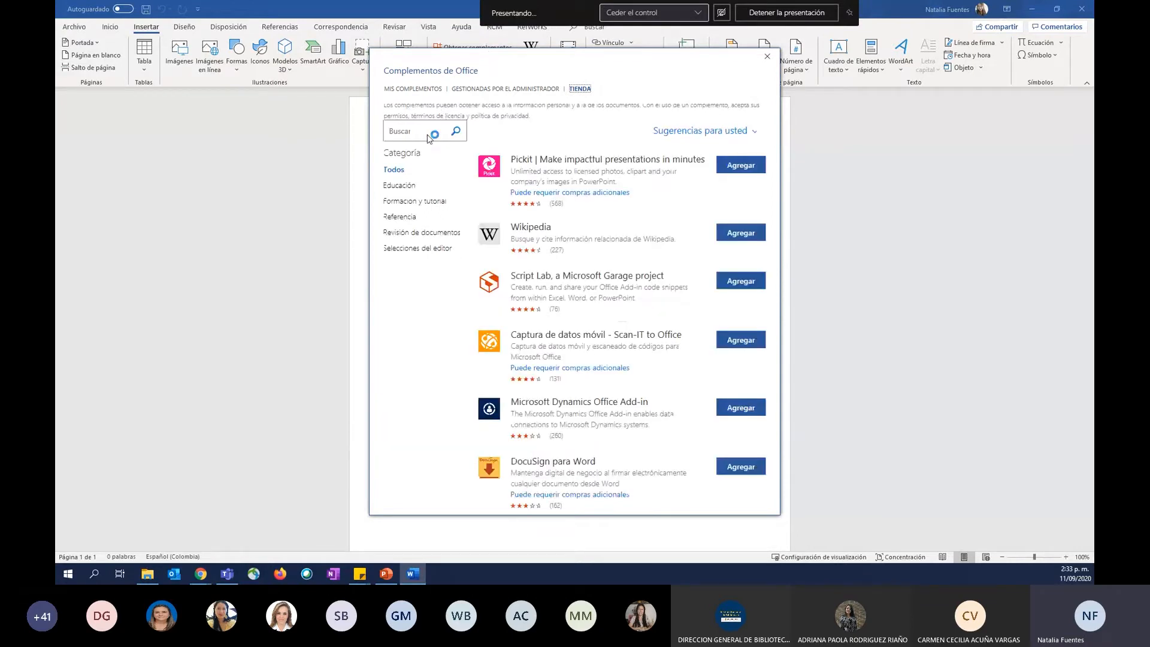
{"action": "left_click", "coordinate": [428, 134]}
{"action": "type", "text": "refworks"}
{"action": "left_click", "coordinate": [455, 131]}
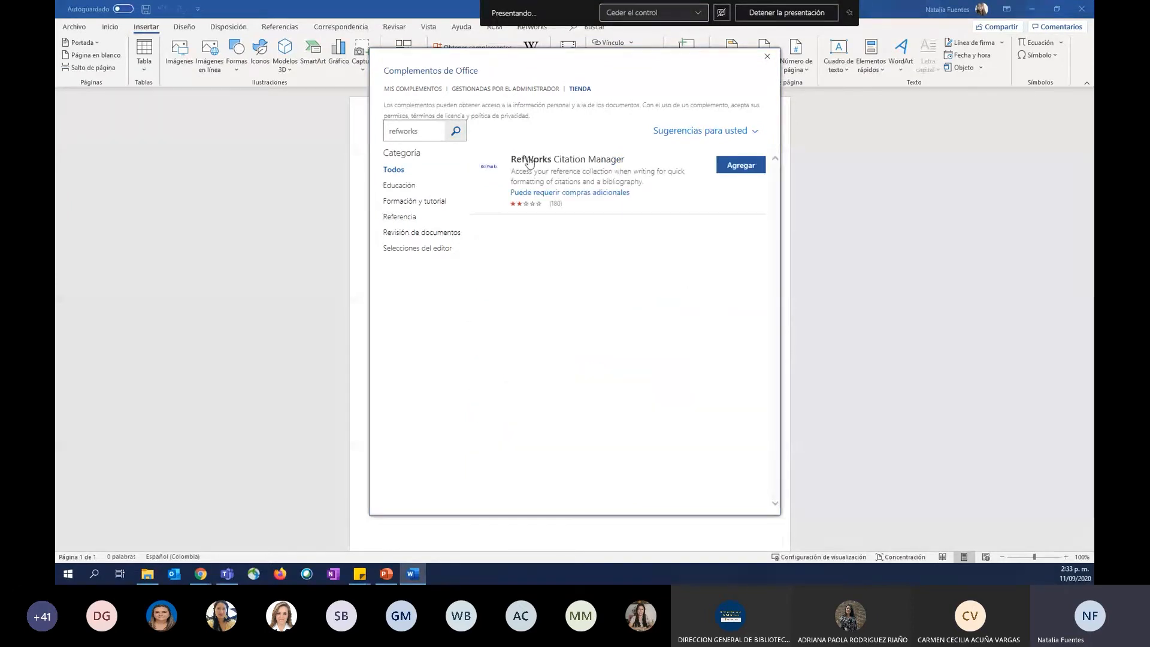
{"action": "left_click", "coordinate": [752, 170]}
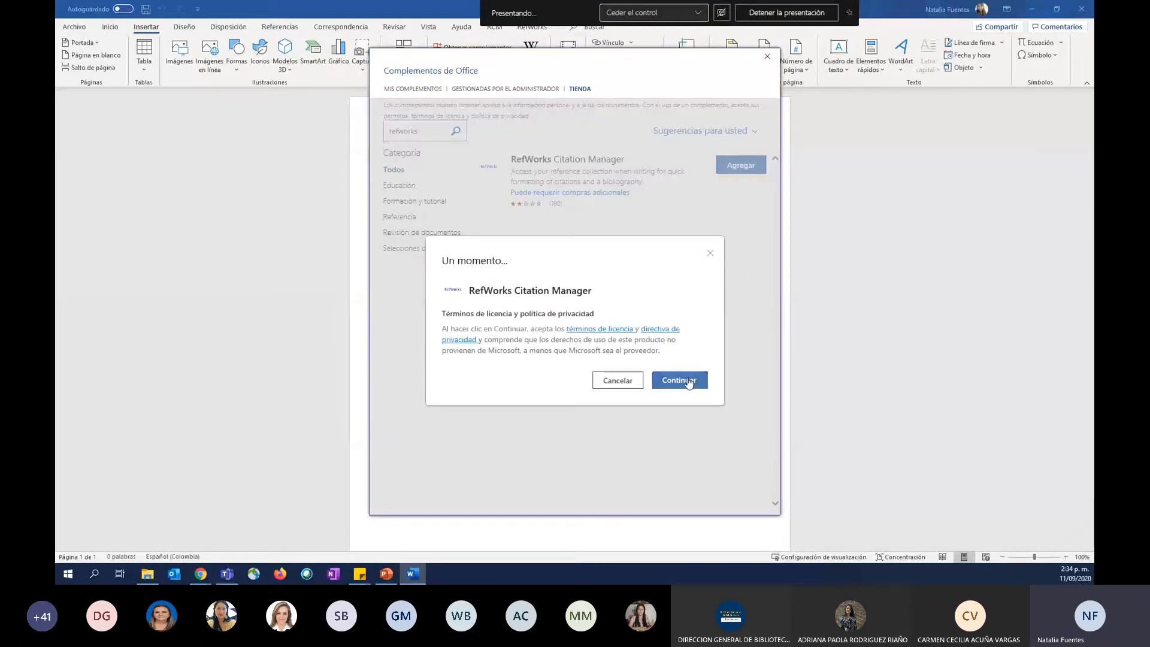
{"action": "left_click", "coordinate": [689, 382]}
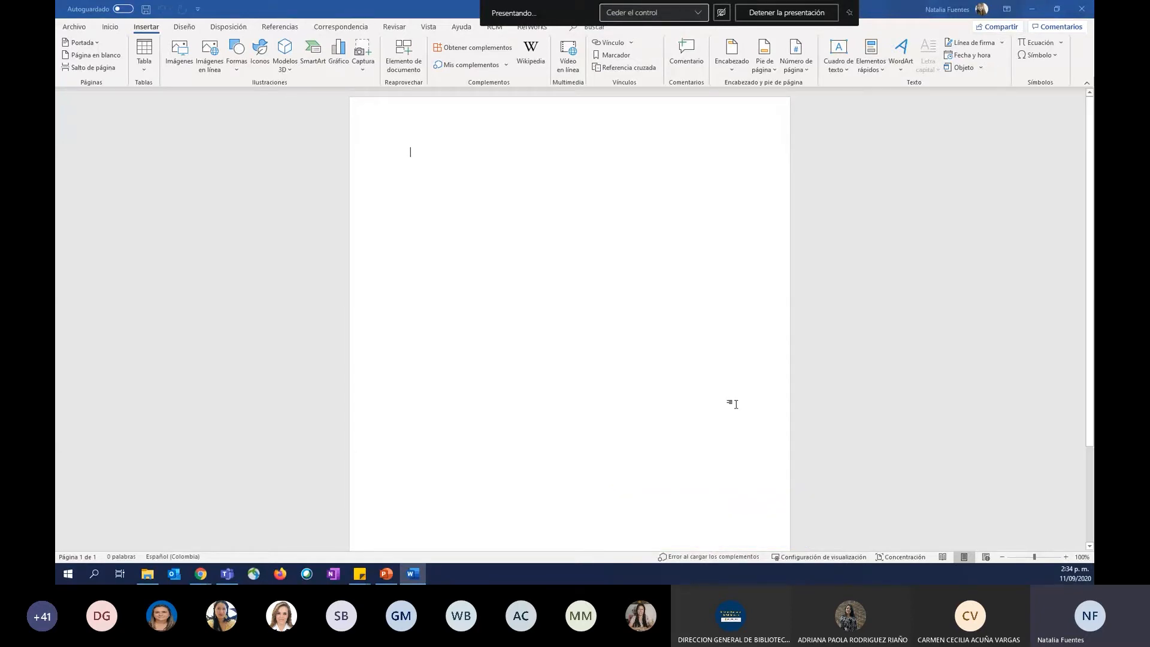
Shrink and reposition the Word window so the RefWorks page shows behind it, and open the RefWorks Citation Manager sidebar.
{"action": "left_click_drag", "start_coordinate": [367, 14], "coordinate": [479, 112]}
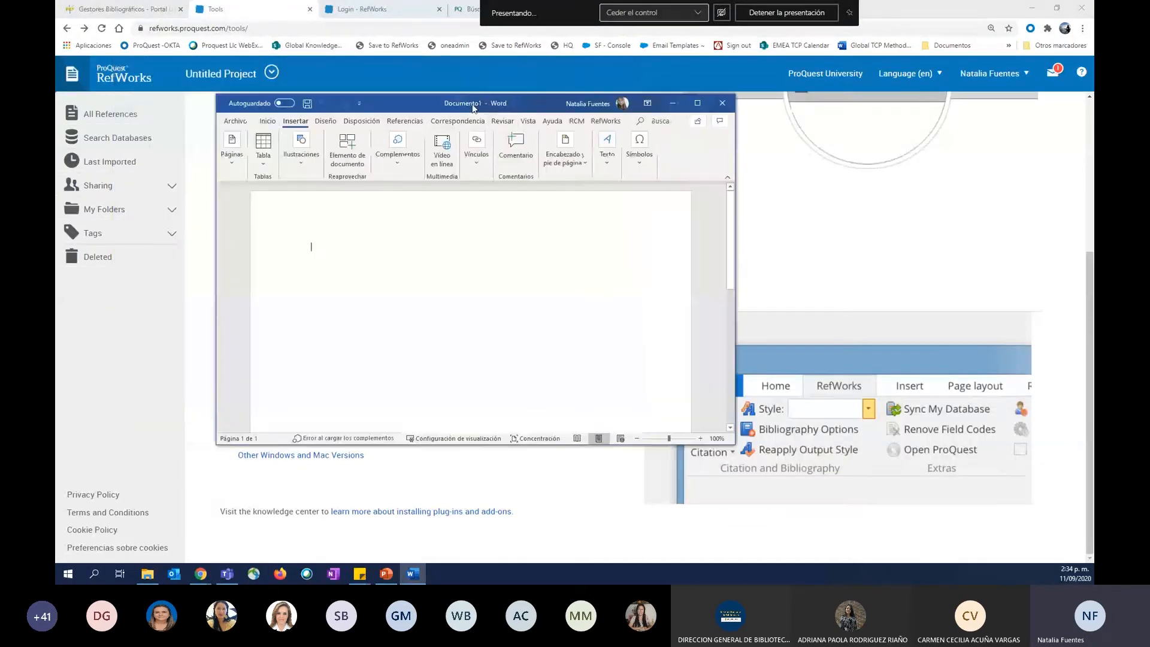
{"action": "left_click_drag", "start_coordinate": [735, 217], "coordinate": [1090, 234]}
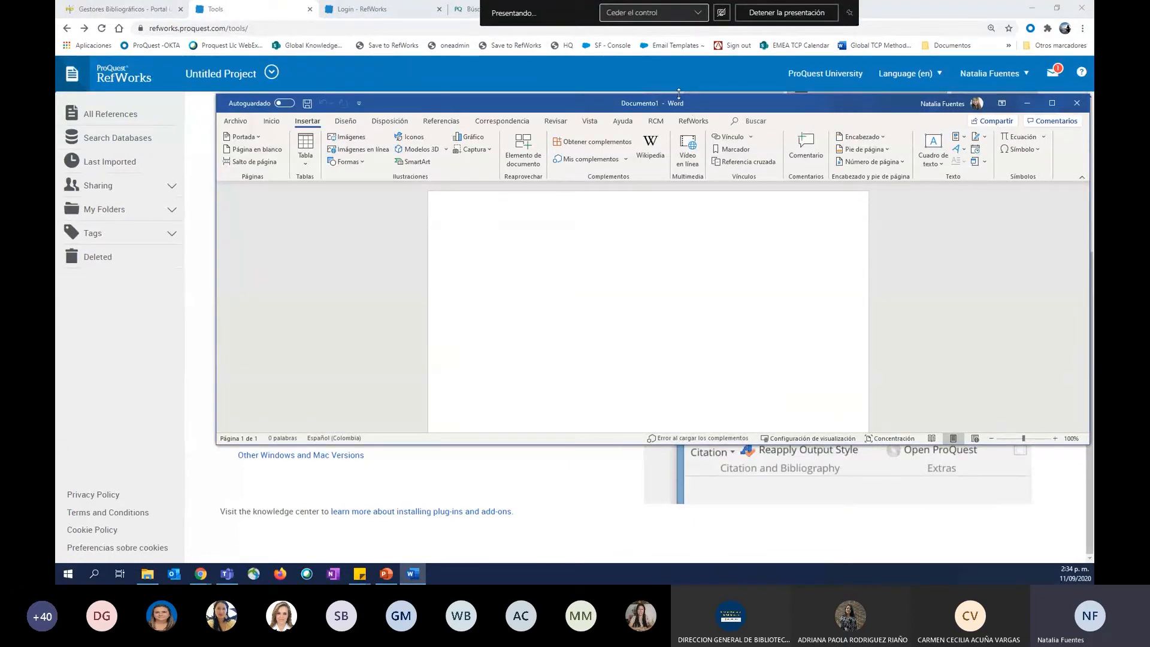
{"action": "left_click_drag", "start_coordinate": [679, 94], "coordinate": [679, 56]}
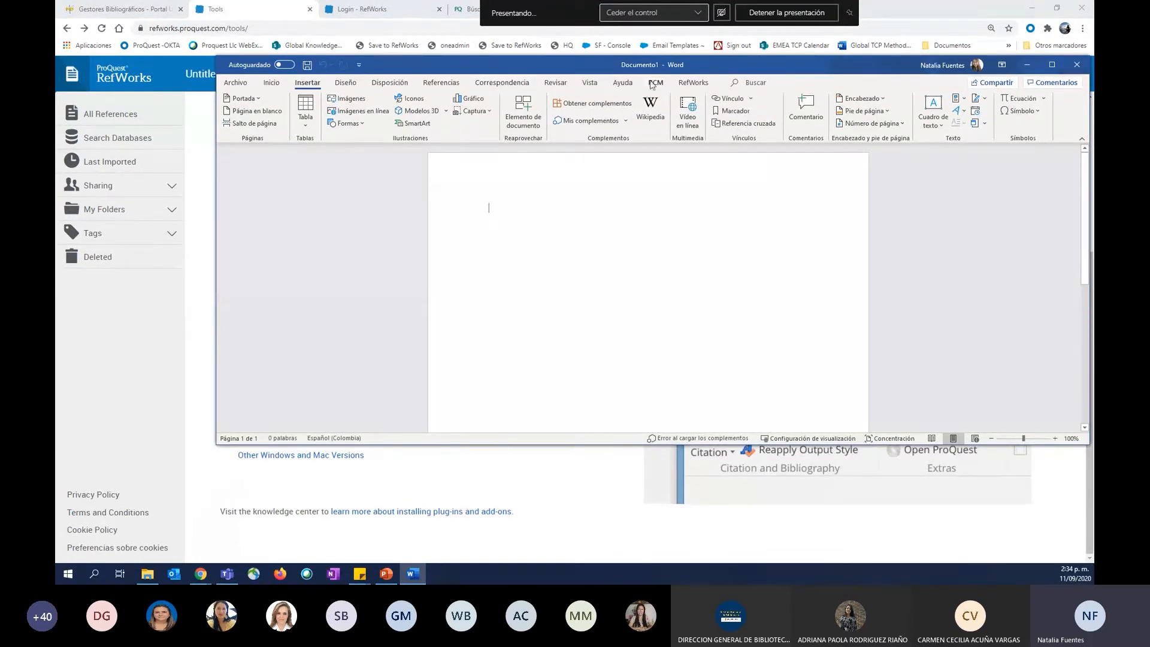
{"action": "left_click", "coordinate": [655, 83]}
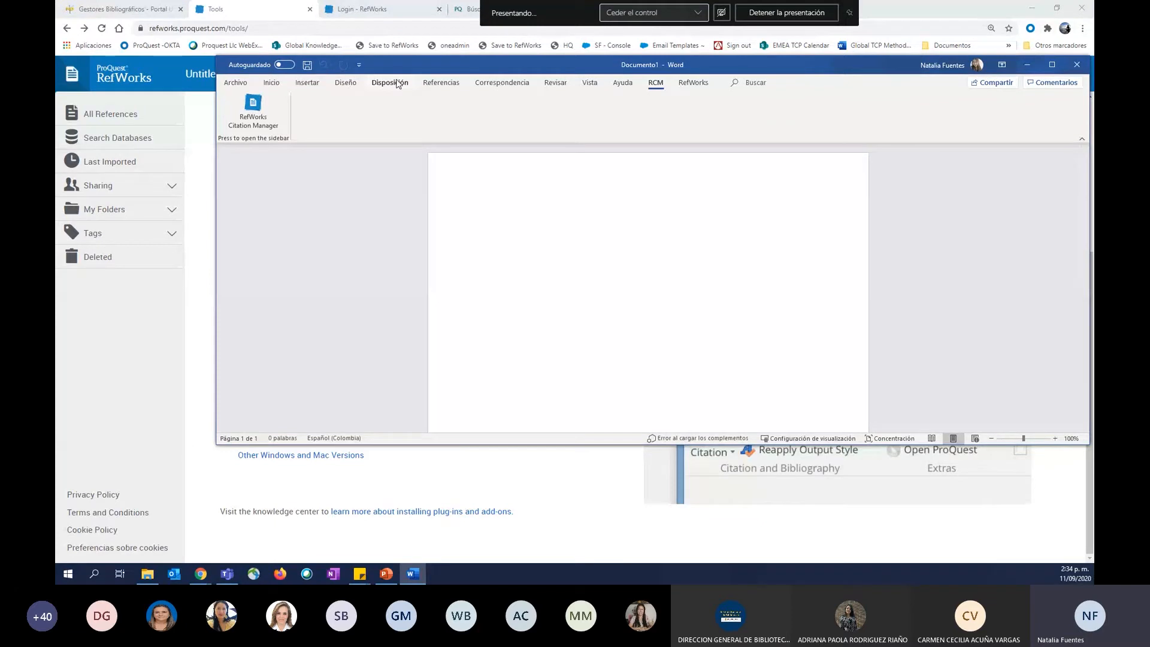
{"action": "left_click", "coordinate": [249, 109]}
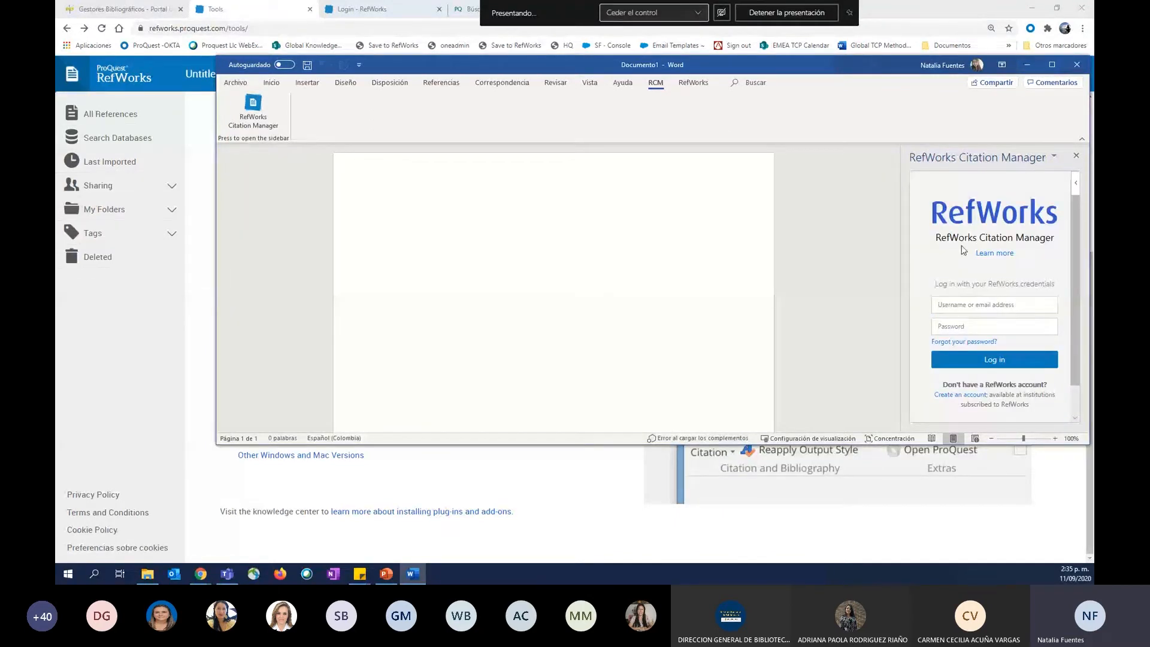
Switch back to the RefWorks Tools page in Chrome, review the Save to RefWorks section, and show the account options.
{"action": "left_click", "coordinate": [588, 498]}
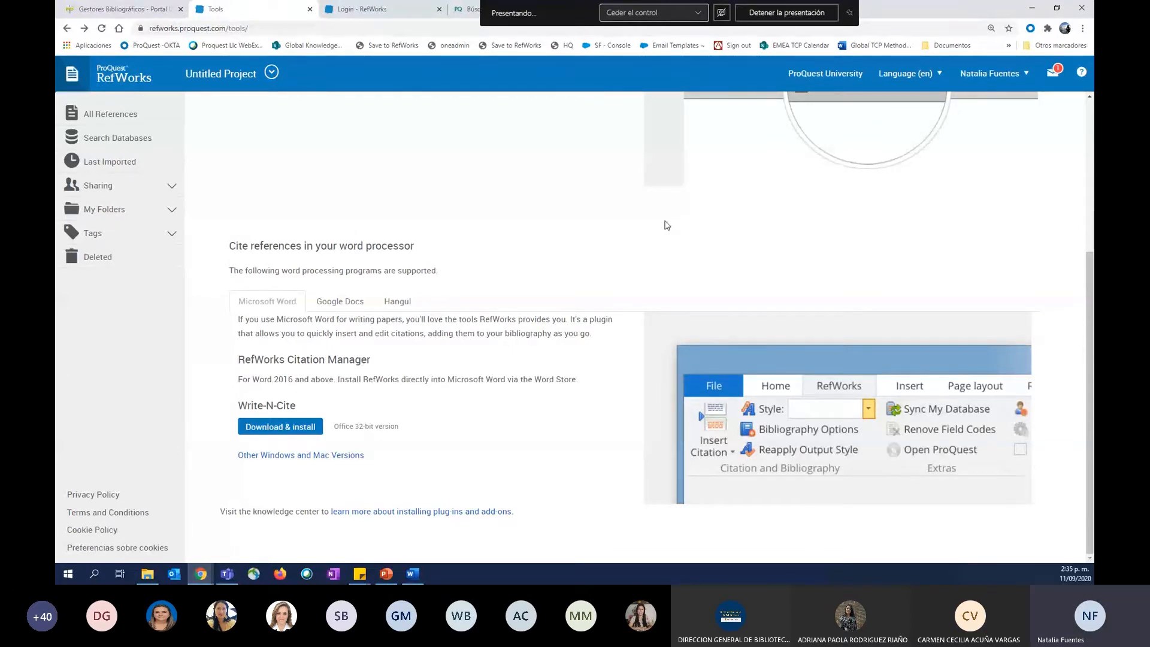
{"action": "scroll", "coordinate": [667, 225], "scroll_direction": "up", "scroll_amount": 3}
{"action": "scroll", "coordinate": [666, 225], "scroll_direction": "up", "scroll_amount": 1}
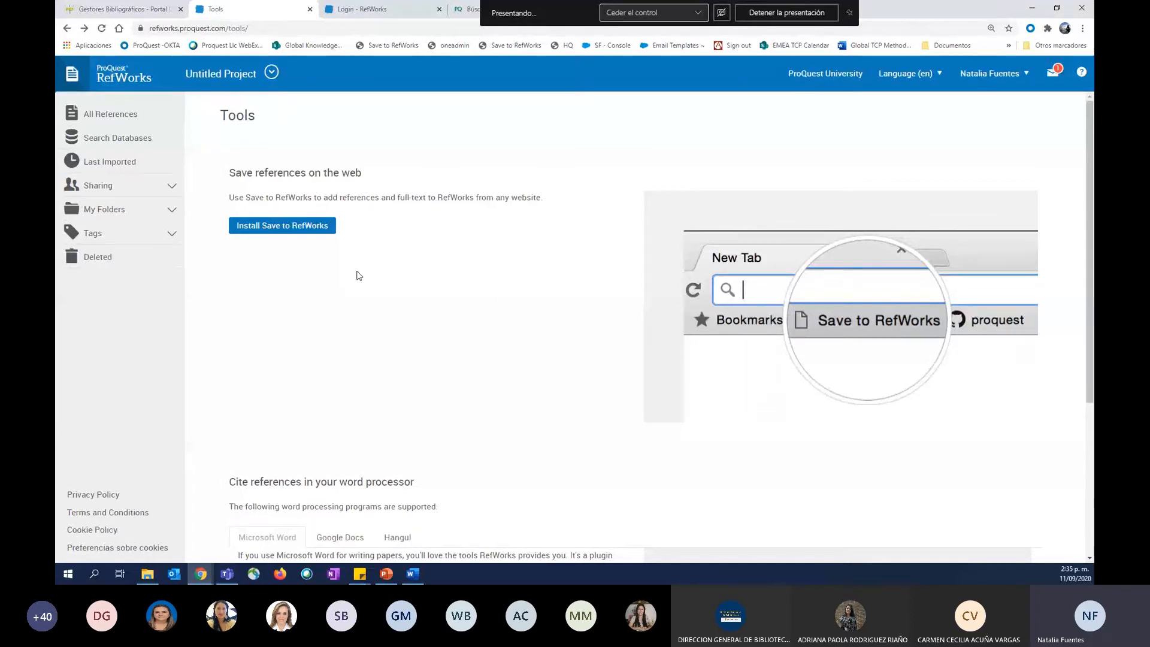
{"action": "left_click", "coordinate": [1001, 63]}
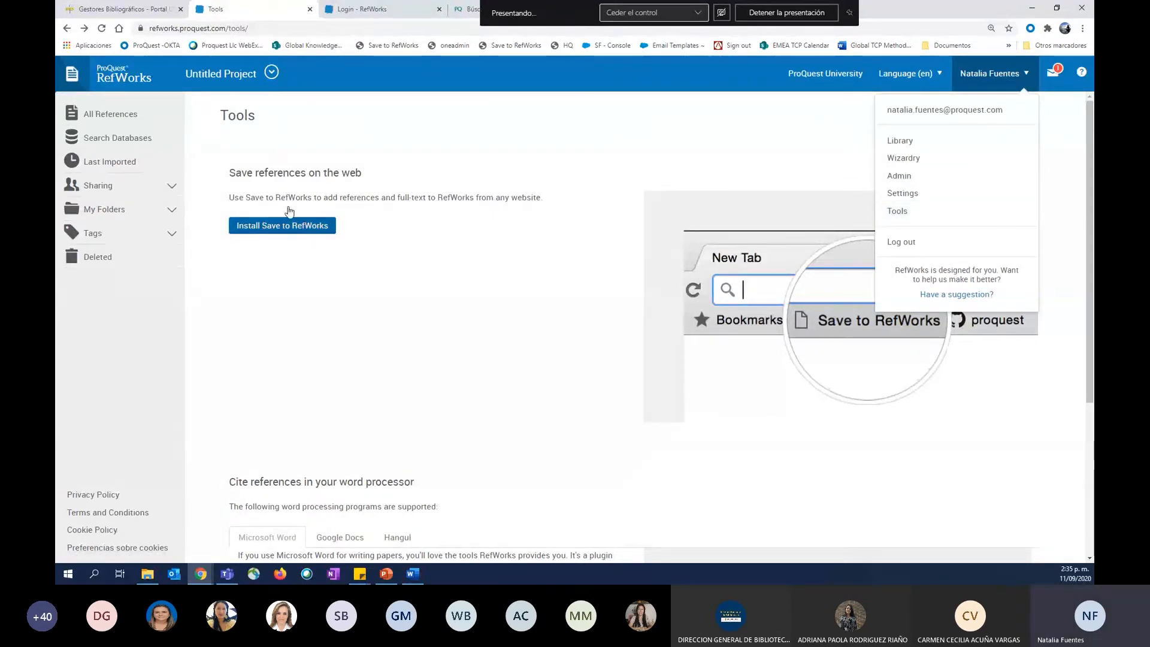
Show all references in the library and set the interface language to Español.
{"action": "left_click", "coordinate": [81, 113]}
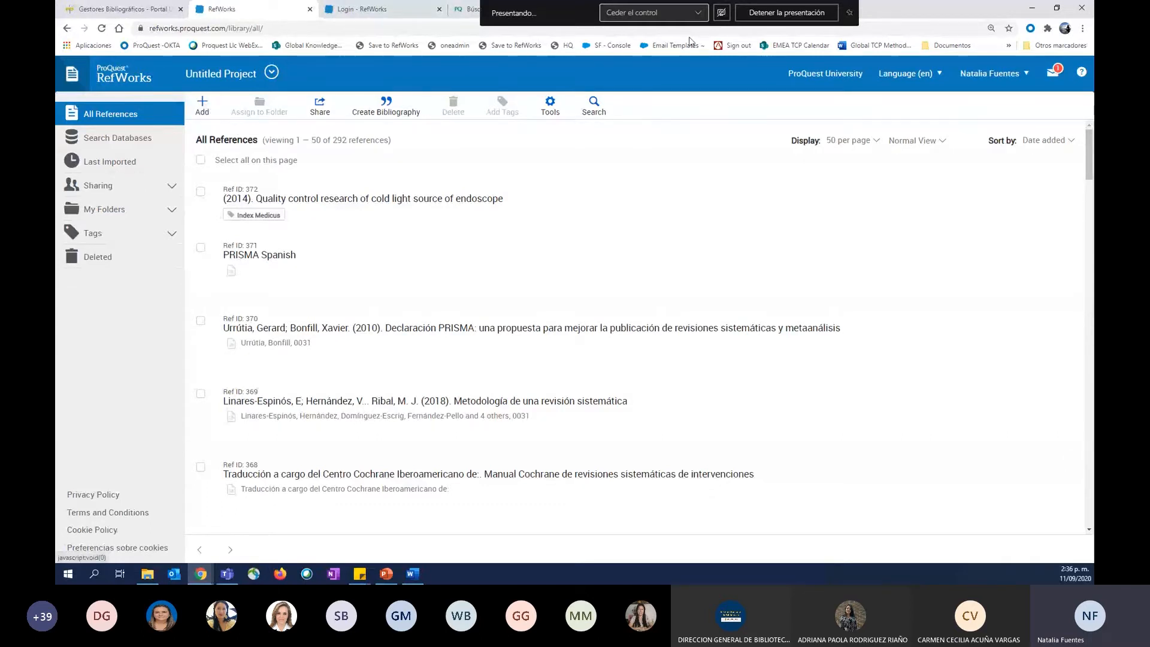
{"action": "left_click", "coordinate": [906, 74]}
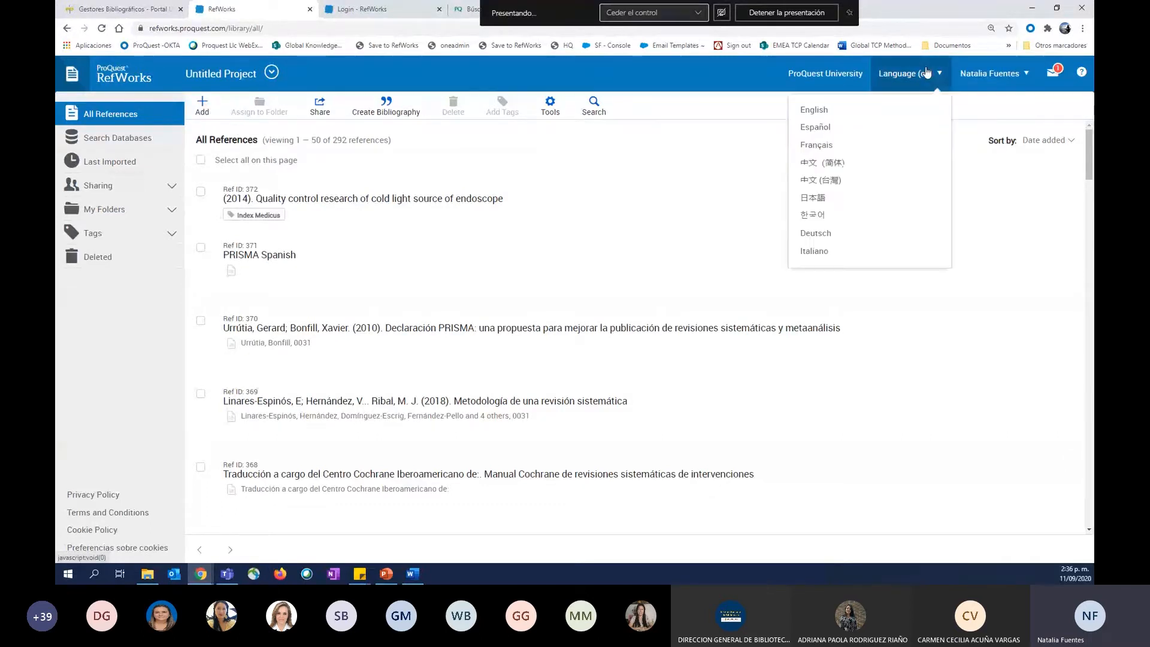
{"action": "left_click", "coordinate": [820, 133]}
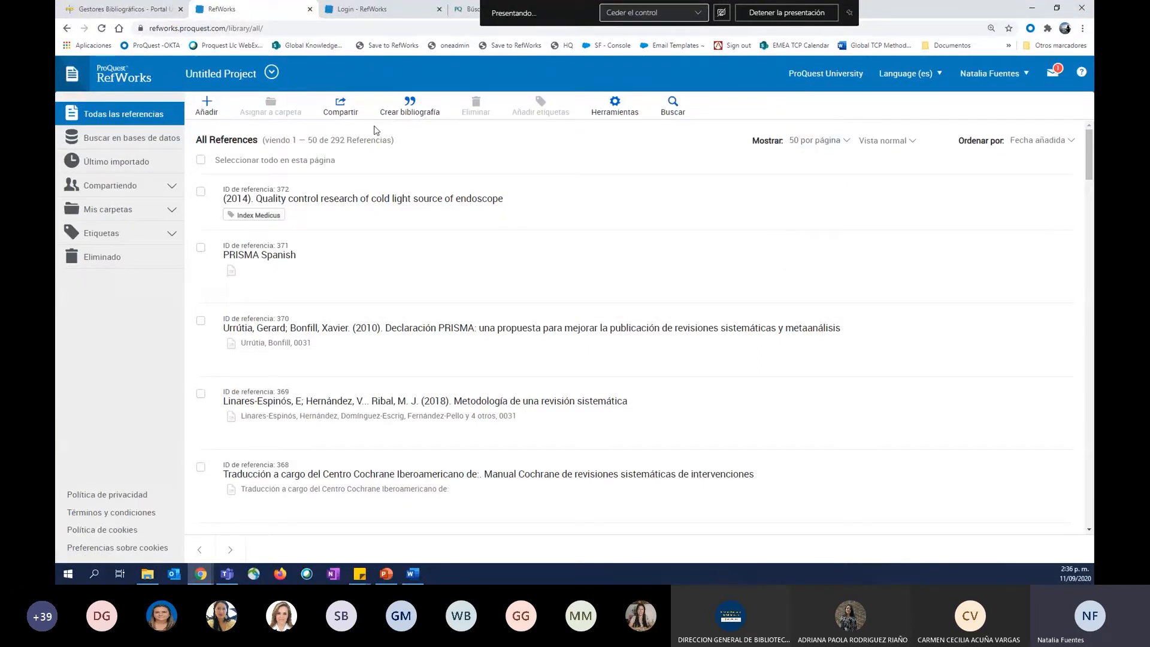
Upload the documents "out (5)", "out 3" and "out" from the desktop's PRUEBA folder to the reference library.
{"action": "left_click", "coordinate": [215, 108]}
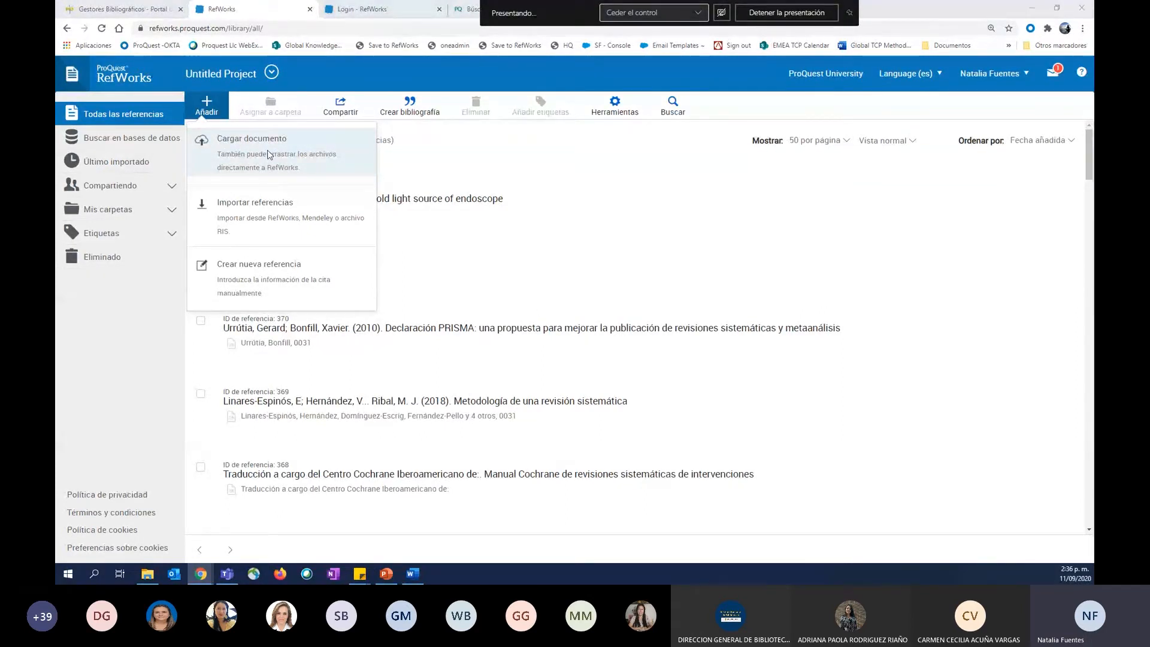
{"action": "left_click", "coordinate": [267, 155]}
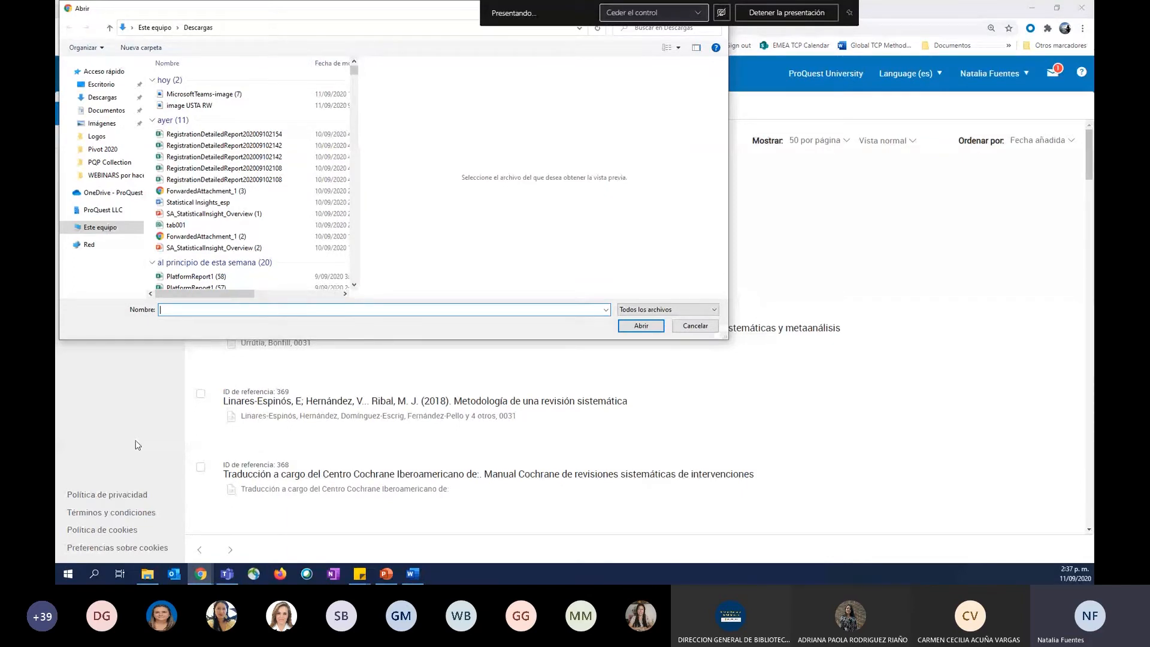
{"action": "left_click", "coordinate": [116, 98]}
{"action": "left_click", "coordinate": [100, 85]}
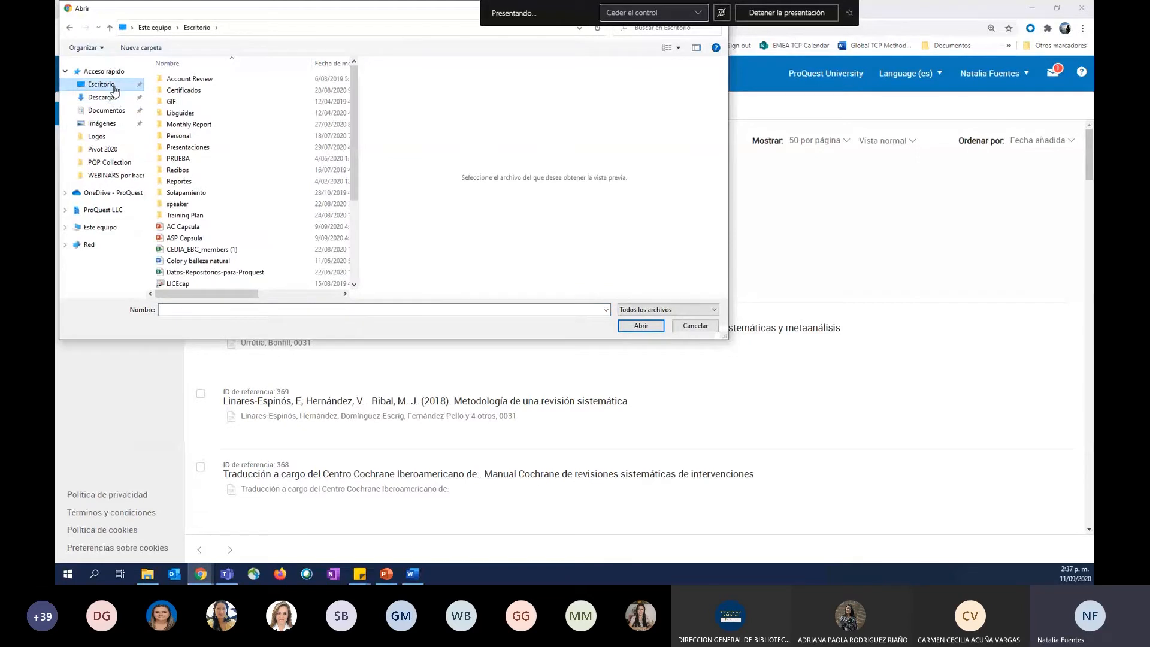
{"action": "double_click", "coordinate": [184, 161]}
{"action": "left_click_drag", "start_coordinate": [287, 133], "coordinate": [169, 91]}
{"action": "left_click_drag", "start_coordinate": [202, 142], "coordinate": [166, 77]}
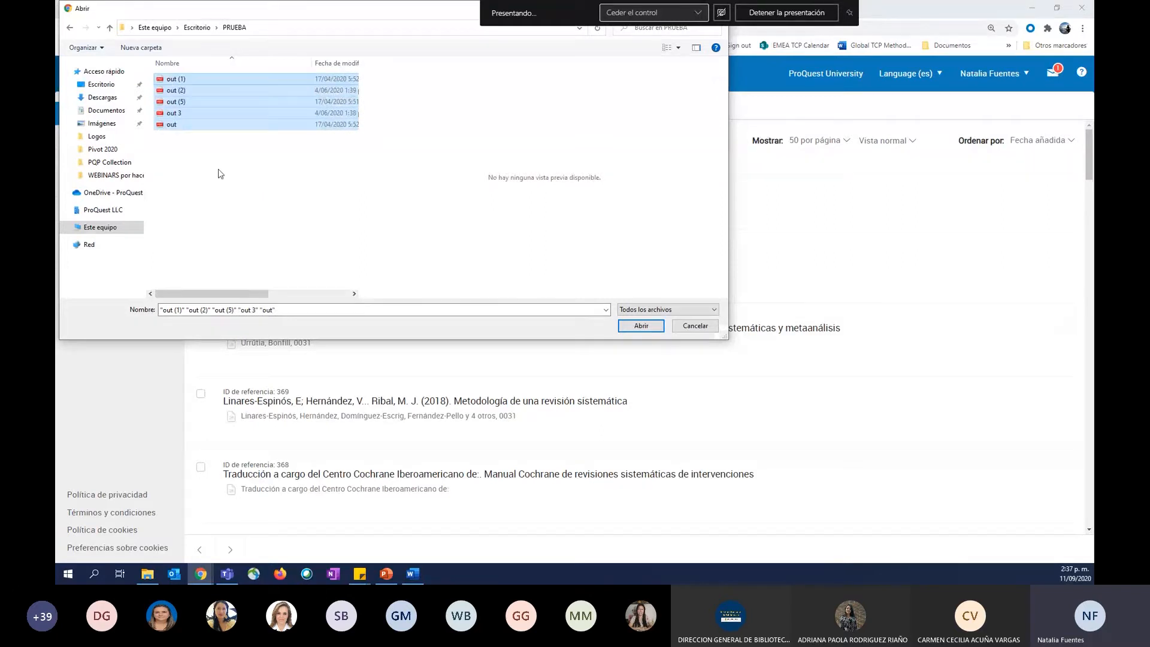
{"action": "left_click_drag", "start_coordinate": [189, 137], "coordinate": [151, 100]}
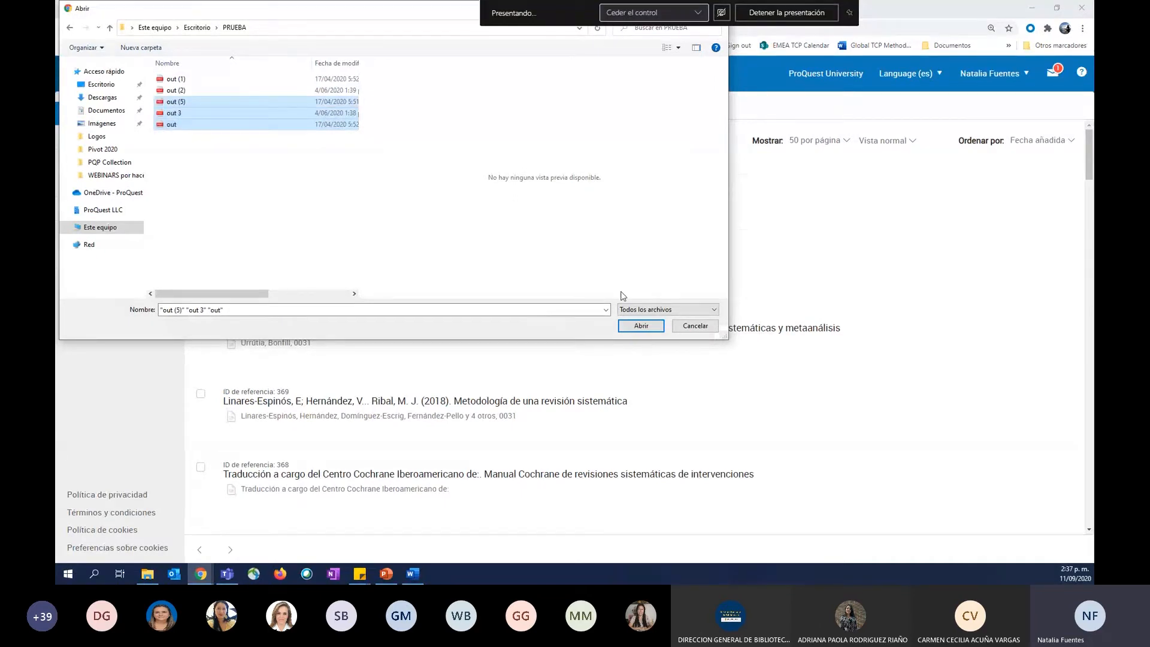
{"action": "left_click", "coordinate": [634, 329]}
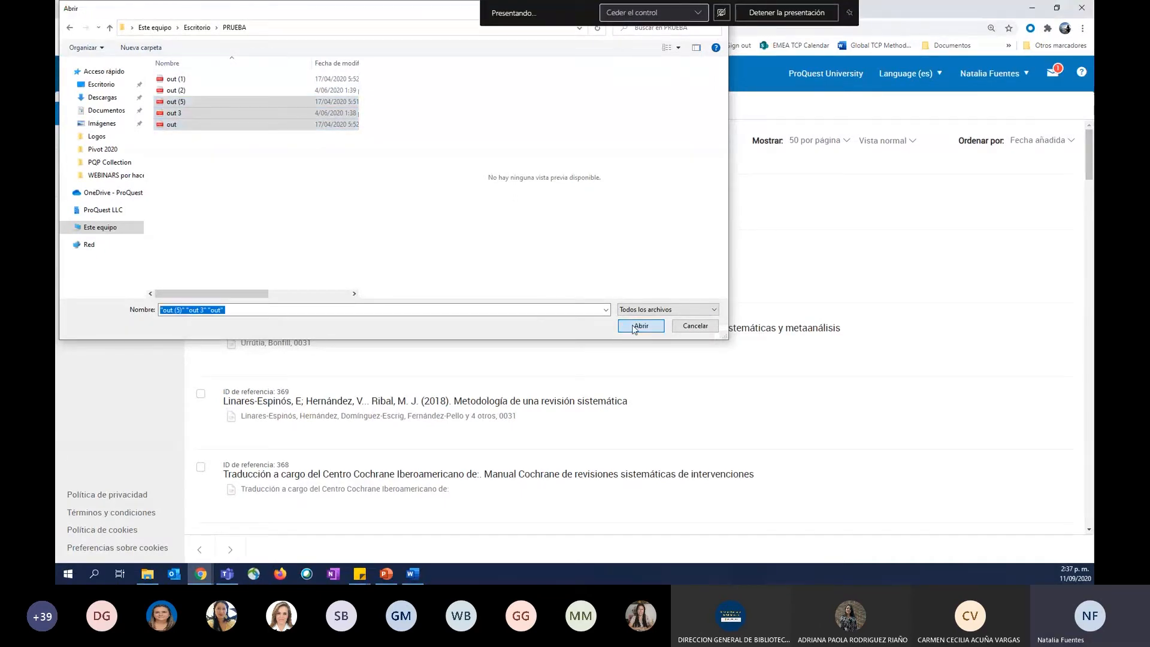
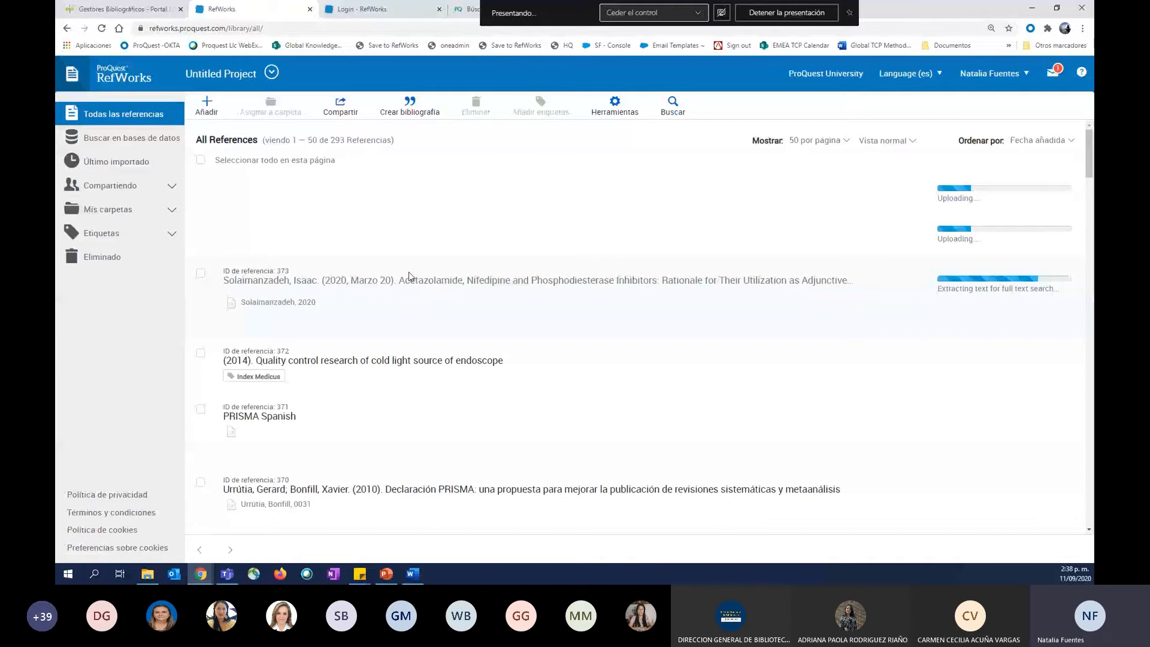
Start a new manually entered reference and set its reference type to Book.
{"action": "left_click", "coordinate": [206, 106]}
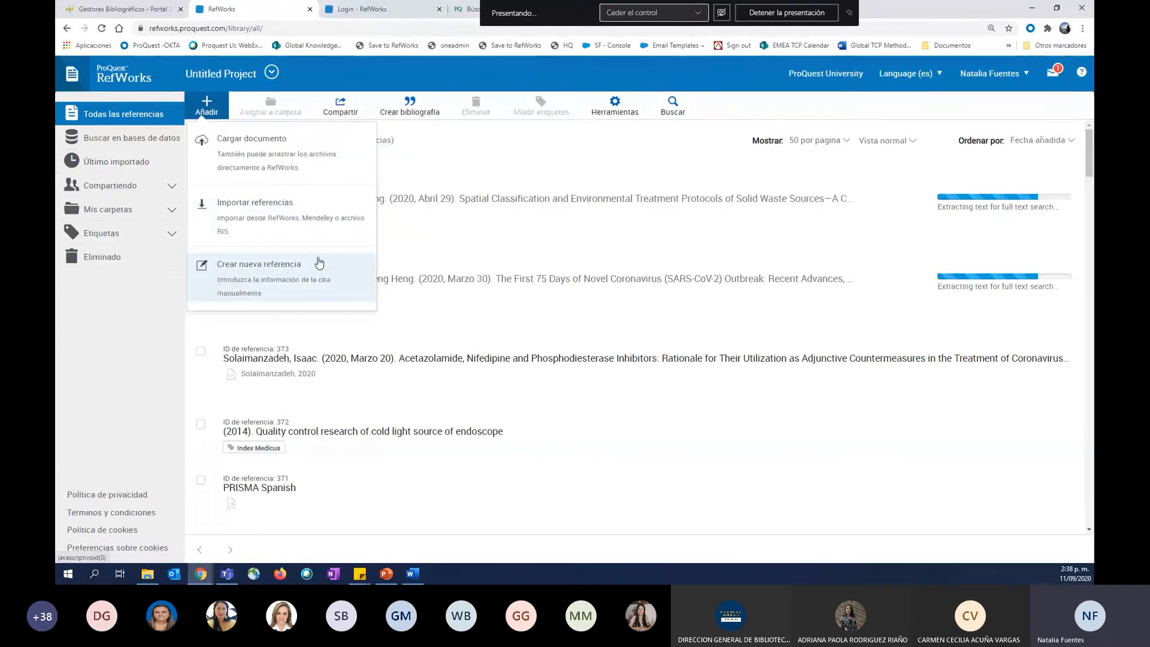
{"action": "left_click", "coordinate": [287, 280]}
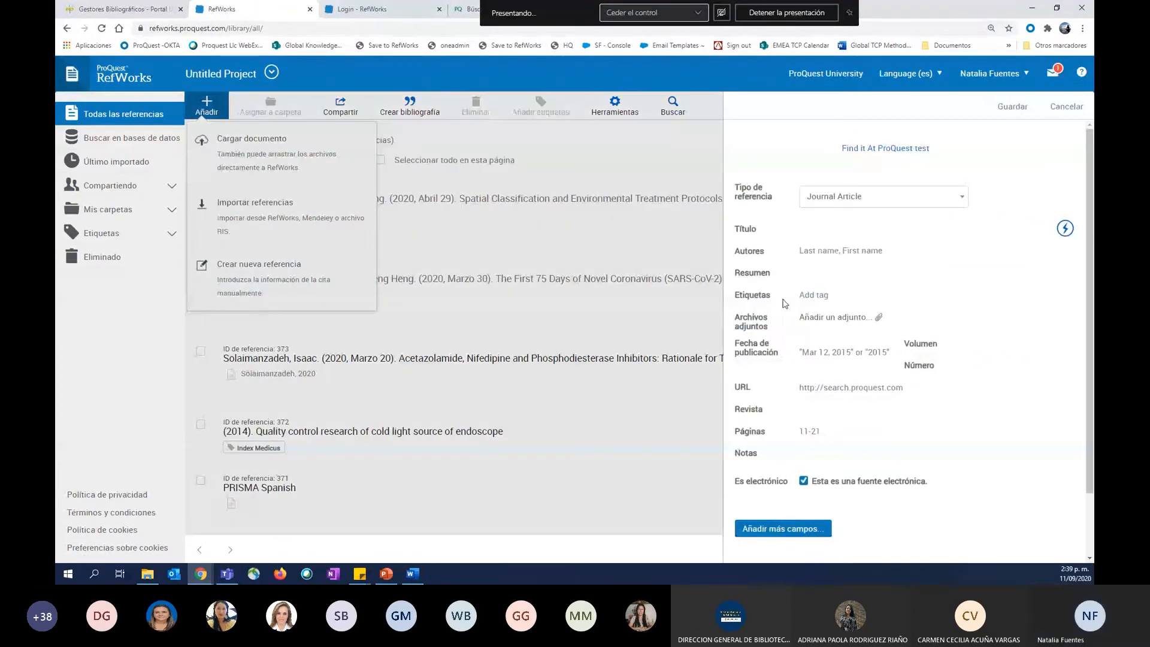
{"action": "left_click", "coordinate": [802, 196]}
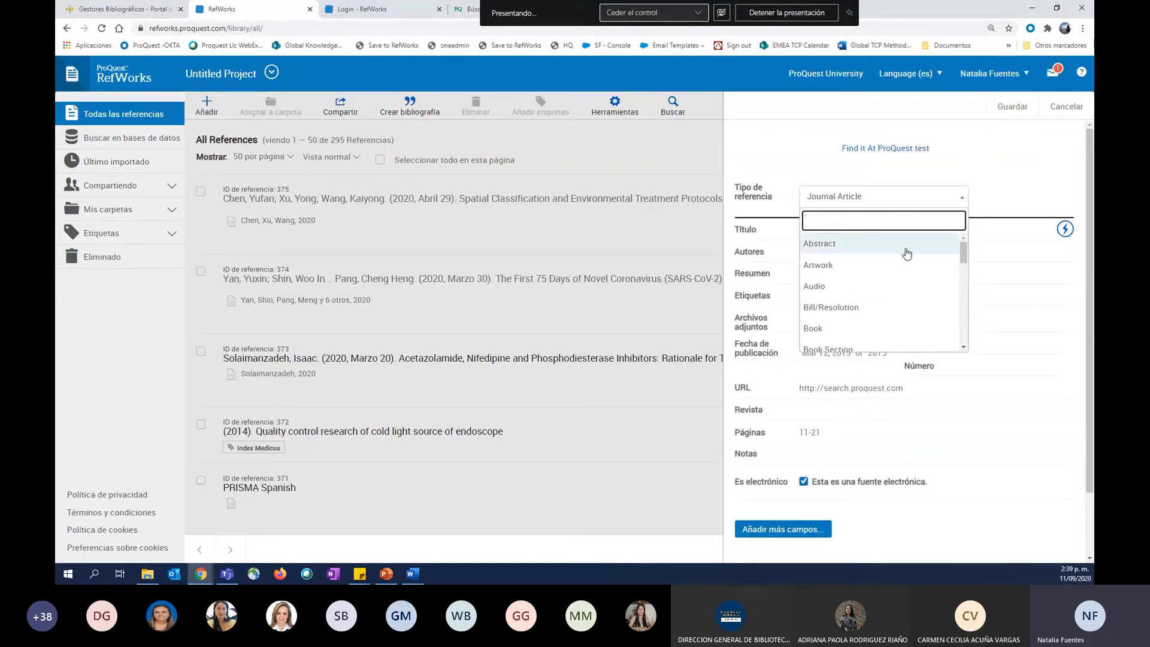
{"action": "scroll", "coordinate": [907, 254], "scroll_direction": "down", "scroll_amount": 2}
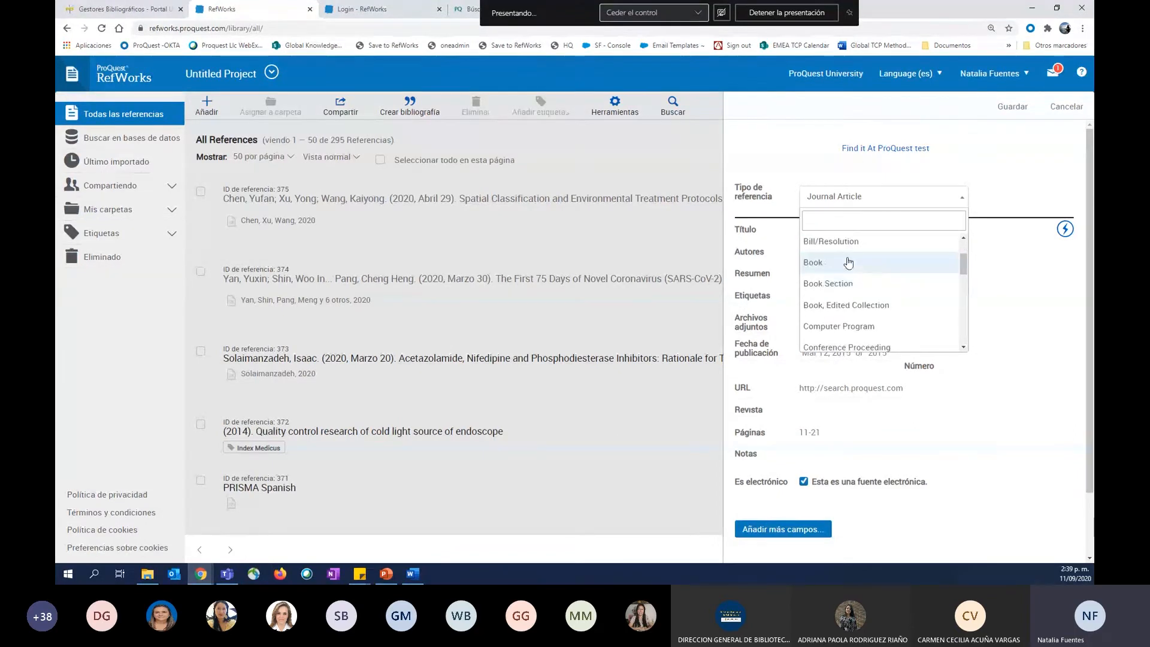
{"action": "left_click", "coordinate": [848, 262]}
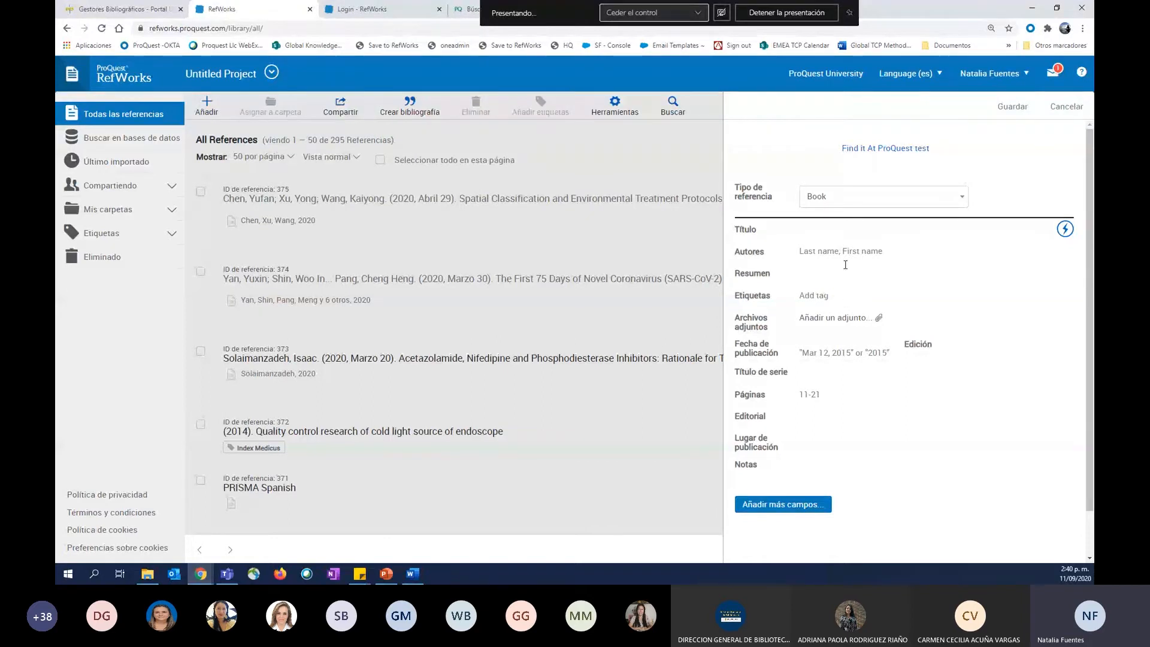
Look through the remaining reference types and discard the new reference.
{"action": "left_click", "coordinate": [842, 205]}
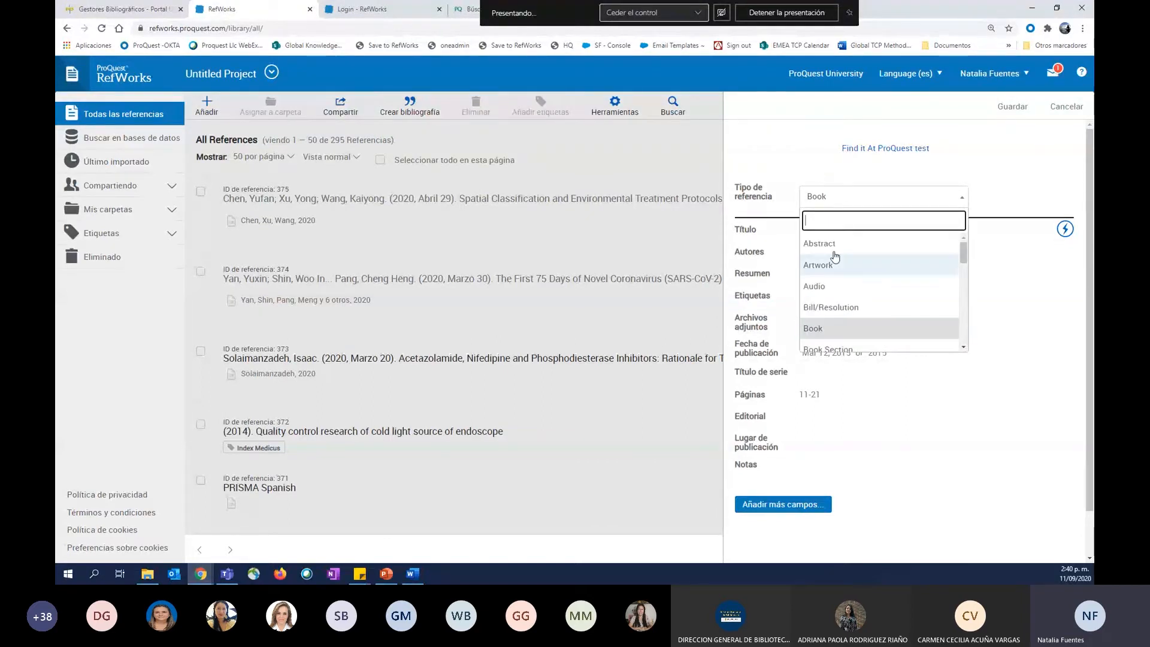
{"action": "scroll", "coordinate": [883, 290], "scroll_direction": "down", "scroll_amount": 5}
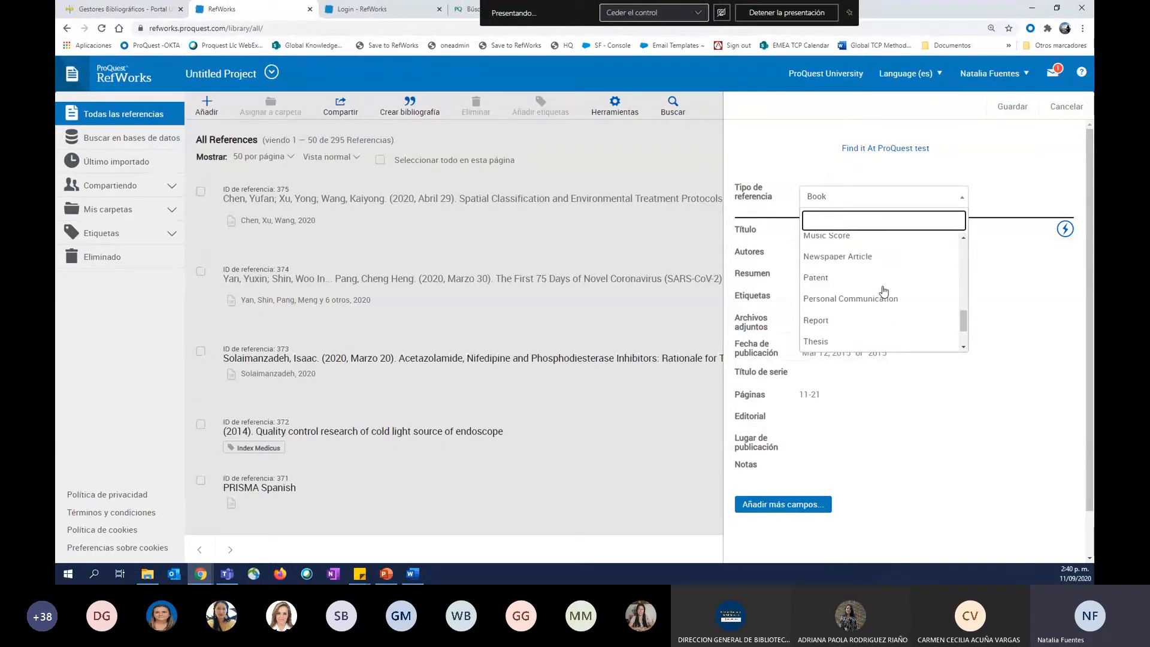
{"action": "scroll", "coordinate": [883, 290], "scroll_direction": "down", "scroll_amount": 2}
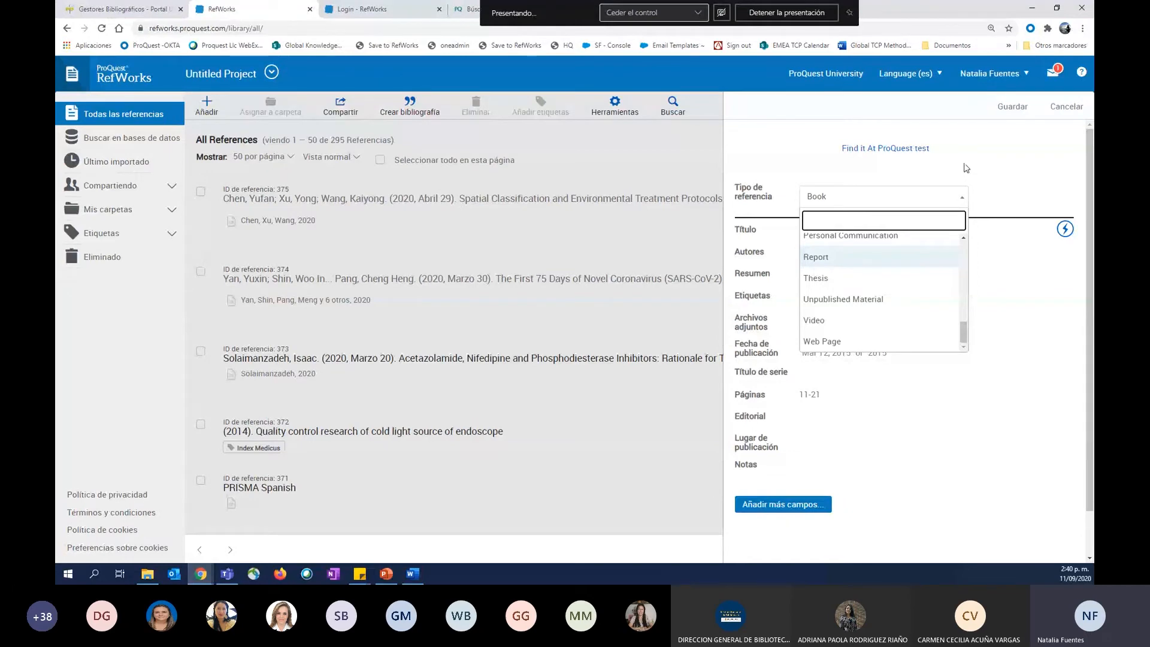
{"action": "left_click", "coordinate": [1068, 107]}
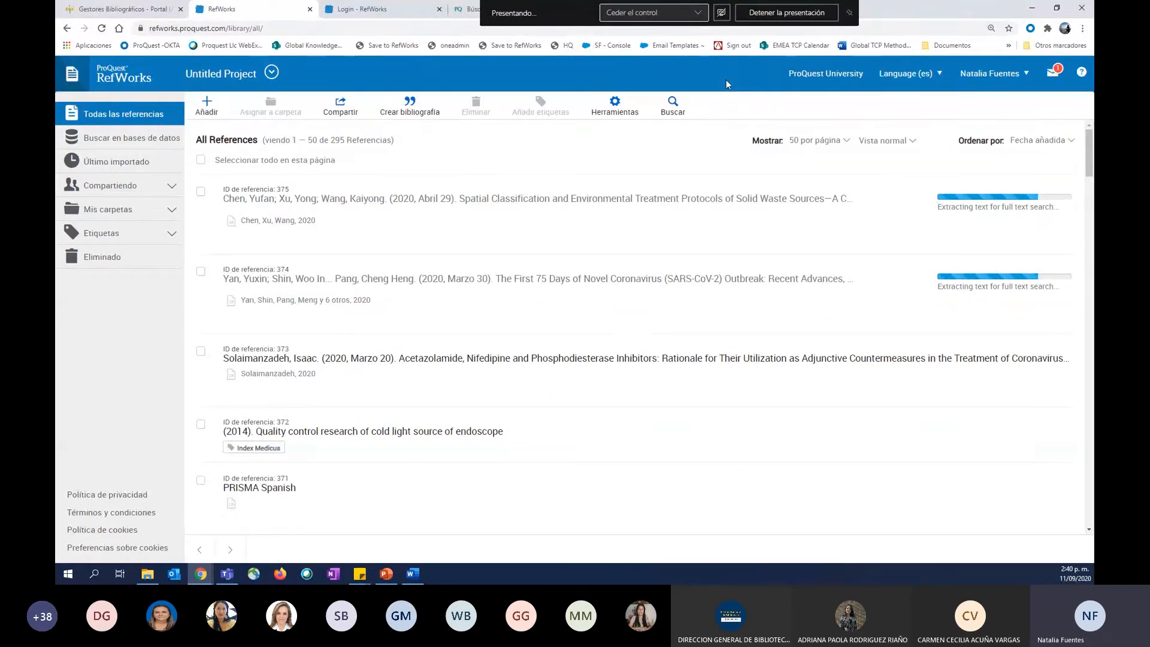
Open the redalyc.org site in a new browser tab.
{"action": "key", "text": "ctrl+t"}
{"action": "type", "text": "ted"}
{"action": "key", "text": "BackSpace"}
{"action": "key", "text": "BackSpace"}
{"action": "key", "text": "BackSpace"}
{"action": "type", "text": "redalyc.org"}
{"action": "key", "text": "Return"}
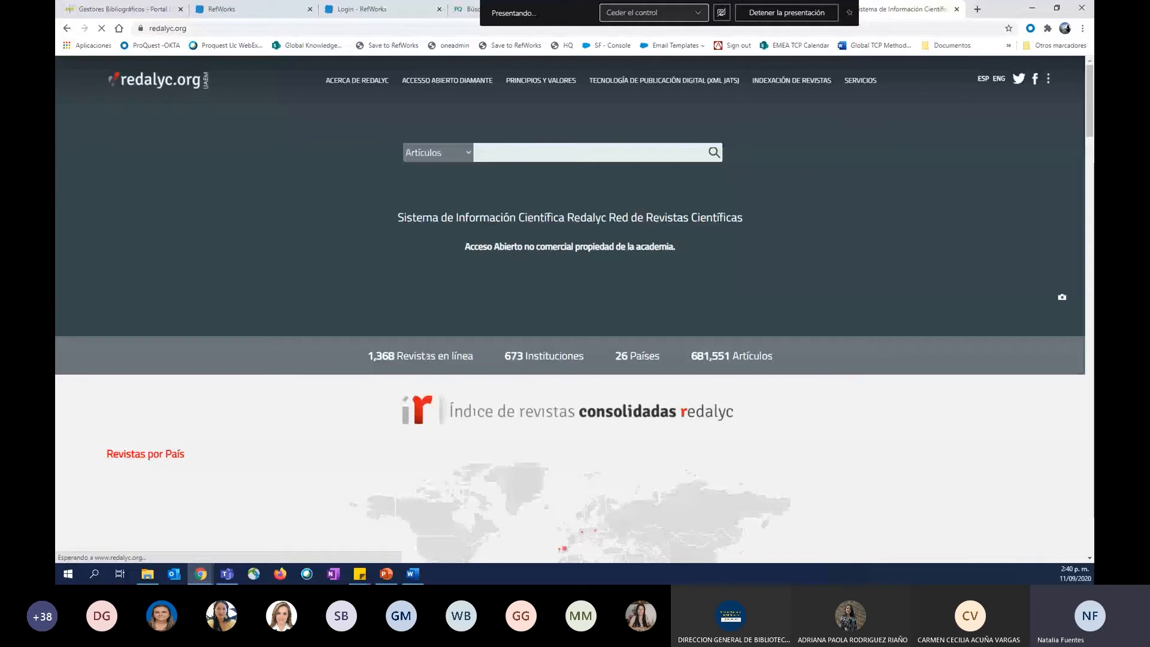
Search the Redalyc articles for "economics".
{"action": "left_click", "coordinate": [513, 151]}
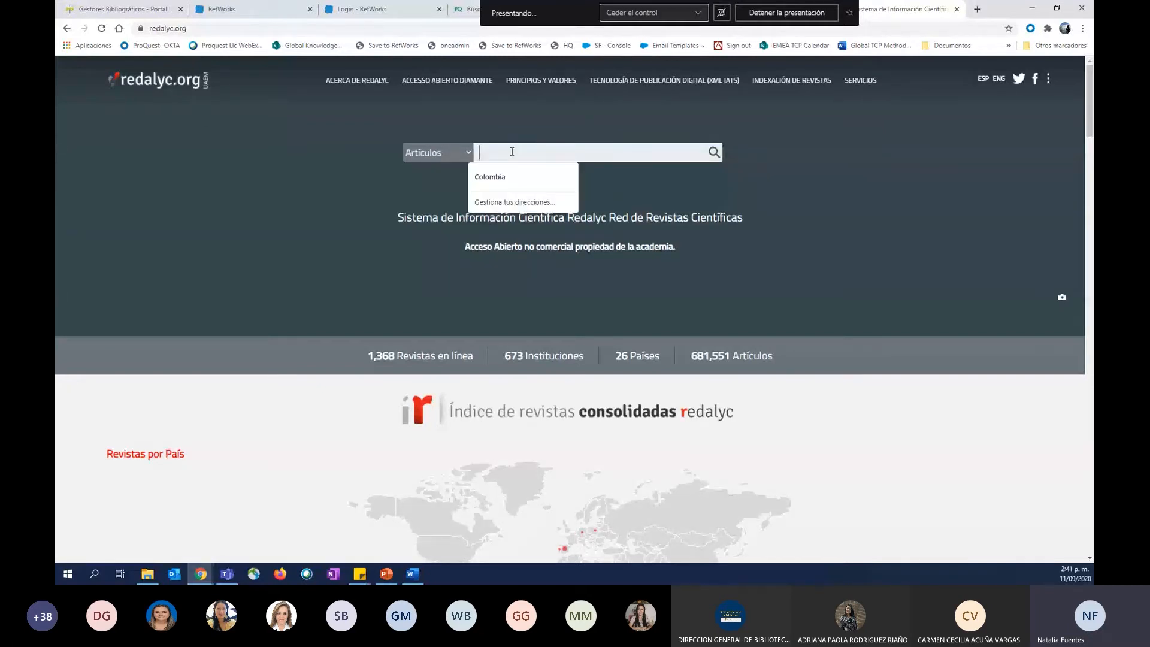
{"action": "type", "text": "economics"}
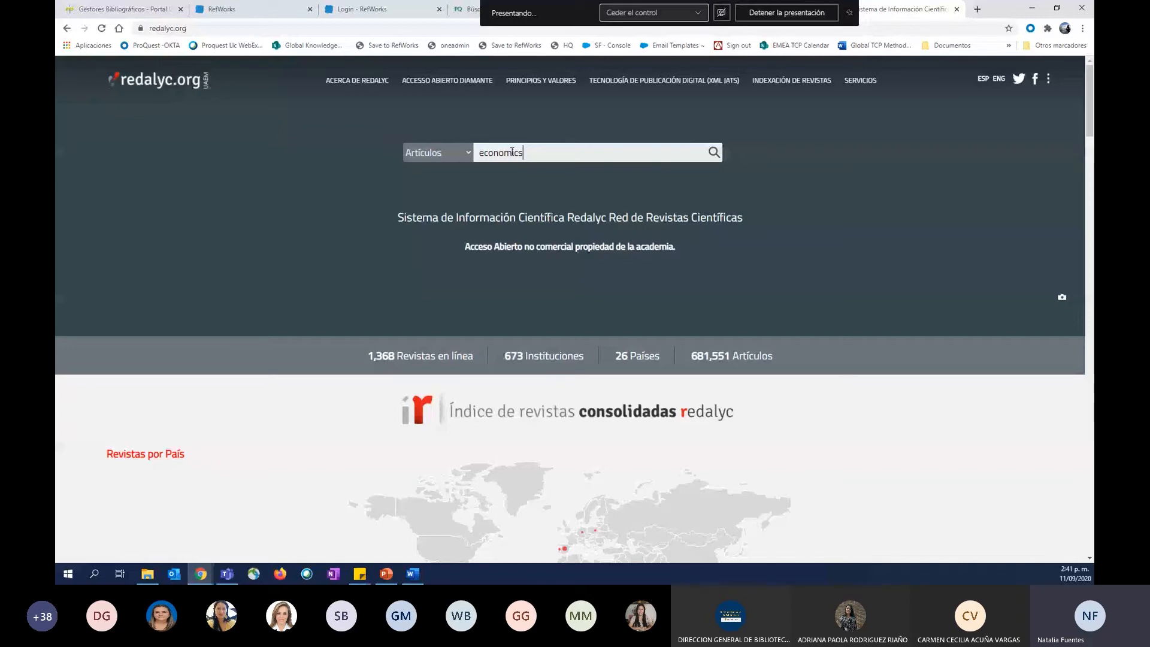
{"action": "key", "text": "Return"}
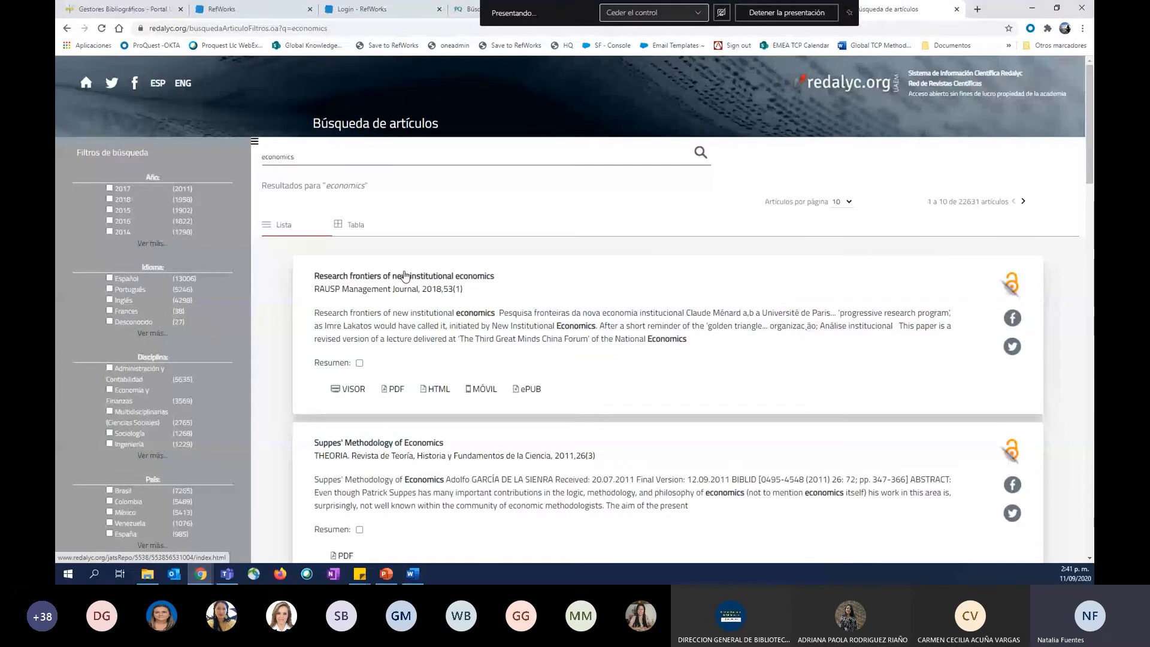
Save the article "Research frontiers of new institutional economics" to RefWorks, importing it into Untitled Project without a folder.
{"action": "left_click", "coordinate": [405, 276]}
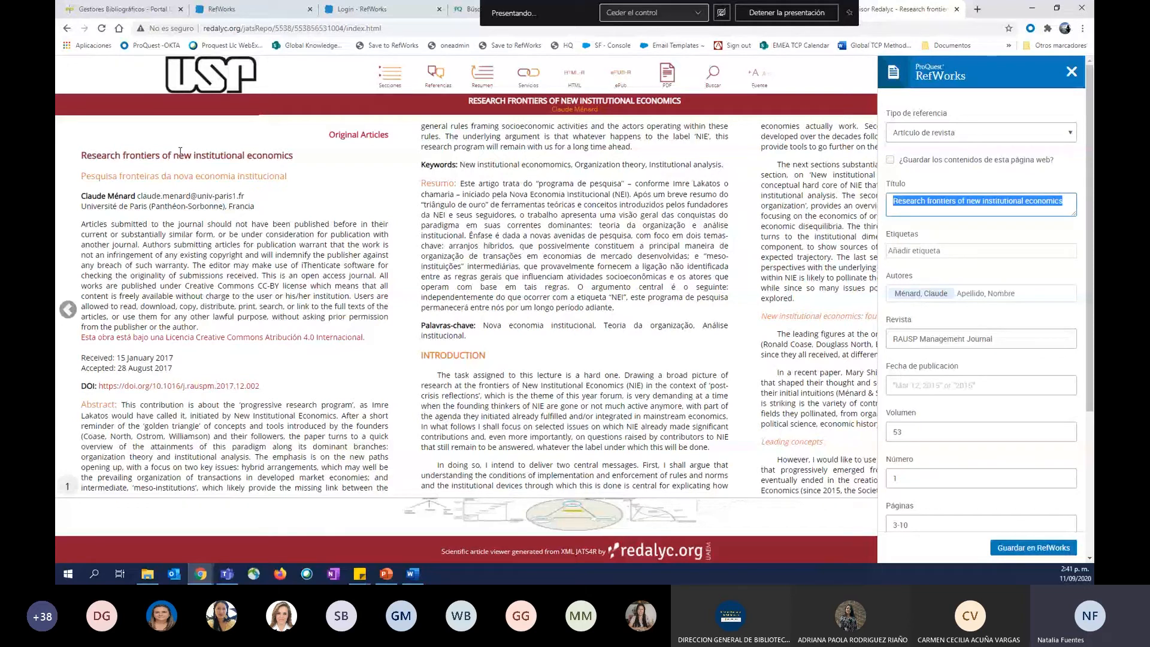
{"action": "scroll", "coordinate": [953, 431], "scroll_direction": "down", "scroll_amount": 2}
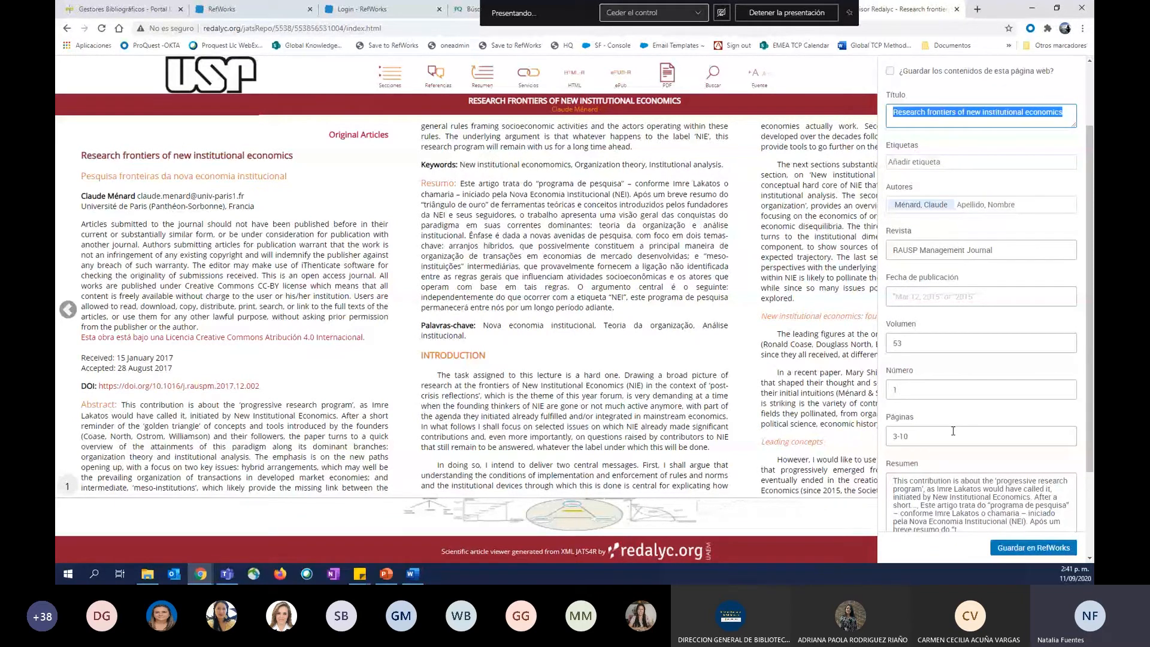
{"action": "scroll", "coordinate": [953, 431], "scroll_direction": "down", "scroll_amount": 2}
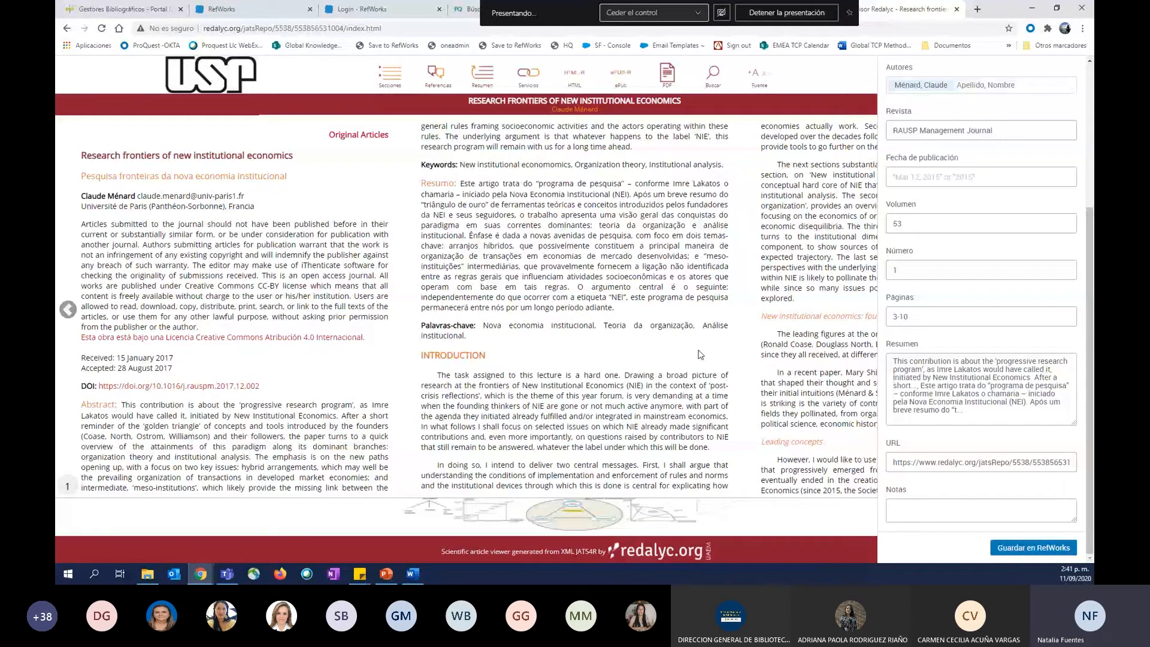
{"action": "left_click", "coordinate": [1043, 548]}
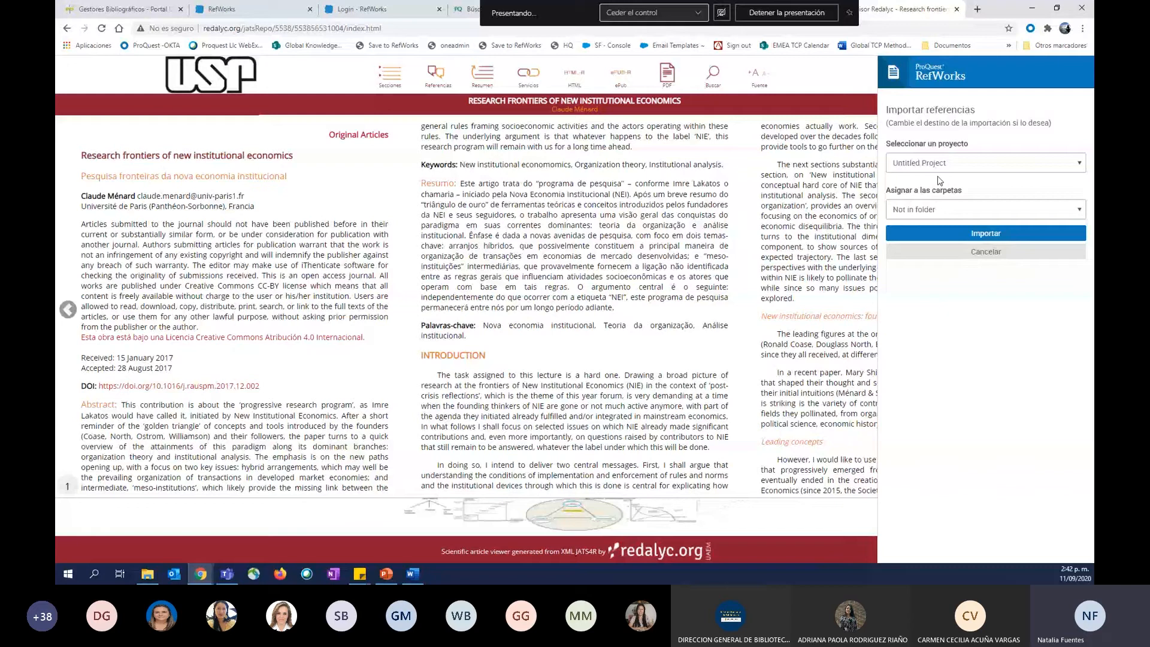
{"action": "left_click", "coordinate": [965, 234]}
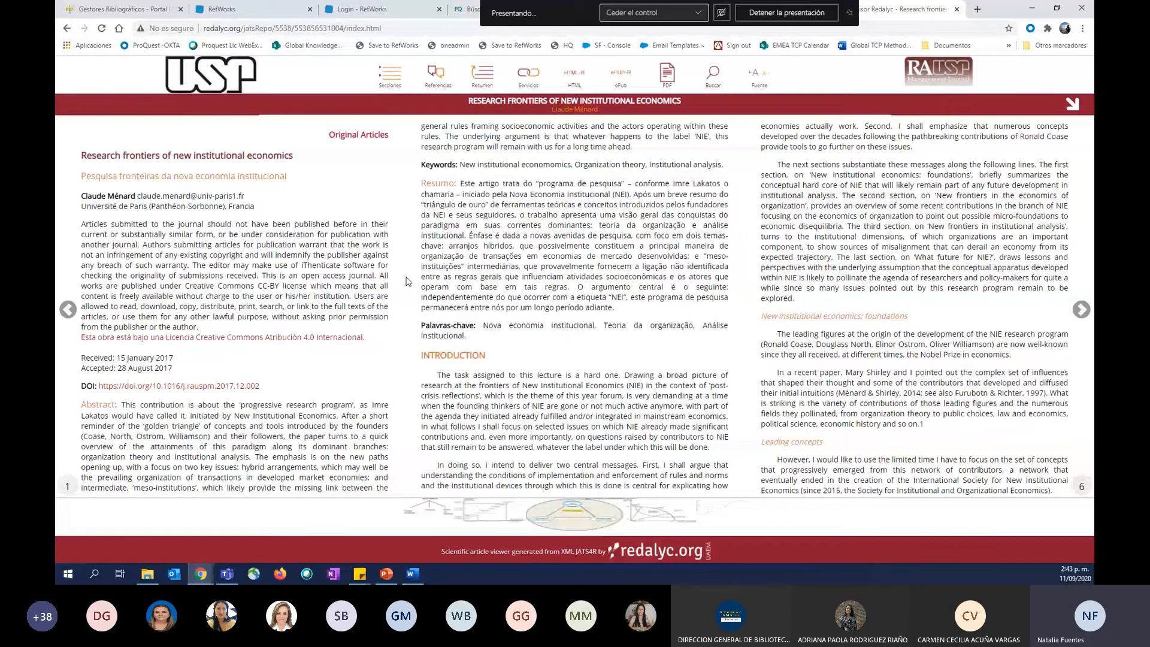
Open the Google Scholar settings and save the bibliography manager option that shows links to import citations into RefWorks.
{"action": "left_click", "coordinate": [244, 7]}
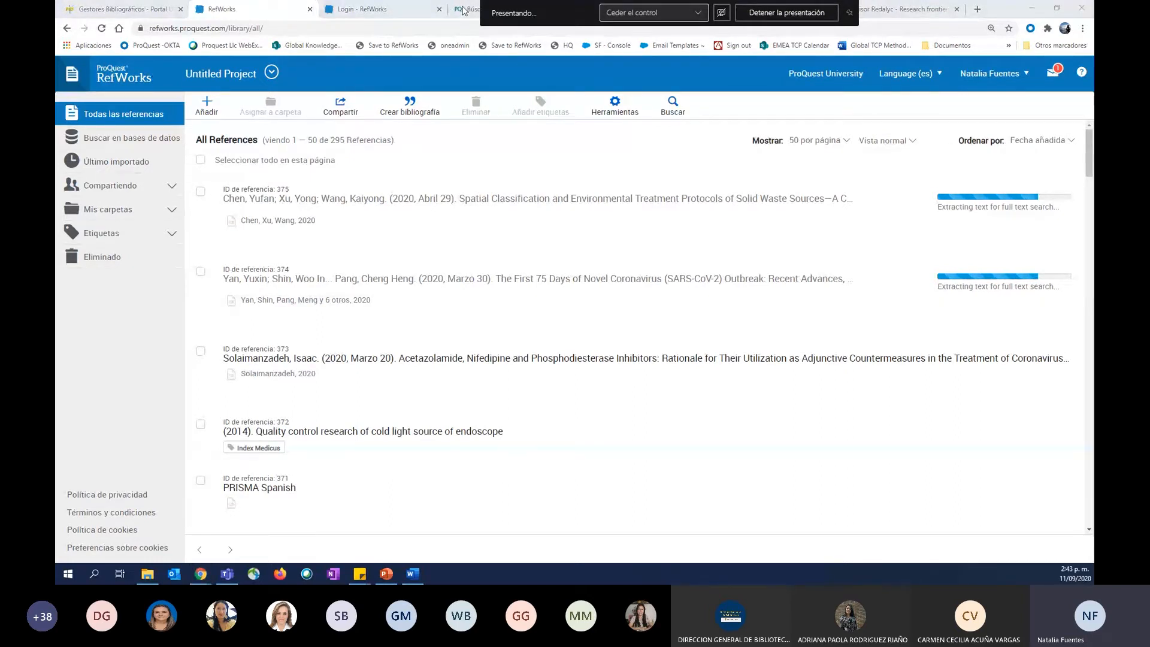
{"action": "left_click", "coordinate": [362, 9]}
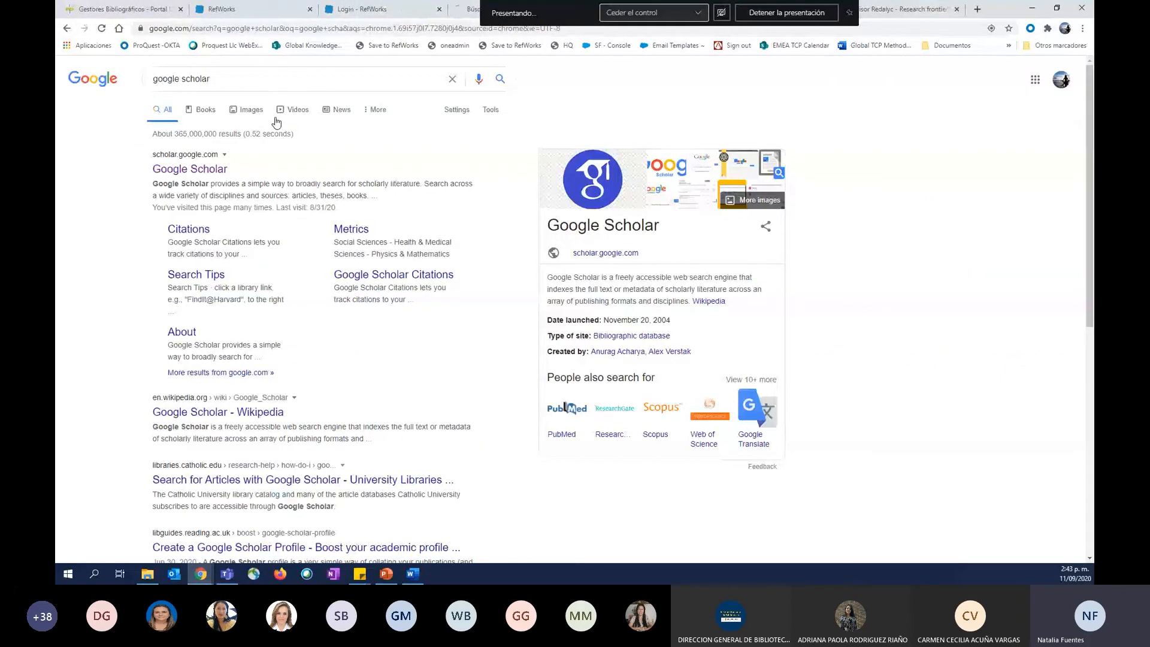
{"action": "left_click", "coordinate": [74, 75]}
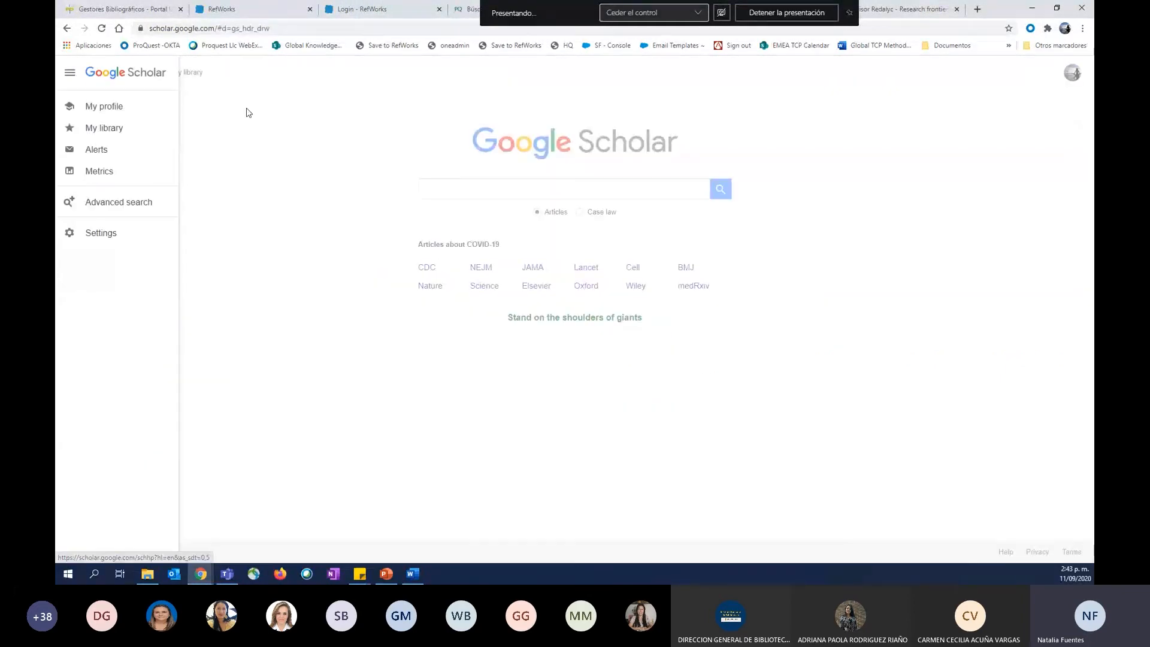
{"action": "left_click", "coordinate": [247, 110]}
{"action": "left_click", "coordinate": [72, 72]}
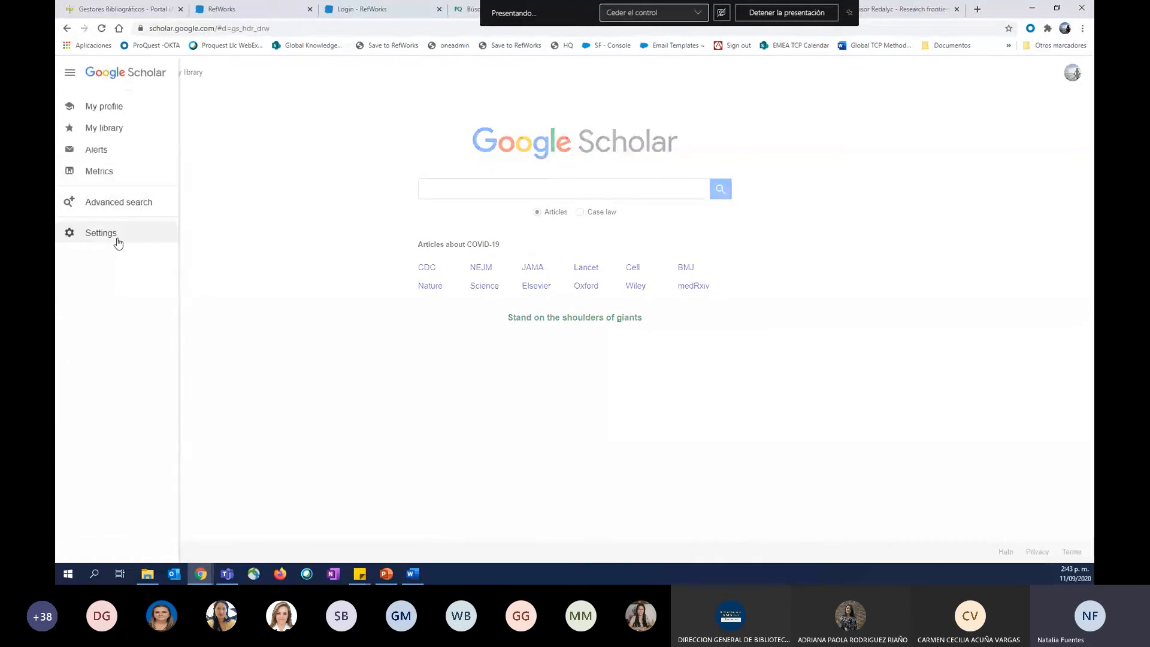
{"action": "left_click", "coordinate": [106, 240]}
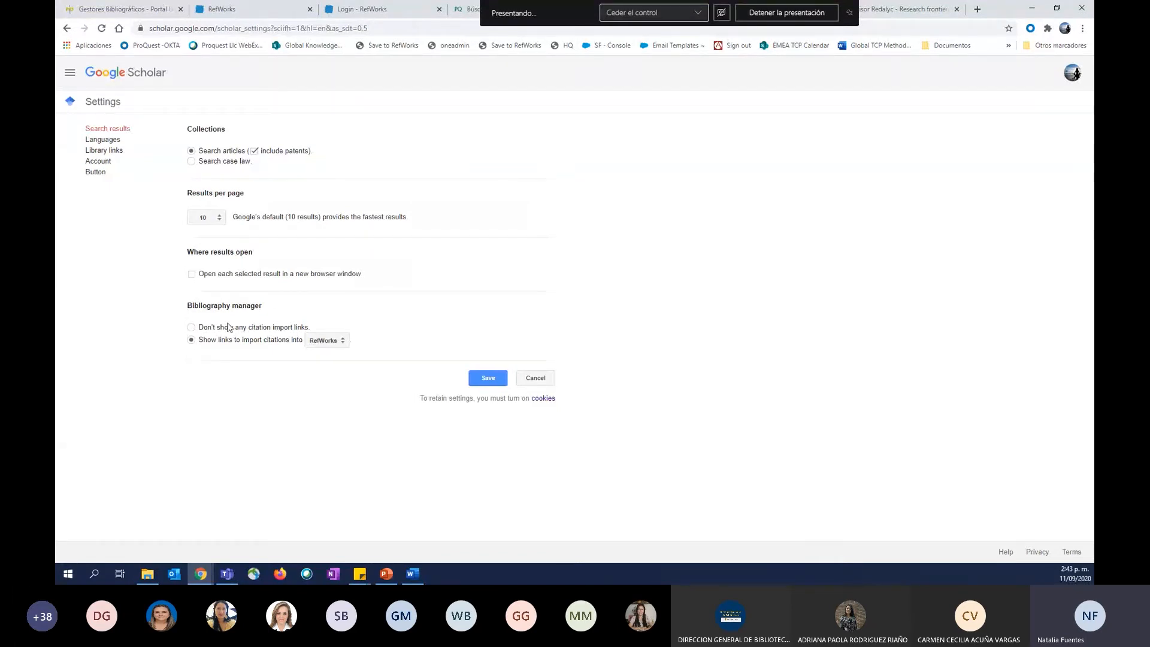
{"action": "left_click", "coordinate": [331, 340]}
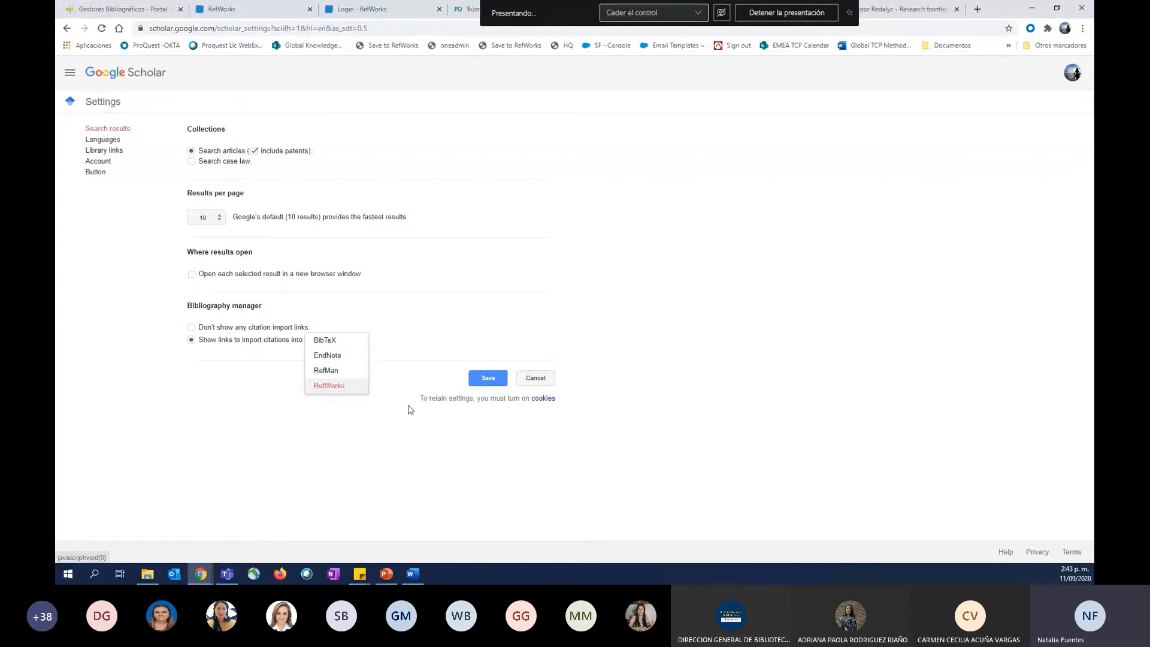
{"action": "left_click", "coordinate": [480, 381]}
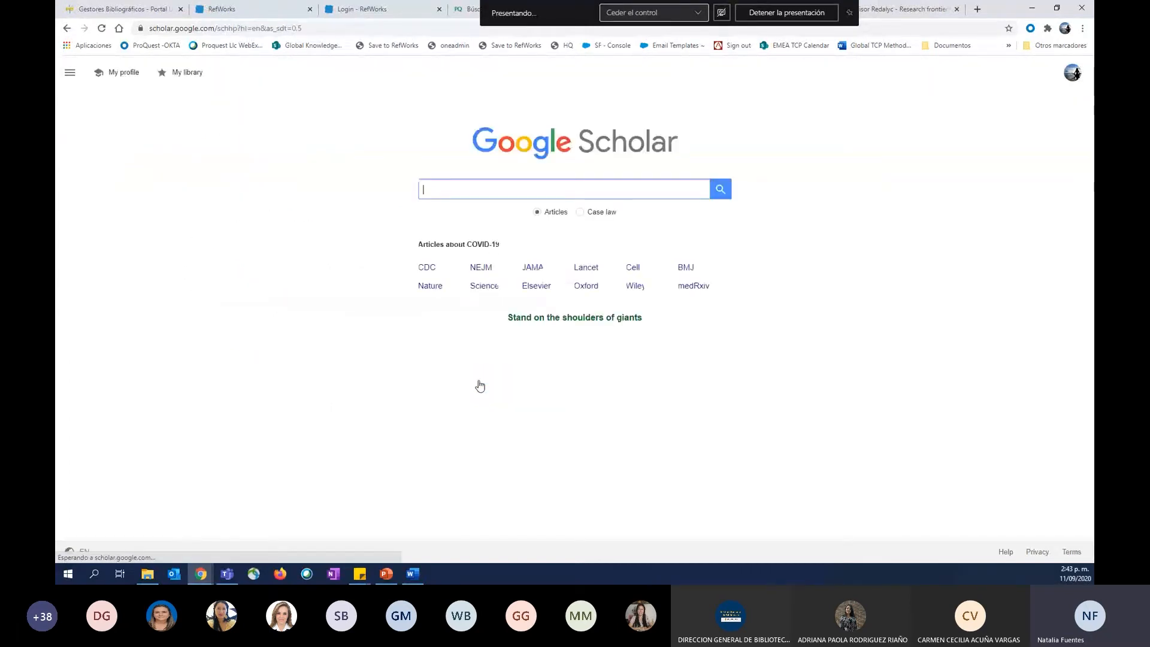
Search Google Scholar for "economic".
{"action": "type", "text": "economi"}
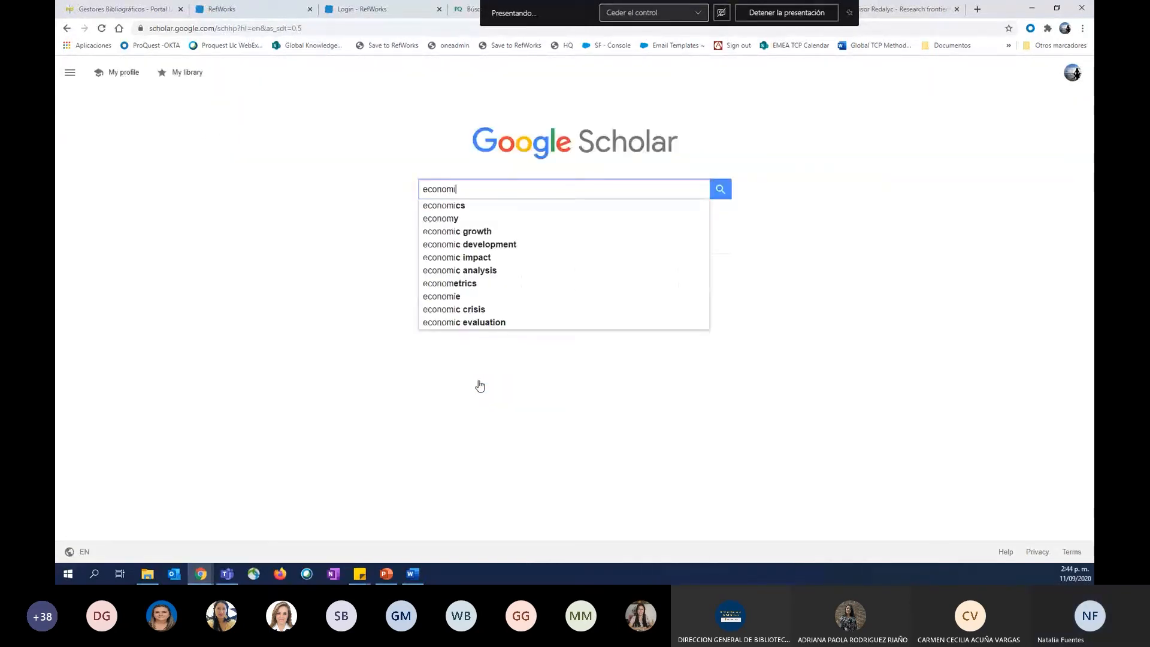
{"action": "type", "text": "c"}
{"action": "key", "text": "Return"}
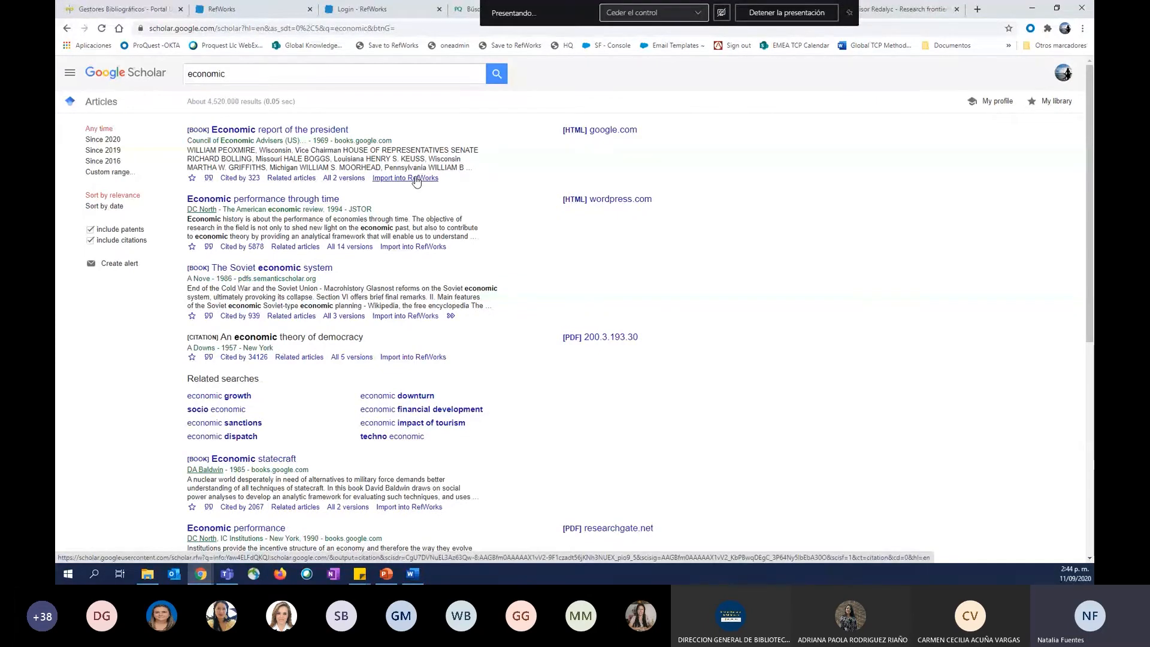
Return to the RefWorks library and review the options for adding references.
{"action": "left_click", "coordinate": [262, 7]}
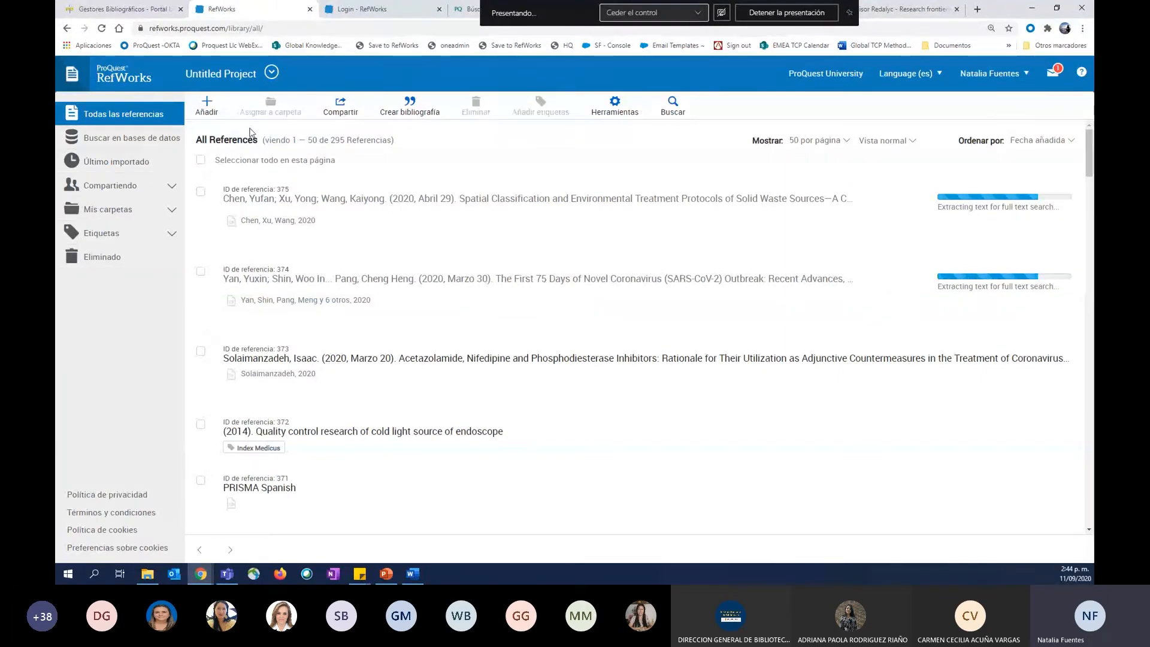
{"action": "left_click", "coordinate": [210, 106]}
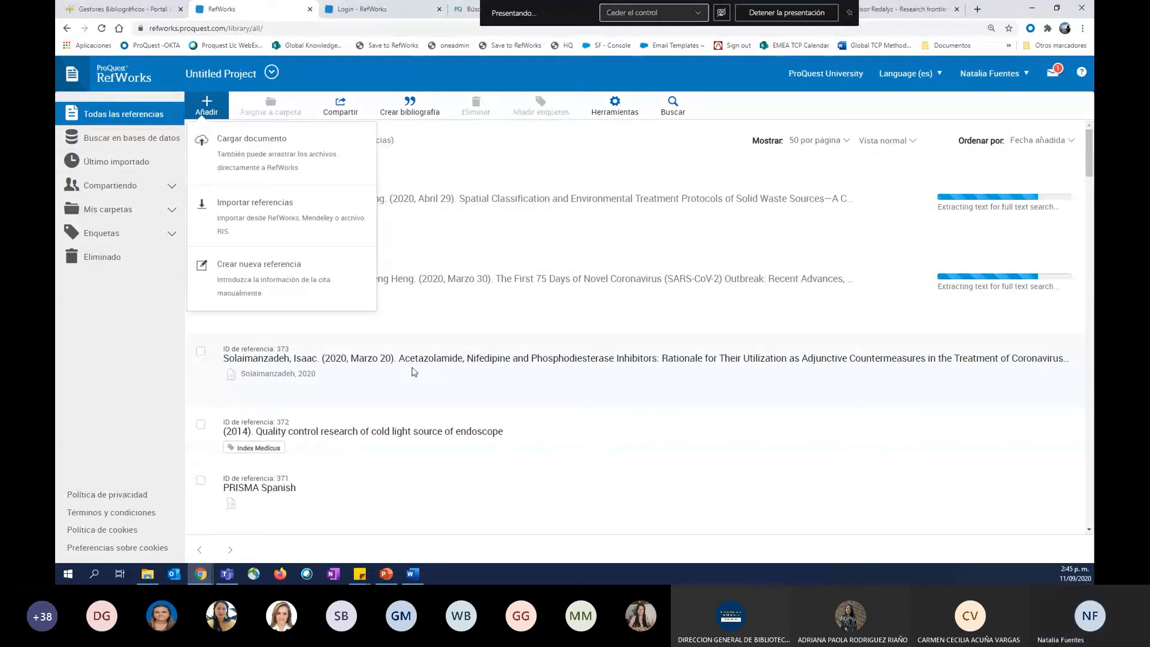
{"action": "left_click", "coordinate": [202, 390]}
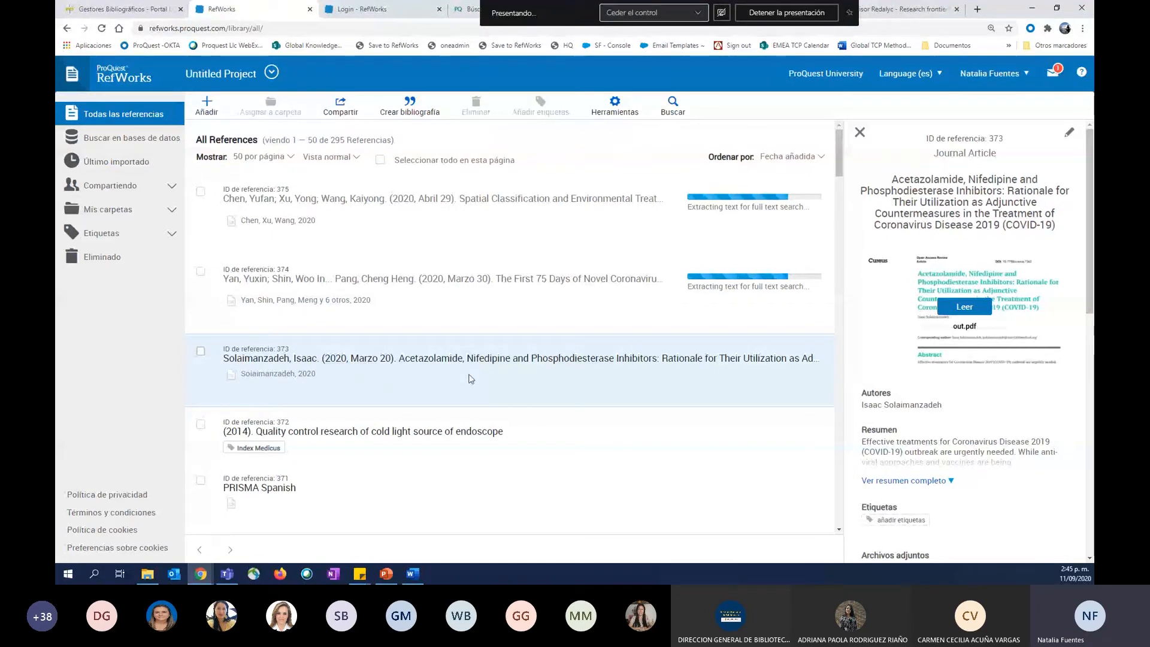
Open the uploaded reference with ID 373 and review its bibliographic details and attached file.
{"action": "left_click", "coordinate": [227, 360]}
{"action": "scroll", "coordinate": [227, 357], "scroll_direction": "up", "scroll_amount": 3}
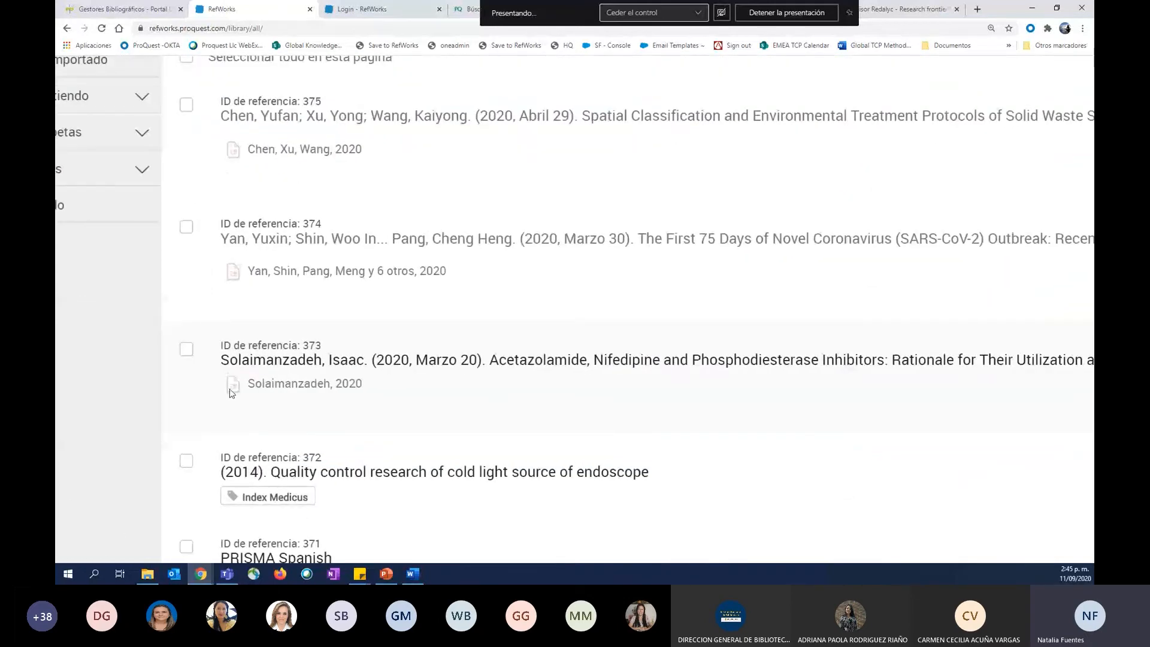
{"action": "scroll", "coordinate": [231, 393], "scroll_direction": "down", "scroll_amount": 3}
{"action": "left_click", "coordinate": [340, 371]}
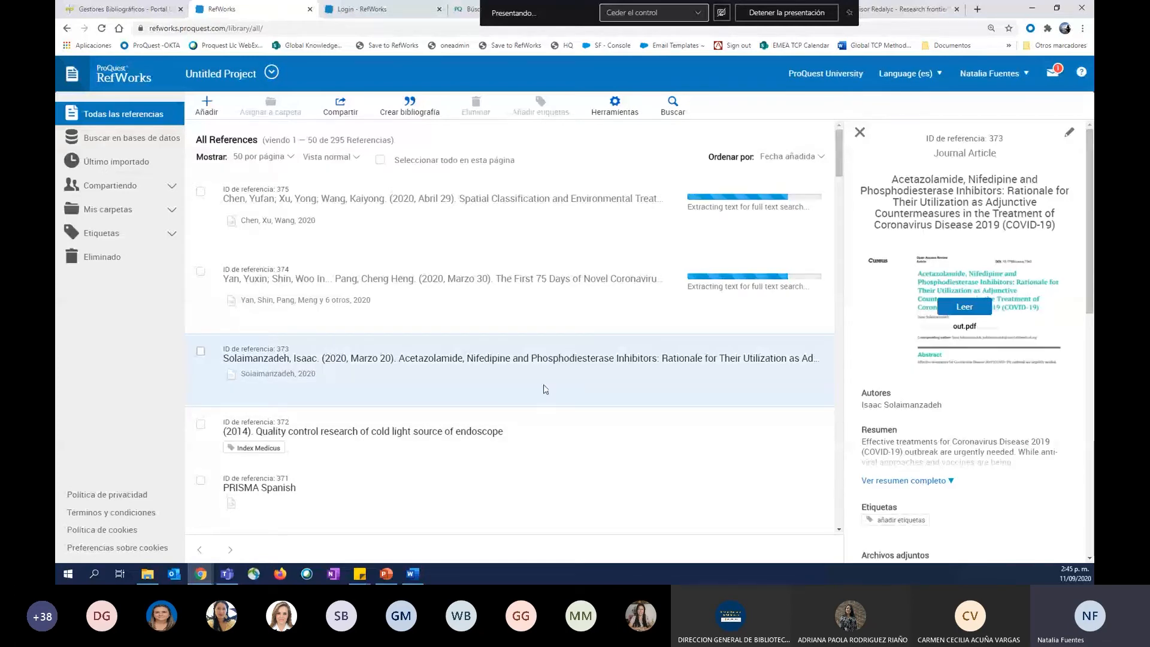
{"action": "scroll", "coordinate": [978, 437], "scroll_direction": "down", "scroll_amount": 3}
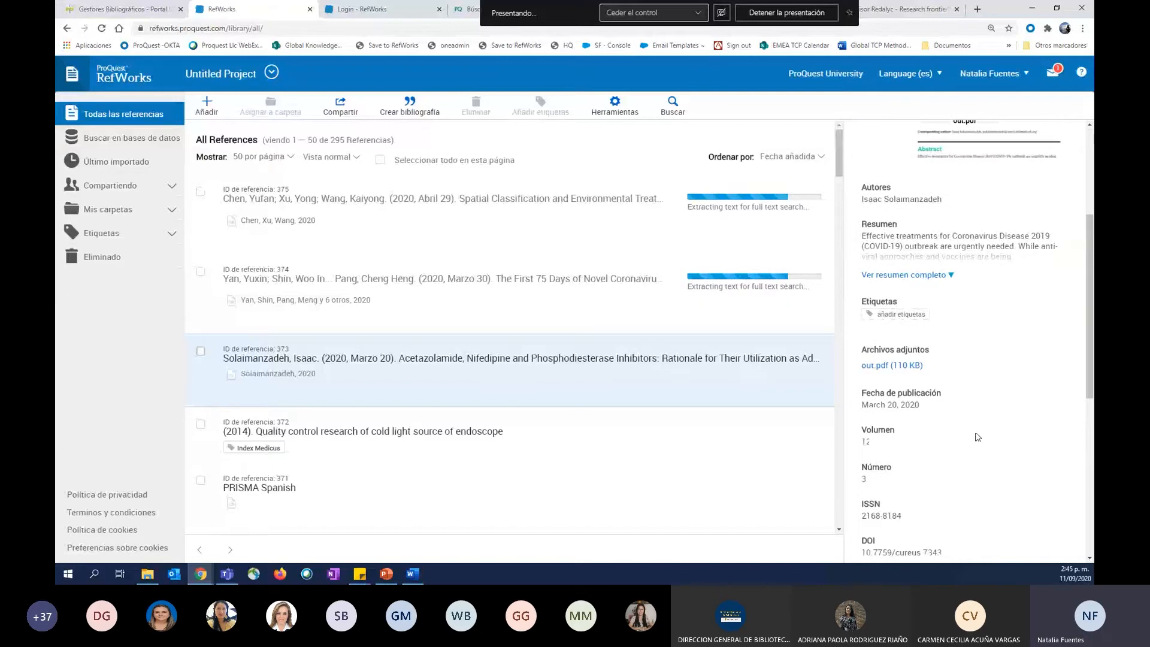
{"action": "scroll", "coordinate": [978, 437], "scroll_direction": "down", "scroll_amount": 1}
{"action": "scroll", "coordinate": [977, 438], "scroll_direction": "down", "scroll_amount": 1}
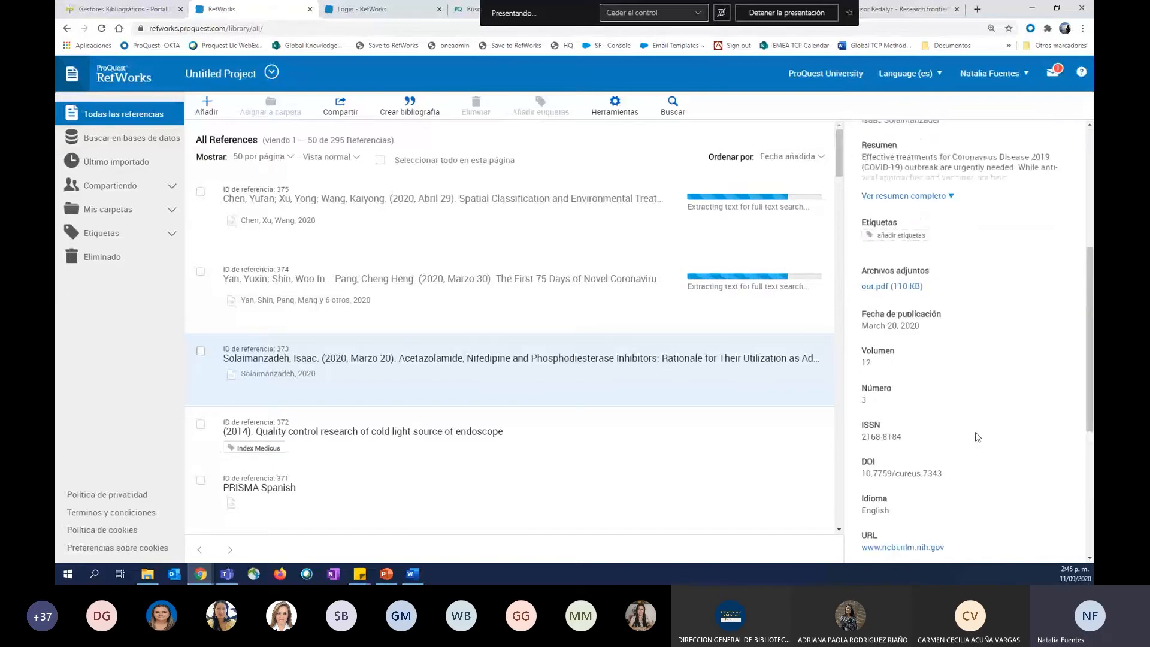
{"action": "scroll", "coordinate": [978, 438], "scroll_direction": "up", "scroll_amount": 5}
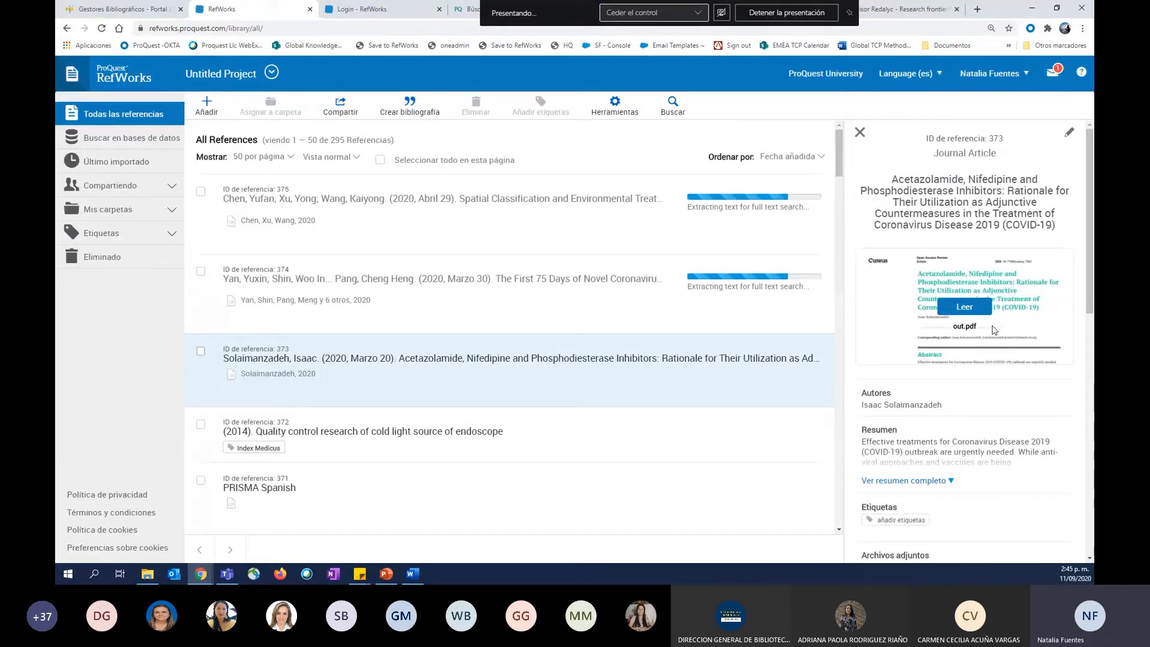
Open the PDF attached to reference 373, read through its abstract and introduction, and return to all references.
{"action": "left_click", "coordinate": [973, 308]}
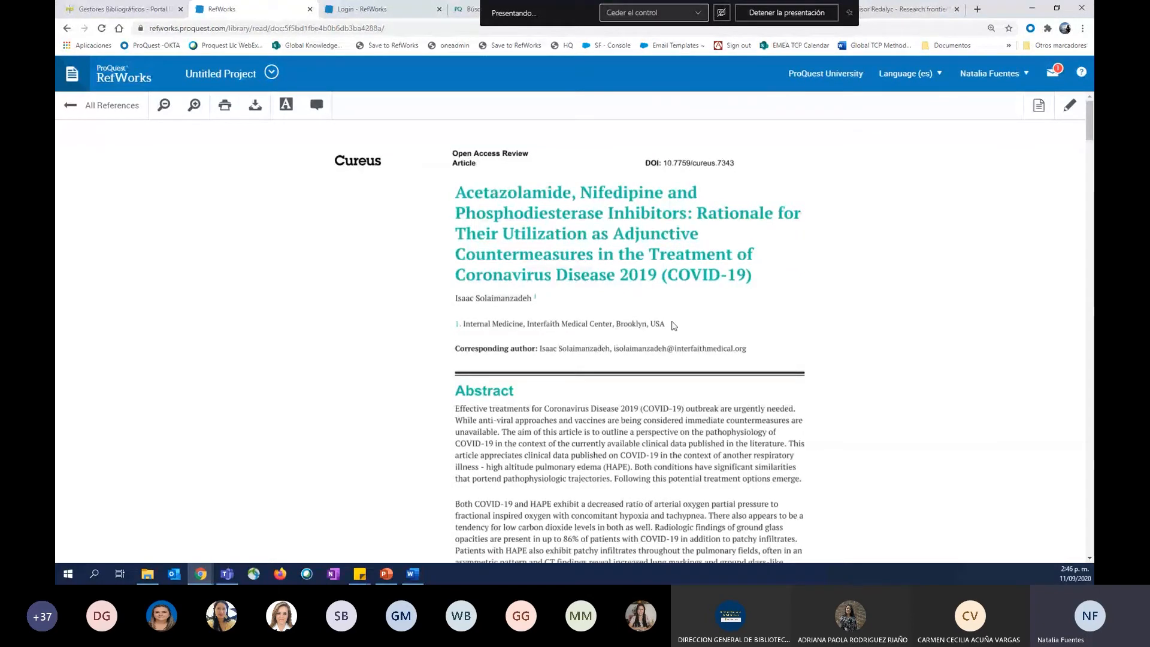
{"action": "scroll", "coordinate": [674, 325], "scroll_direction": "down", "scroll_amount": 3}
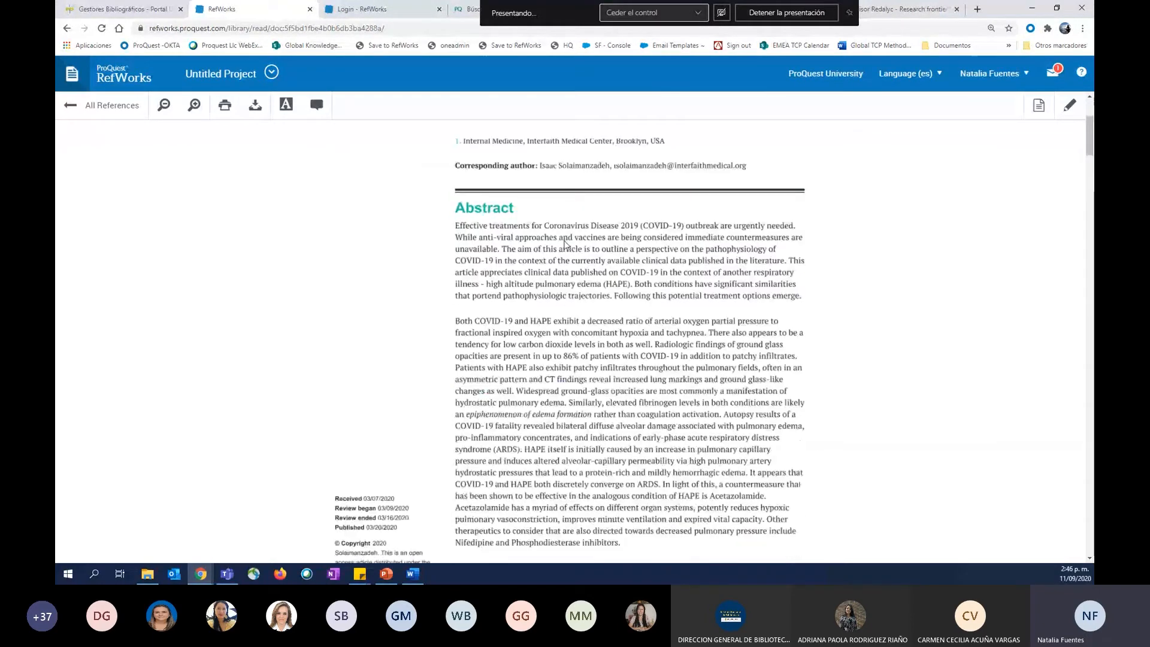
{"action": "scroll", "coordinate": [564, 242], "scroll_direction": "down", "scroll_amount": 4}
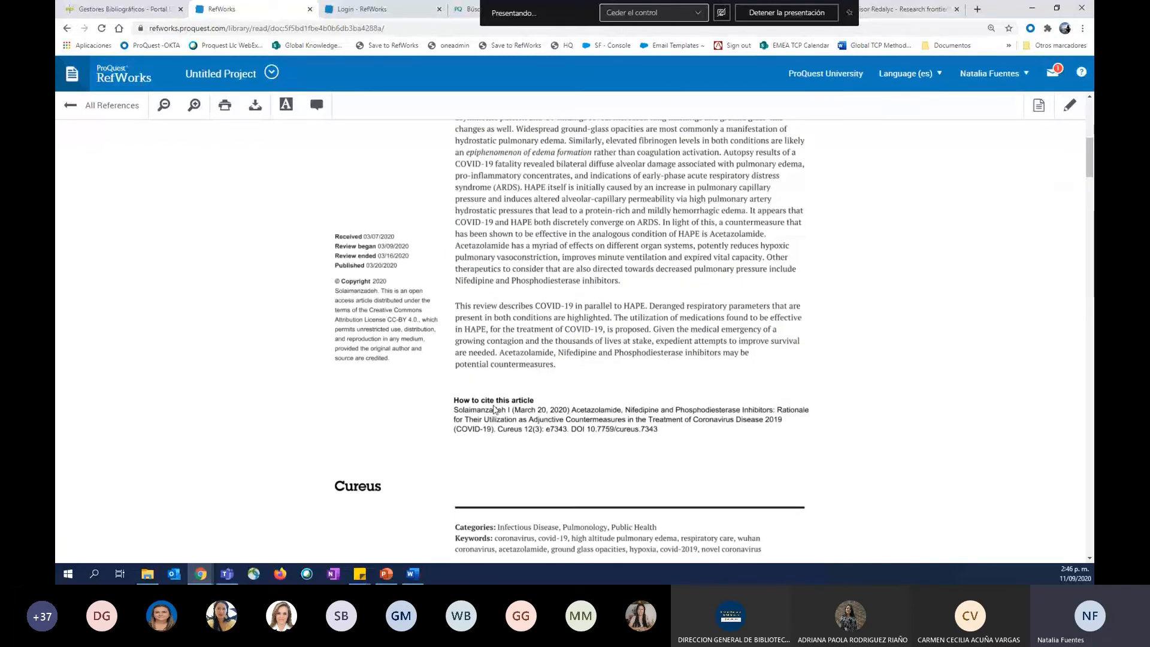
{"action": "scroll", "coordinate": [526, 489], "scroll_direction": "down", "scroll_amount": 3}
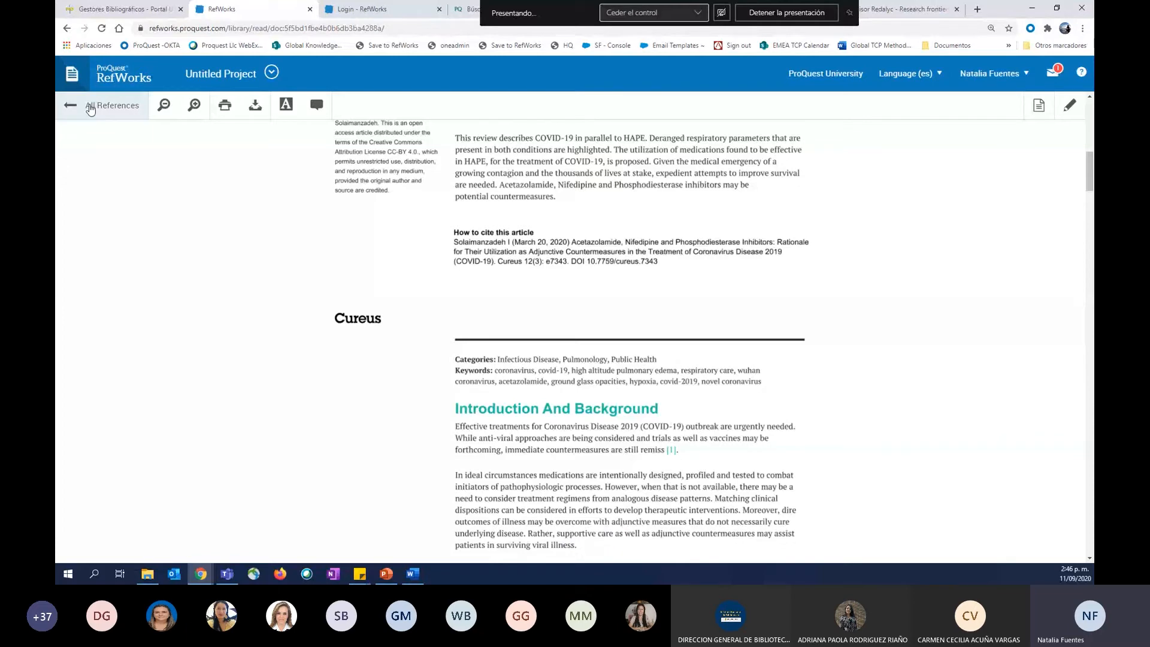
{"action": "left_click", "coordinate": [91, 108]}
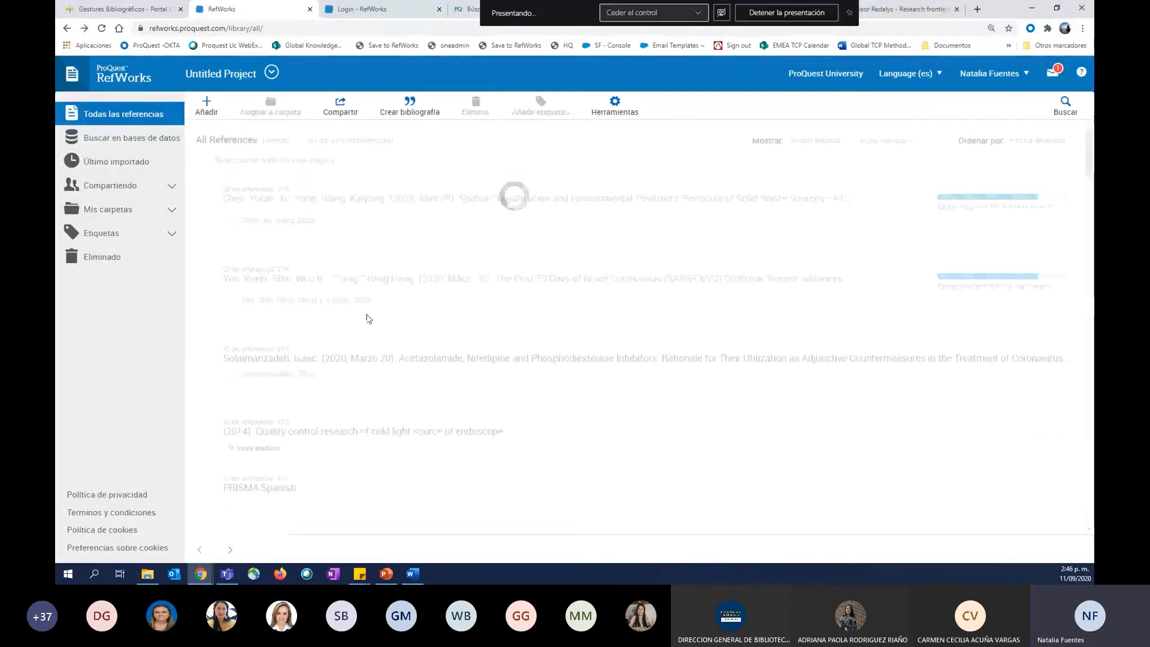
Open the "Declaración PRISMA" journal article, reference 370, and review its bibliographic details and attached file.
{"action": "scroll", "coordinate": [376, 447], "scroll_direction": "down", "scroll_amount": 2}
{"action": "scroll", "coordinate": [376, 447], "scroll_direction": "down", "scroll_amount": 2}
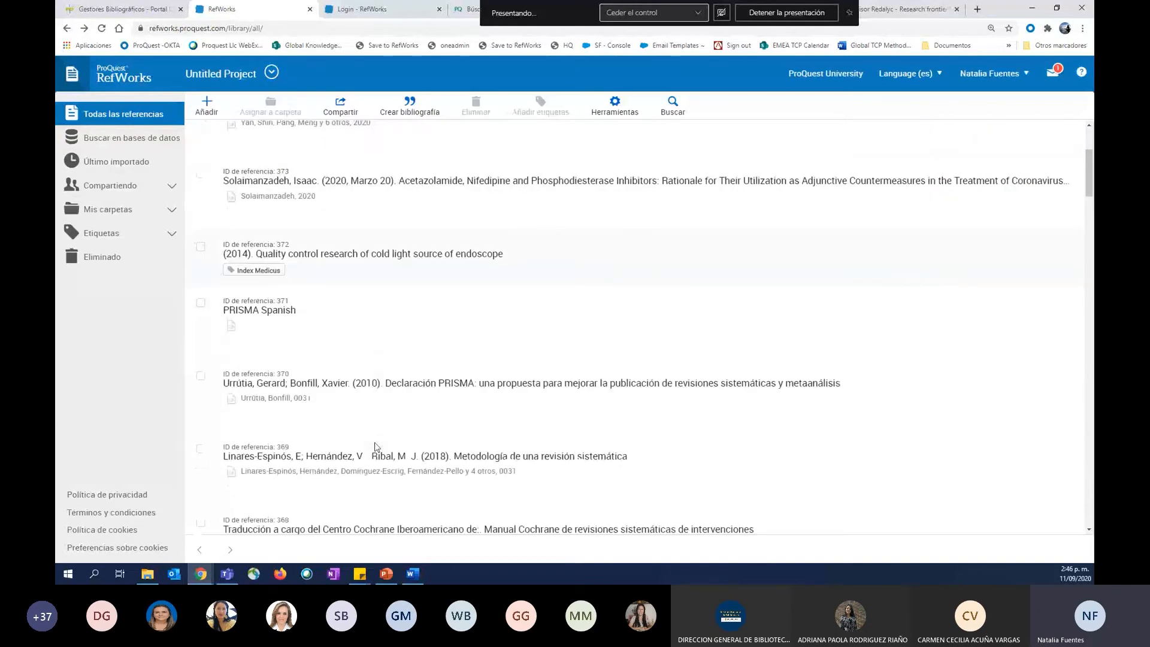
{"action": "scroll", "coordinate": [376, 447], "scroll_direction": "down", "scroll_amount": 1}
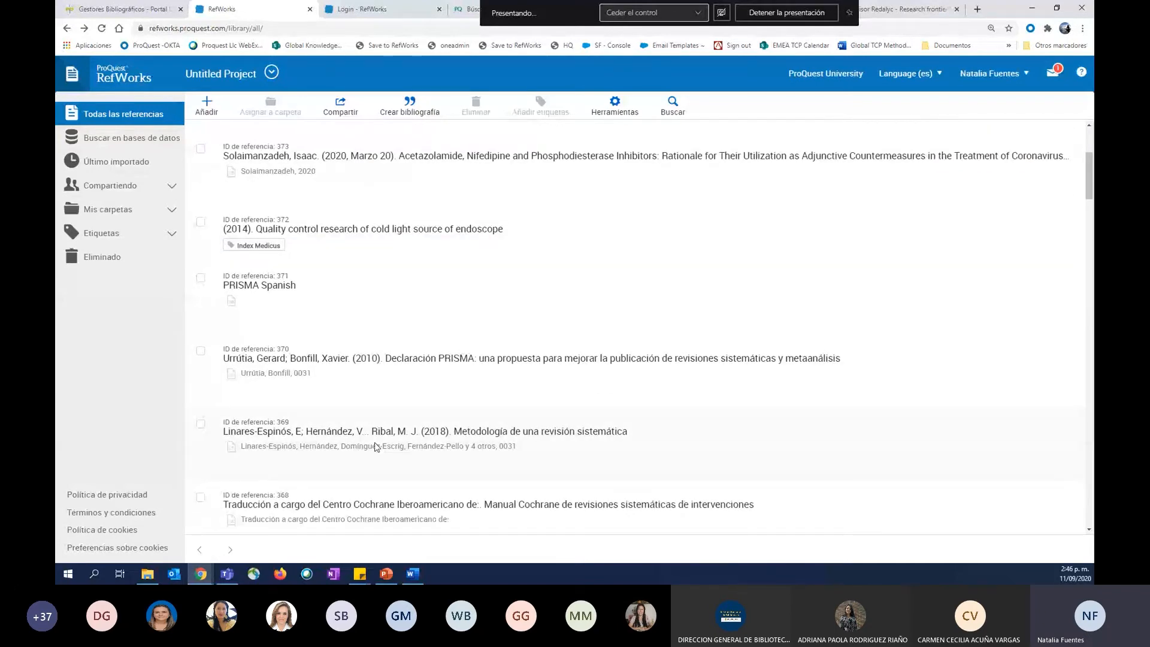
{"action": "scroll", "coordinate": [376, 447], "scroll_direction": "down", "scroll_amount": 2}
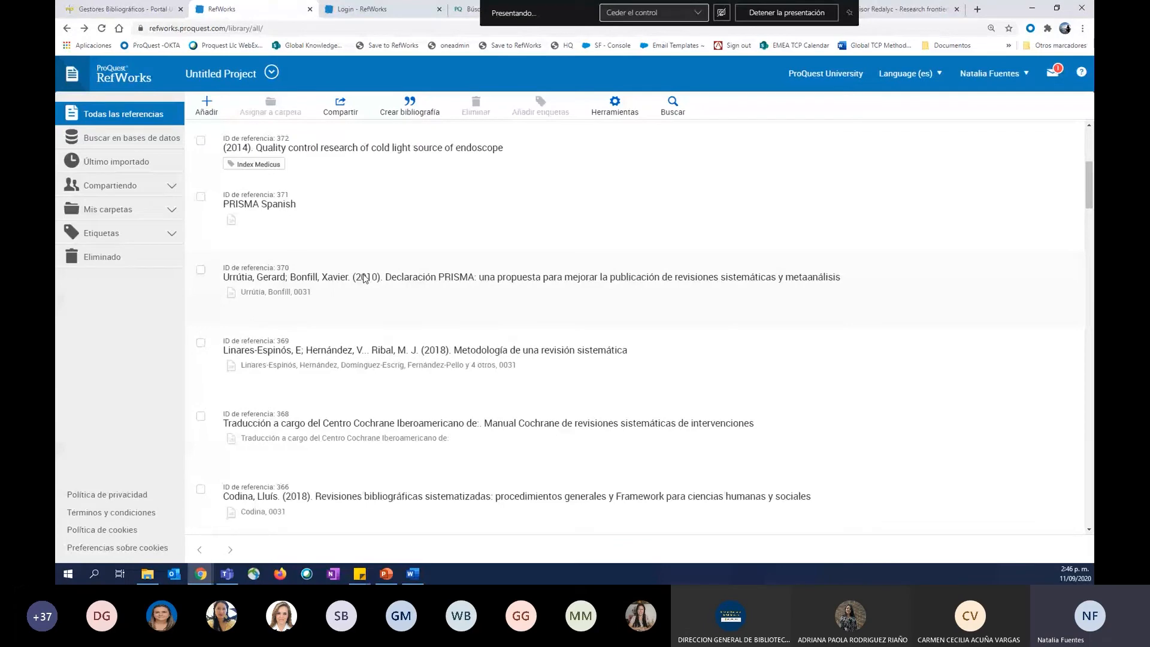
{"action": "left_click", "coordinate": [365, 278]}
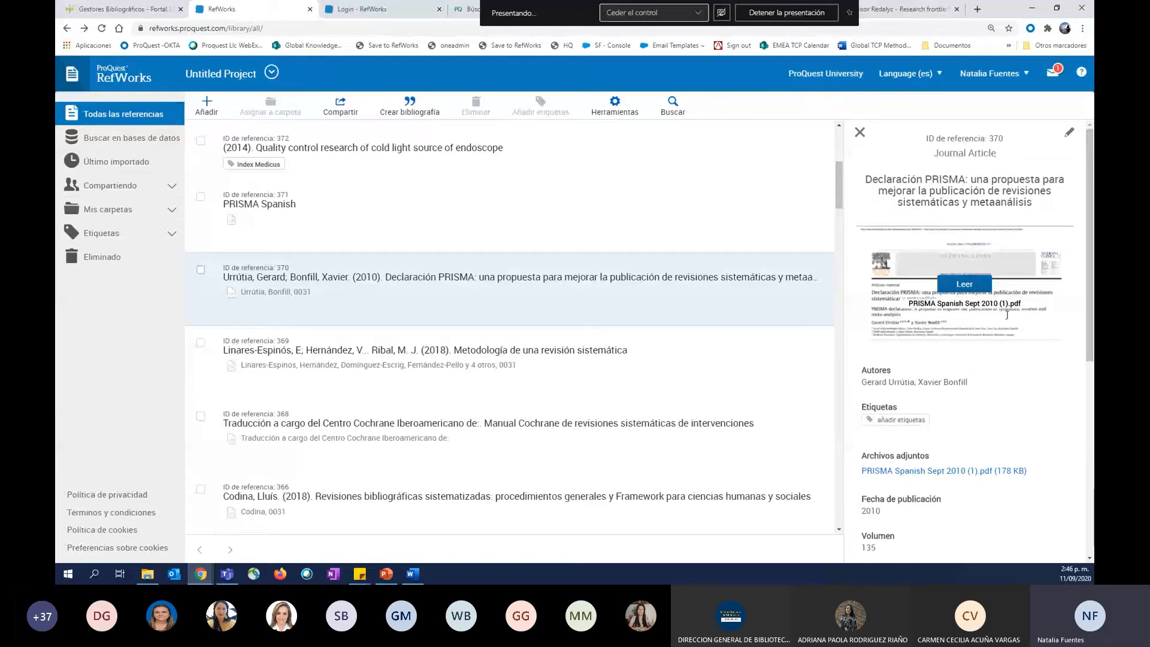
{"action": "scroll", "coordinate": [1036, 370], "scroll_direction": "down", "scroll_amount": 1}
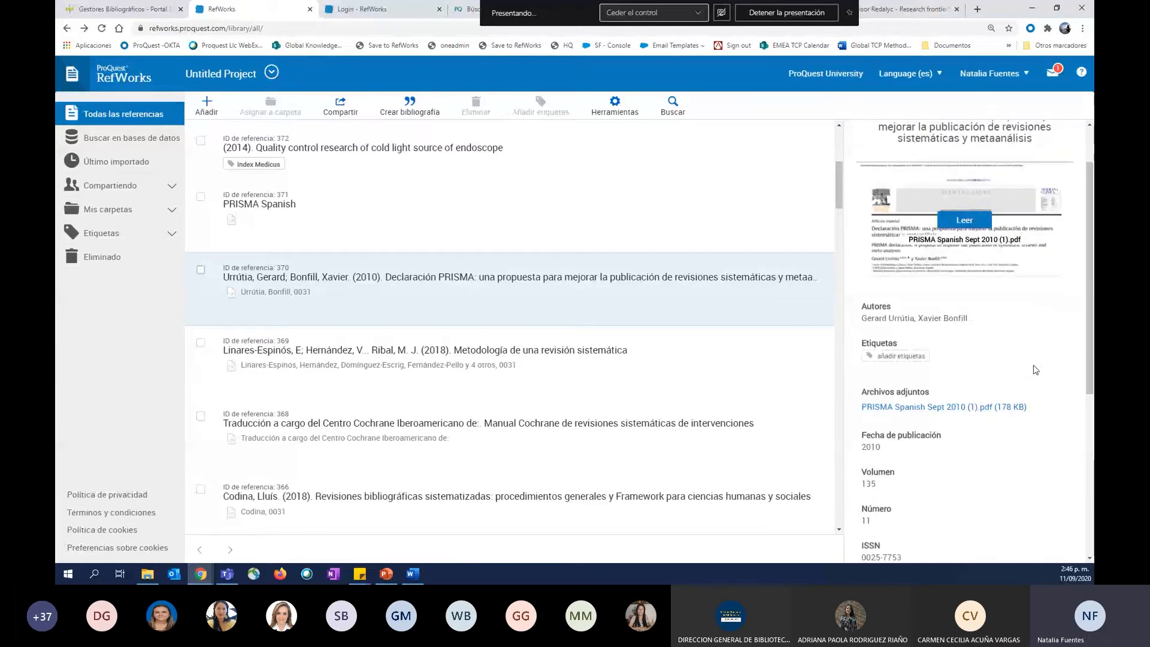
{"action": "scroll", "coordinate": [1036, 370], "scroll_direction": "down", "scroll_amount": 2}
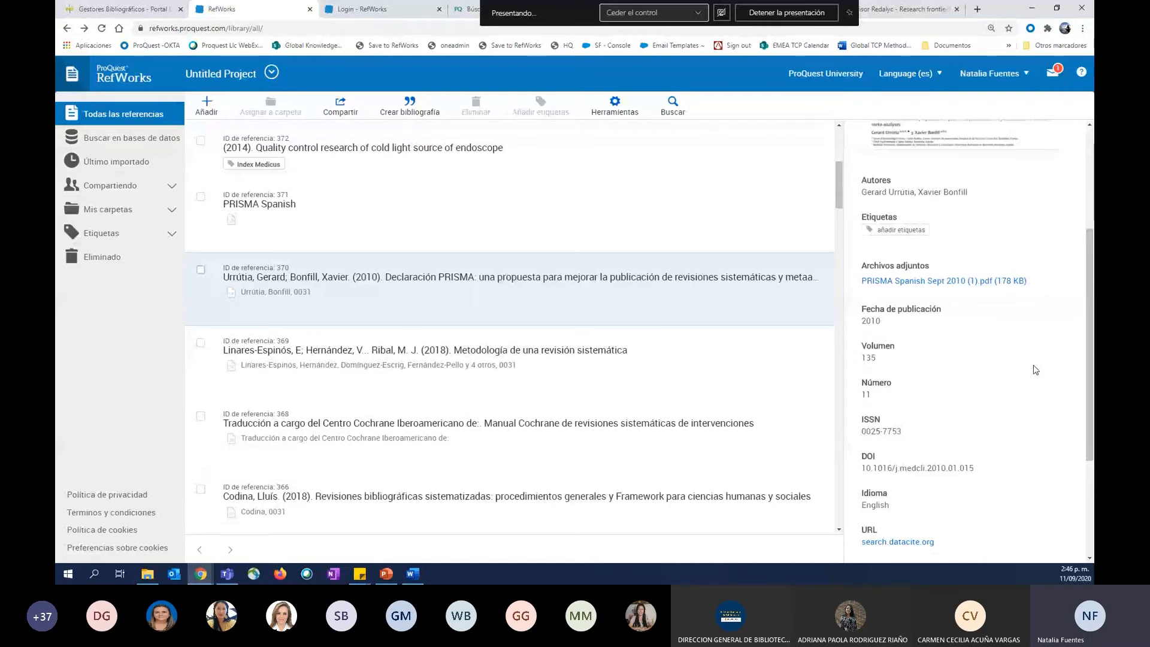
{"action": "left_click_drag", "start_coordinate": [862, 266], "coordinate": [930, 266]}
{"action": "scroll", "coordinate": [1036, 370], "scroll_direction": "up", "scroll_amount": 3}
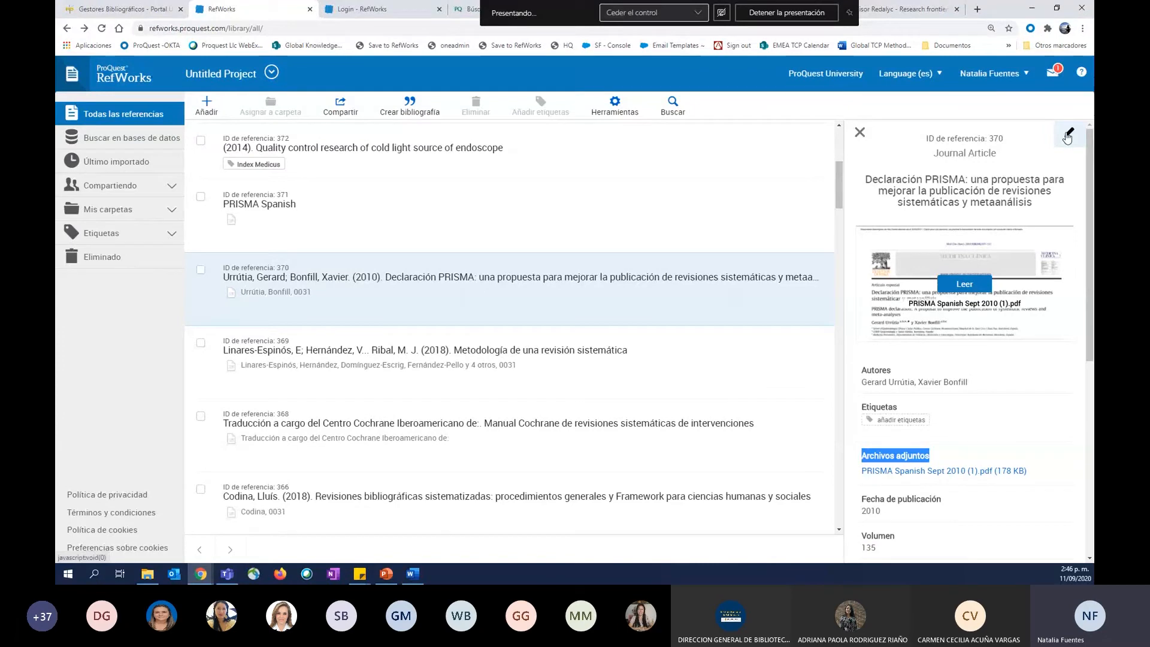
Open reference 370 for editing and check how to add another attachment, cancelling without choosing a file.
{"action": "left_click", "coordinate": [1068, 136]}
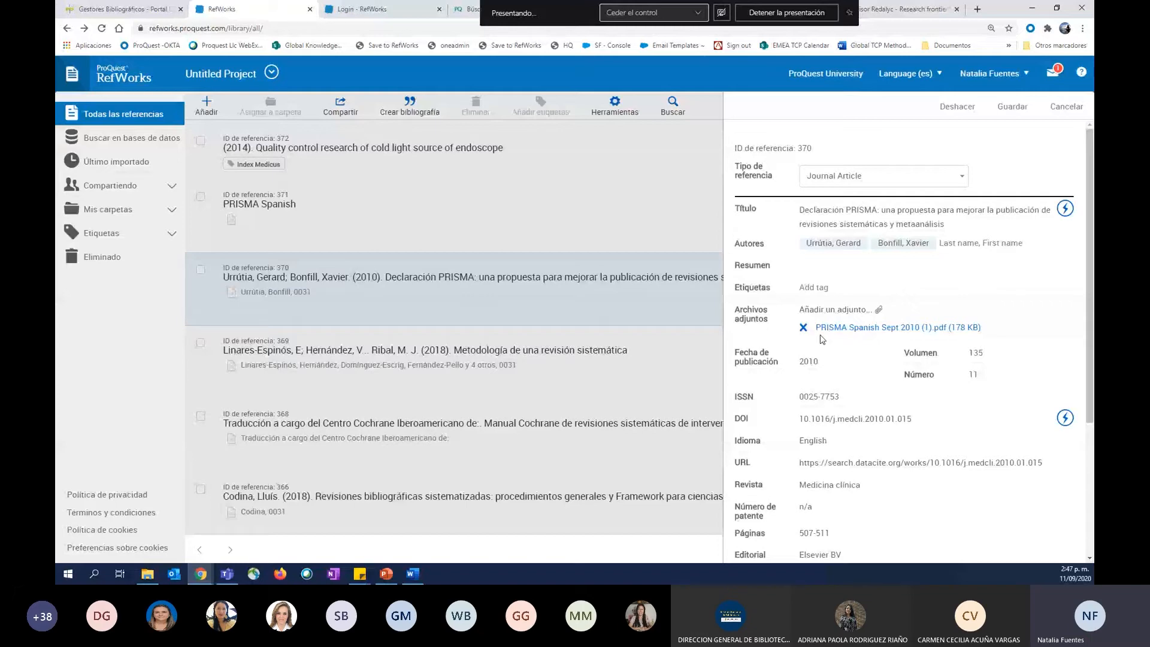
{"action": "left_click", "coordinate": [879, 311]}
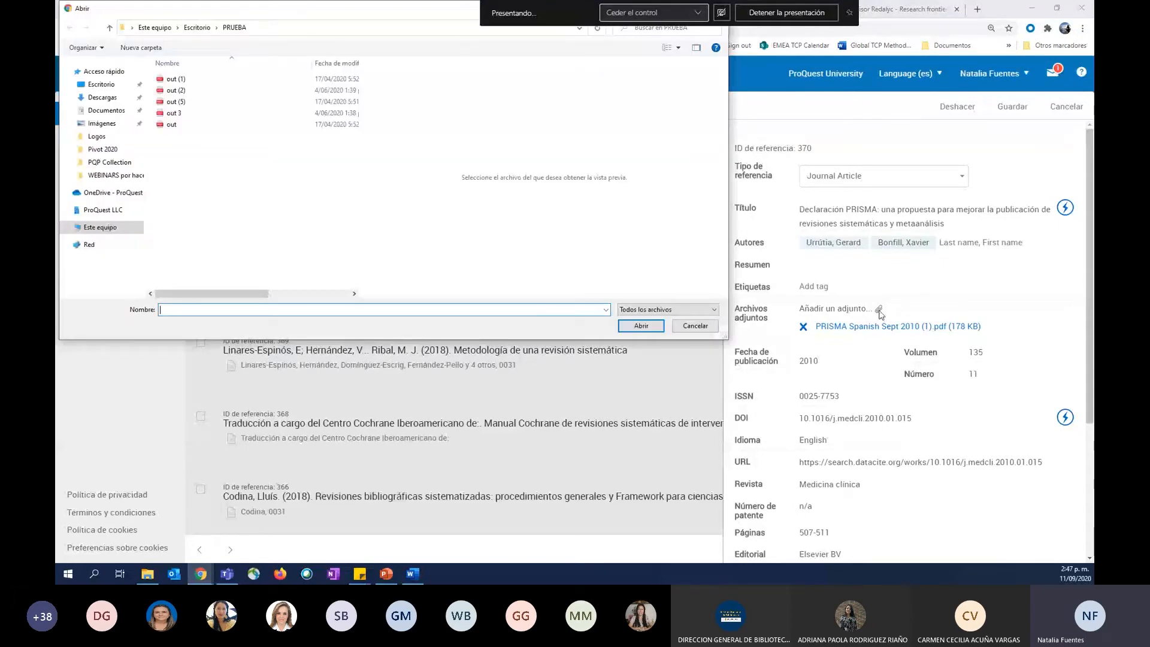
{"action": "left_click", "coordinate": [704, 330]}
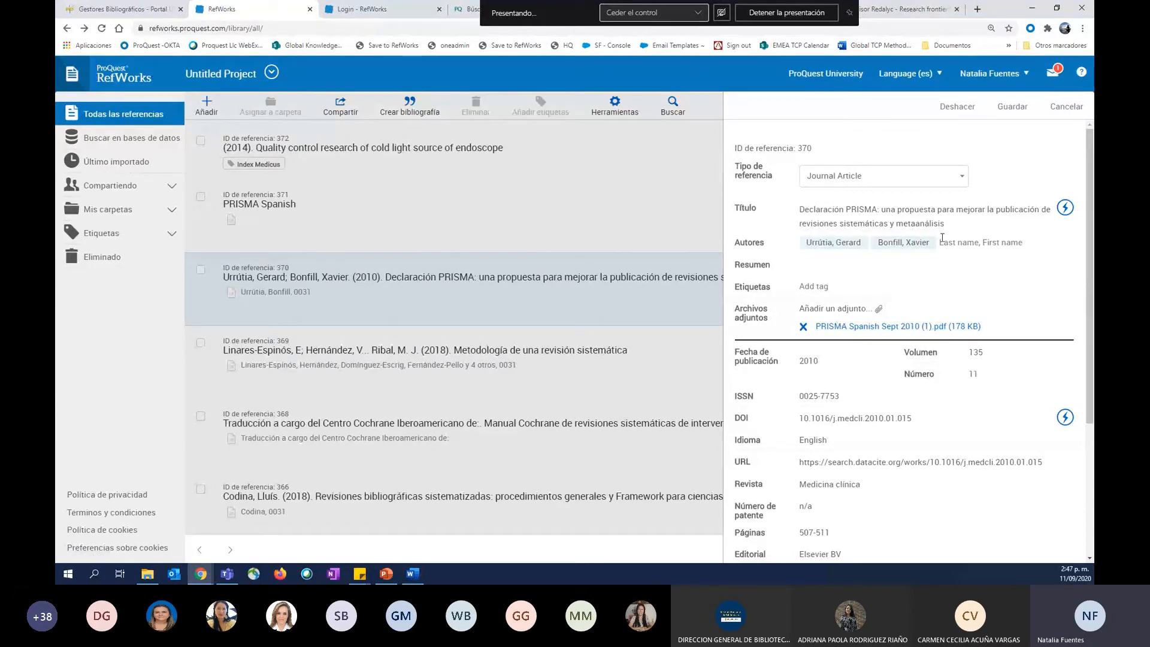
Review the remaining editable fields of reference 370, then leave editing and close the reference details.
{"action": "left_click", "coordinate": [1022, 113]}
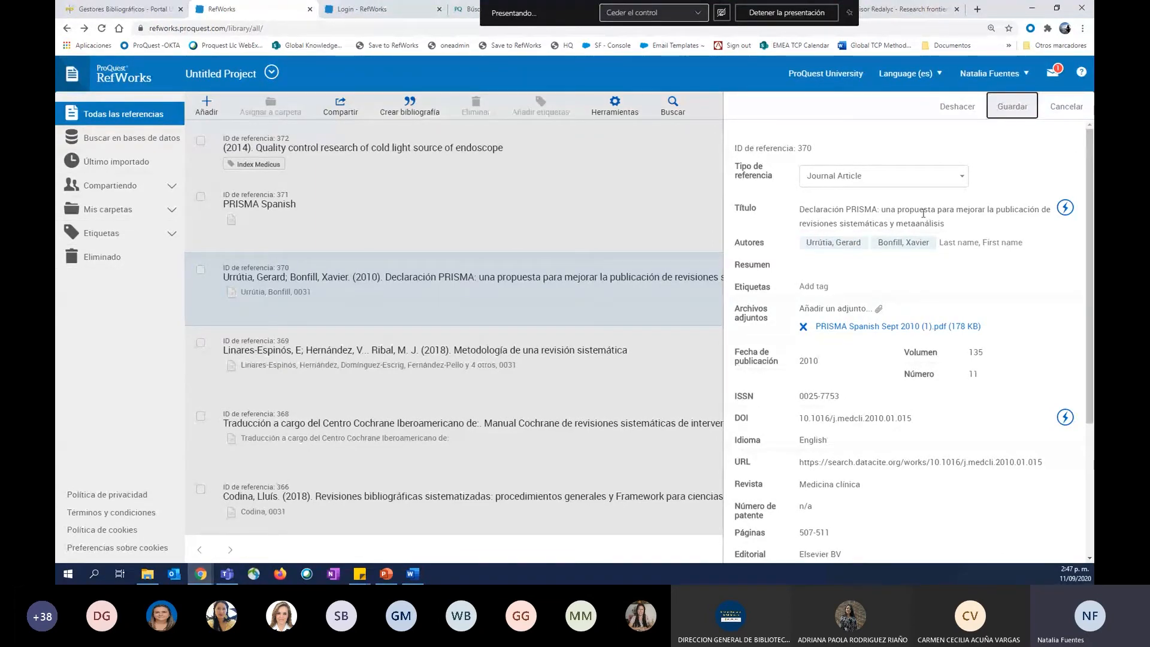
{"action": "scroll", "coordinate": [866, 306], "scroll_direction": "down", "scroll_amount": 3}
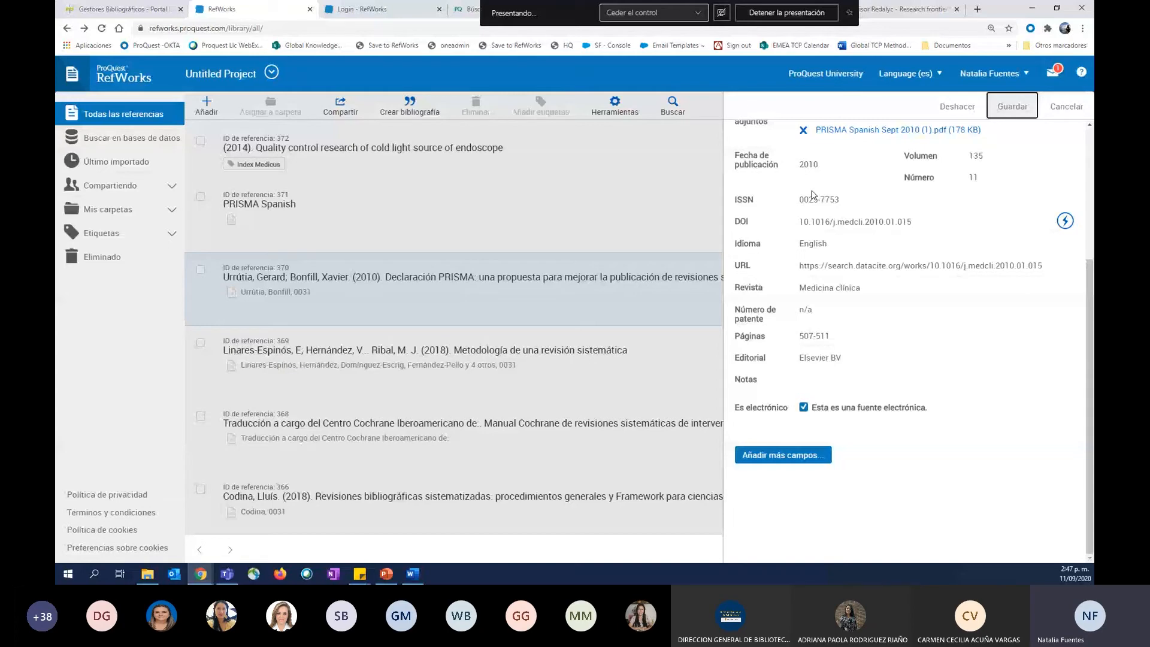
{"action": "scroll", "coordinate": [812, 195], "scroll_direction": "up", "scroll_amount": 1}
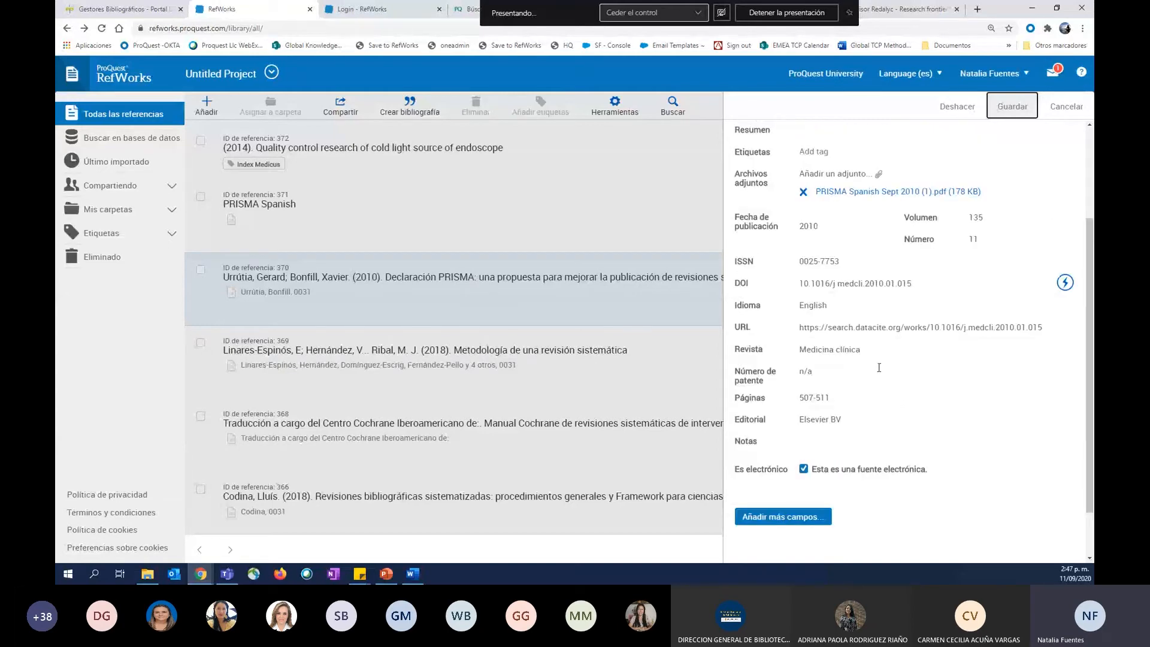
{"action": "scroll", "coordinate": [879, 368], "scroll_direction": "up", "scroll_amount": 1}
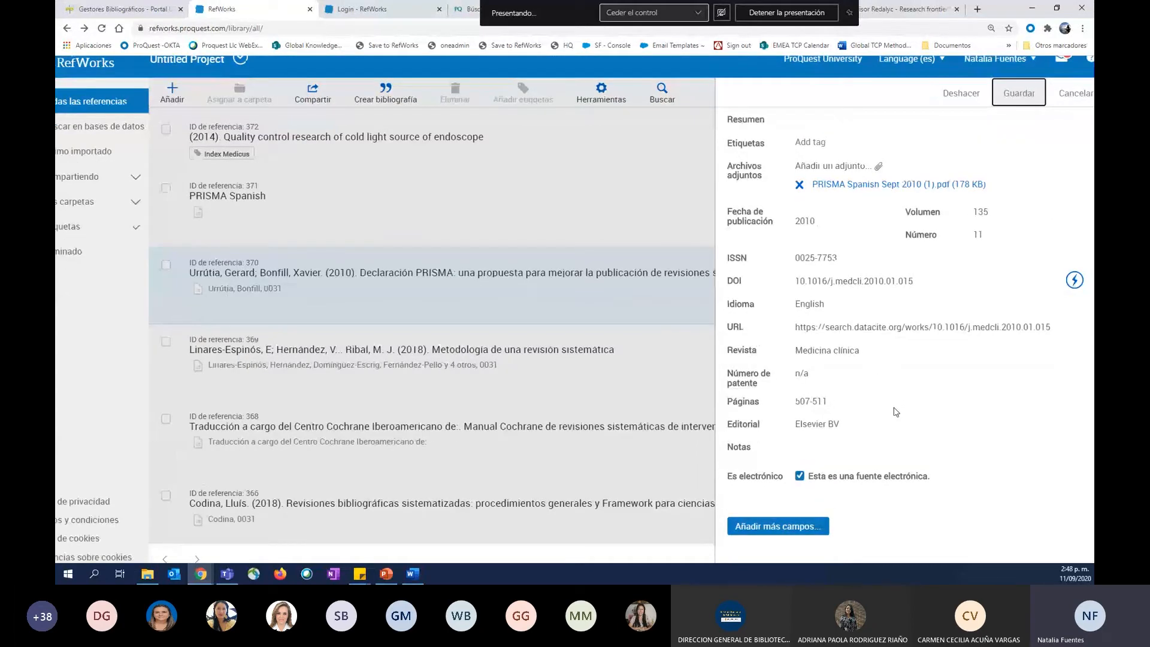
{"action": "scroll", "coordinate": [895, 411], "scroll_direction": "up", "scroll_amount": 2}
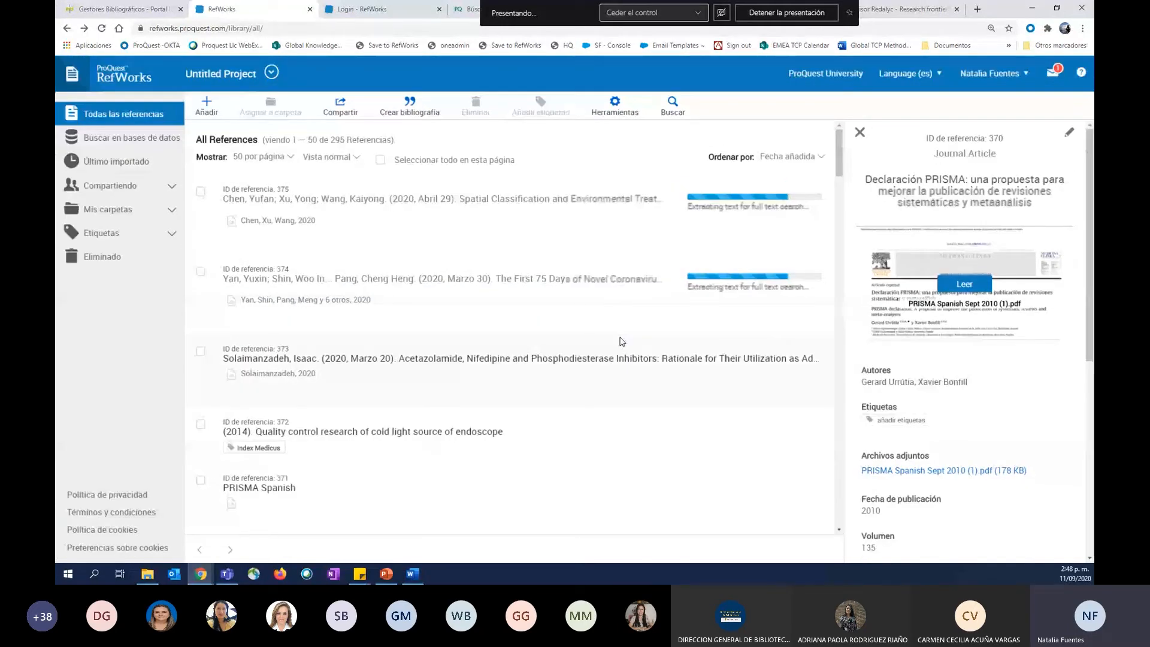
{"action": "left_click", "coordinate": [860, 132]}
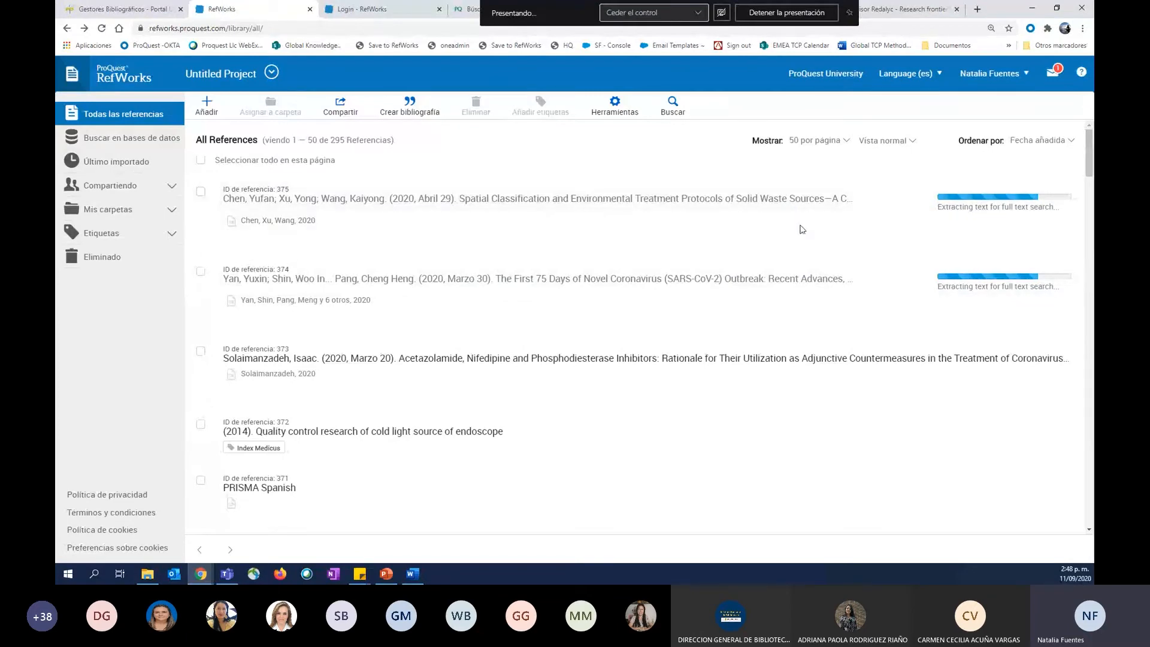
Switch the reference list to Vista de tabla and look through the references in table form.
{"action": "left_click", "coordinate": [891, 143]}
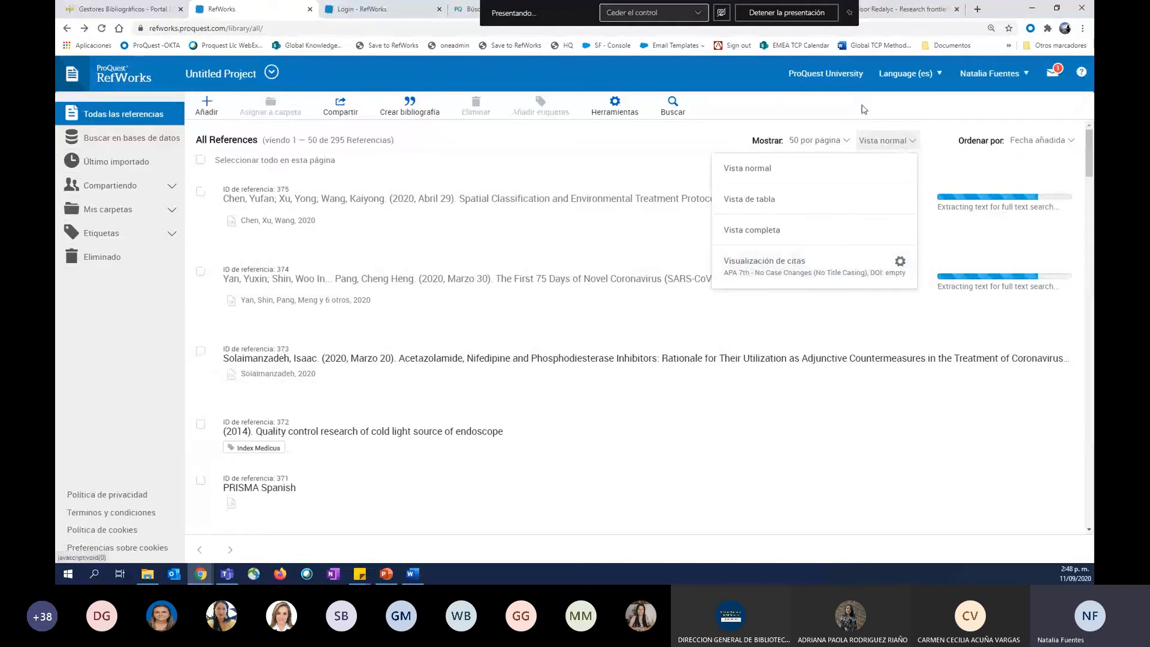
{"action": "left_click", "coordinate": [749, 200]}
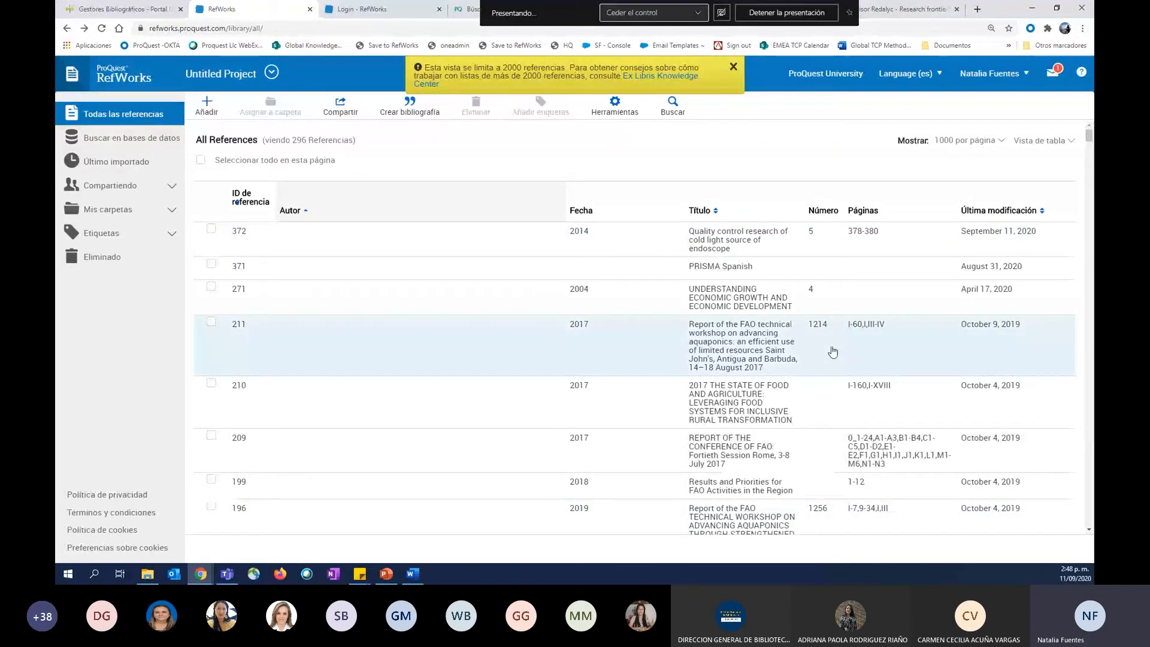
{"action": "scroll", "coordinate": [833, 352], "scroll_direction": "down", "scroll_amount": 1}
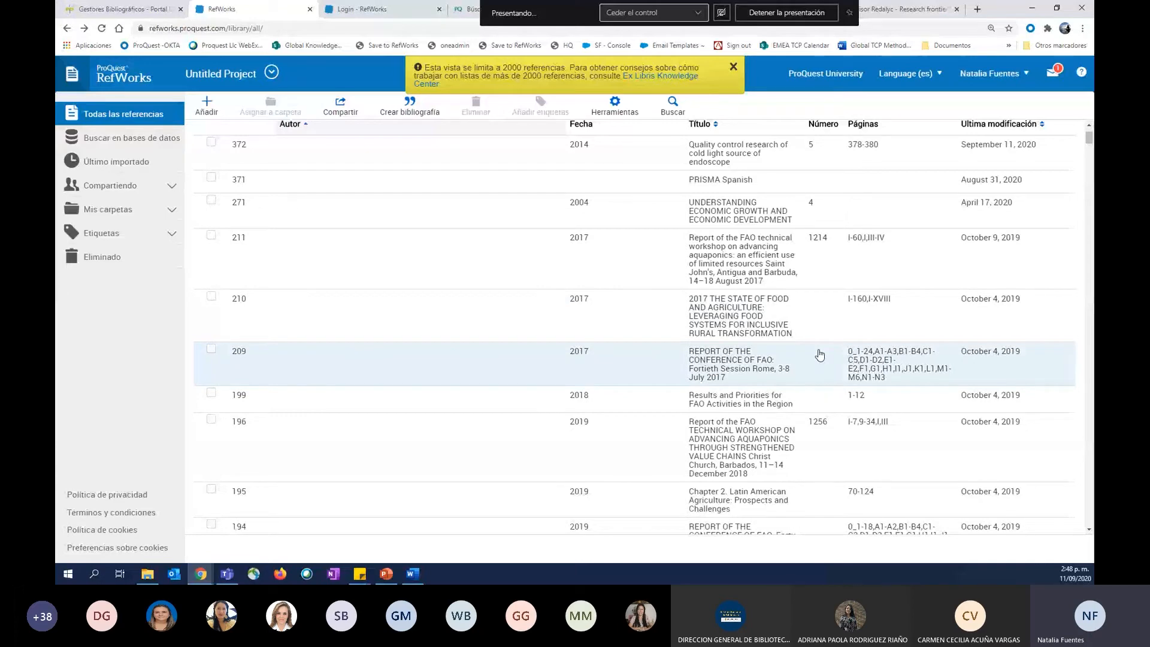
{"action": "scroll", "coordinate": [820, 355], "scroll_direction": "down", "scroll_amount": 4}
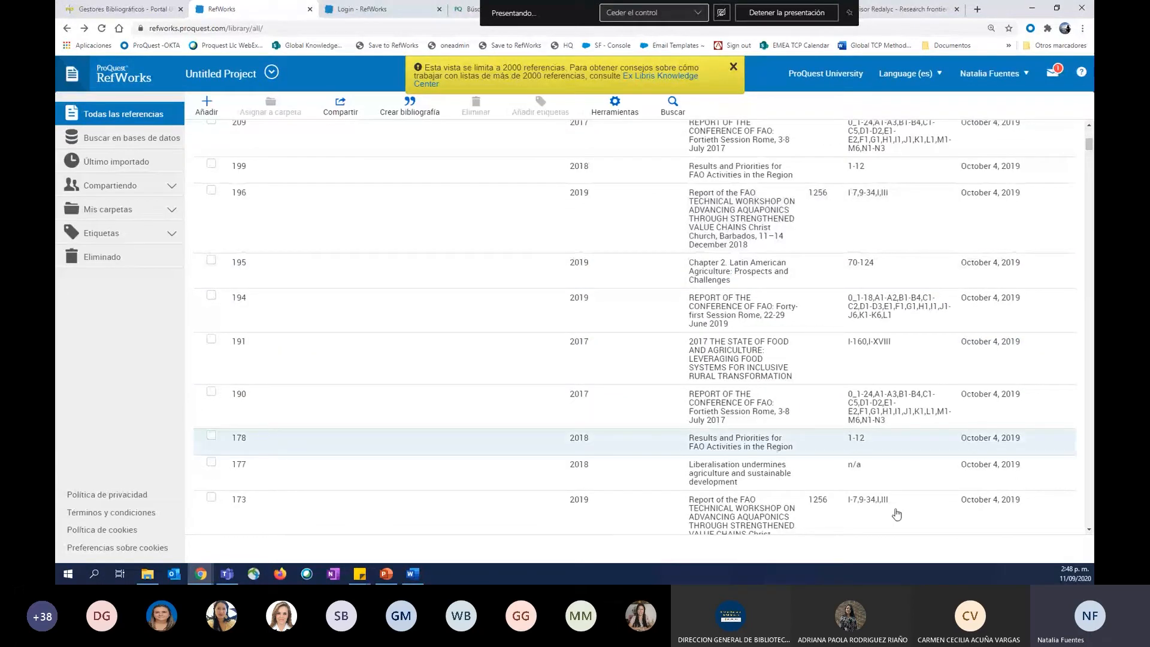
{"action": "scroll", "coordinate": [824, 400], "scroll_direction": "down", "scroll_amount": 10}
{"action": "scroll", "coordinate": [823, 400], "scroll_direction": "down", "scroll_amount": 5}
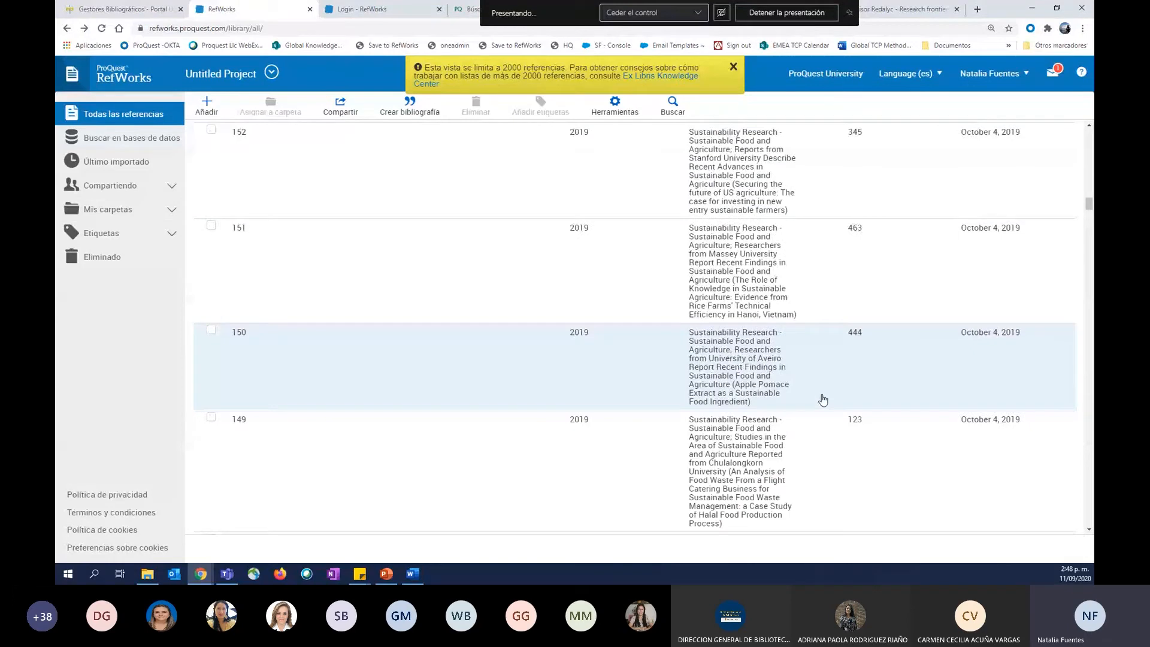
{"action": "scroll", "coordinate": [823, 400], "scroll_direction": "up", "scroll_amount": 20}
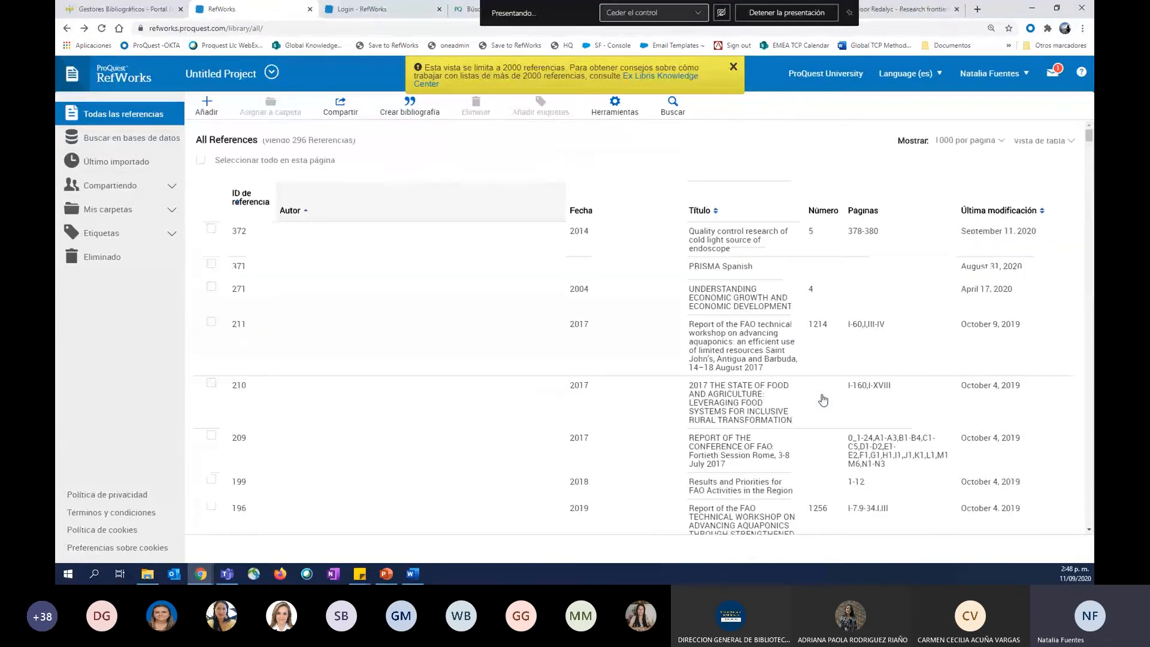
Switch the reference list to Vista completa and review the full details shown for each reference.
{"action": "left_click", "coordinate": [1047, 149]}
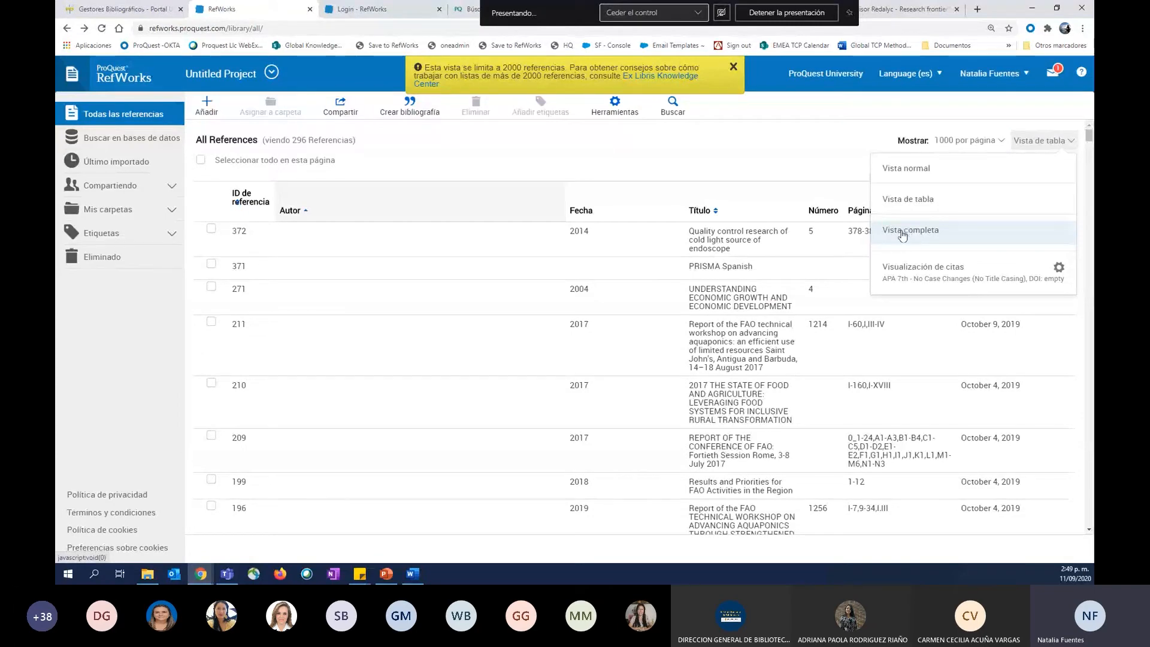
{"action": "left_click", "coordinate": [903, 233]}
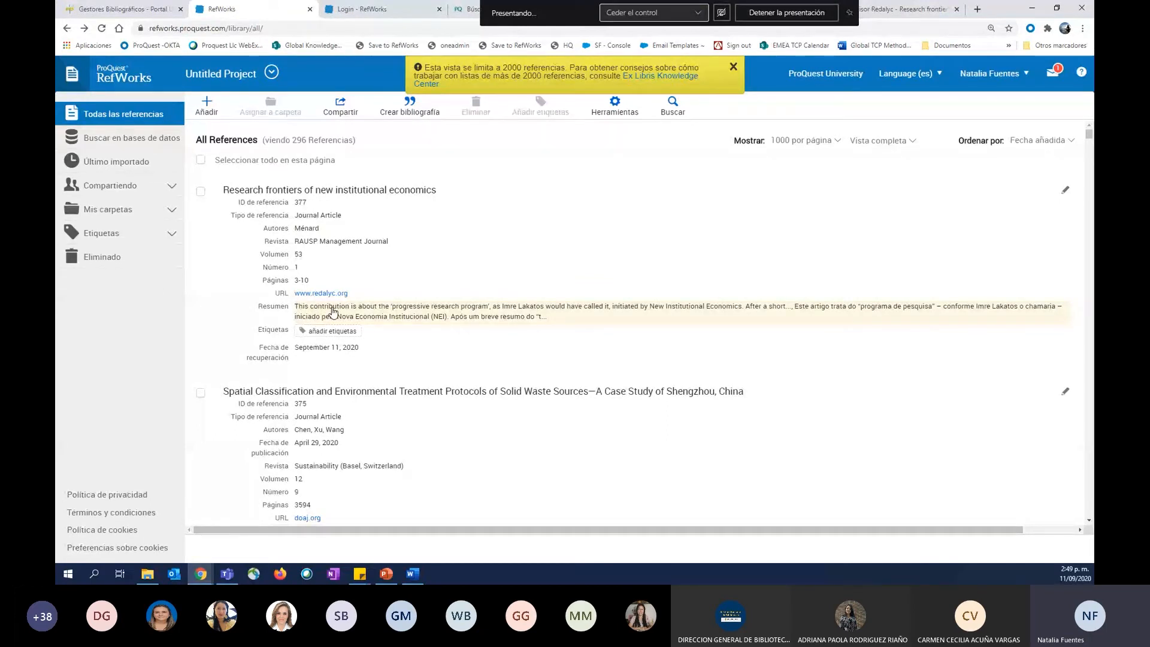
{"action": "scroll", "coordinate": [886, 303], "scroll_direction": "down", "scroll_amount": 6}
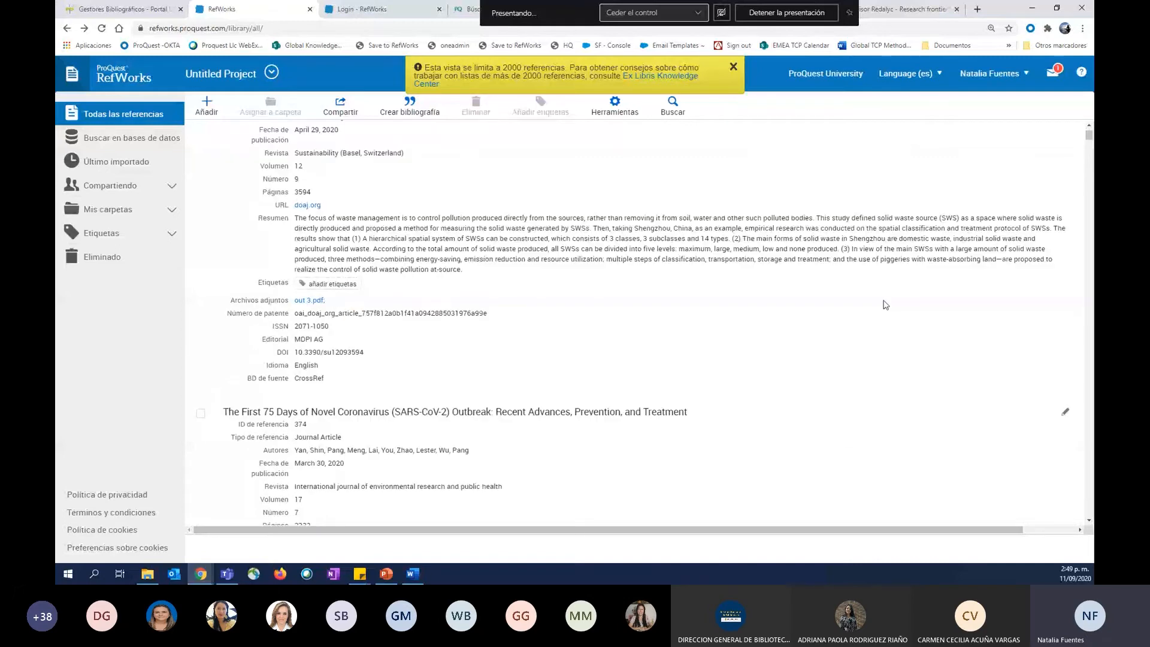
{"action": "scroll", "coordinate": [886, 303], "scroll_direction": "up", "scroll_amount": 3}
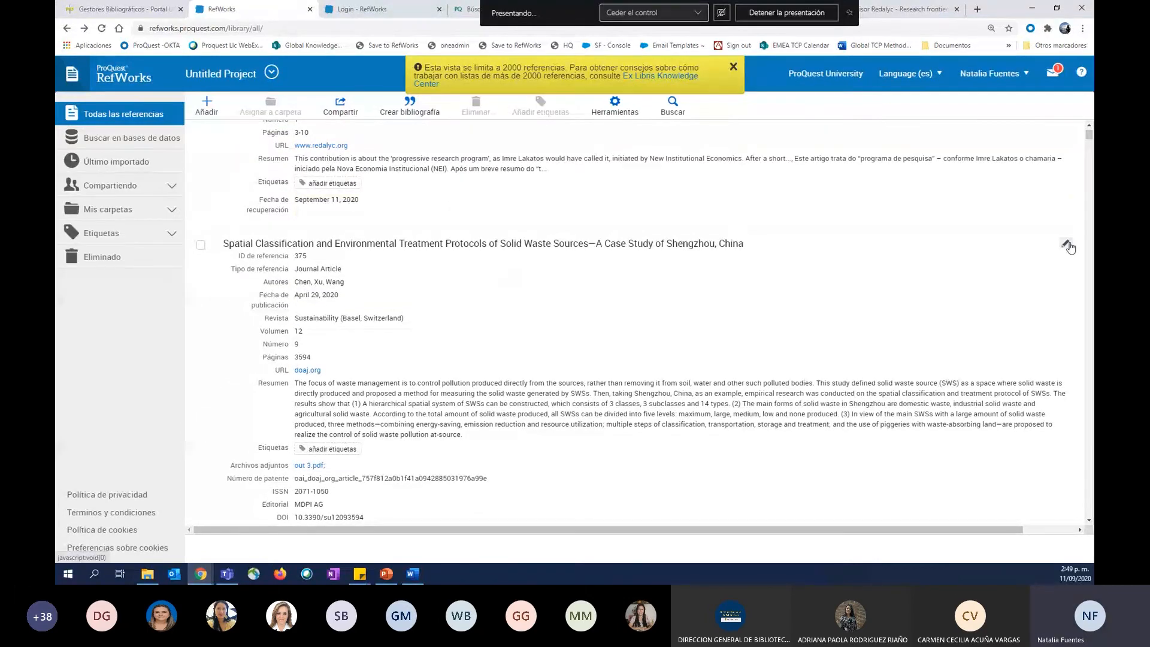
{"action": "scroll", "coordinate": [1070, 247], "scroll_direction": "up", "scroll_amount": 3}
Open the settings of the Visualización de citas view and review the groups of citation styles available.
{"action": "left_click", "coordinate": [879, 141]}
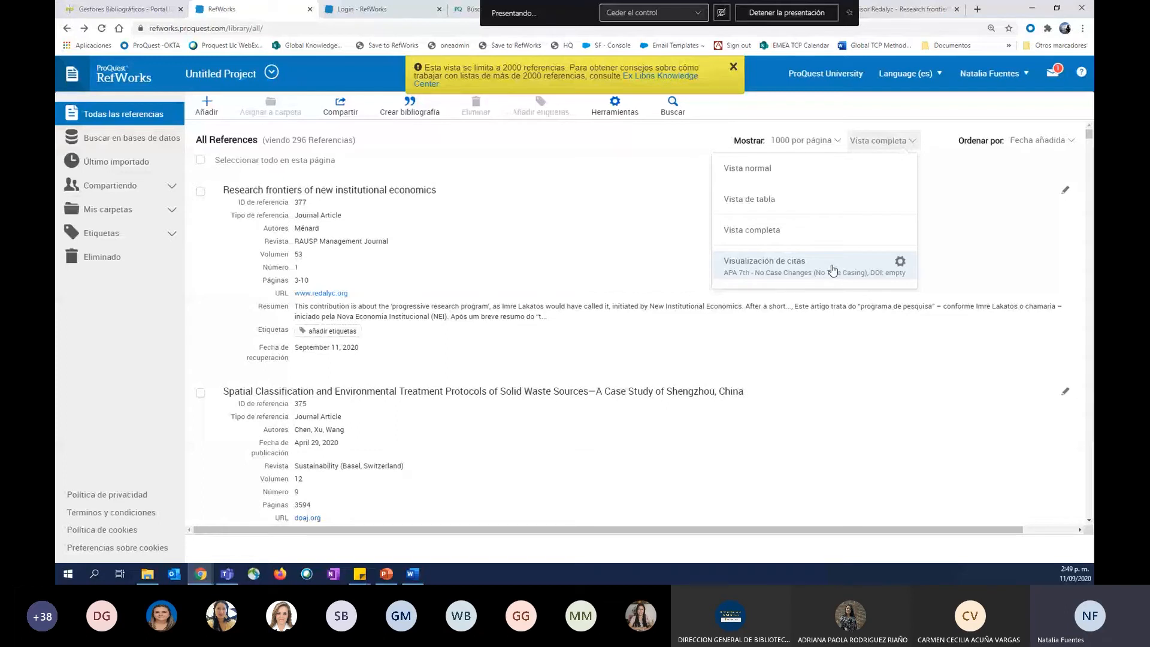
{"action": "left_click", "coordinate": [900, 262]}
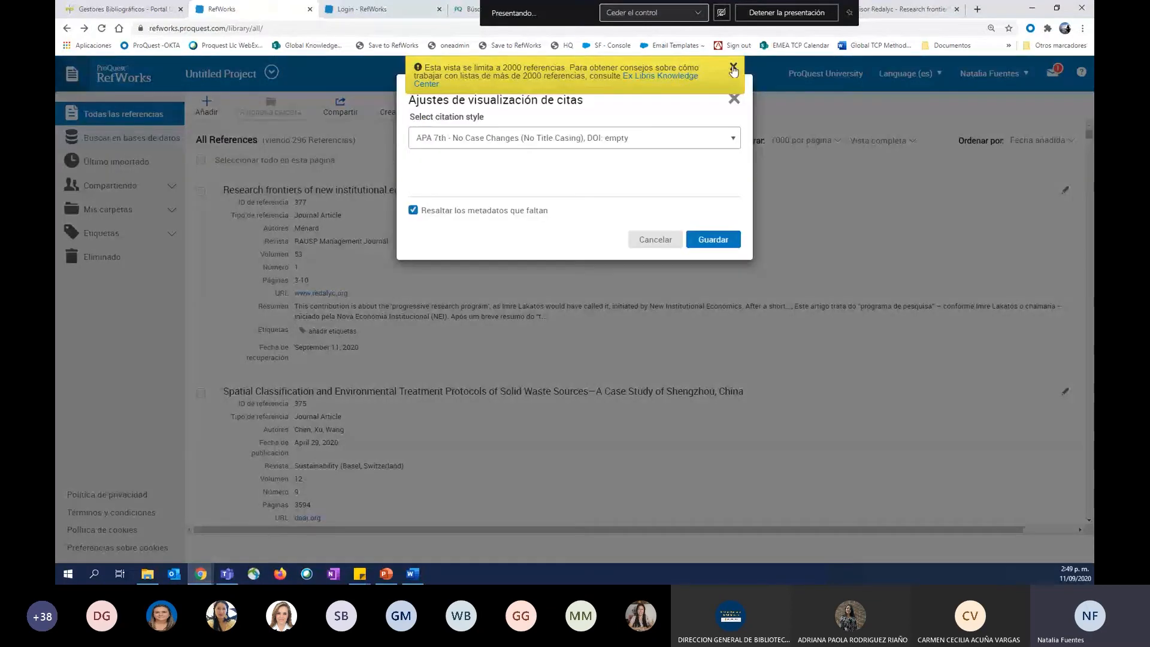
{"action": "left_click", "coordinate": [734, 70]}
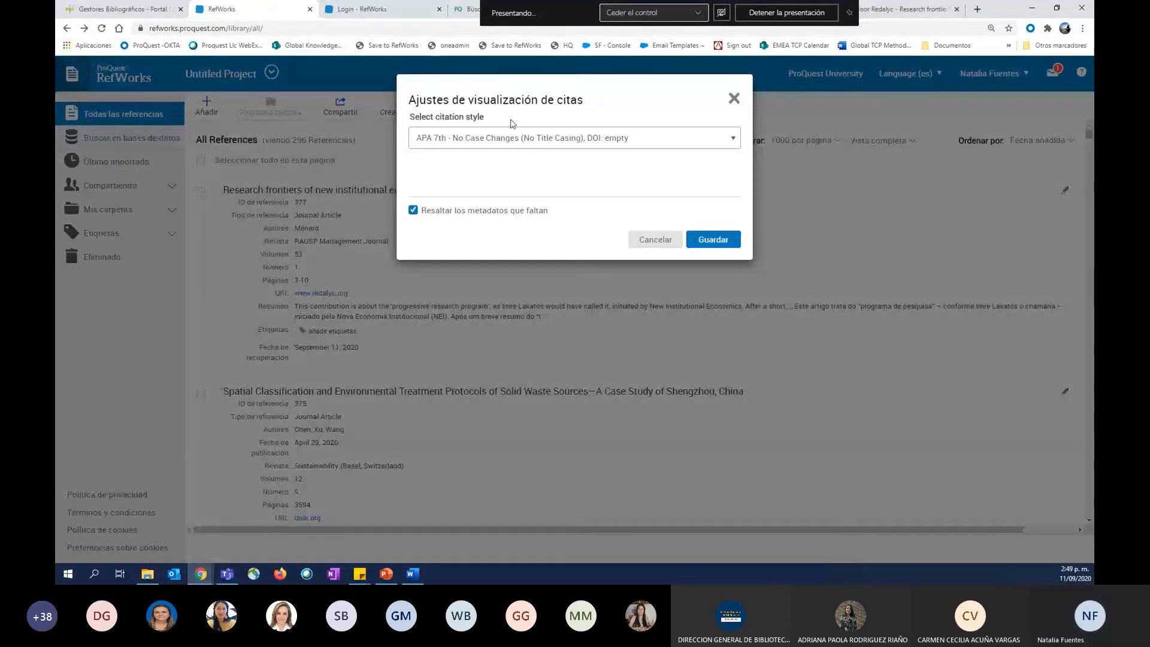
{"action": "left_click", "coordinate": [473, 139]}
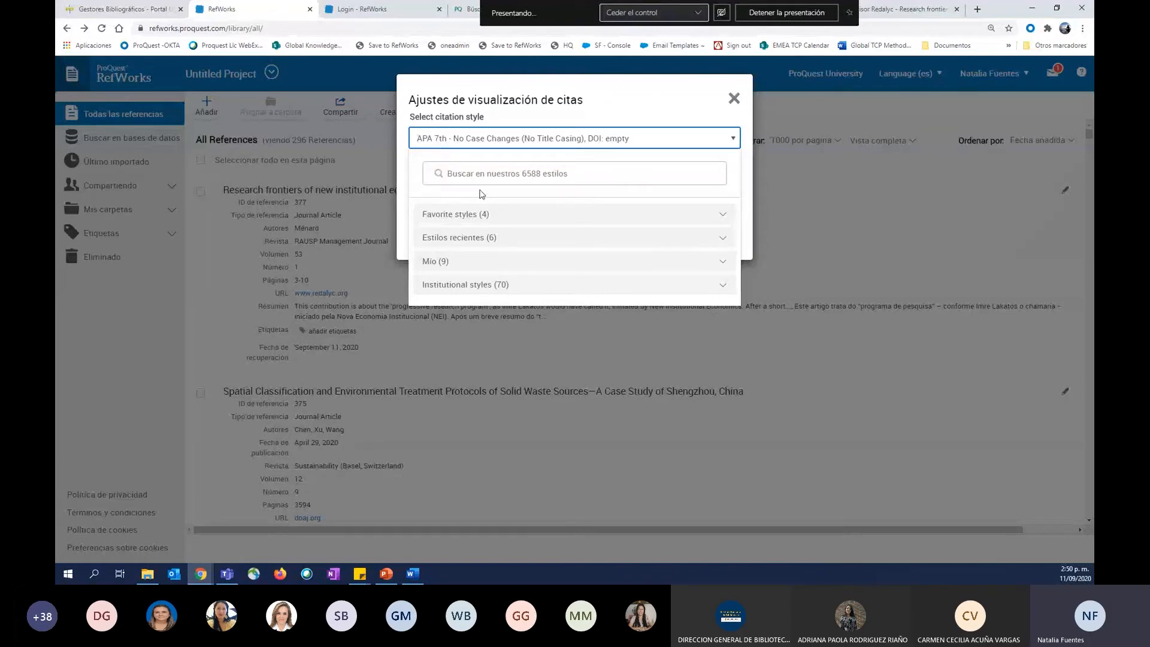
{"action": "left_click", "coordinate": [473, 175]}
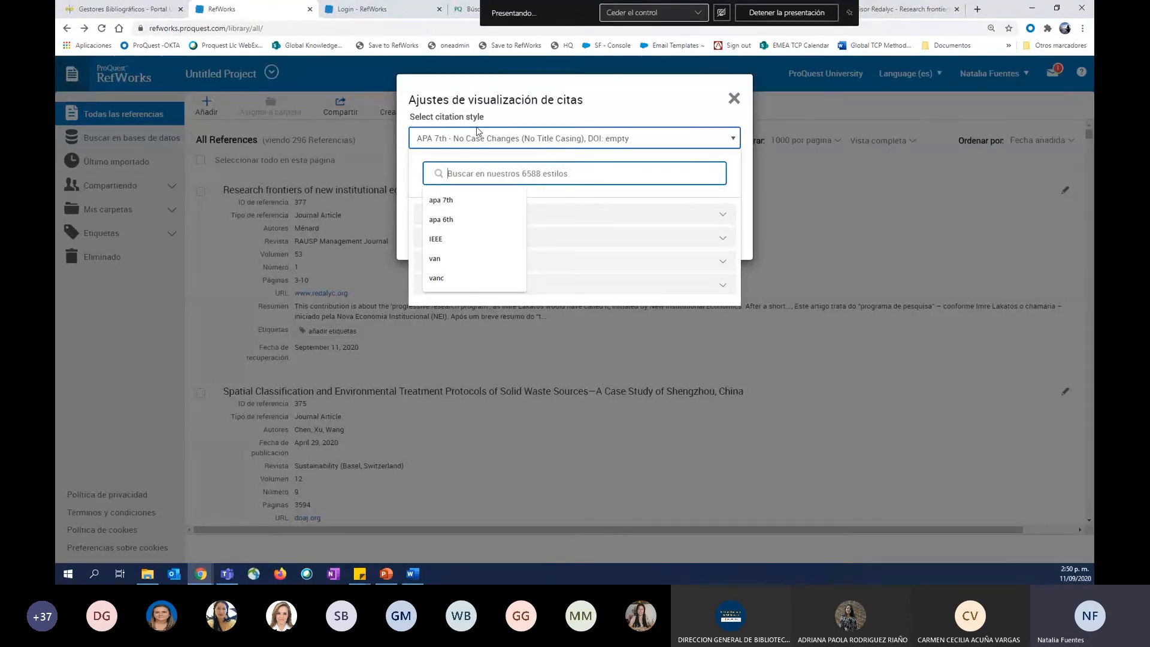
{"action": "left_click", "coordinate": [458, 139]}
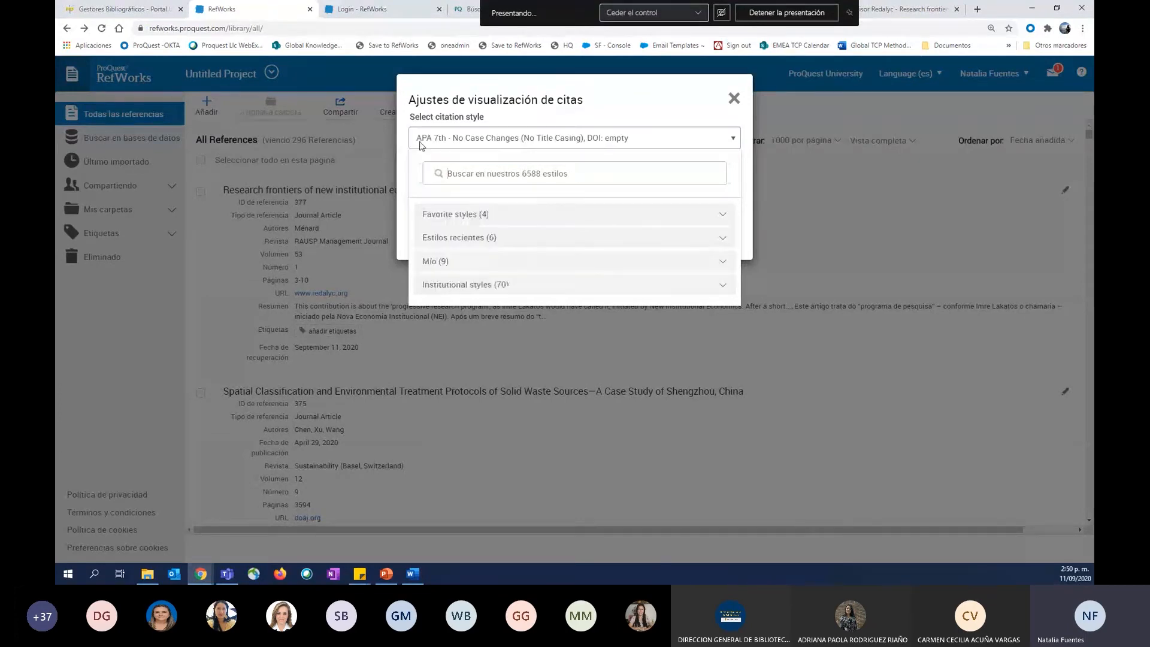
{"action": "left_click", "coordinate": [461, 137]}
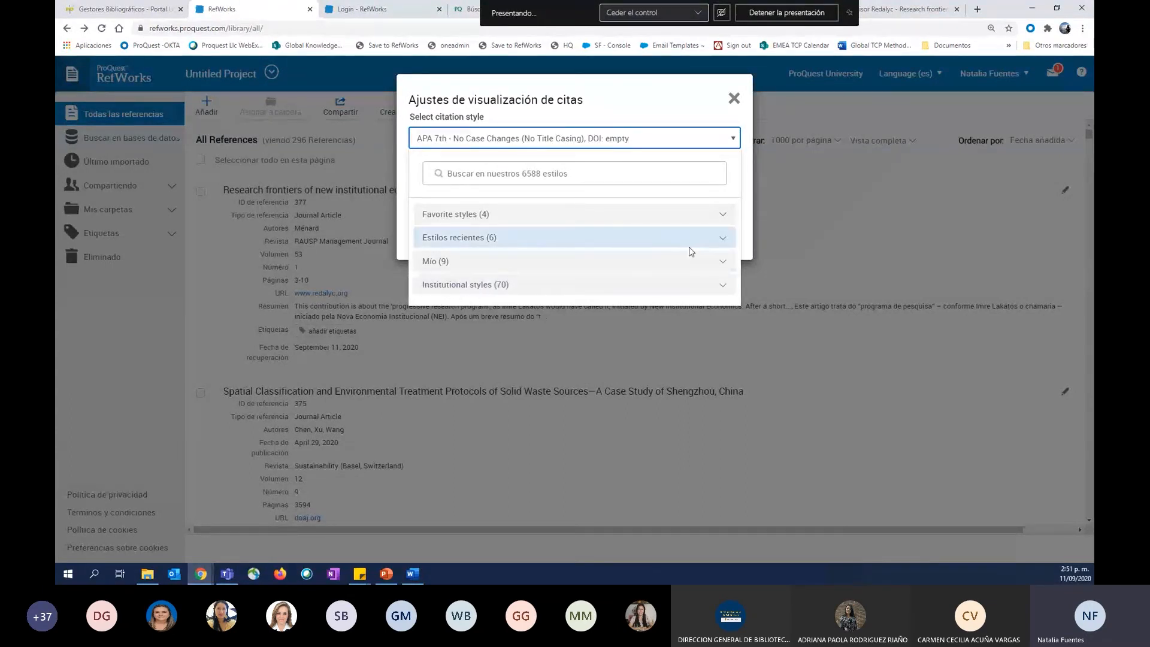
Search the citation styles for "apa 7th" and review the matching styles.
{"action": "left_click", "coordinate": [601, 175]}
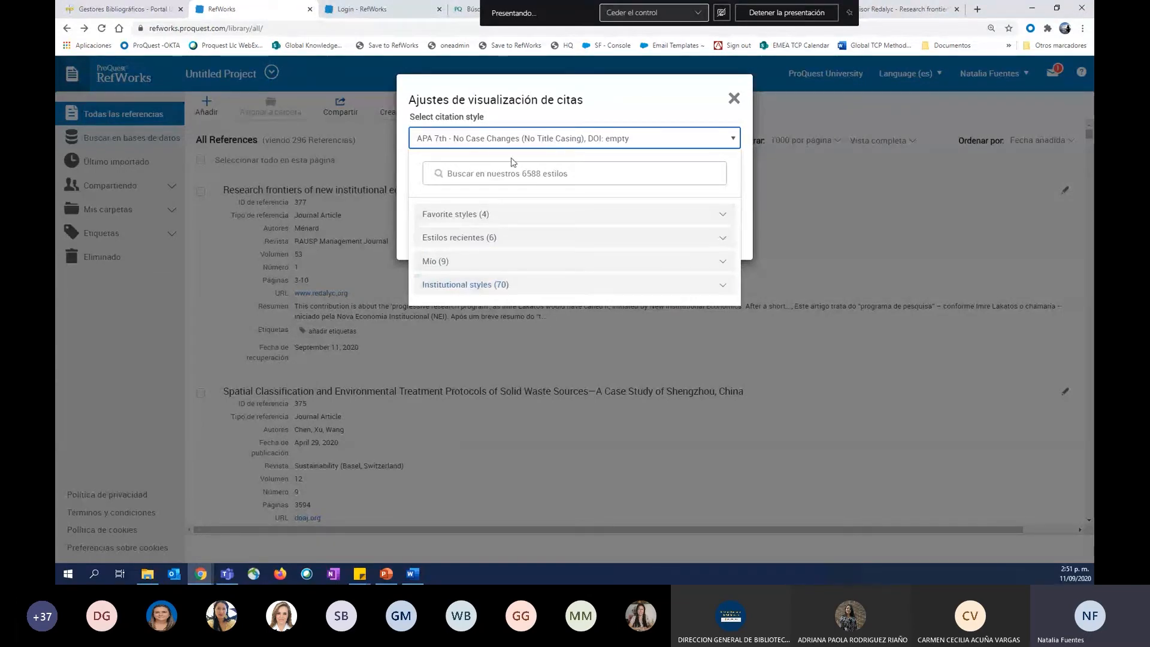
{"action": "left_click", "coordinate": [456, 169]}
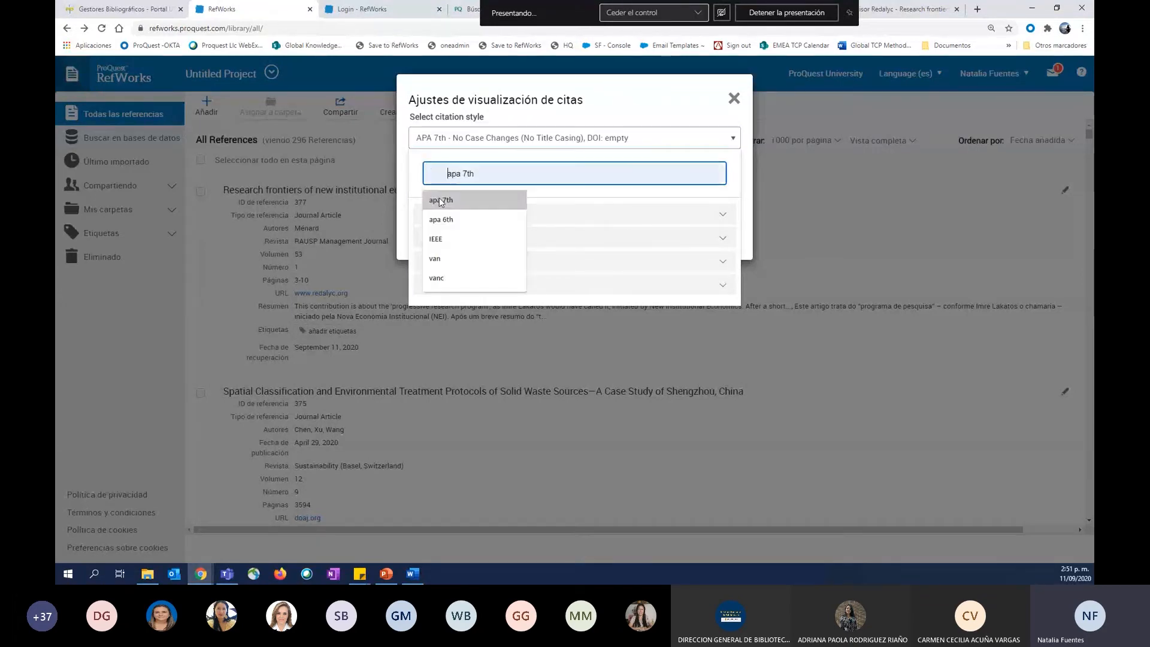
{"action": "left_click", "coordinate": [473, 199]}
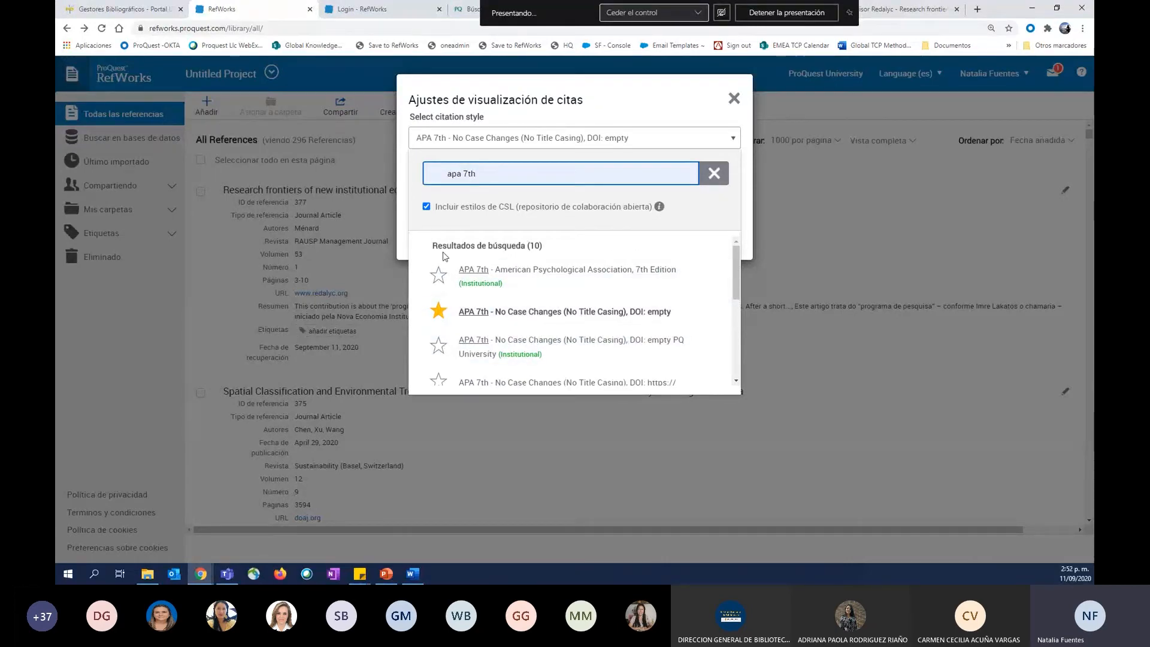
Clear the style search and save the citation view with APA 7th - No Case Changes (No Title Casing), DOI: empty, keeping missing metadata highlighted.
{"action": "left_click", "coordinate": [715, 174]}
{"action": "left_click", "coordinate": [518, 227]}
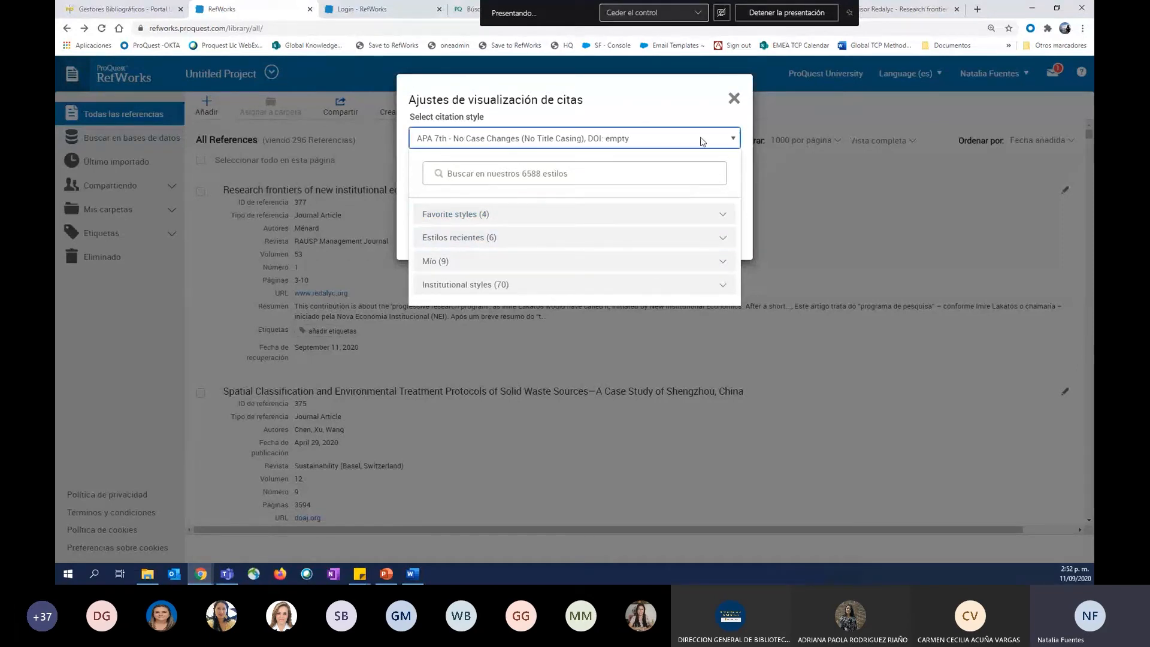
{"action": "left_click", "coordinate": [556, 112]}
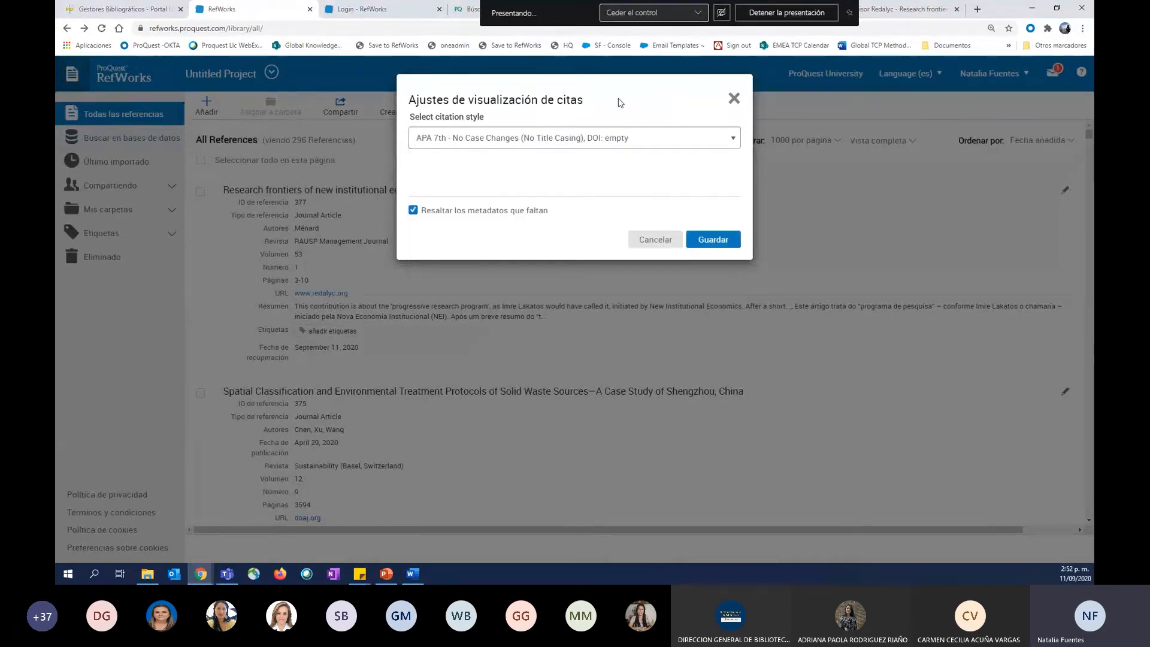
{"action": "left_click", "coordinate": [724, 239]}
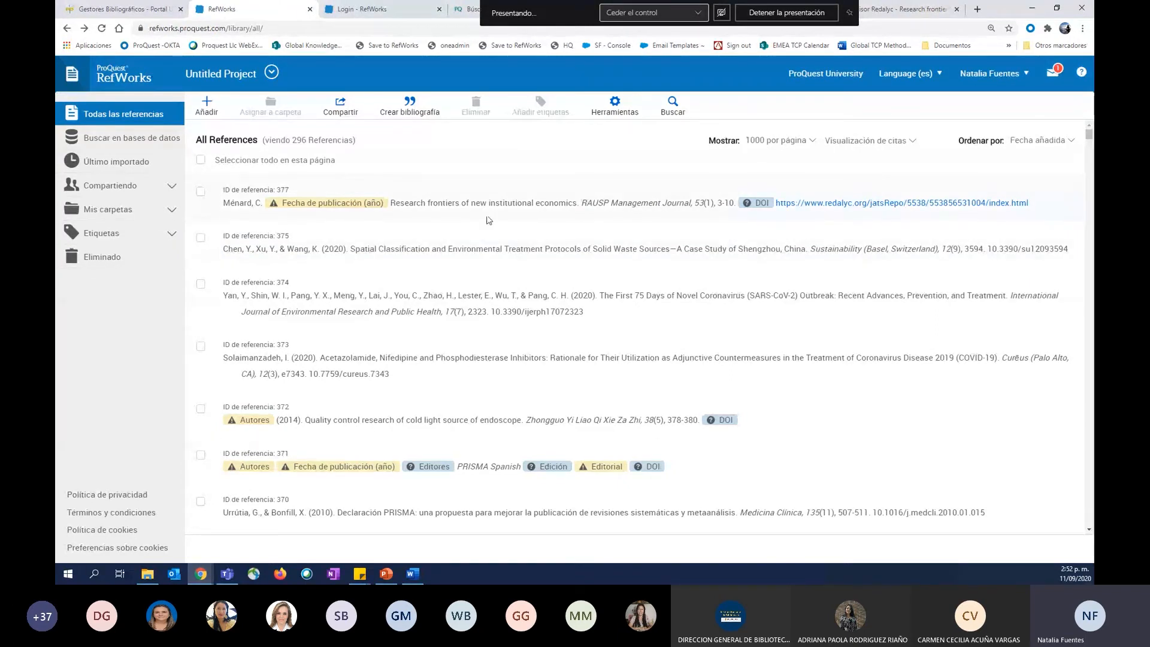
Check the details of reference 377, close them, and examine the citation list for highlighted missing metadata.
{"action": "left_click", "coordinate": [321, 207]}
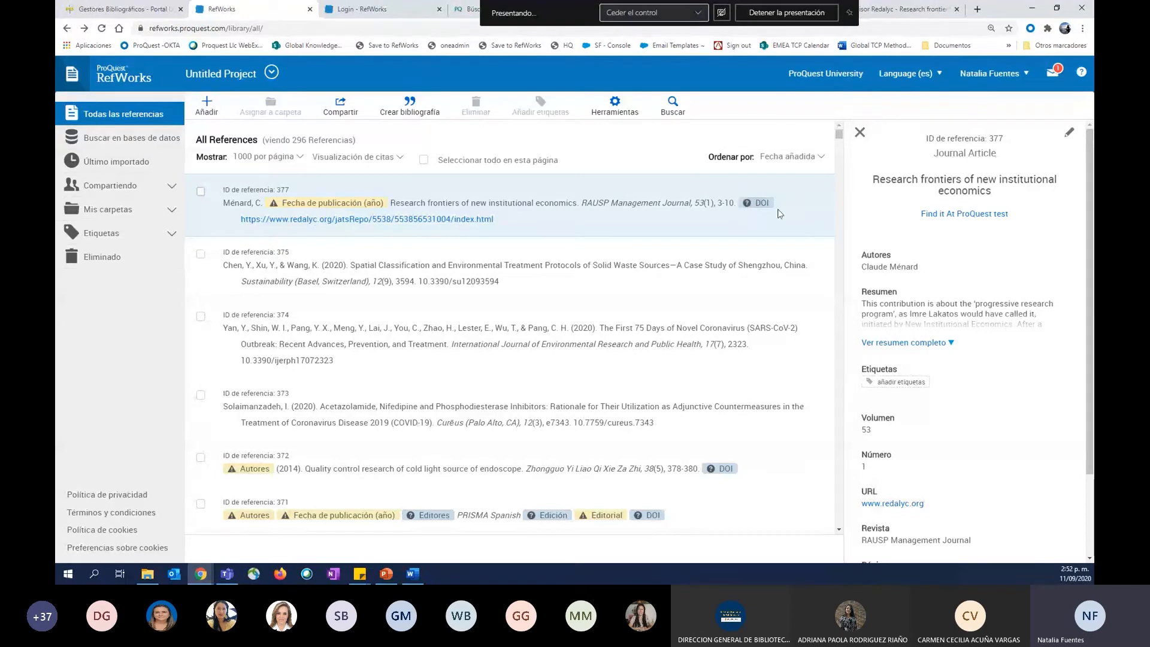
{"action": "left_click", "coordinate": [860, 133]}
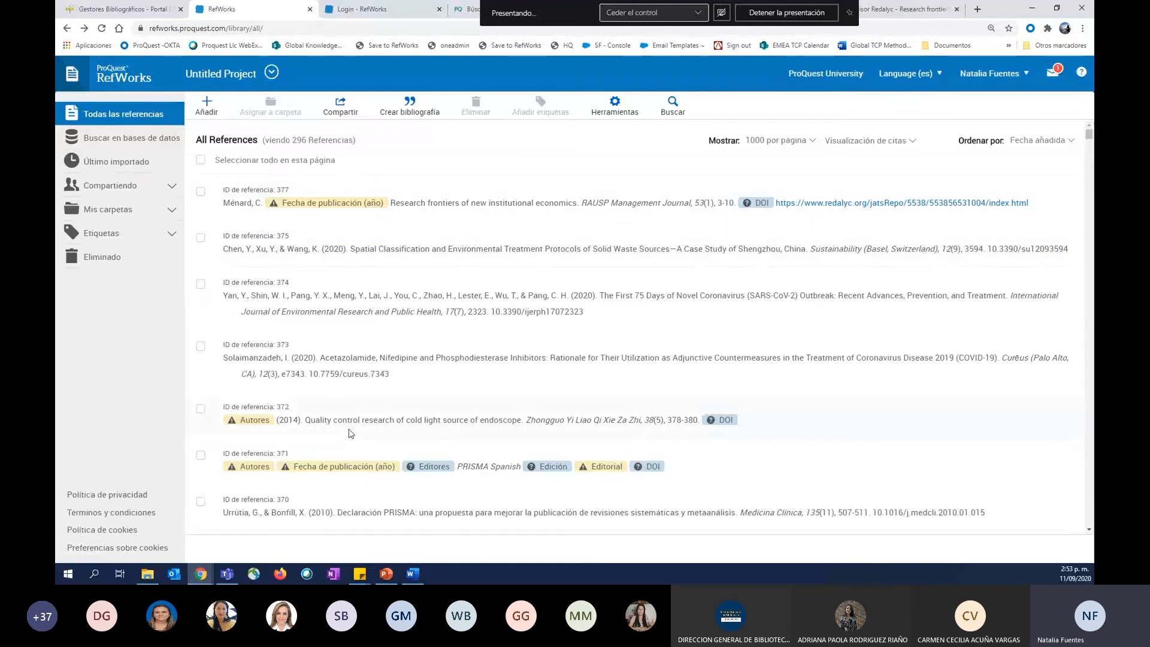
{"action": "scroll", "coordinate": [351, 433], "scroll_direction": "down", "scroll_amount": 4}
{"action": "scroll", "coordinate": [463, 357], "scroll_direction": "up", "scroll_amount": 1}
{"action": "scroll", "coordinate": [462, 357], "scroll_direction": "down", "scroll_amount": 1}
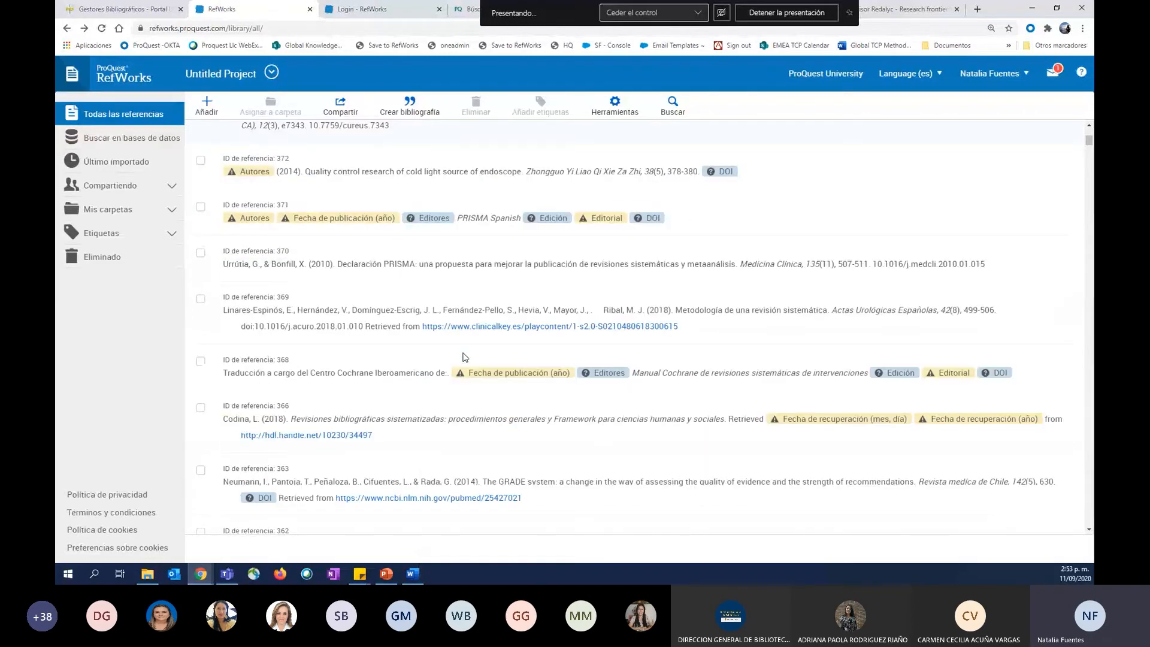
{"action": "scroll", "coordinate": [463, 357], "scroll_direction": "down", "scroll_amount": 5}
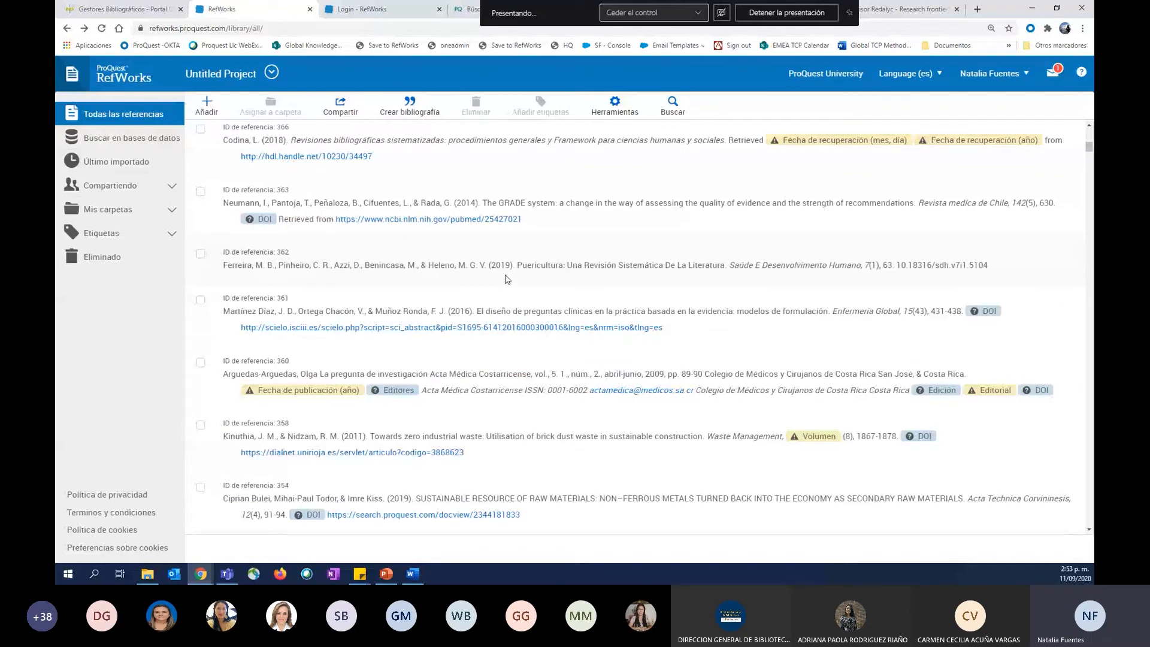
{"action": "scroll", "coordinate": [506, 279], "scroll_direction": "up", "scroll_amount": 6}
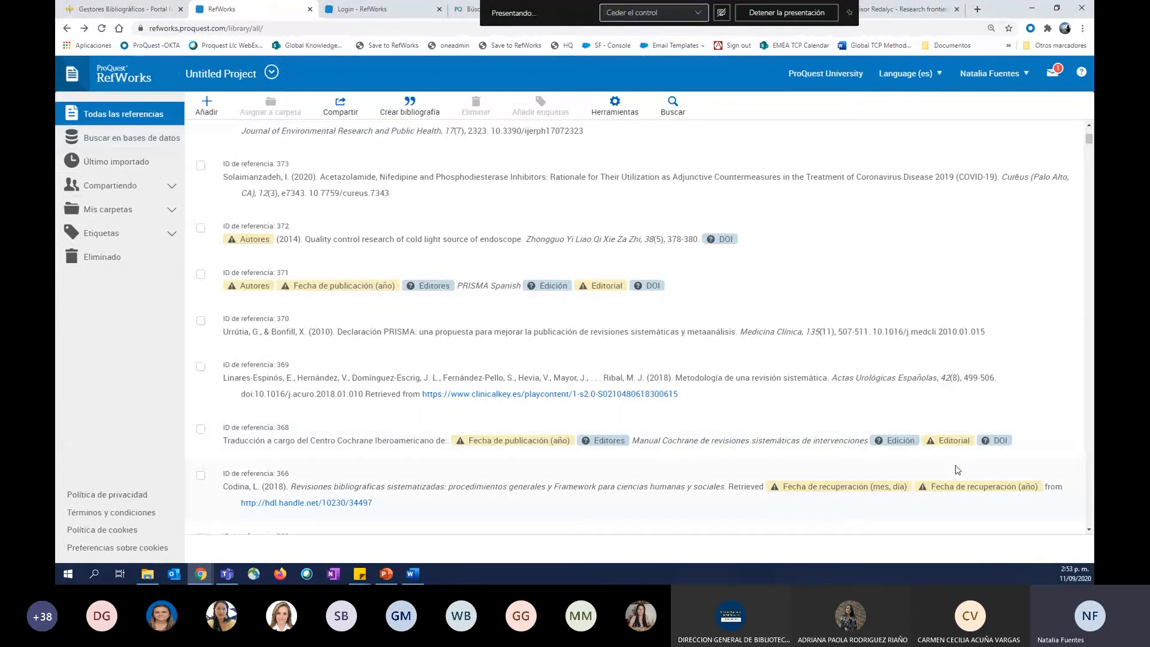
{"action": "scroll", "coordinate": [805, 268], "scroll_direction": "up", "scroll_amount": 3}
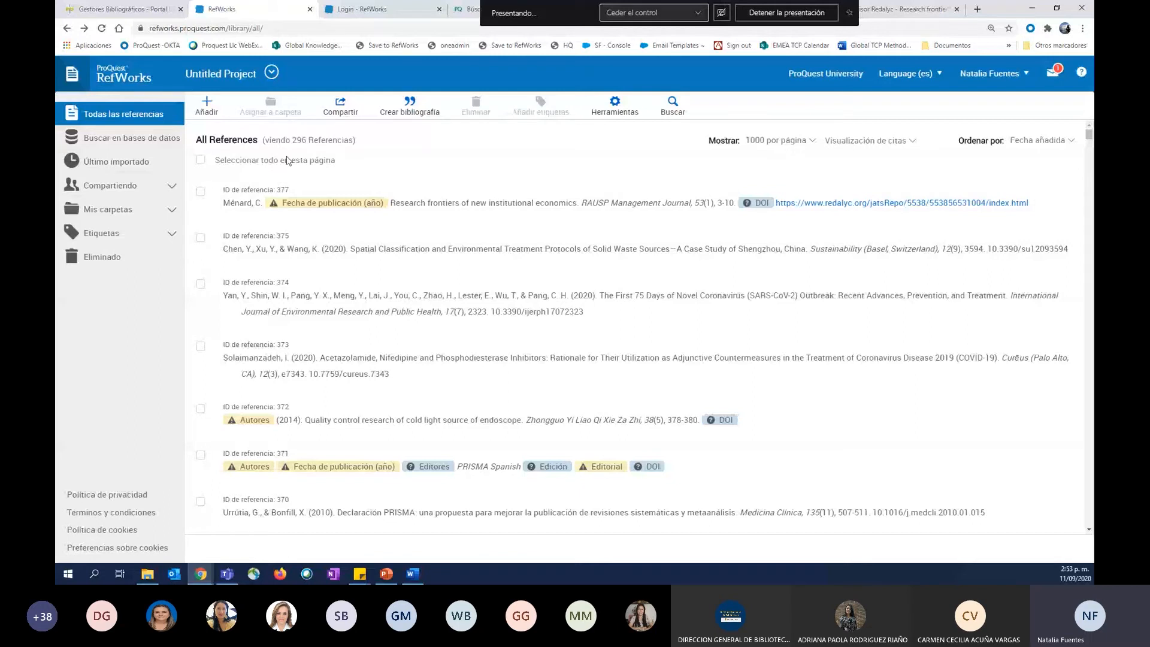
Create a new folder named Test under Mis carpetas, accepting the duplicate name, and open it.
{"action": "left_click", "coordinate": [128, 213]}
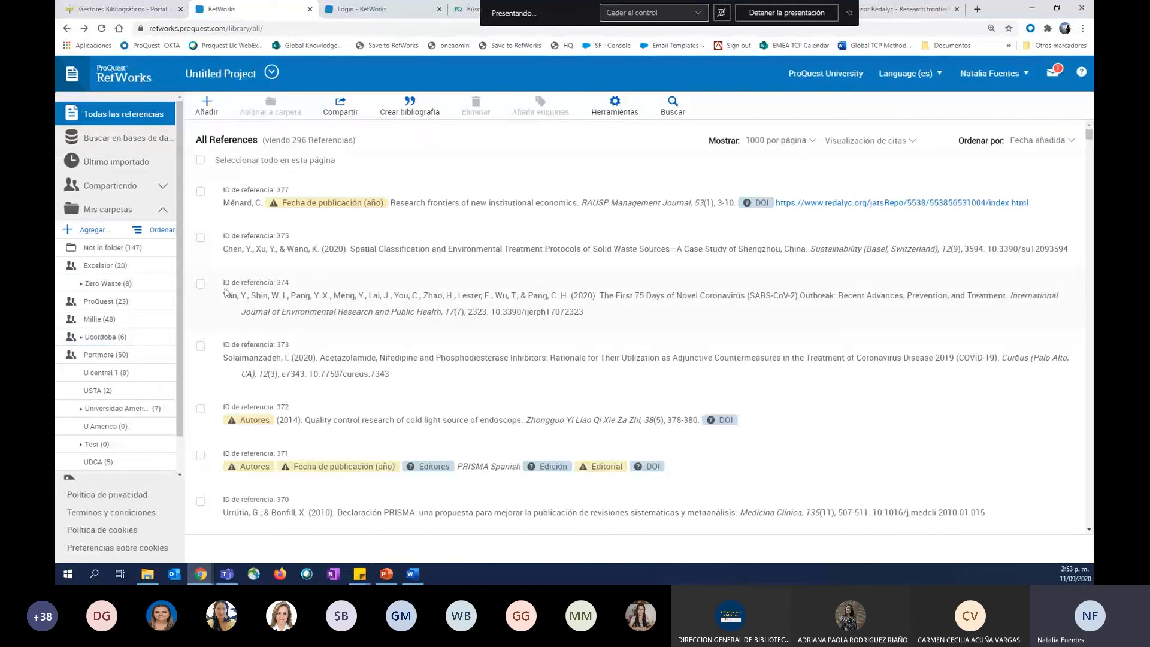
{"action": "left_click", "coordinate": [69, 231]}
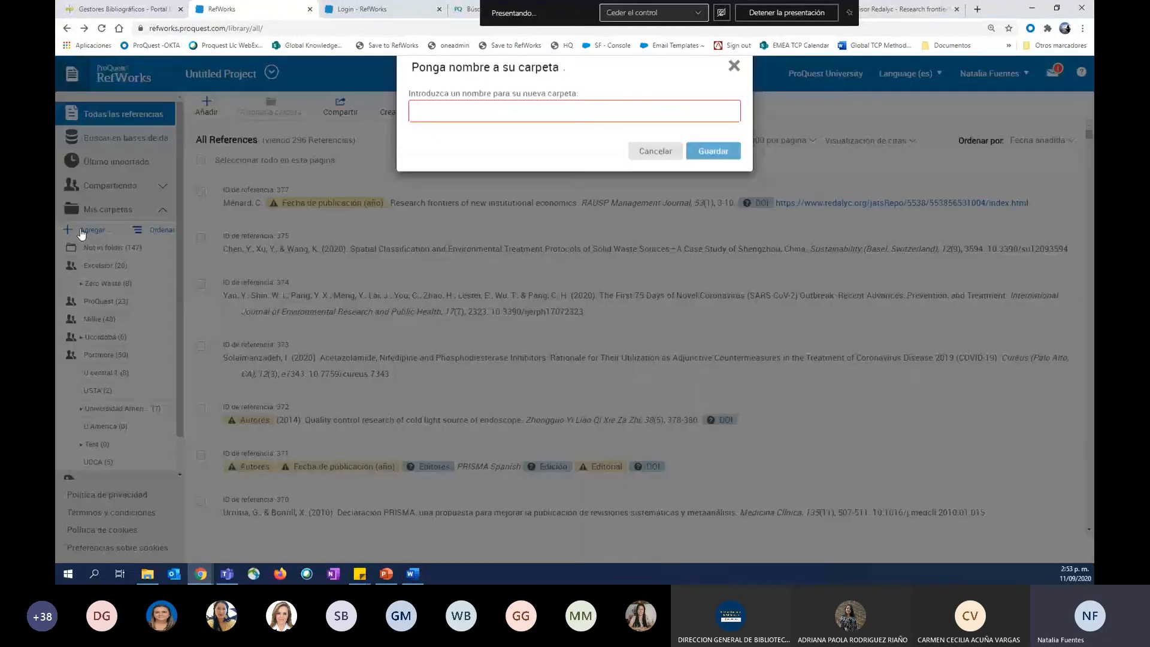
{"action": "left_click", "coordinate": [469, 139]}
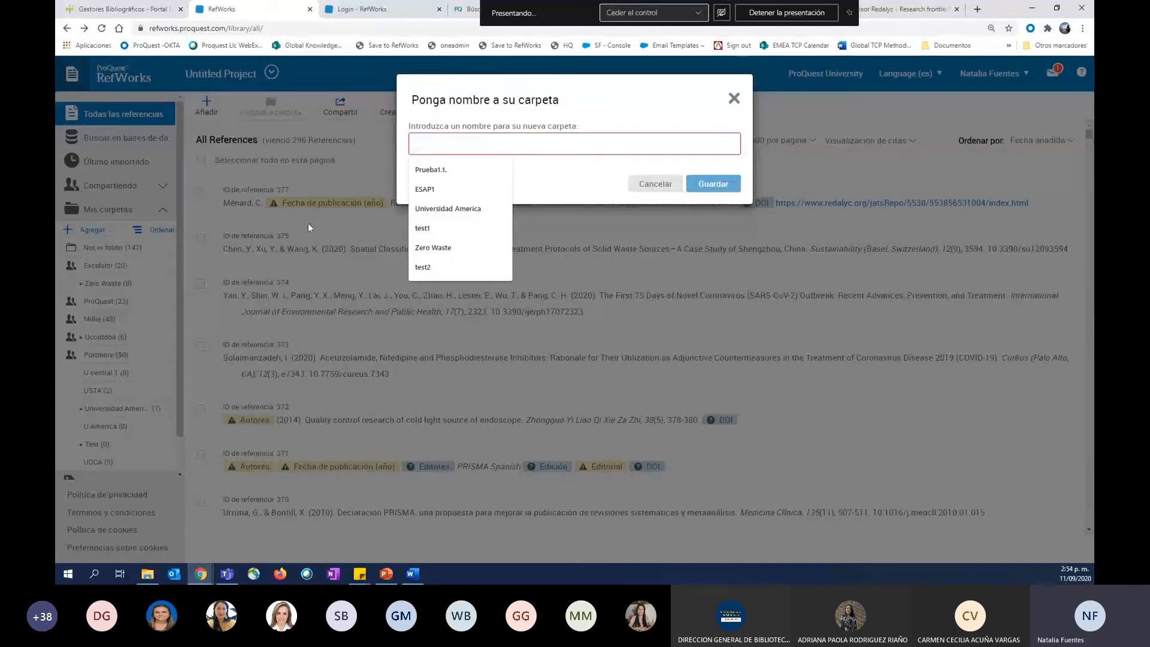
{"action": "type", "text": "test1"}
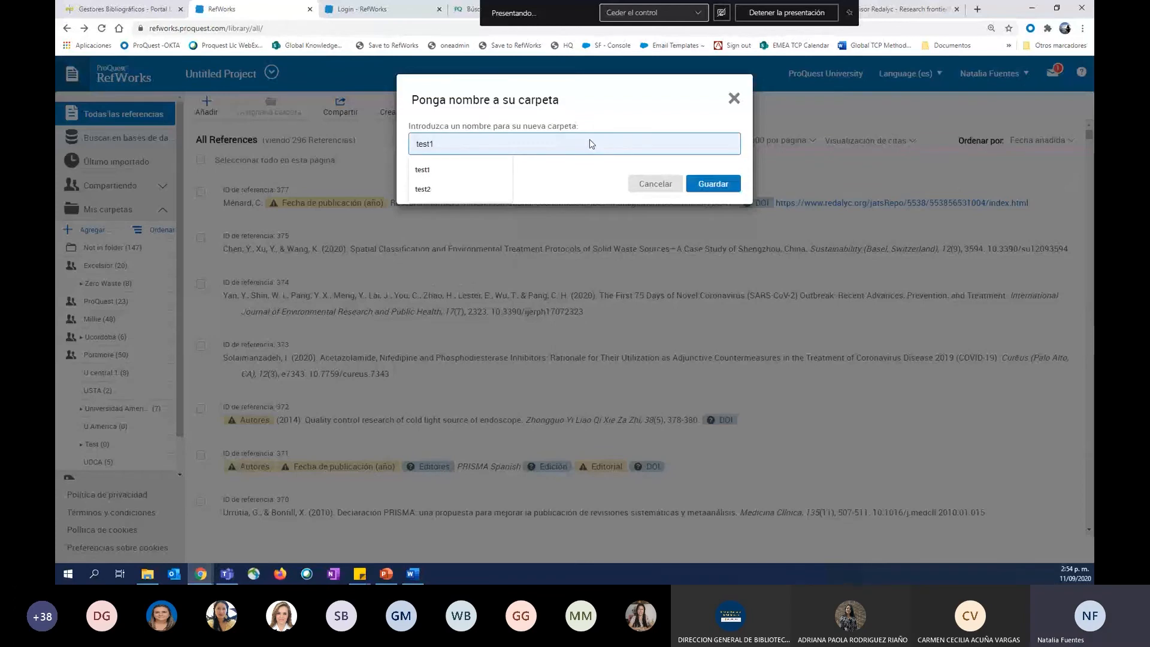
{"action": "left_click", "coordinate": [721, 187]}
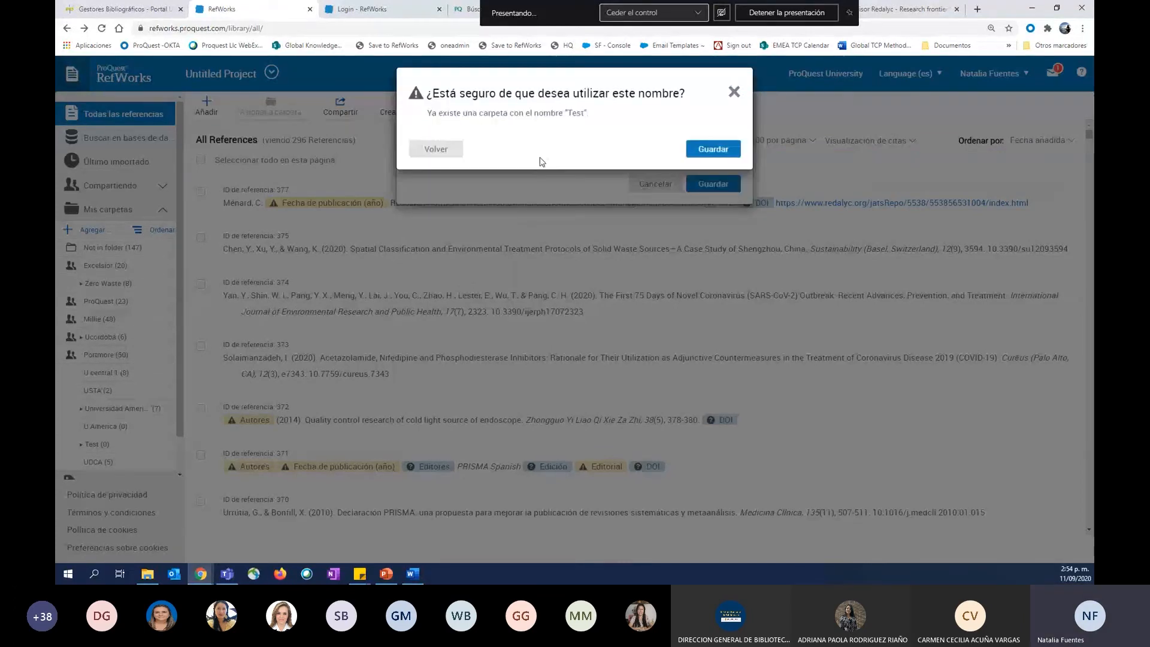
{"action": "key", "text": "Return"}
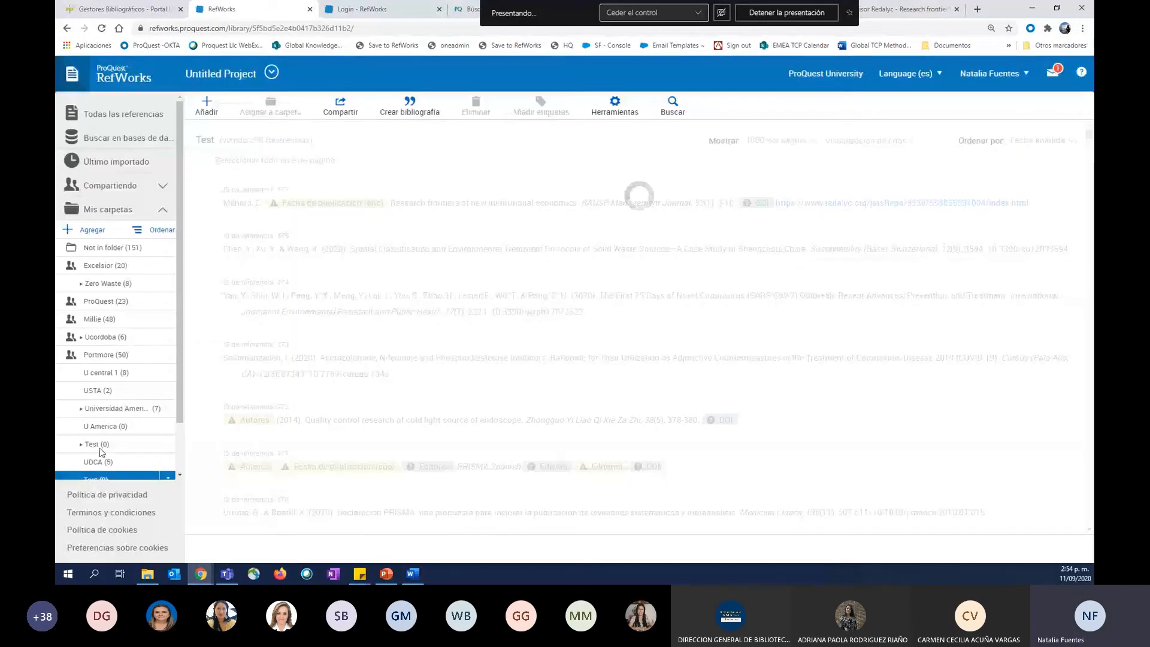
{"action": "left_click", "coordinate": [107, 478]}
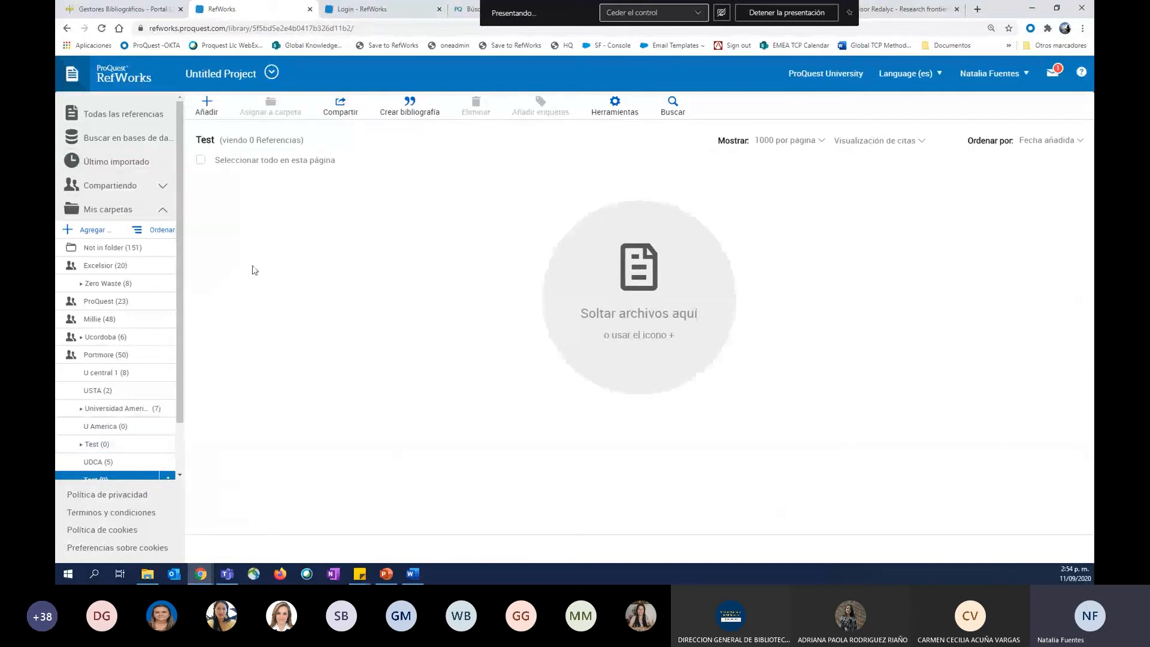
Select references 375, 374, 373 and 372 in Todas las referencias and review the folders they can be assigned to.
{"action": "left_click", "coordinate": [127, 124]}
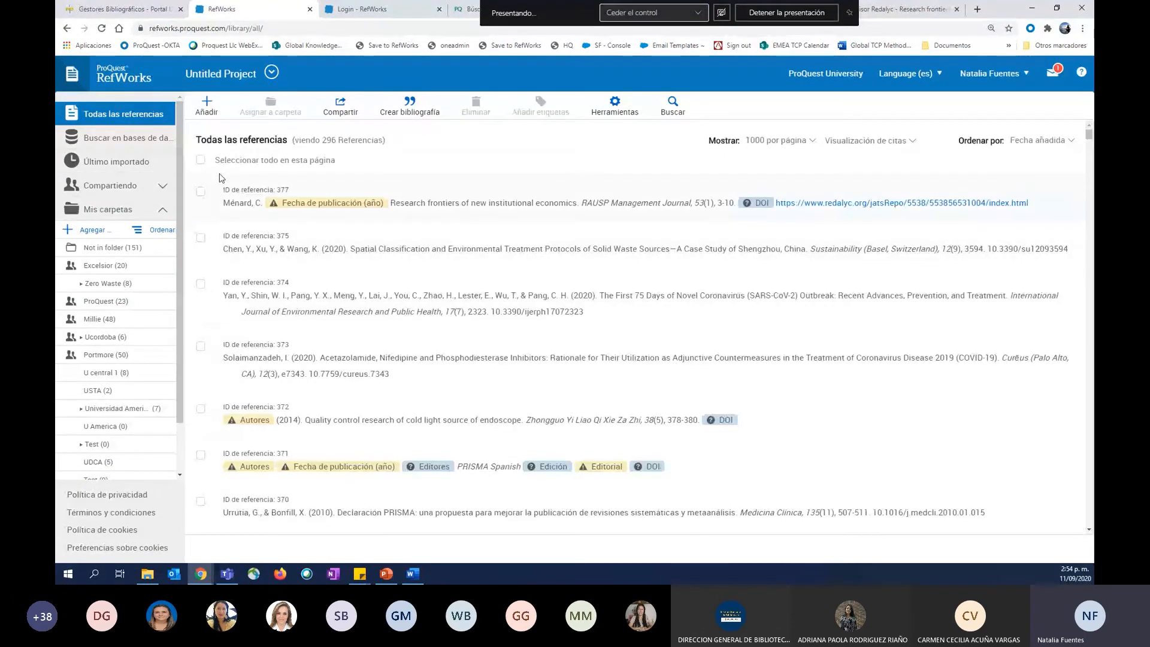
{"action": "left_click", "coordinate": [201, 238]}
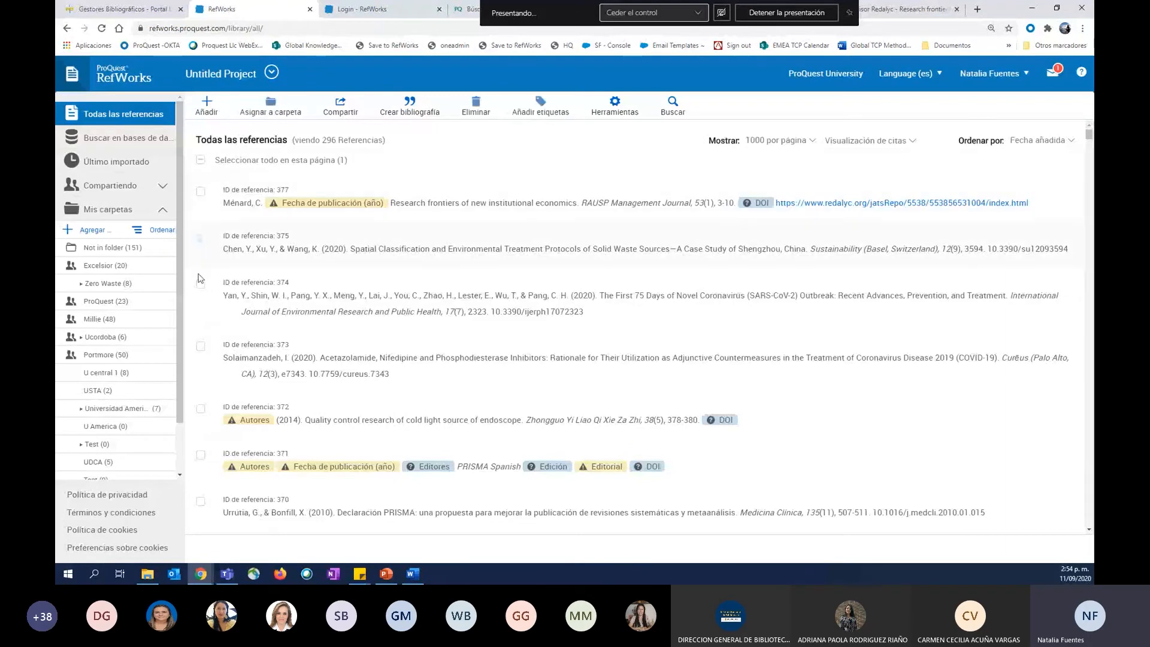
{"action": "left_click", "coordinate": [201, 282]}
{"action": "left_click", "coordinate": [201, 346]}
{"action": "left_click", "coordinate": [201, 409]}
{"action": "left_click", "coordinate": [270, 106]}
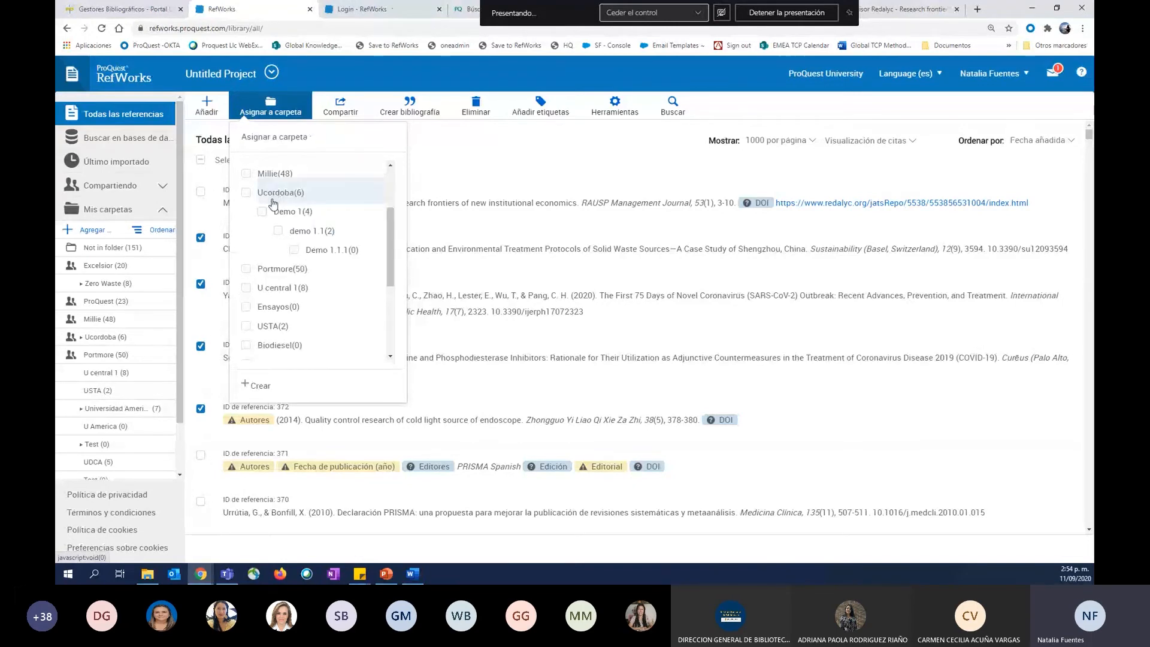
{"action": "scroll", "coordinate": [336, 252], "scroll_direction": "down", "scroll_amount": 2}
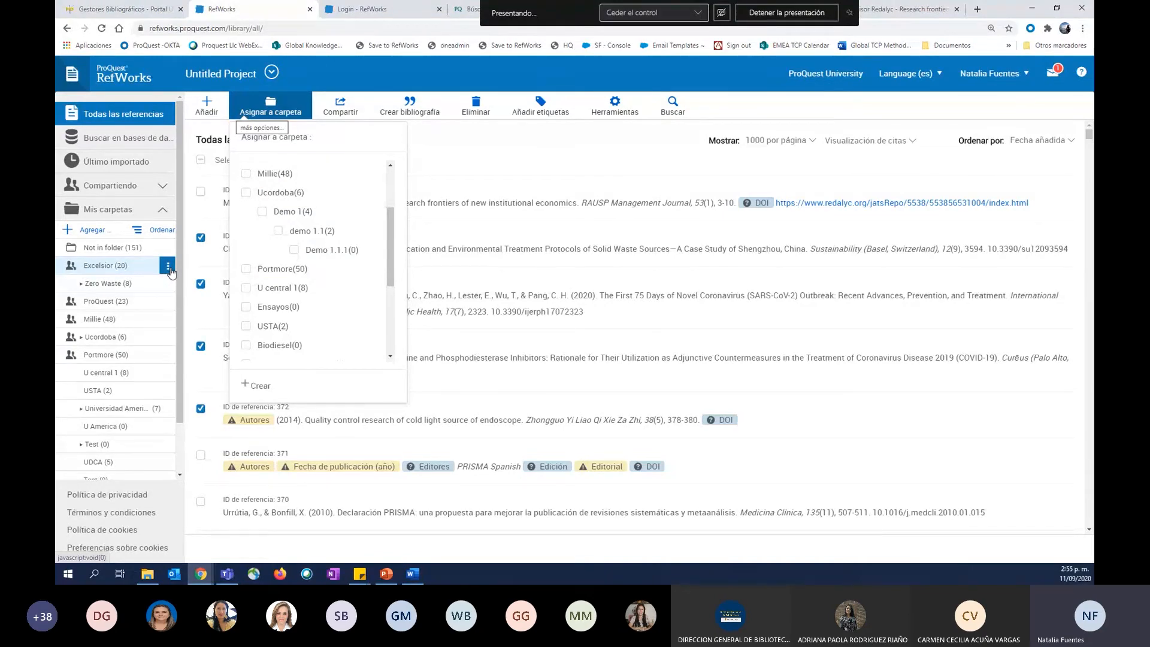
Open the Excelsior folder, review the management options it offers, and close them without choosing any.
{"action": "left_click", "coordinate": [167, 267]}
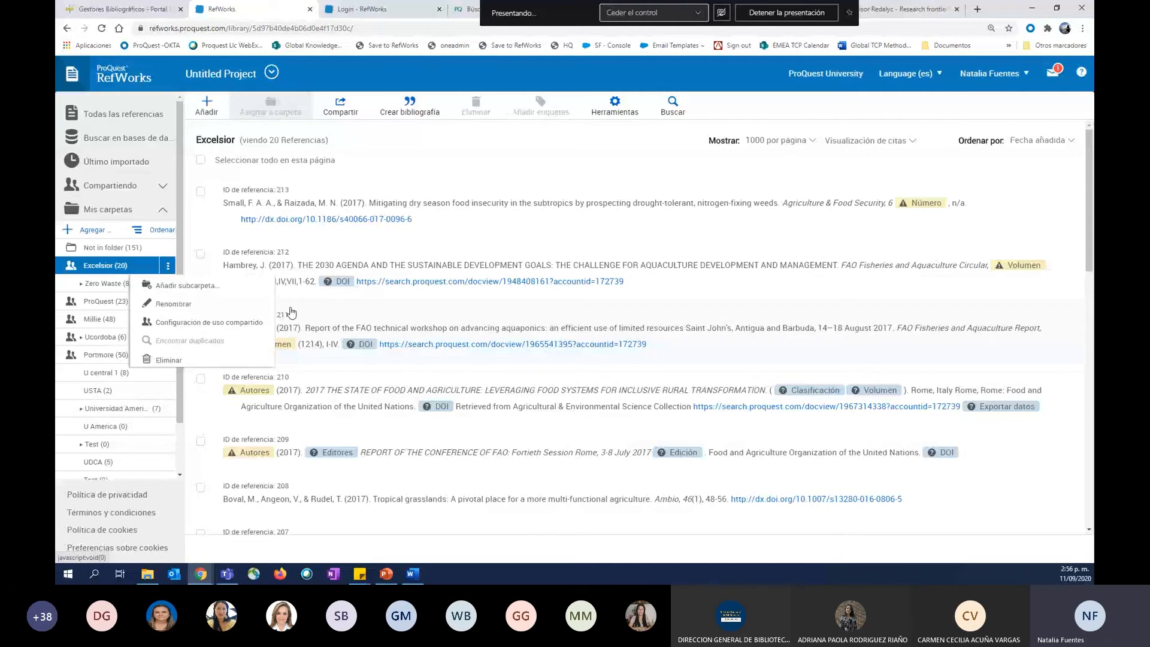
{"action": "left_click", "coordinate": [121, 243]}
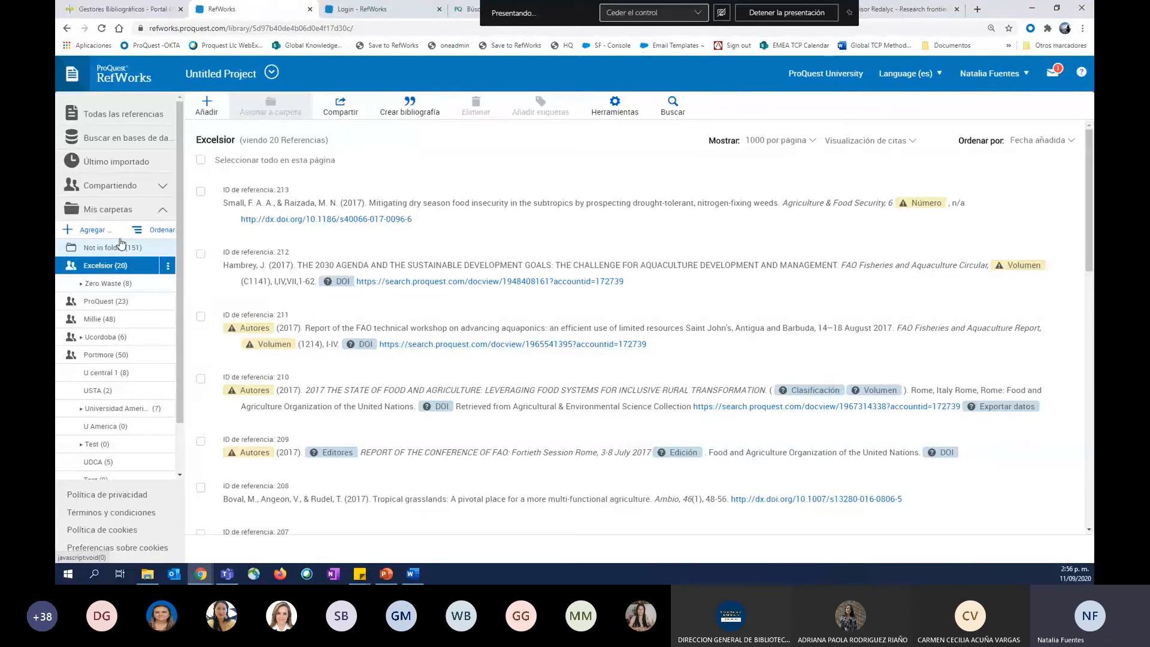
Sort the folders alphabetically (A-Z), then restore the Personalizar (arrastrar y soltar) order.
{"action": "left_click", "coordinate": [137, 231]}
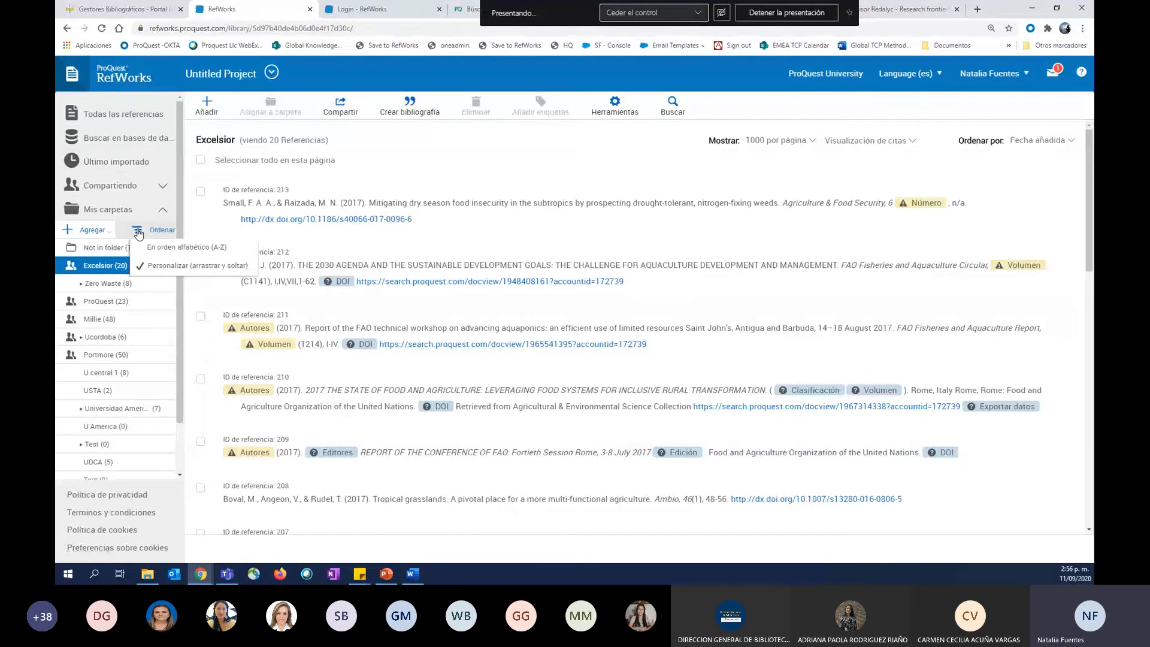
{"action": "left_click", "coordinate": [173, 247]}
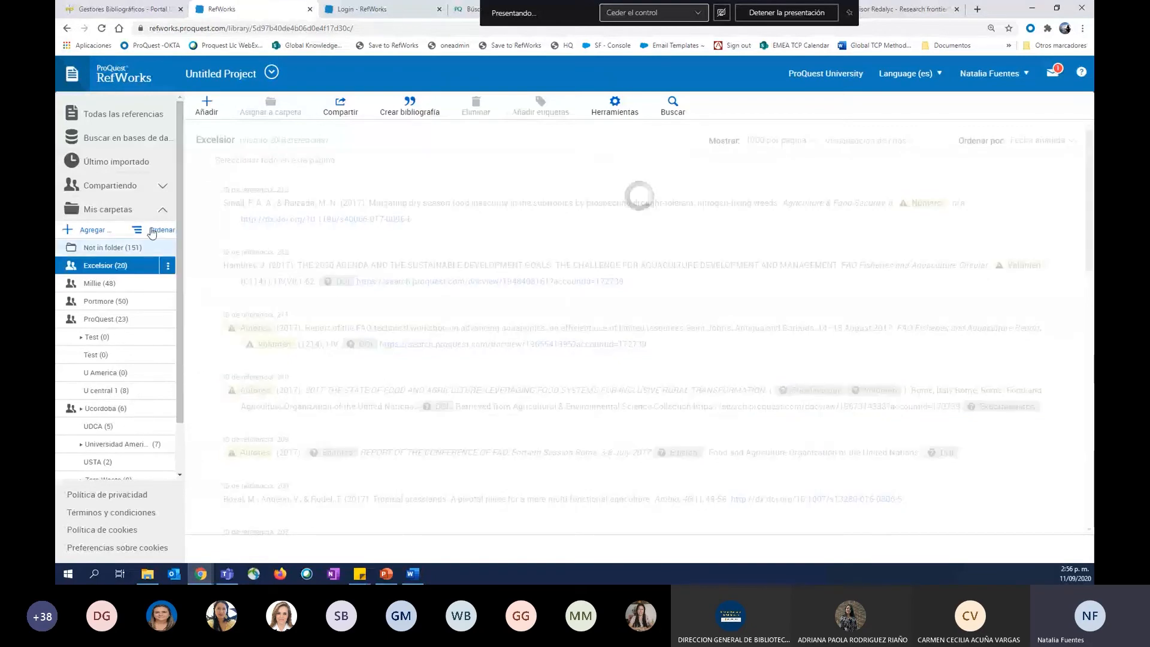
{"action": "left_click", "coordinate": [152, 231]}
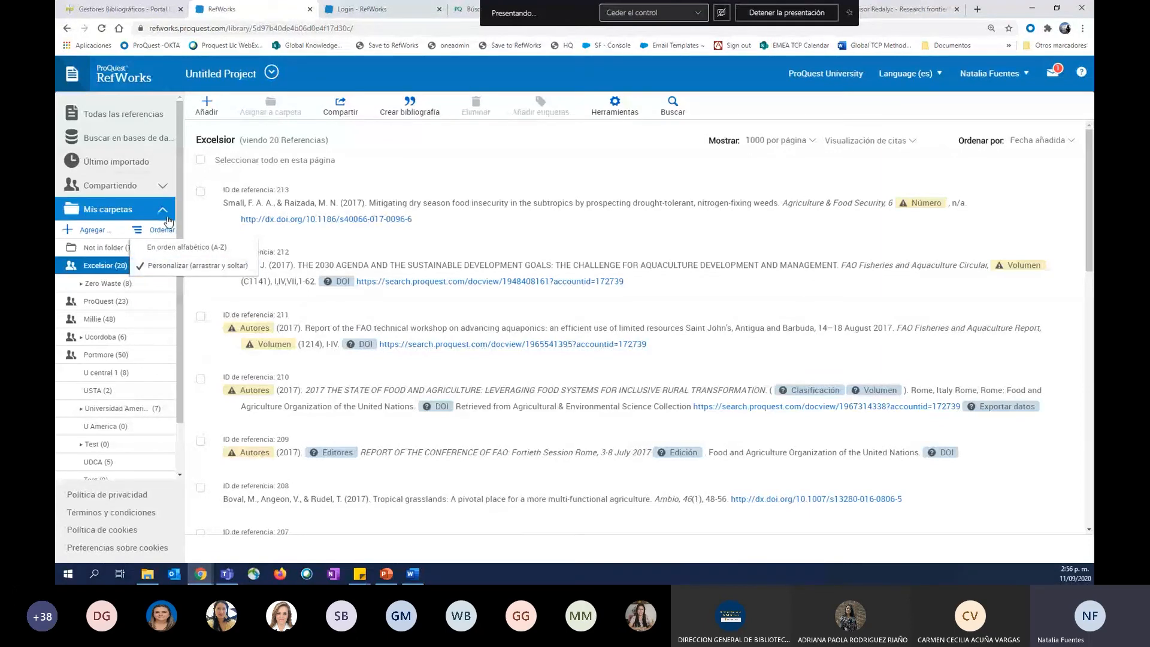
Rearrange the folders under Mis carpetas as Ucordoba, Zero Waste, Millie, ProQuest, Excelsior, Portmore, and collapse the folder list.
{"action": "left_click", "coordinate": [88, 267]}
{"action": "left_click_drag", "start_coordinate": [88, 267], "coordinate": [91, 317]}
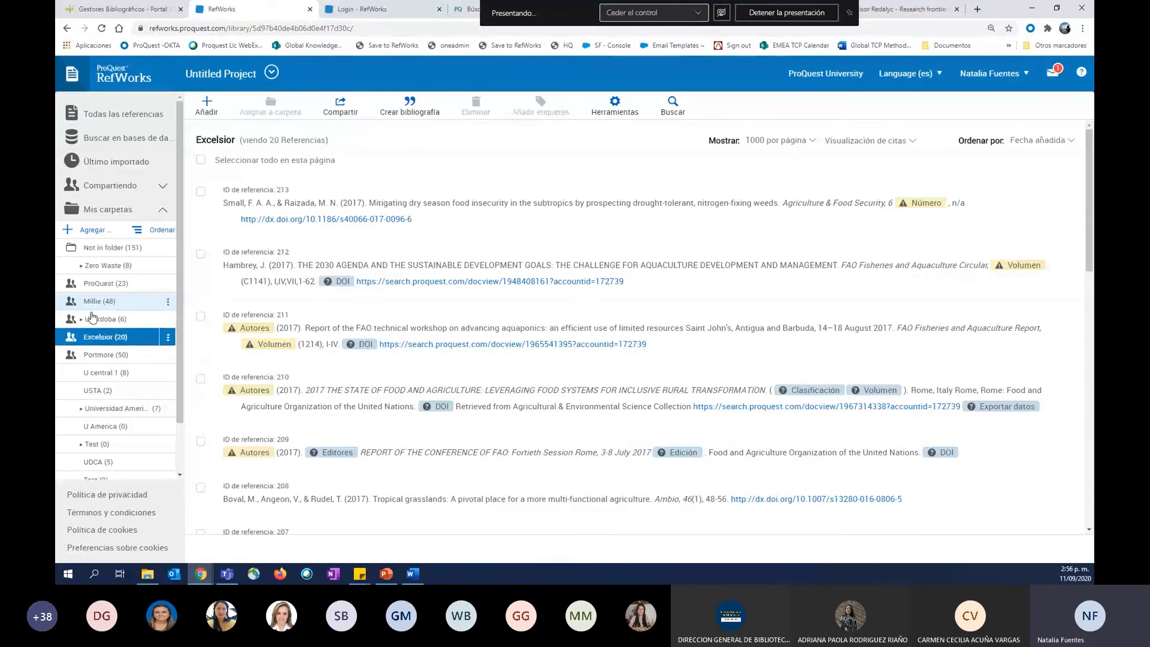
{"action": "left_click", "coordinate": [90, 301]}
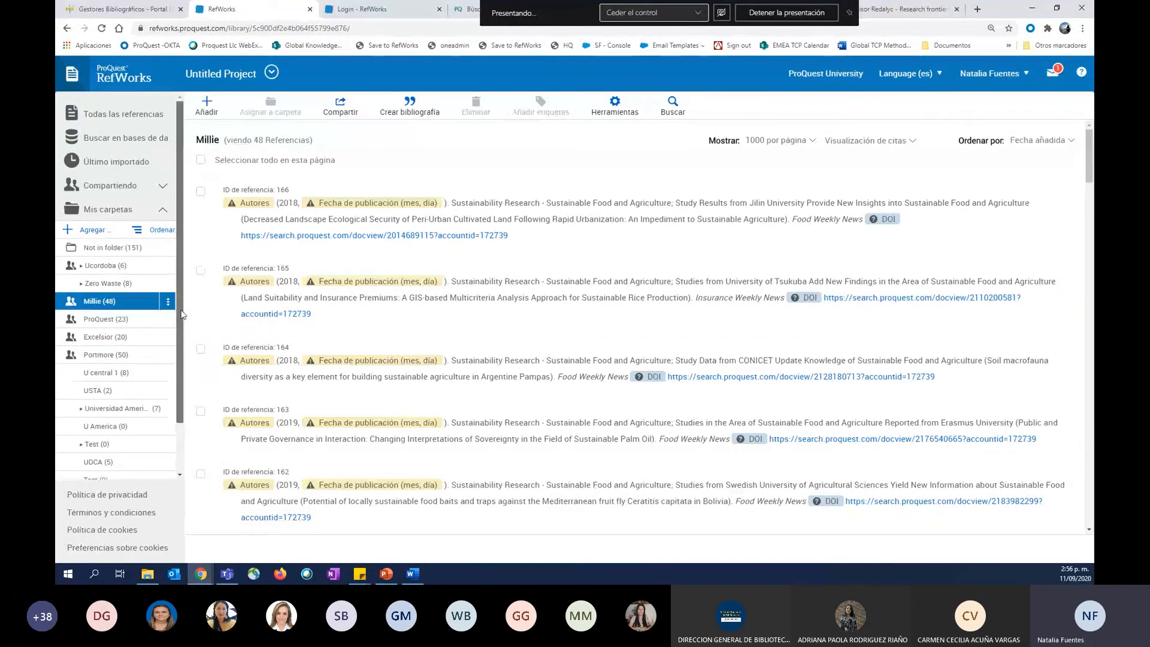
{"action": "left_click", "coordinate": [132, 211]}
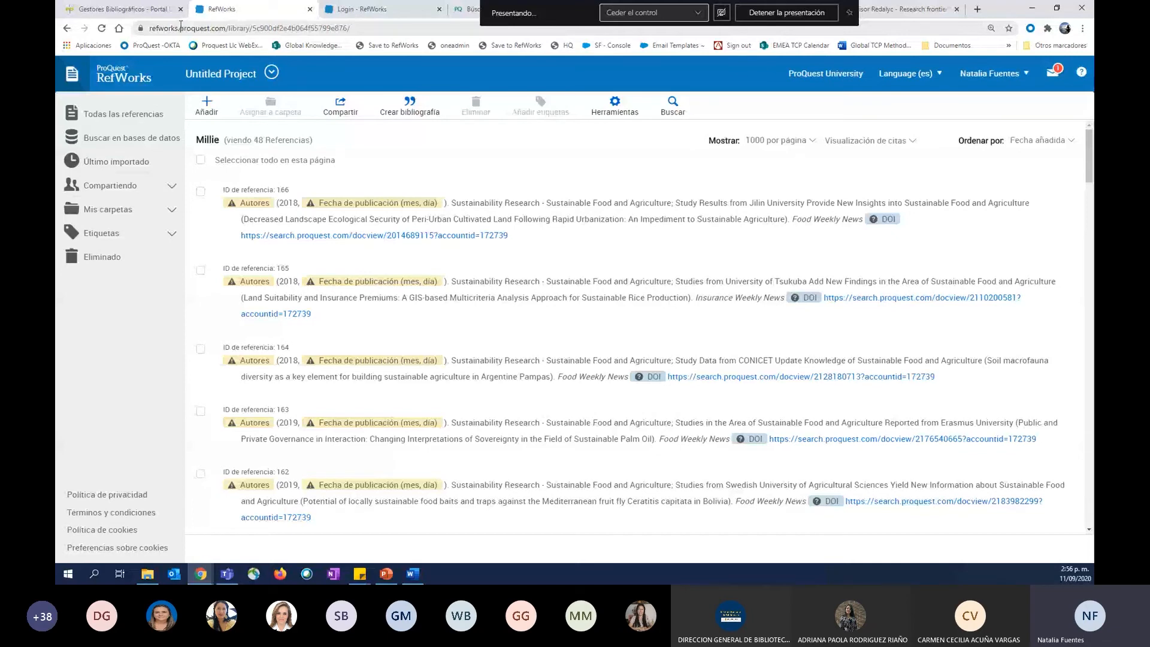
Open project management and create a new project named UniMinuto.
{"action": "left_click", "coordinate": [271, 72]}
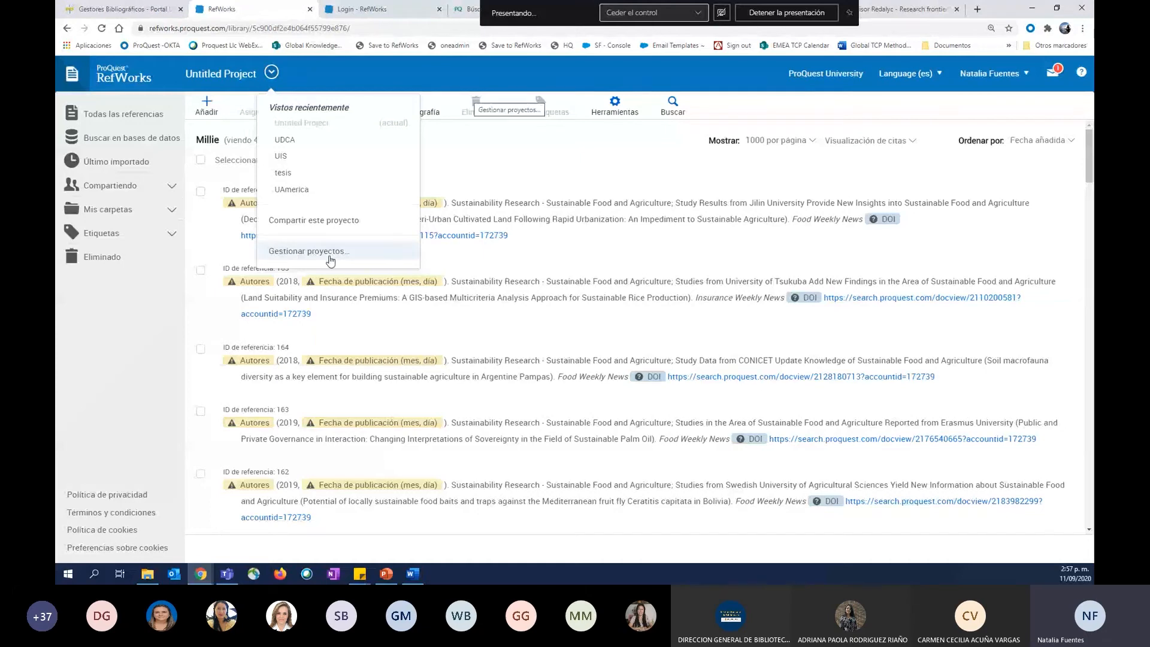
{"action": "left_click", "coordinate": [293, 251]}
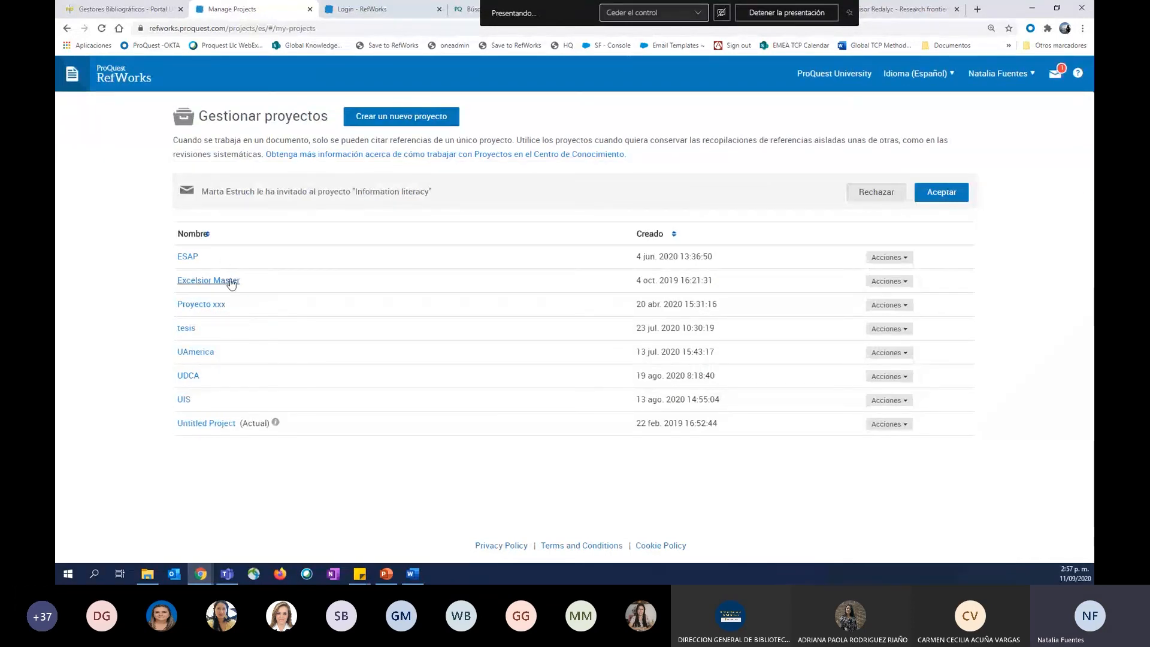
{"action": "left_click", "coordinate": [408, 122]}
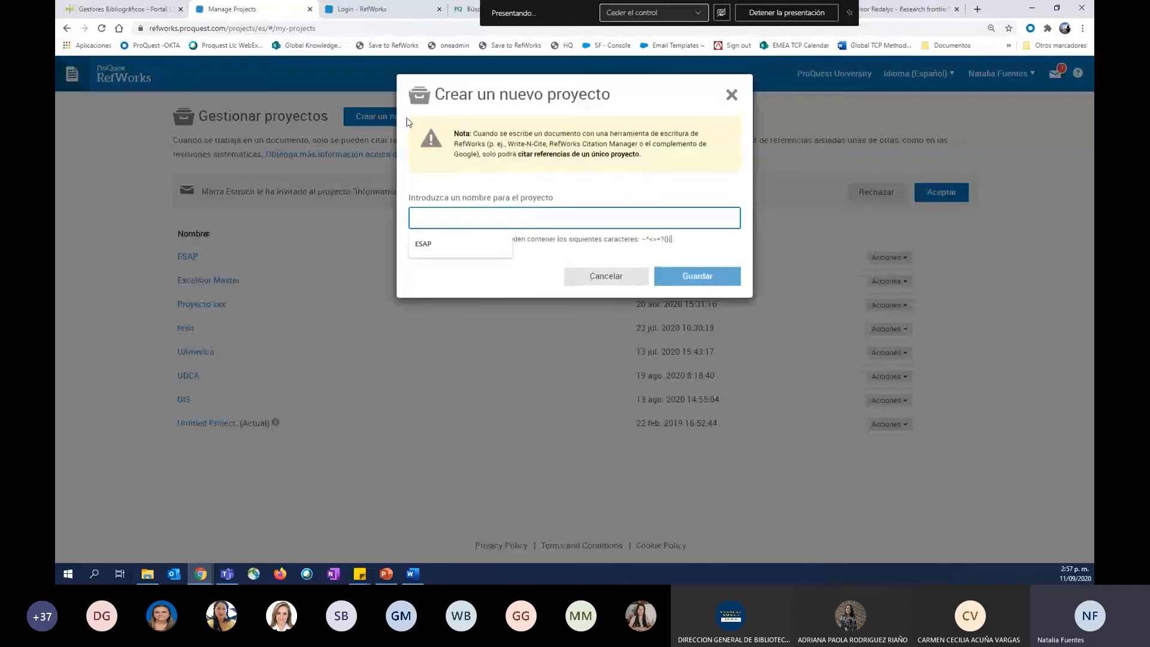
{"action": "type", "text": "UniMinuto"}
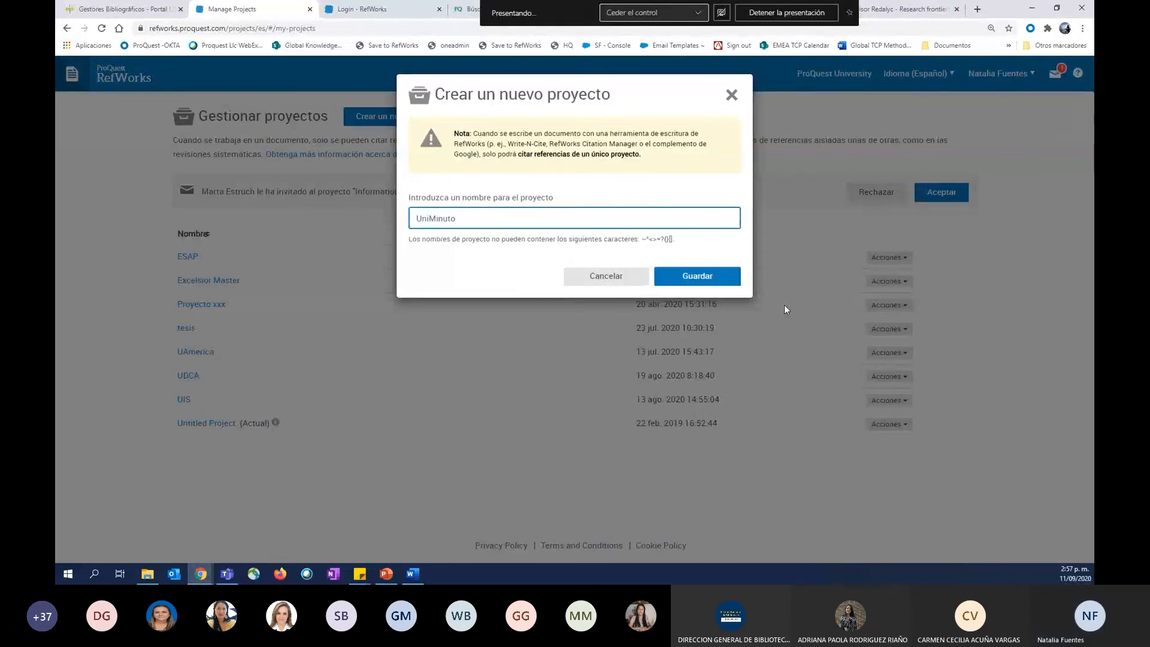
{"action": "left_click", "coordinate": [696, 267]}
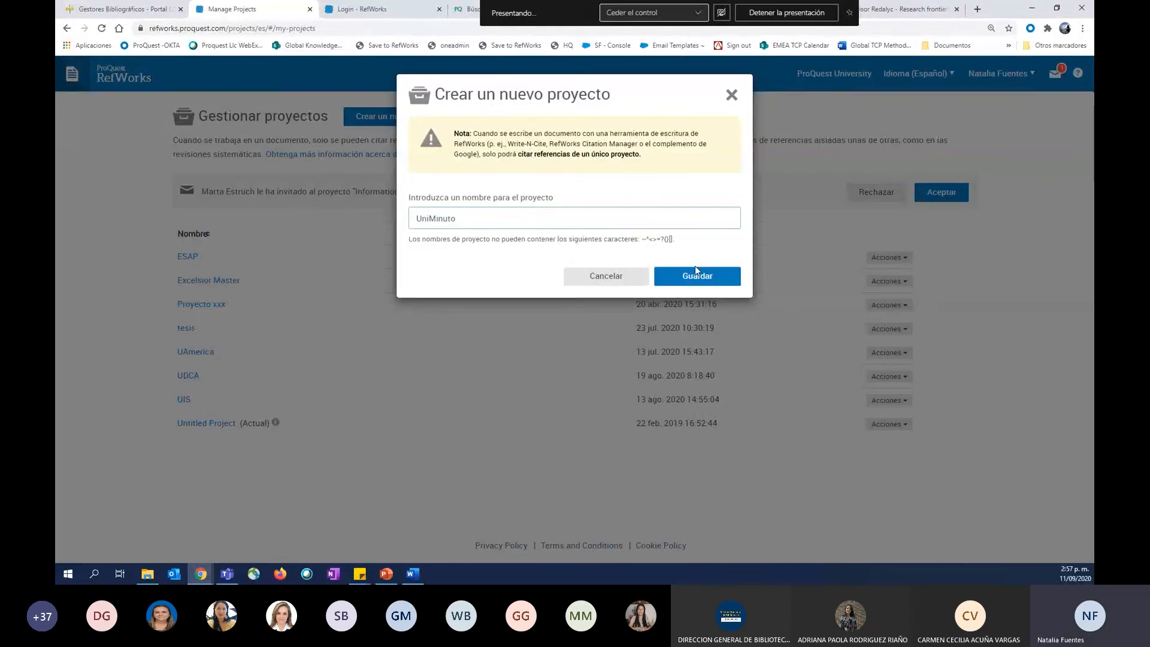
{"action": "left_click", "coordinate": [697, 282]}
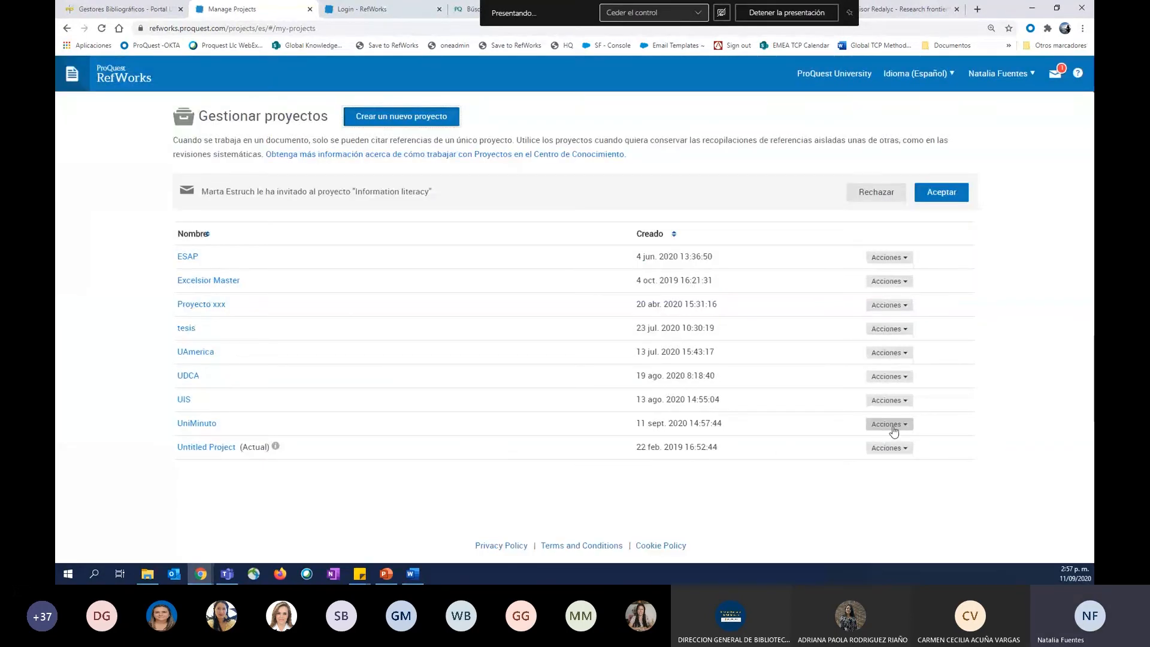
Review the sharing options for the UniMinuto project and close them without inviting anyone.
{"action": "left_click", "coordinate": [884, 427]}
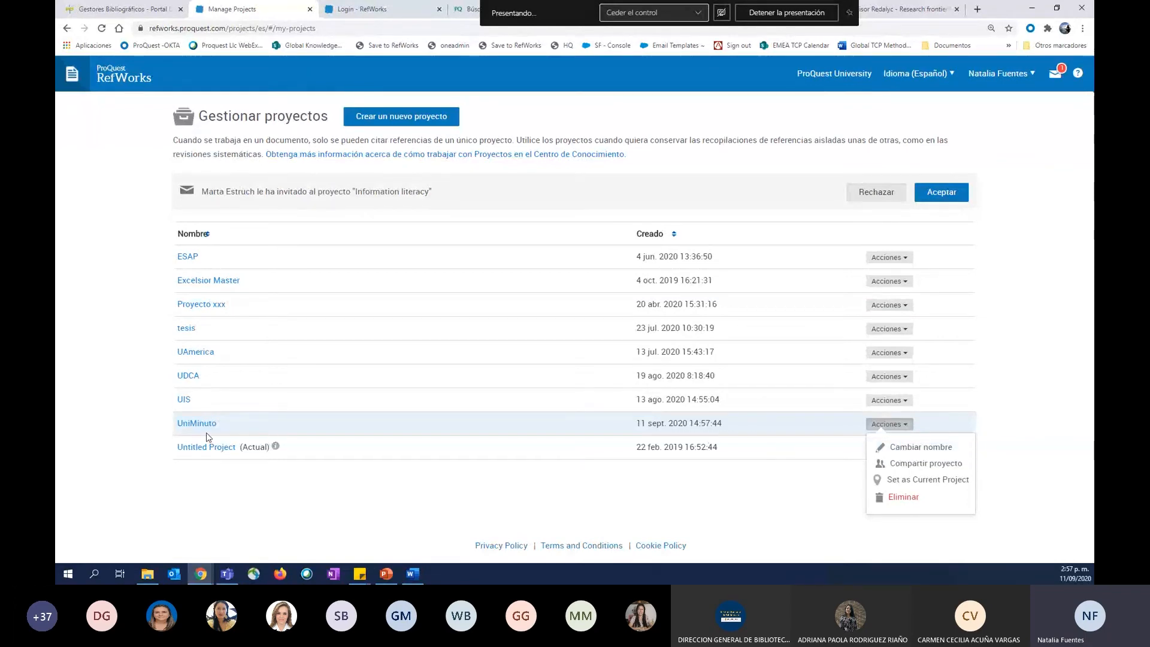
{"action": "left_click", "coordinate": [935, 464]}
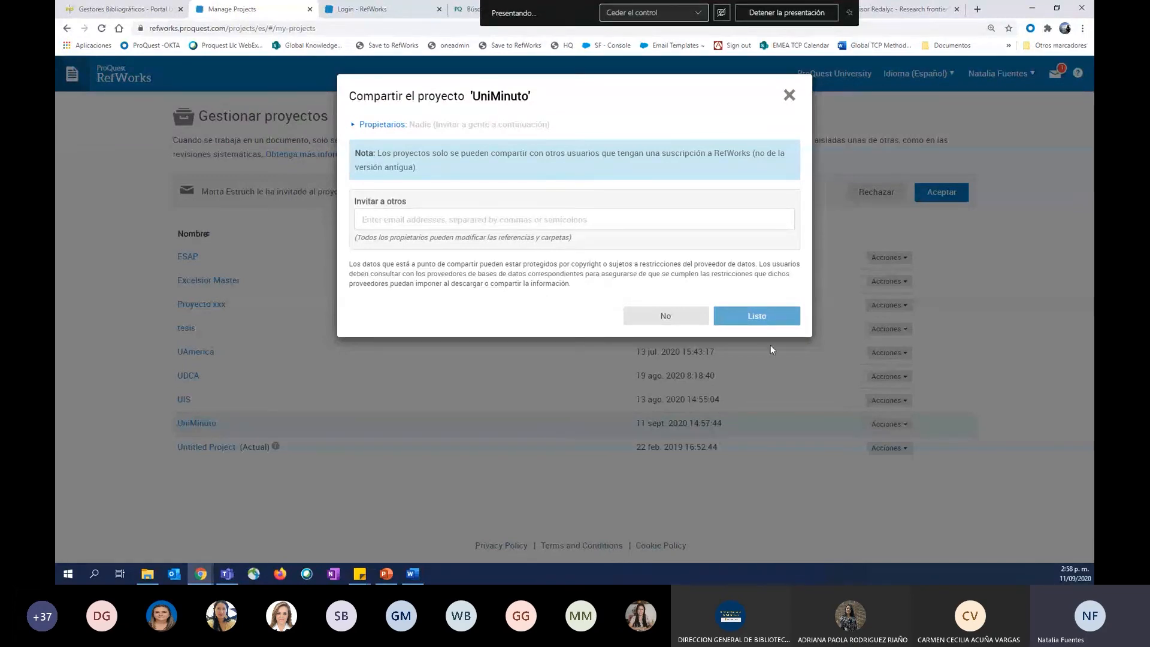
{"action": "left_click", "coordinate": [791, 96]}
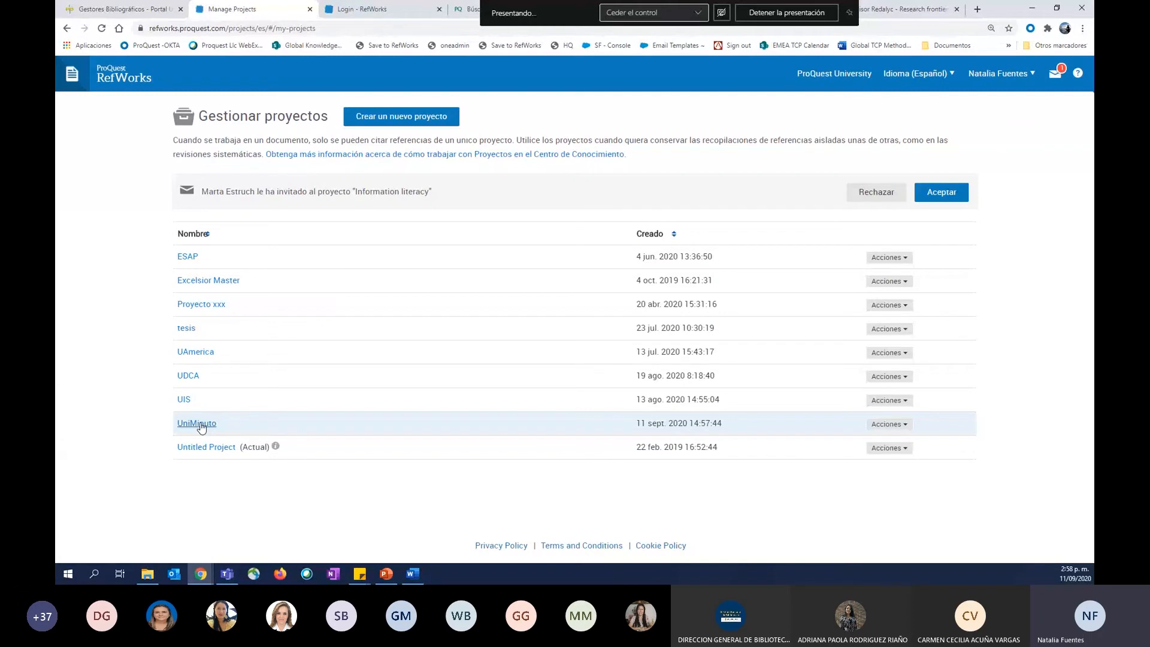
Open the UniMinuto project, look through its Último importado and Mis carpetas sections, and return to Untitled Project.
{"action": "left_click", "coordinate": [200, 424]}
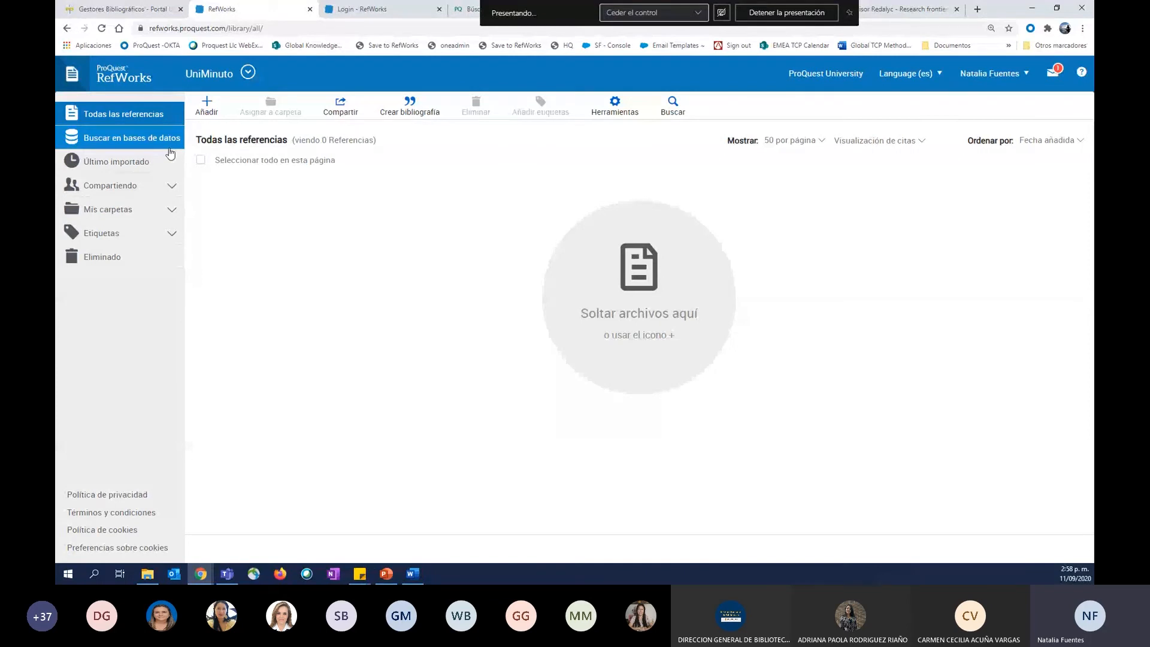
{"action": "left_click", "coordinate": [146, 142]}
{"action": "left_click", "coordinate": [135, 161]}
{"action": "left_click", "coordinate": [127, 207]}
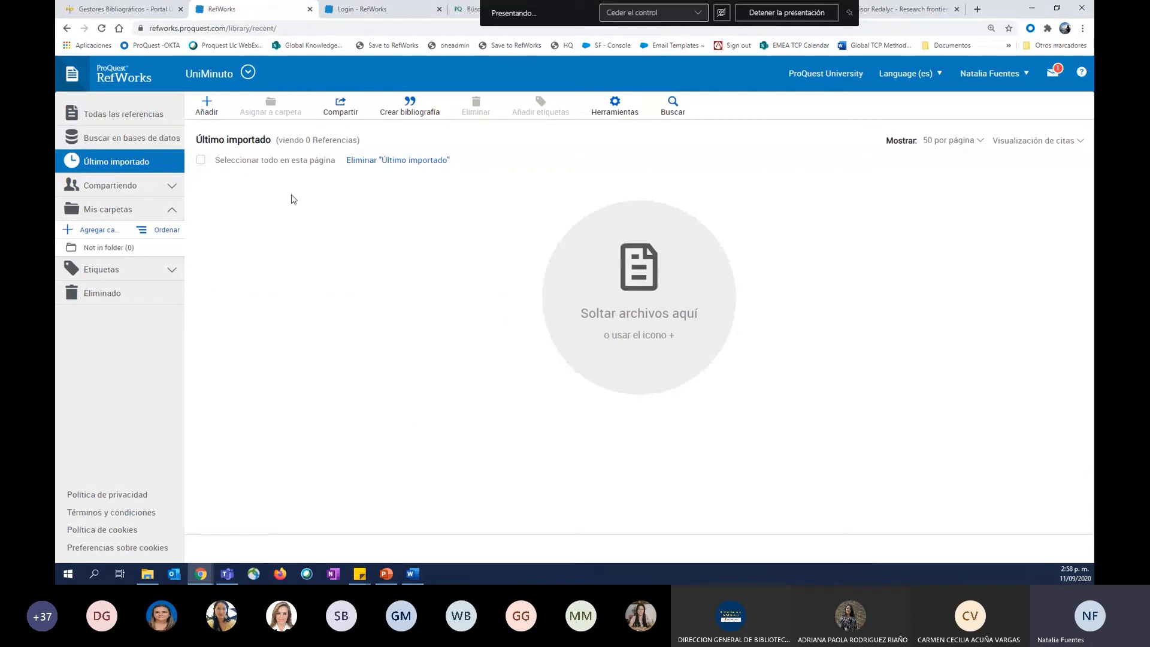
{"action": "left_click", "coordinate": [249, 74]}
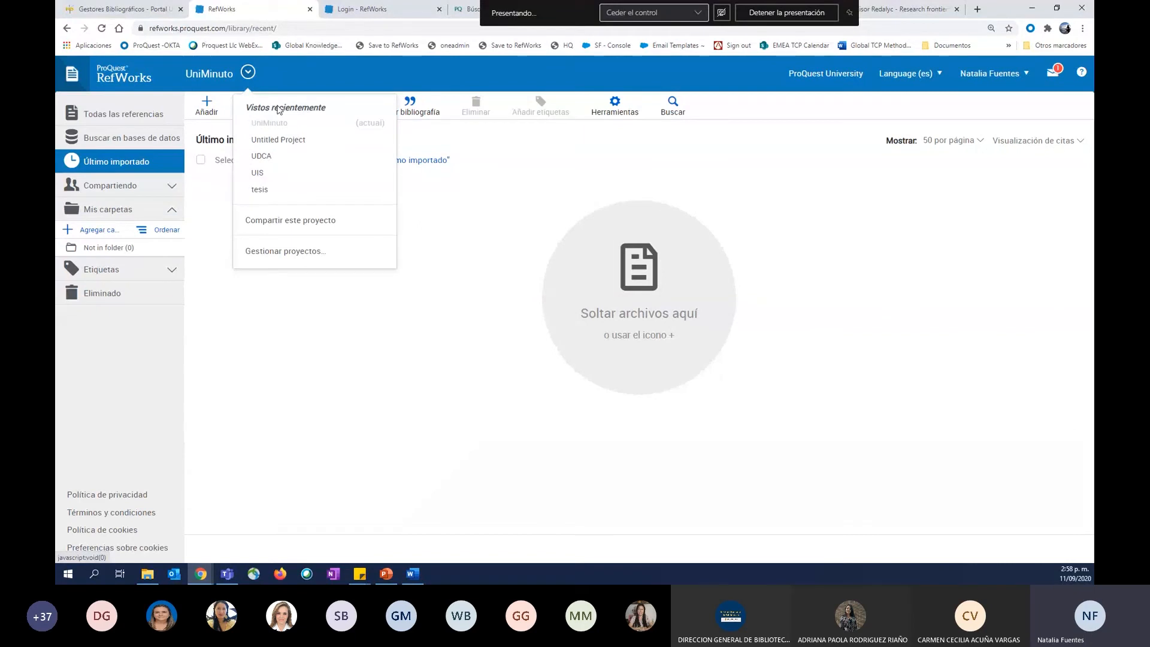
{"action": "left_click", "coordinate": [291, 140]}
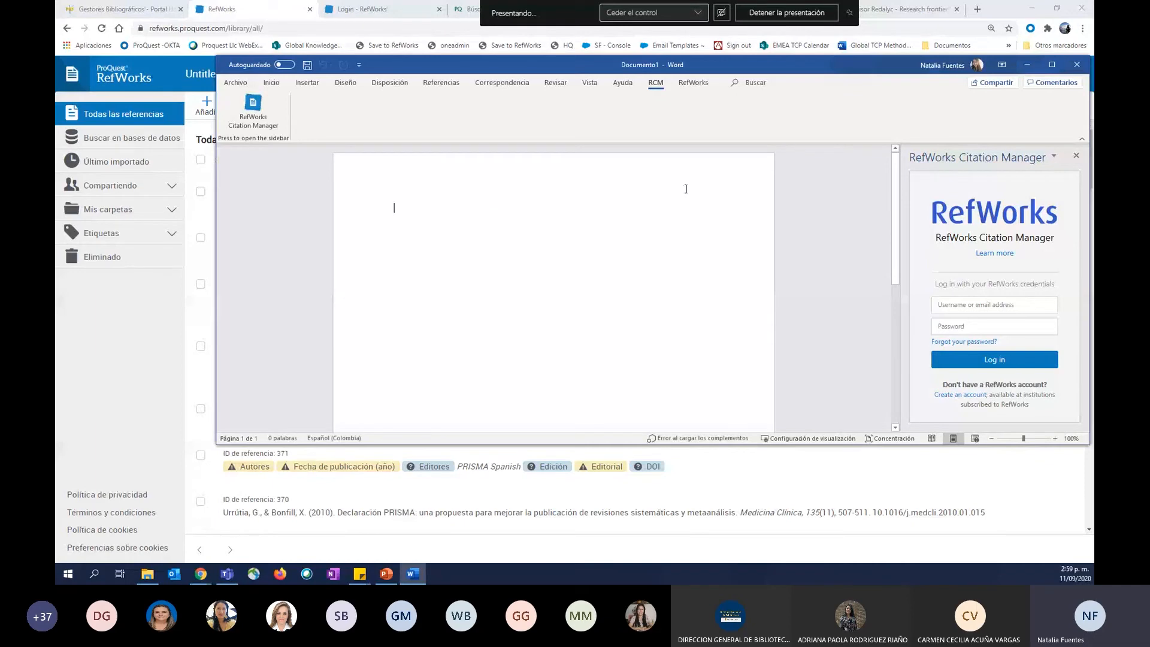
Compare the RefWorks and RCM add-in tools in Word, close the RefWorks Citation Manager pane, and show the RefWorks tools.
{"action": "left_click", "coordinate": [695, 87]}
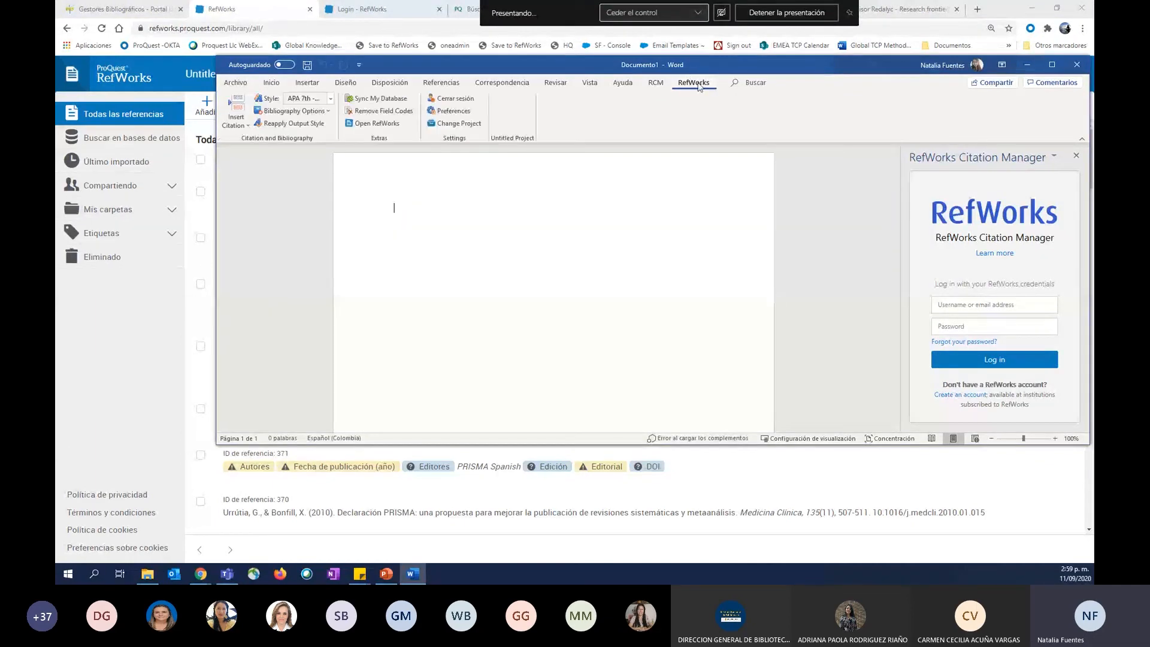
{"action": "left_click", "coordinate": [656, 82]}
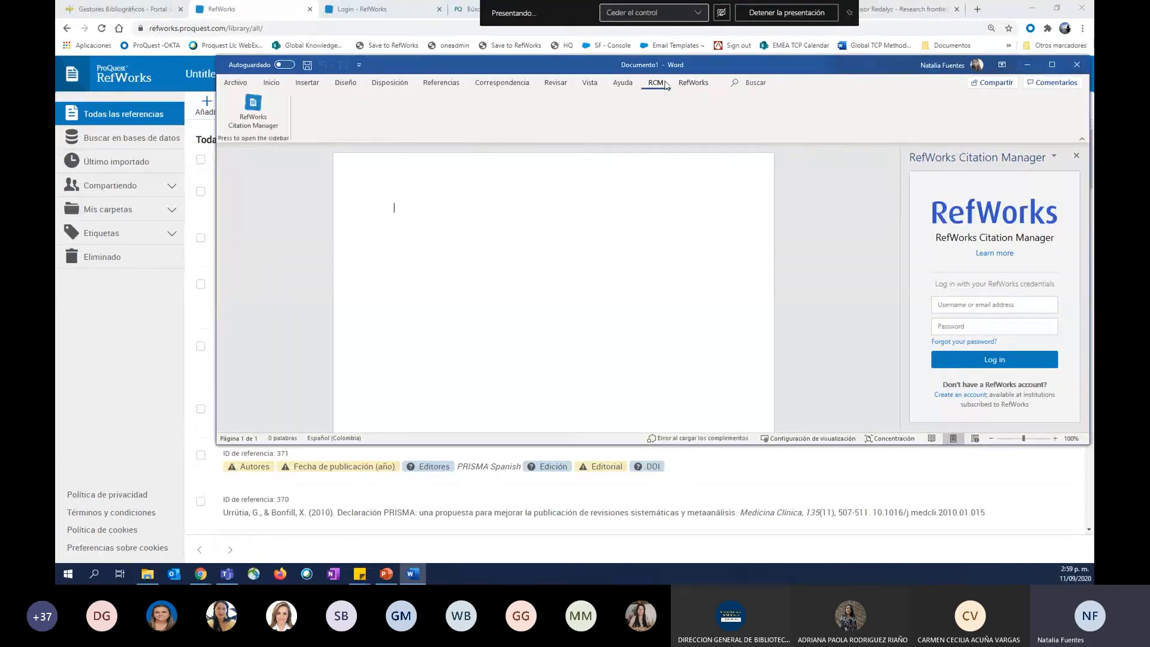
{"action": "left_click", "coordinate": [1077, 155]}
{"action": "left_click", "coordinate": [693, 83]}
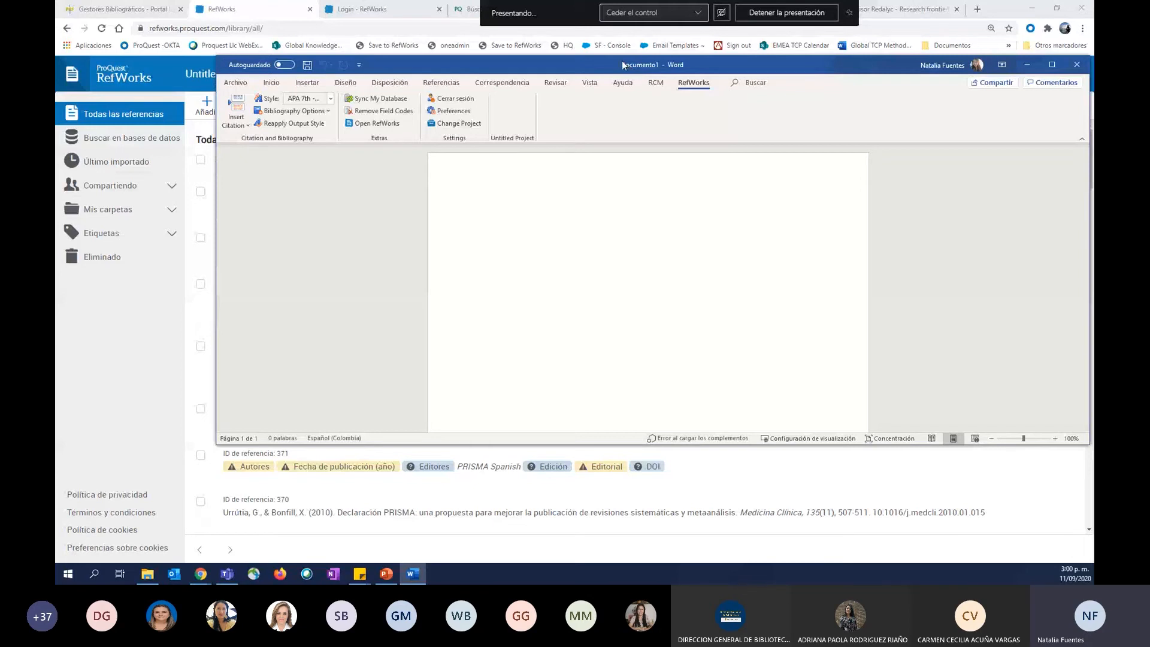
Enlarge the Word window, zoom the blank document to 140%, and reposition the window over the browser.
{"action": "left_click_drag", "start_coordinate": [473, 448], "coordinate": [480, 556]}
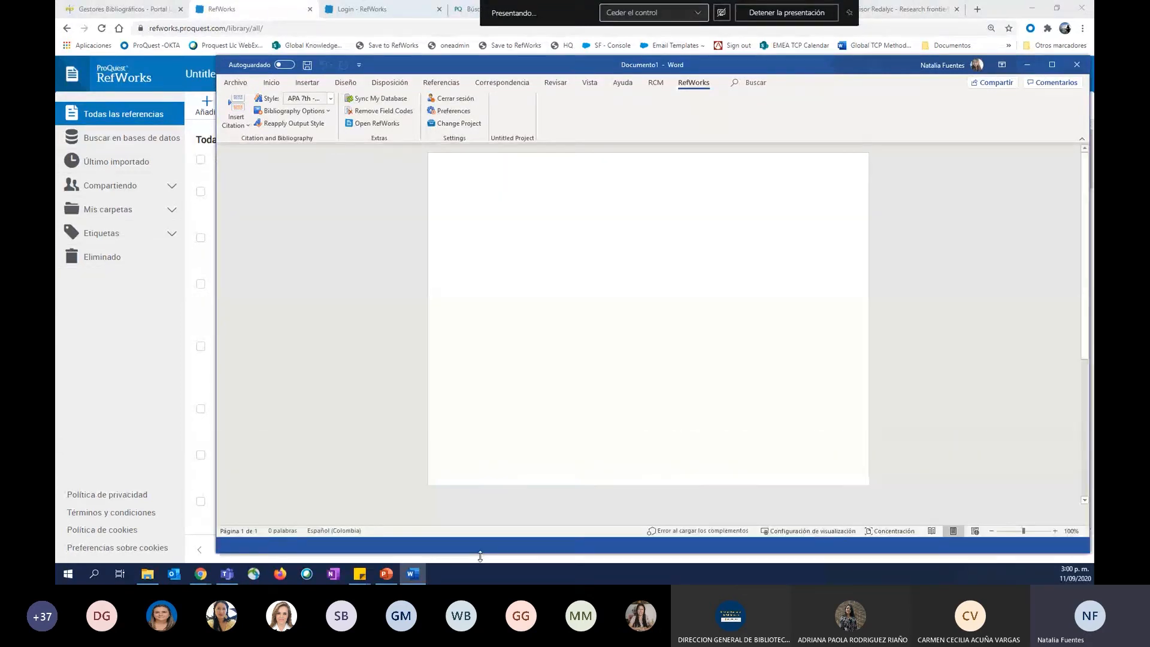
{"action": "scroll", "coordinate": [547, 324], "scroll_direction": "up", "scroll_amount": 4, "text": "ctrl"}
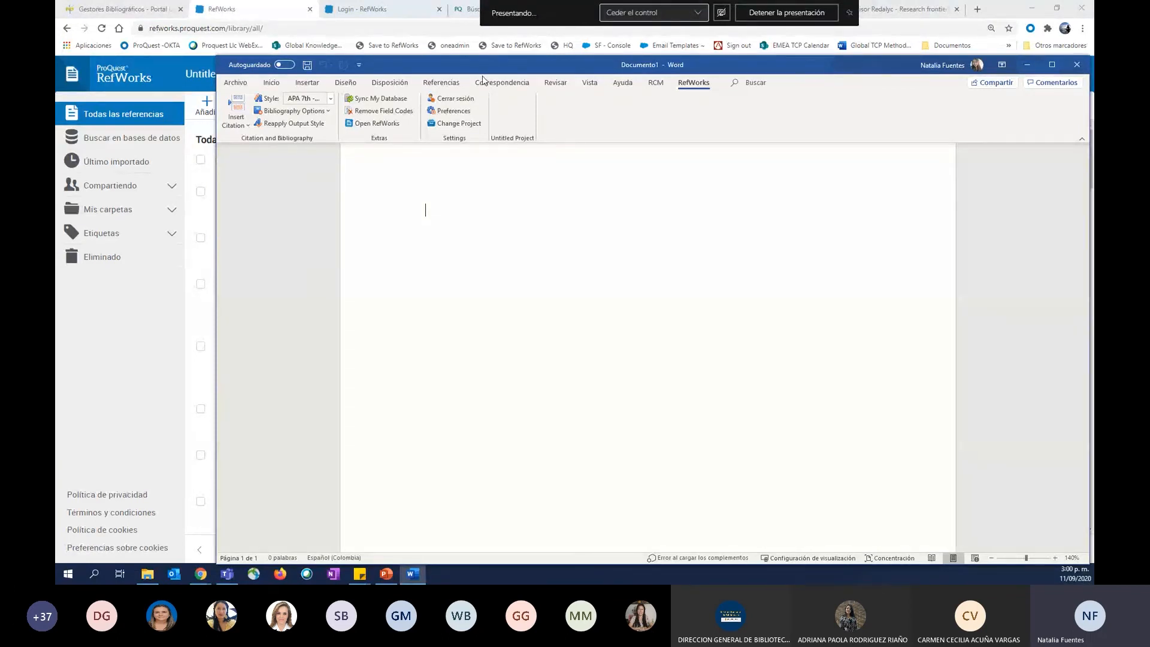
{"action": "left_click_drag", "start_coordinate": [463, 64], "coordinate": [330, 41]}
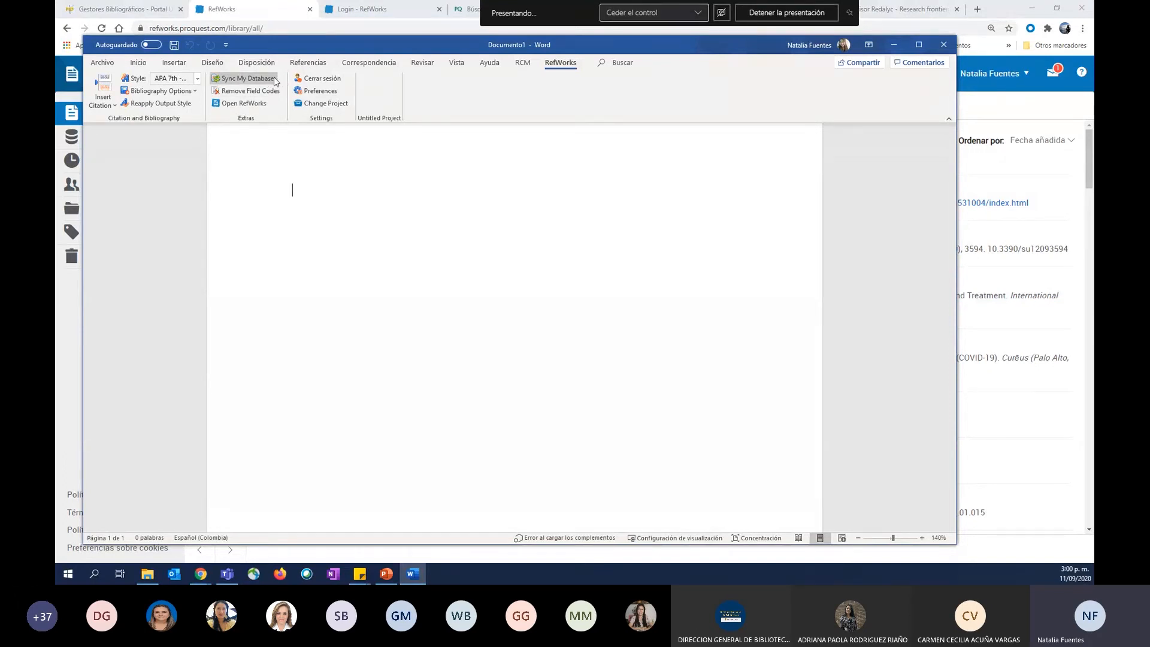
Sync the RefWorks database from Word, moving the document window aside to check the reference list behind it.
{"action": "left_click_drag", "start_coordinate": [279, 41], "coordinate": [373, 260]}
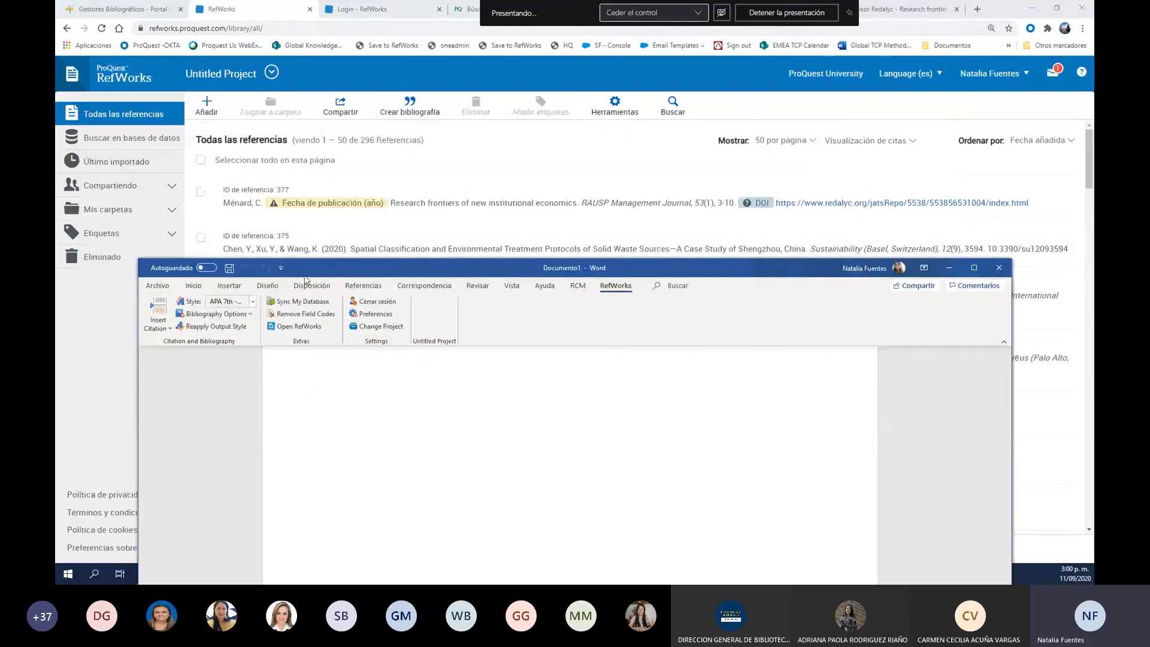
{"action": "left_click_drag", "start_coordinate": [305, 277], "coordinate": [290, 163]}
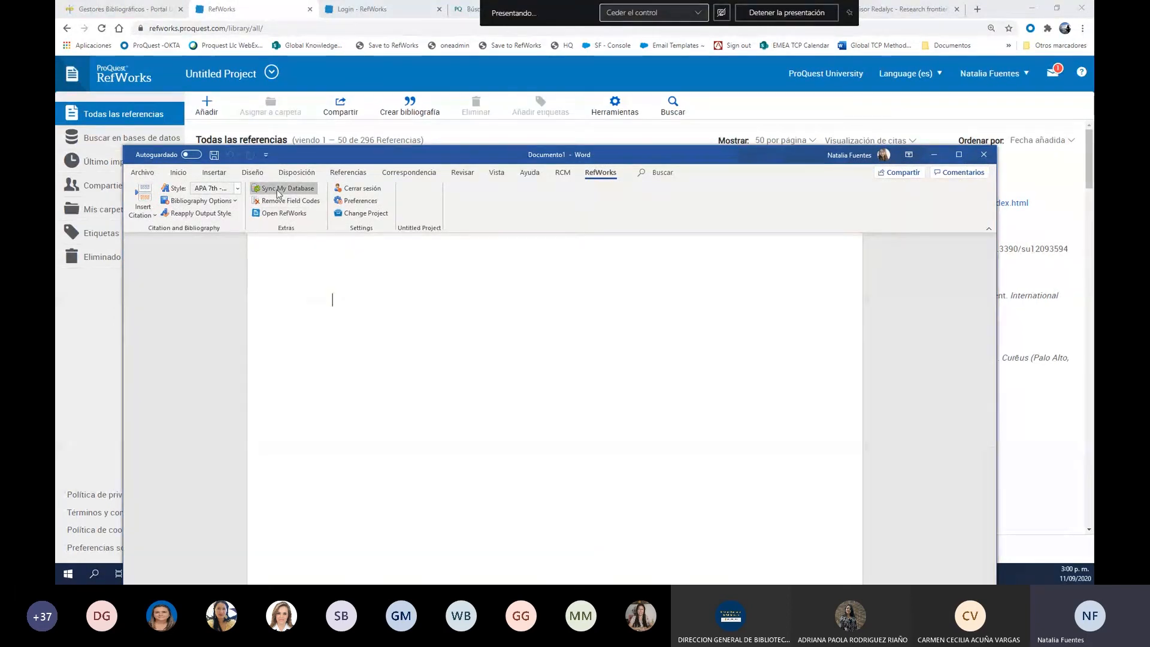
{"action": "left_click", "coordinate": [278, 190]}
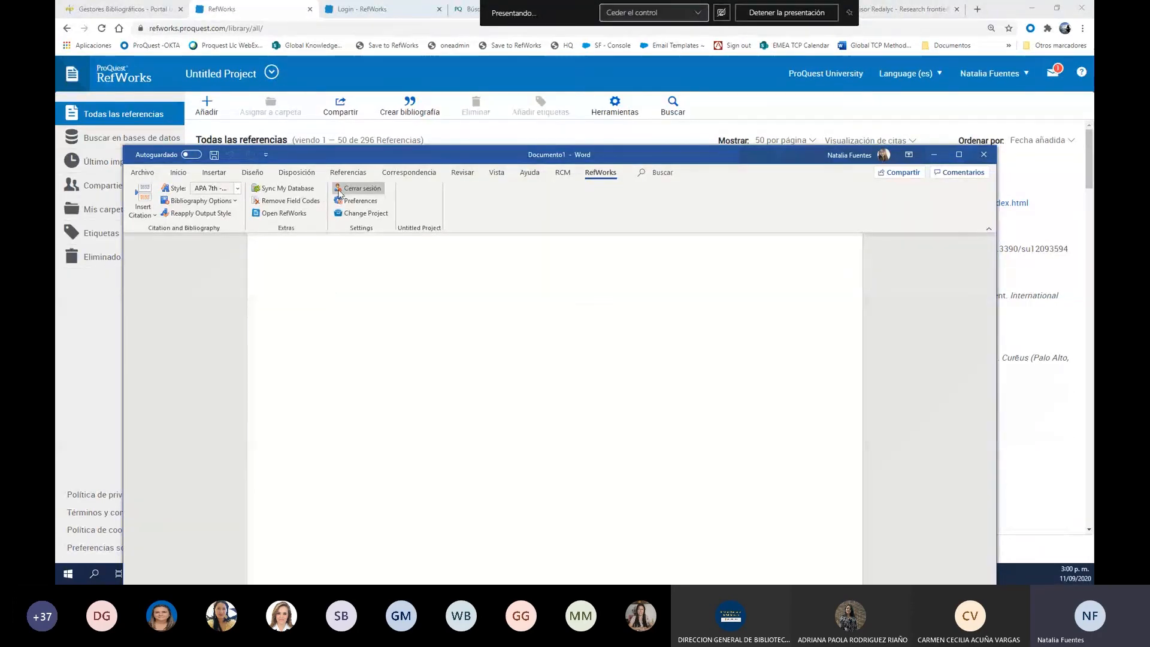
{"action": "left_click_drag", "start_coordinate": [362, 150], "coordinate": [444, 298]}
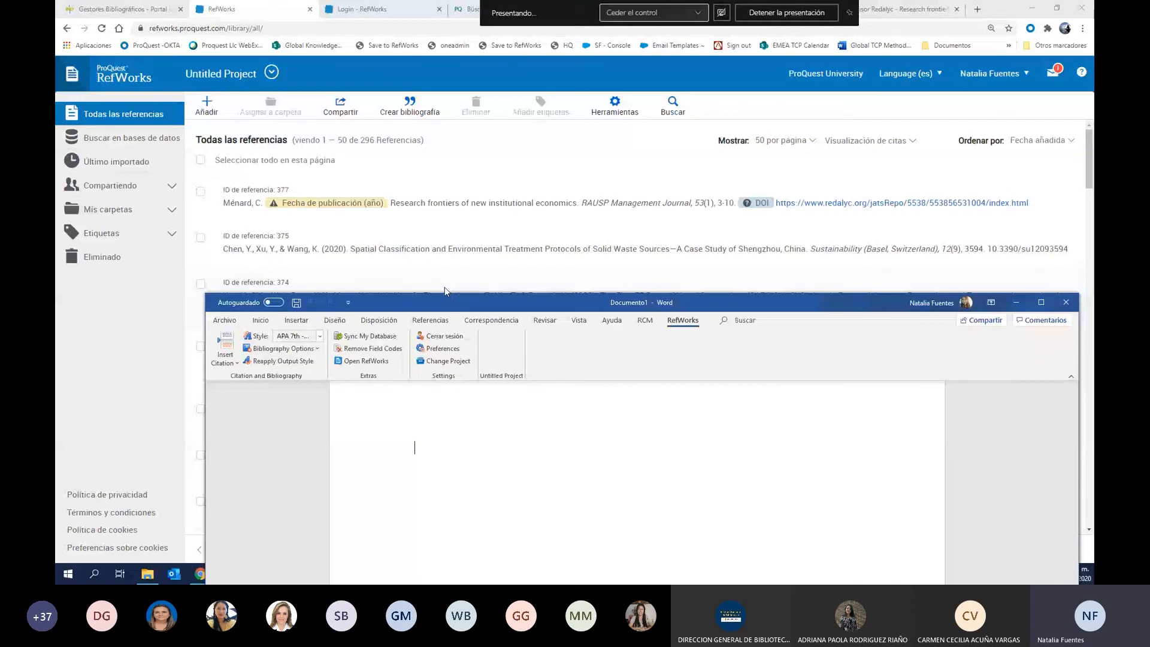
{"action": "left_click_drag", "start_coordinate": [445, 290], "coordinate": [327, 195]}
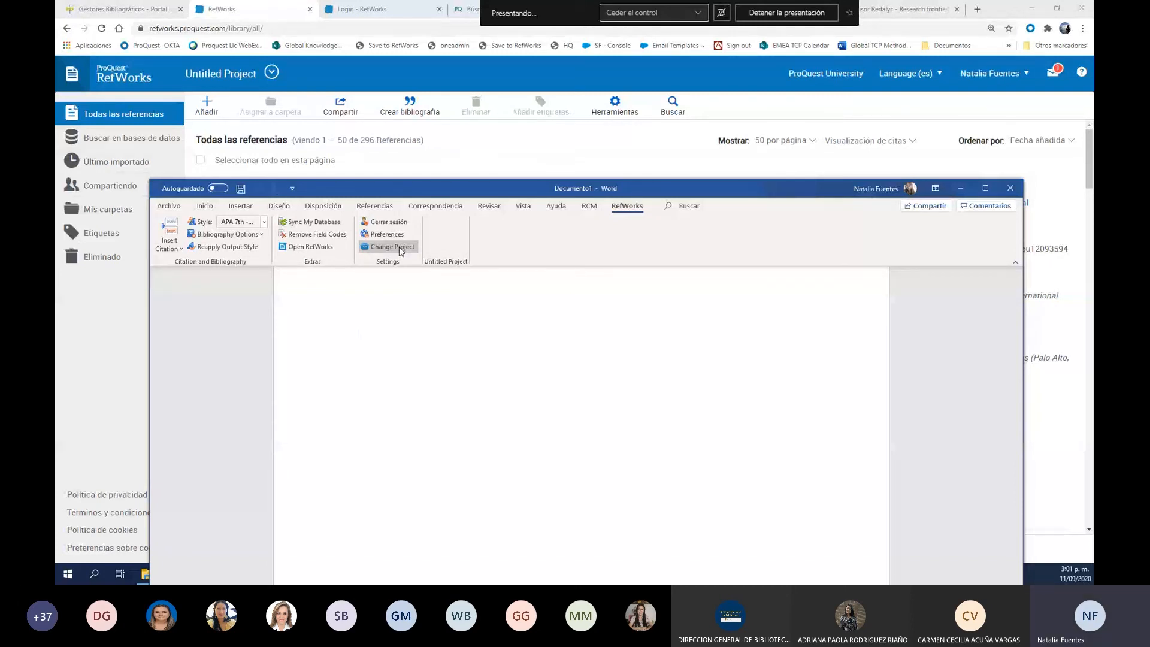
{"action": "left_click_drag", "start_coordinate": [401, 185], "coordinate": [374, 63]}
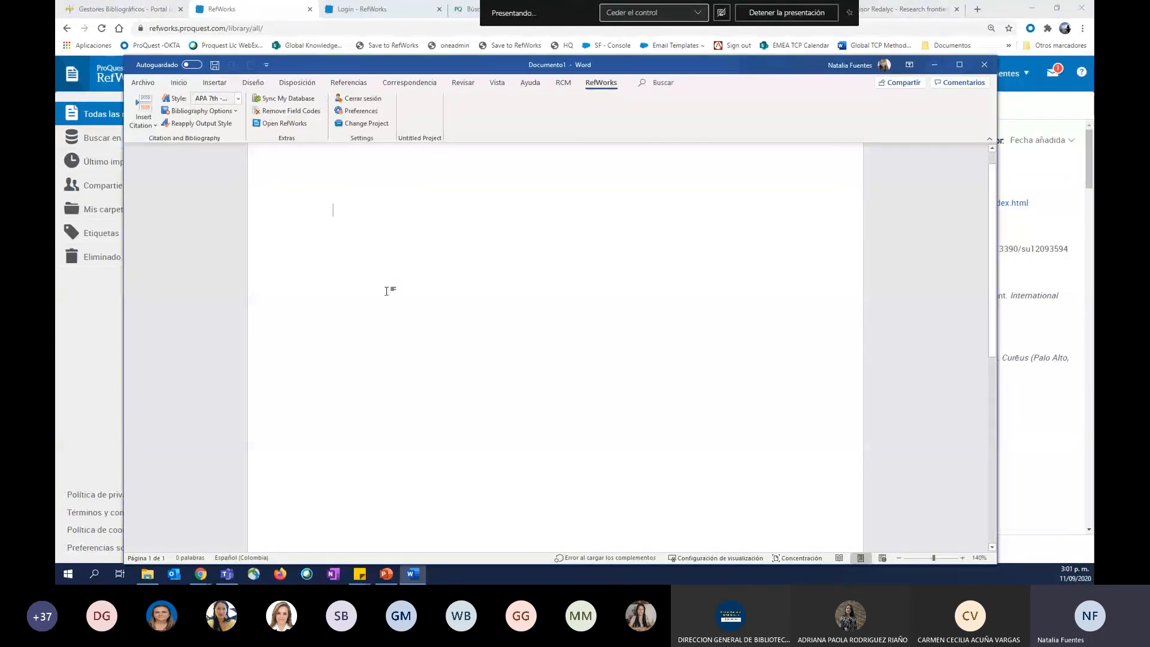
Fill the document with two groups of three placeholder text lines, separated by a blank line.
{"action": "type", "text": "dasdasda"}
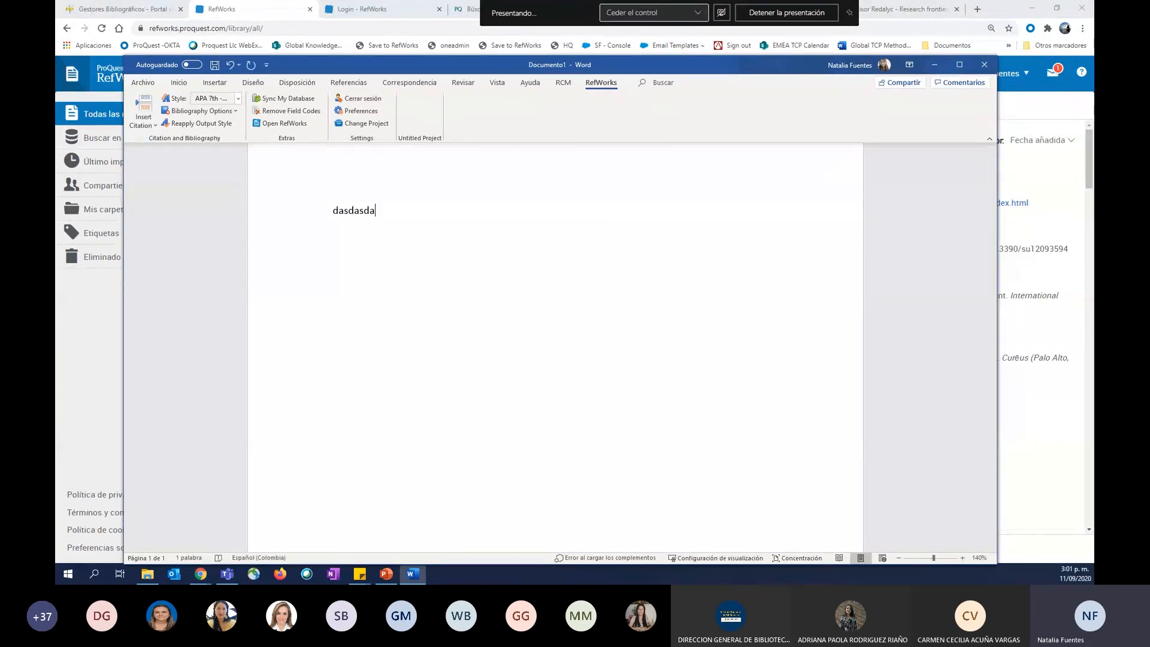
{"action": "type", "text": "aasda"}
{"action": "key", "text": "Return"}
{"action": "type", "text": "asdasdasdasd"}
{"action": "key", "text": "Return"}
{"action": "type", "text": "asdasdasd"}
{"action": "key", "text": "Return"}
{"action": "key", "text": "Return"}
{"action": "type", "text": "asd"}
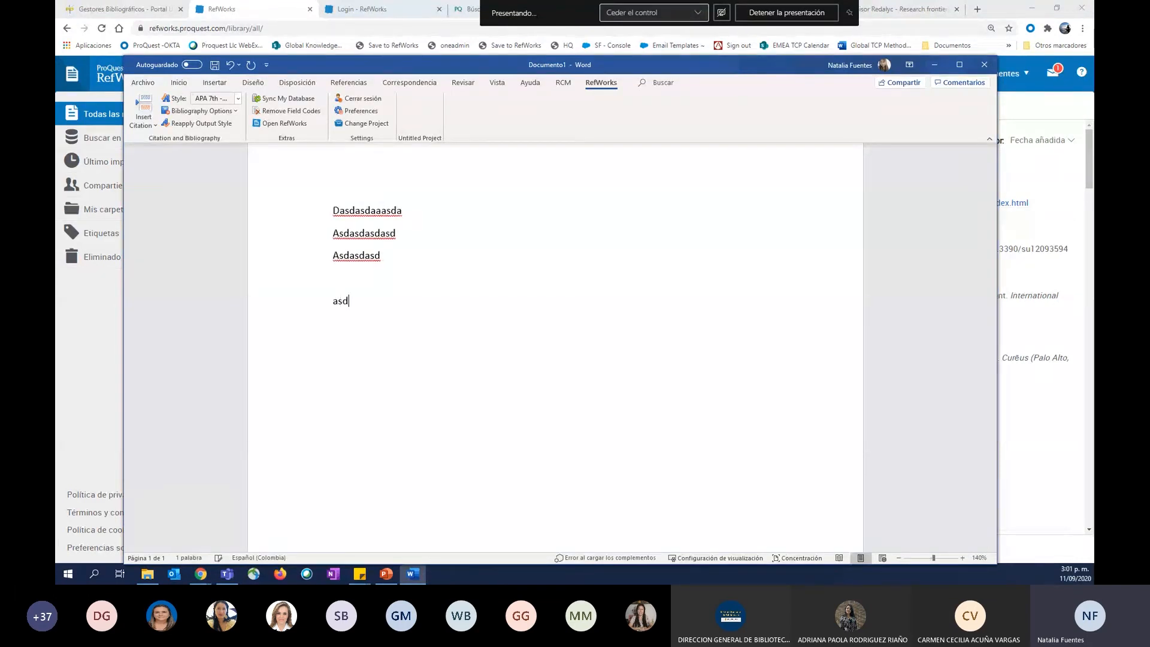
{"action": "type", "text": "asdasd"}
{"action": "key", "text": "Return"}
{"action": "type", "text": "asdasdasd"}
{"action": "key", "text": "Return"}
{"action": "type", "text": "asdasdas"}
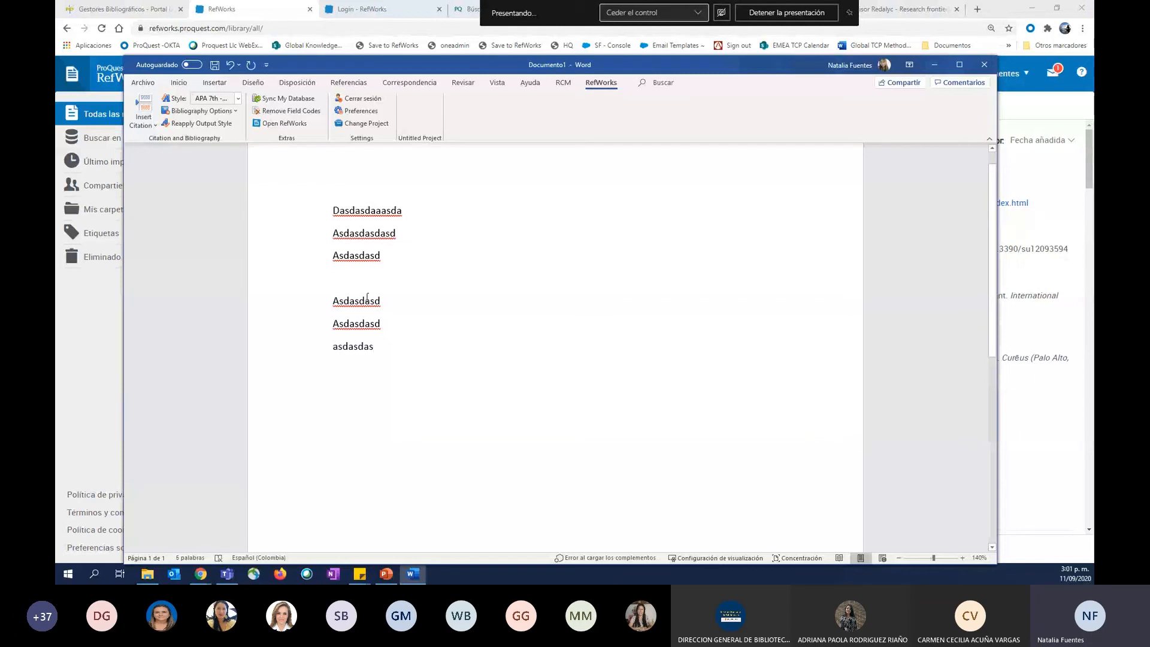
Zoom the document to 180% and enclose the second placeholder line in quotation marks.
{"action": "left_click", "coordinate": [330, 234]}
{"action": "scroll", "coordinate": [332, 254], "scroll_direction": "up", "scroll_amount": 4}
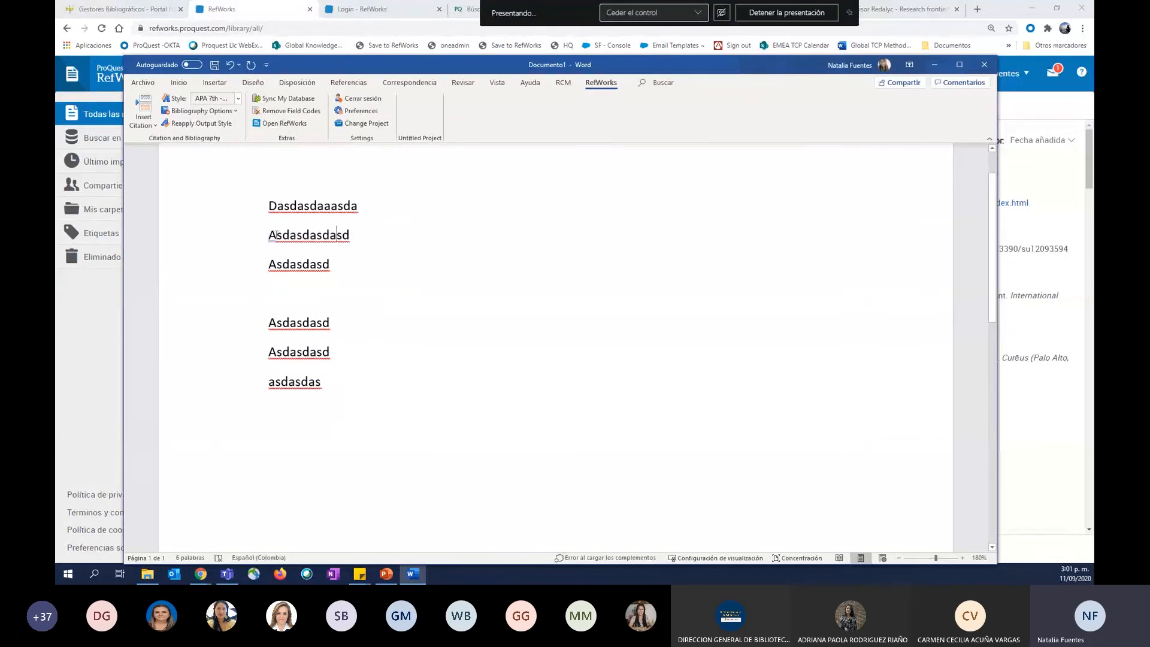
{"action": "left_click", "coordinate": [252, 237]}
{"action": "type", "text": "\""}
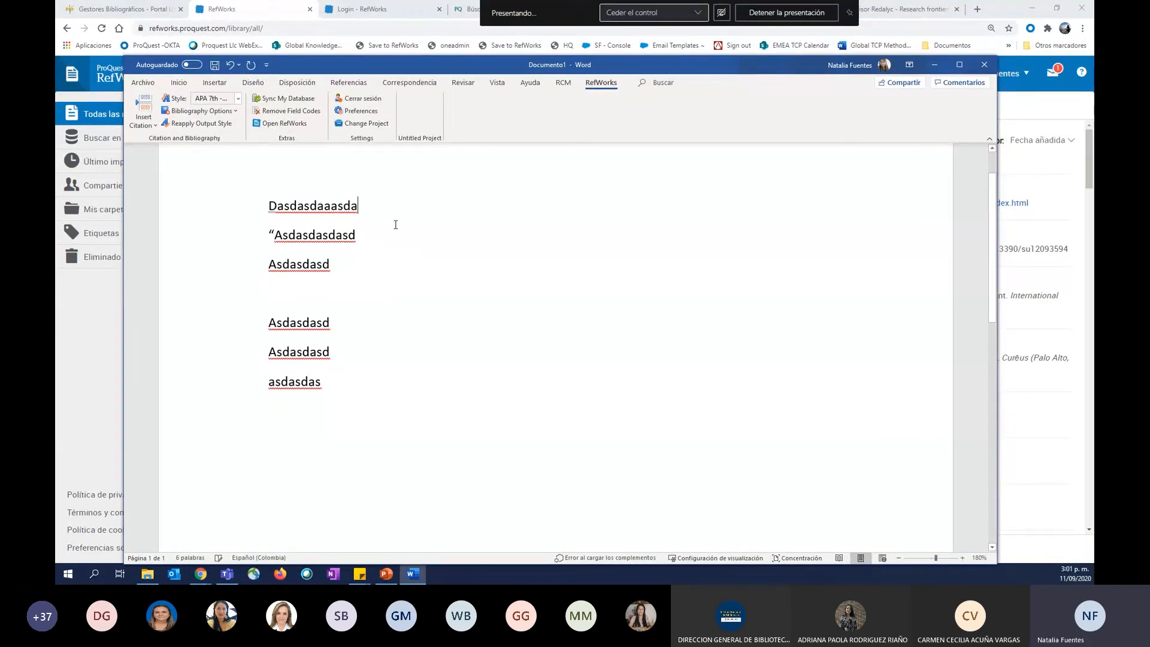
{"action": "left_click_drag", "start_coordinate": [396, 224], "coordinate": [395, 229]}
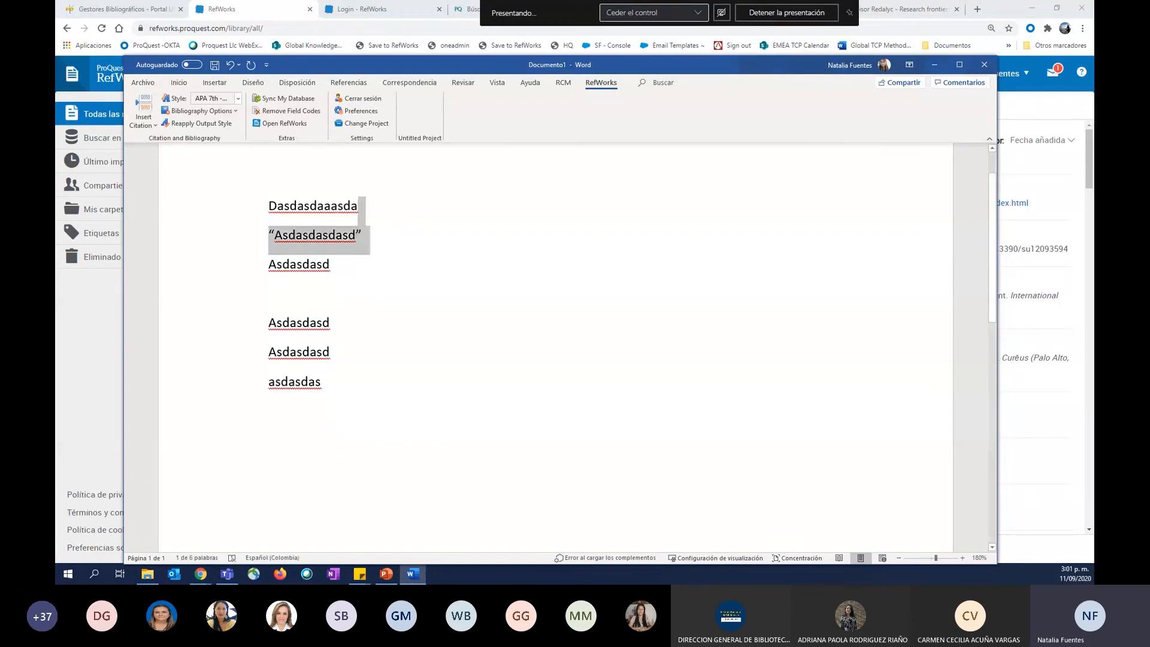
{"action": "left_click", "coordinate": [357, 235]}
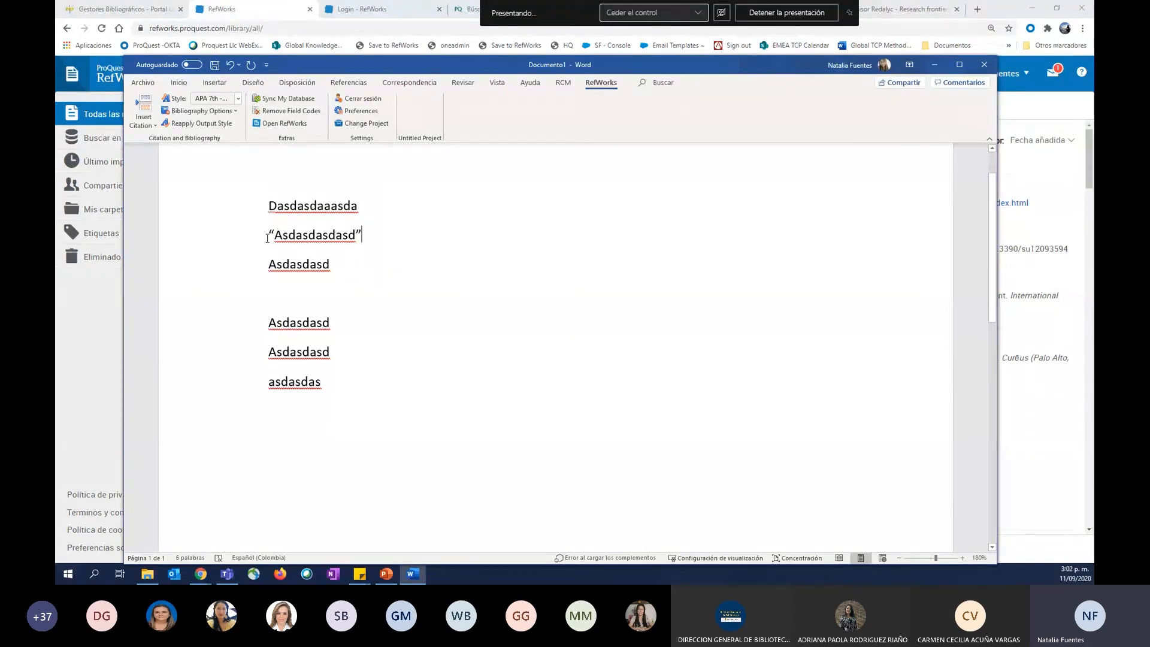
Select the quoted second line and examine the recent RefWorks output styles available for the document.
{"action": "left_click_drag", "start_coordinate": [278, 236], "coordinate": [373, 240]}
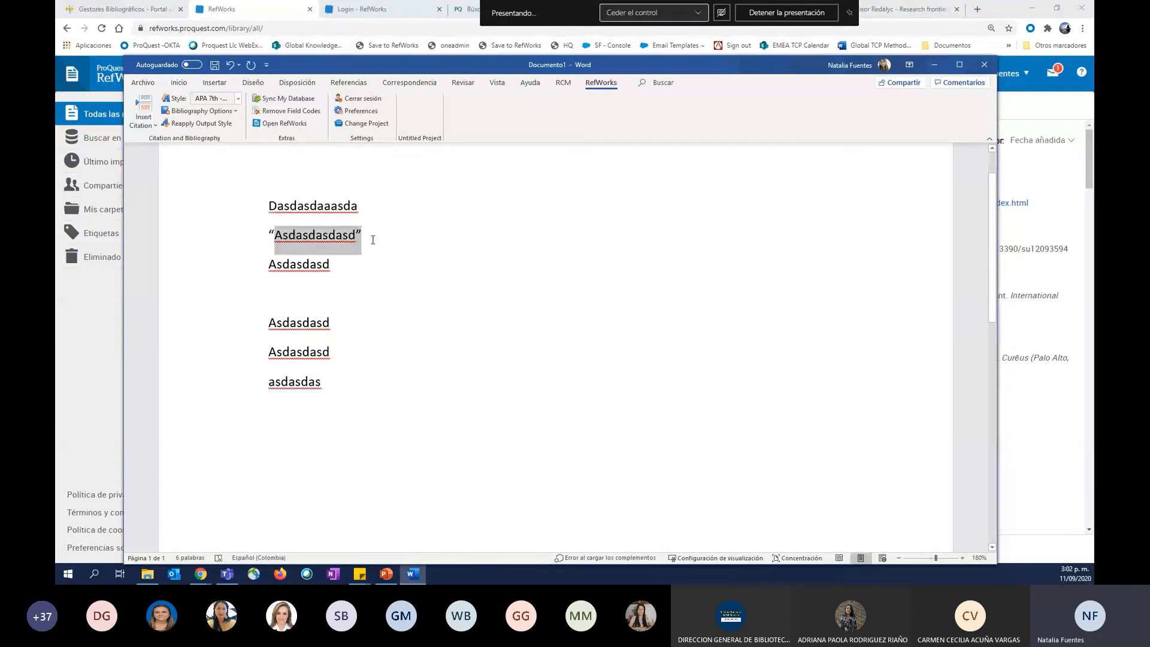
{"action": "left_click", "coordinate": [183, 87]}
{"action": "left_click", "coordinate": [602, 86]}
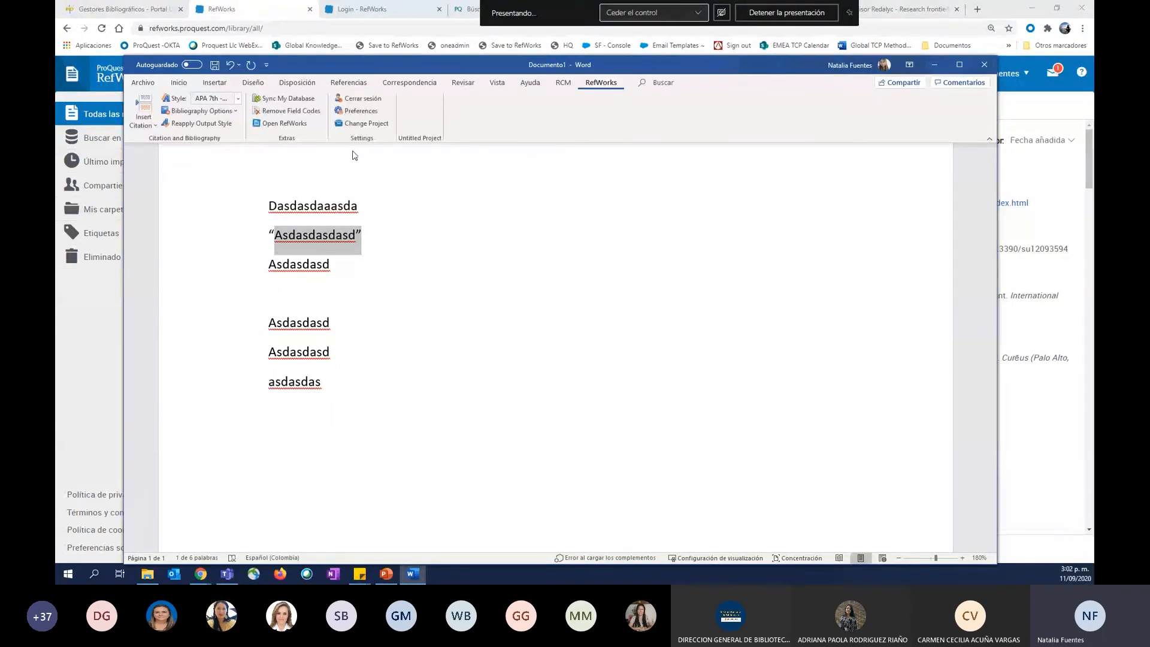
{"action": "left_click", "coordinate": [194, 99]}
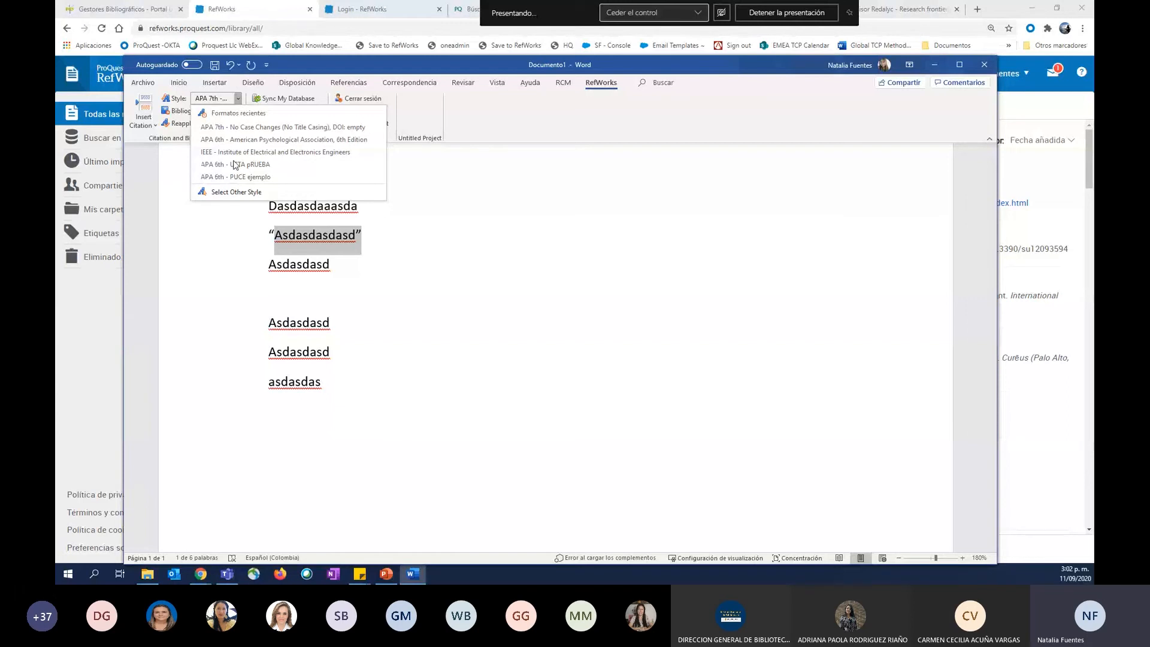
{"action": "left_click", "coordinate": [237, 100]}
Start a new citation after the quoted second line and pick the 2005 solar energy reference from the ProQuest folder.
{"action": "left_click", "coordinate": [381, 234]}
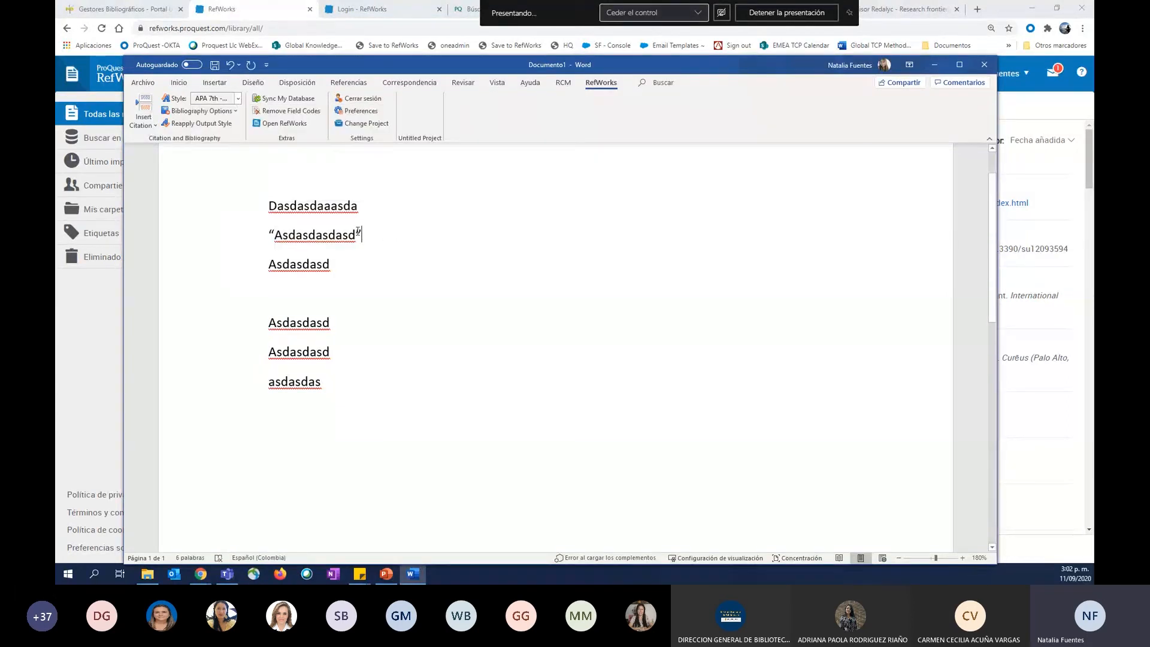
{"action": "type", "text": "\""}
{"action": "left_click", "coordinate": [148, 133]}
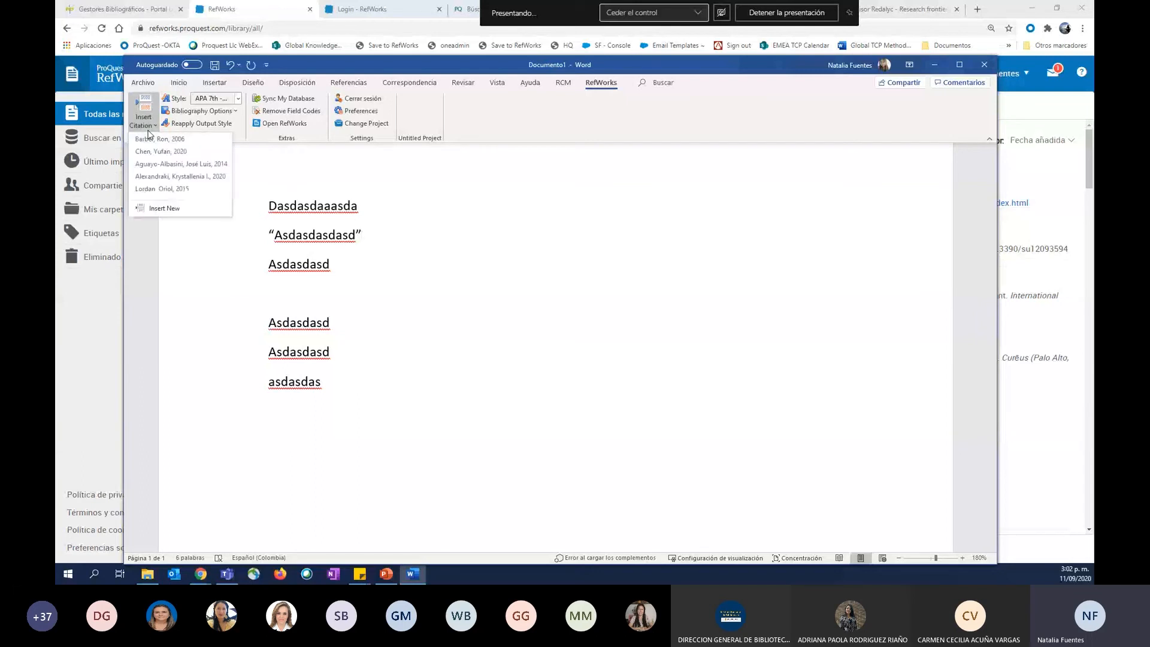
{"action": "left_click", "coordinate": [165, 209]}
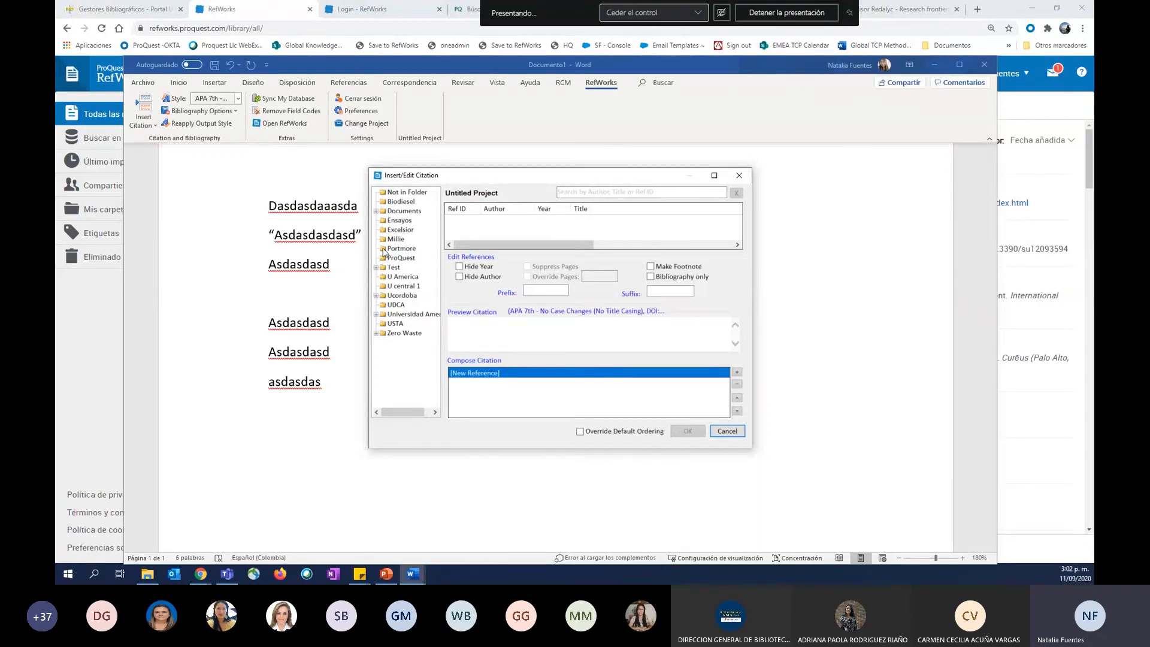
{"action": "left_click", "coordinate": [419, 191]}
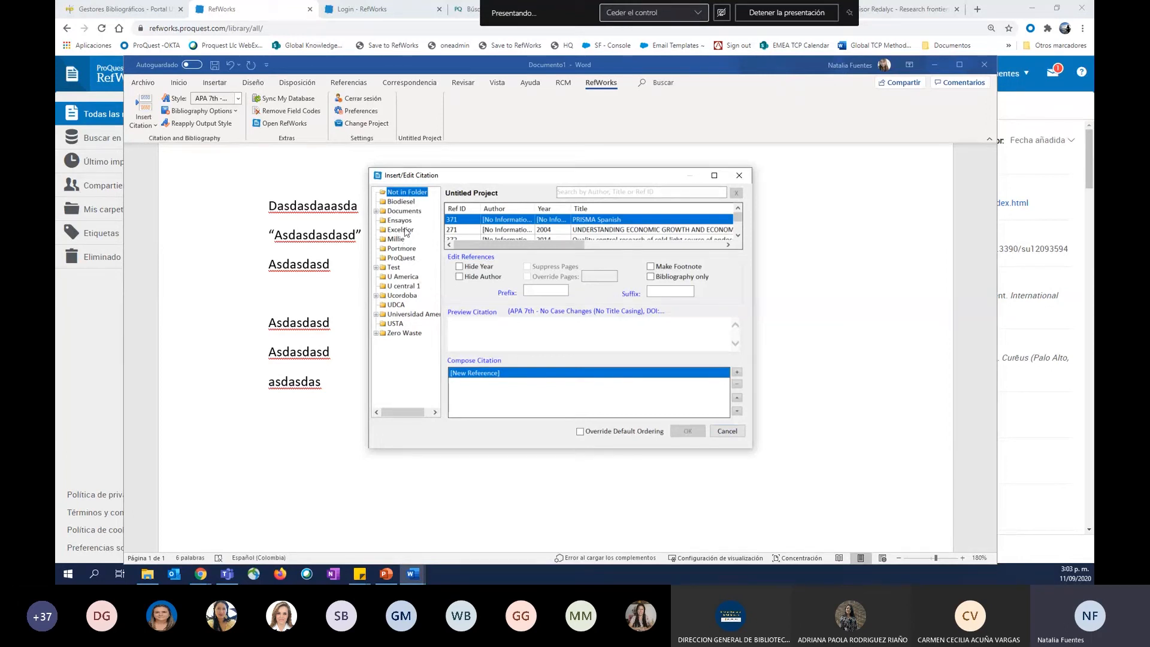
{"action": "left_click", "coordinate": [407, 258]}
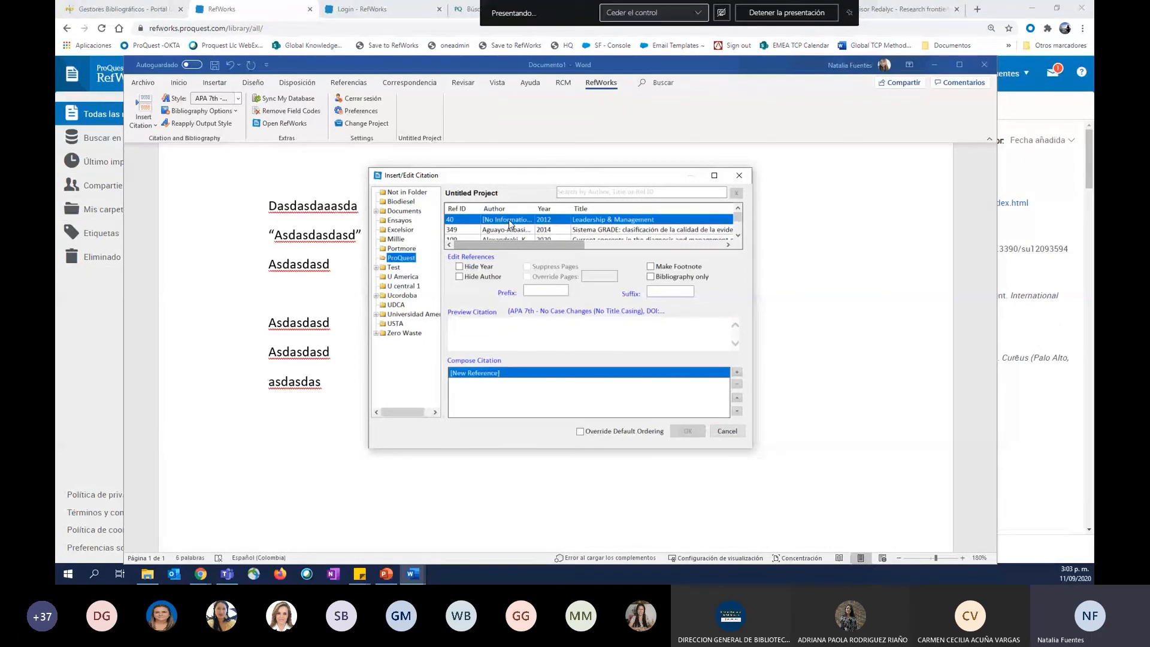
{"action": "left_click", "coordinate": [556, 220]}
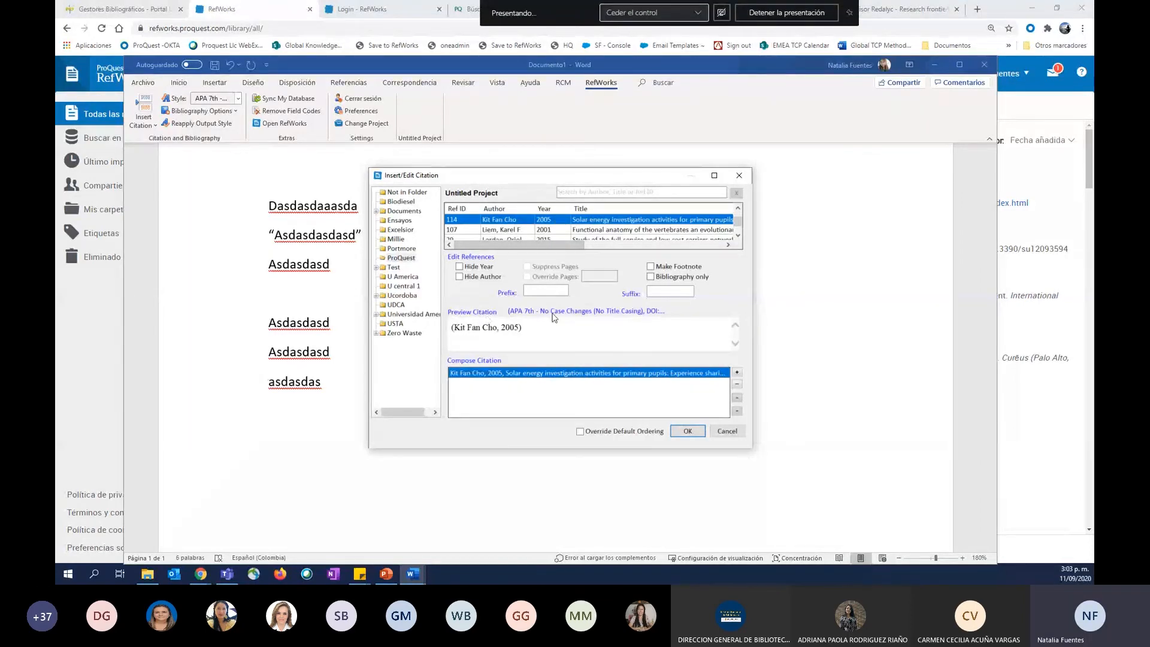
Try the Hide Year, Hide Author and Bibliography only options, and insert the solar energy citation with author and year shown.
{"action": "left_click", "coordinate": [459, 266]}
{"action": "left_click", "coordinate": [460, 276]}
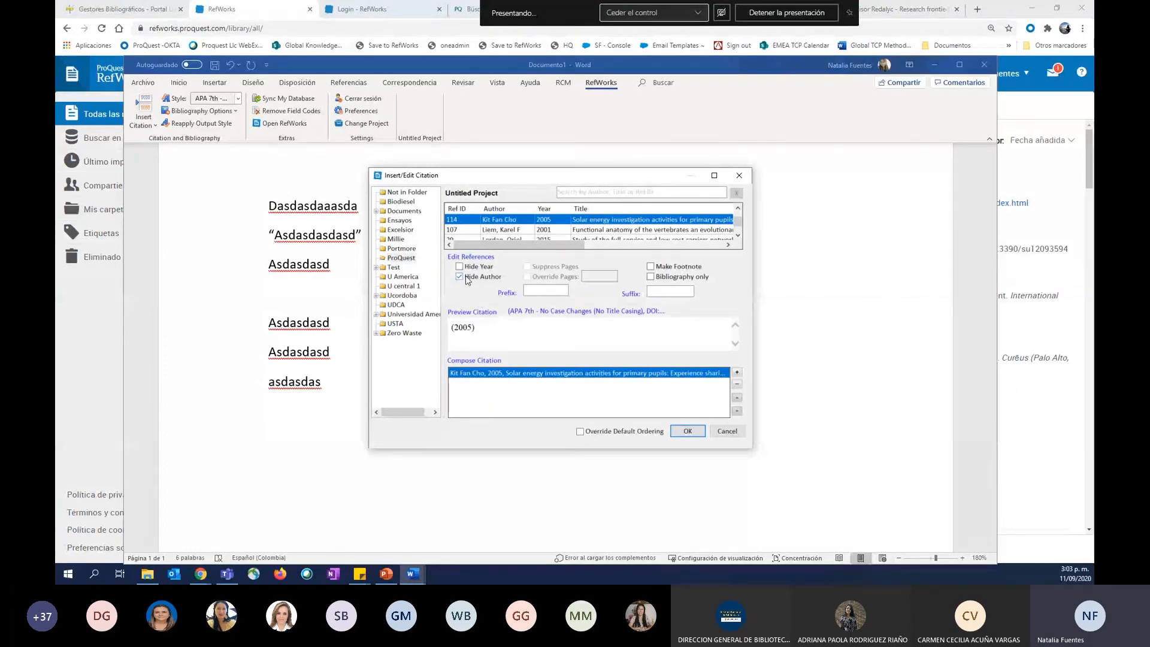
{"action": "left_click", "coordinate": [460, 277]}
{"action": "left_click", "coordinate": [460, 277]}
{"action": "left_click", "coordinate": [651, 277]}
{"action": "left_click", "coordinate": [650, 276]}
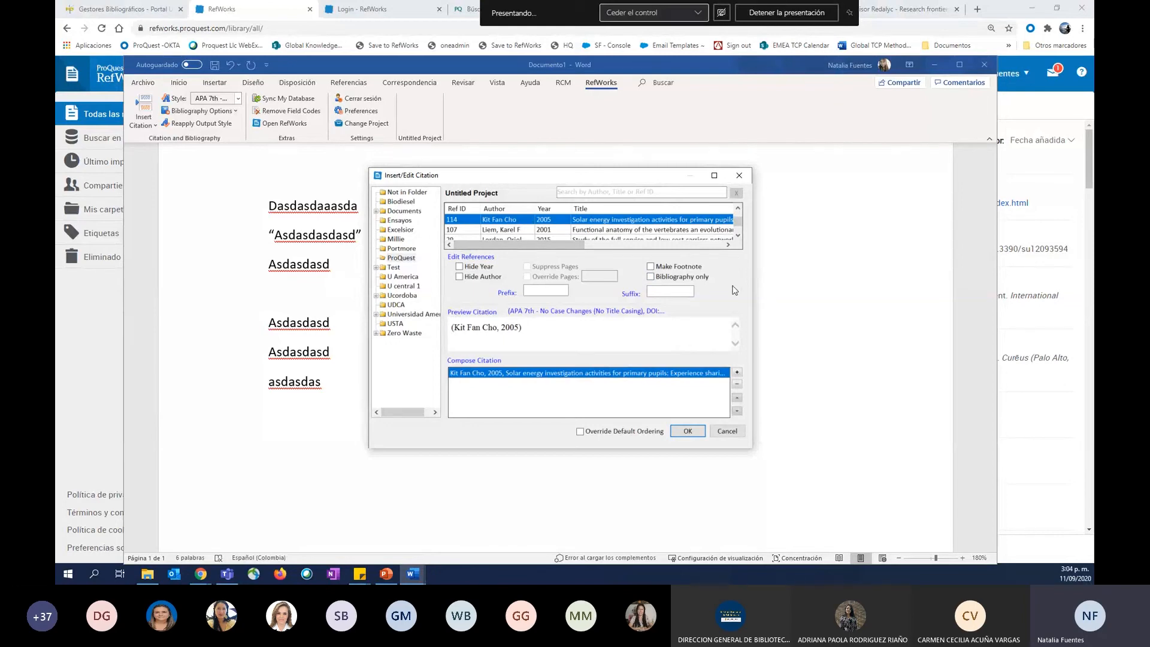
{"action": "left_click", "coordinate": [688, 431]}
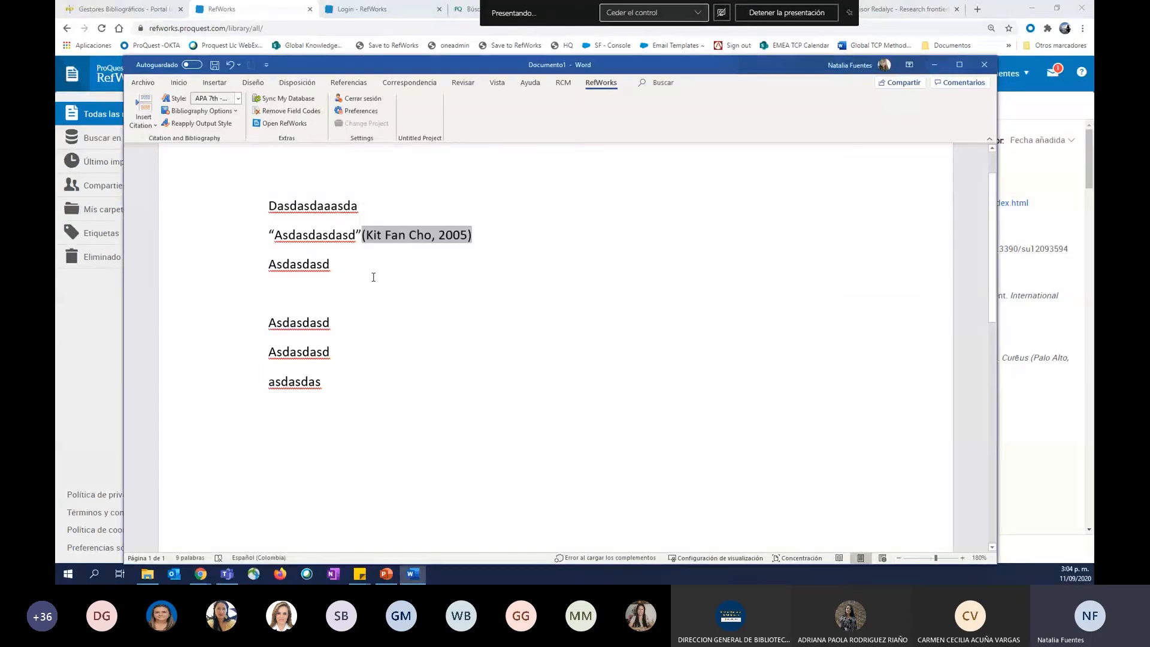
Cite the 2014 Sistema GRADE reference from the ProQuest folder after the third placeholder line.
{"action": "left_click", "coordinate": [420, 262]}
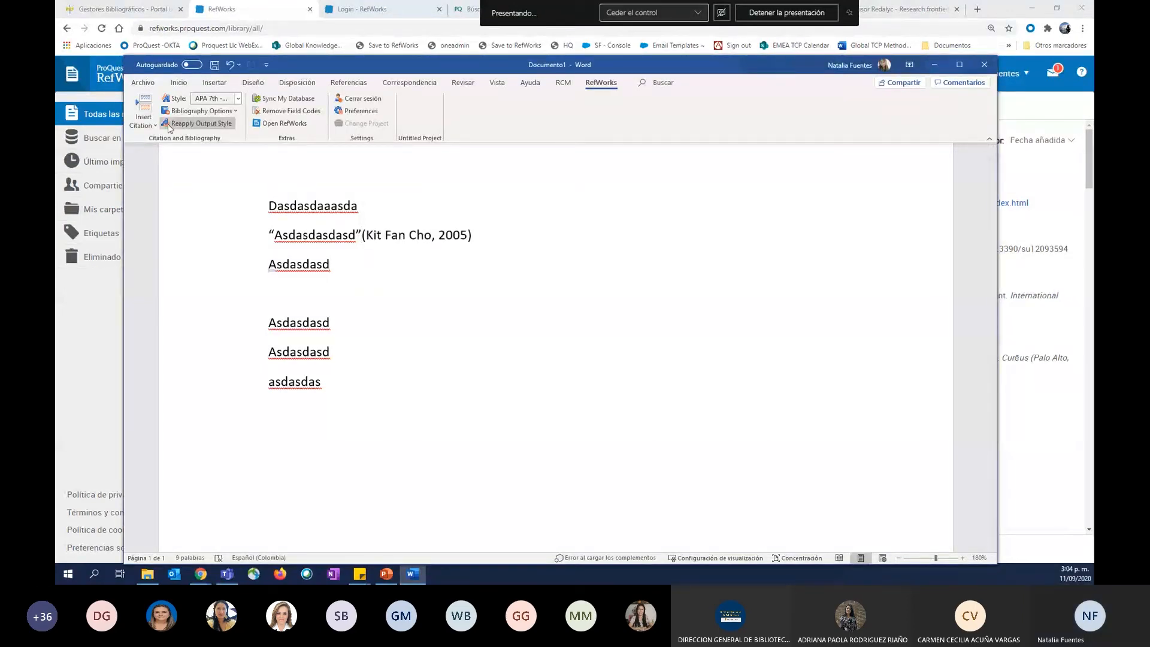
{"action": "left_click", "coordinate": [145, 122]}
{"action": "left_click", "coordinate": [163, 220]}
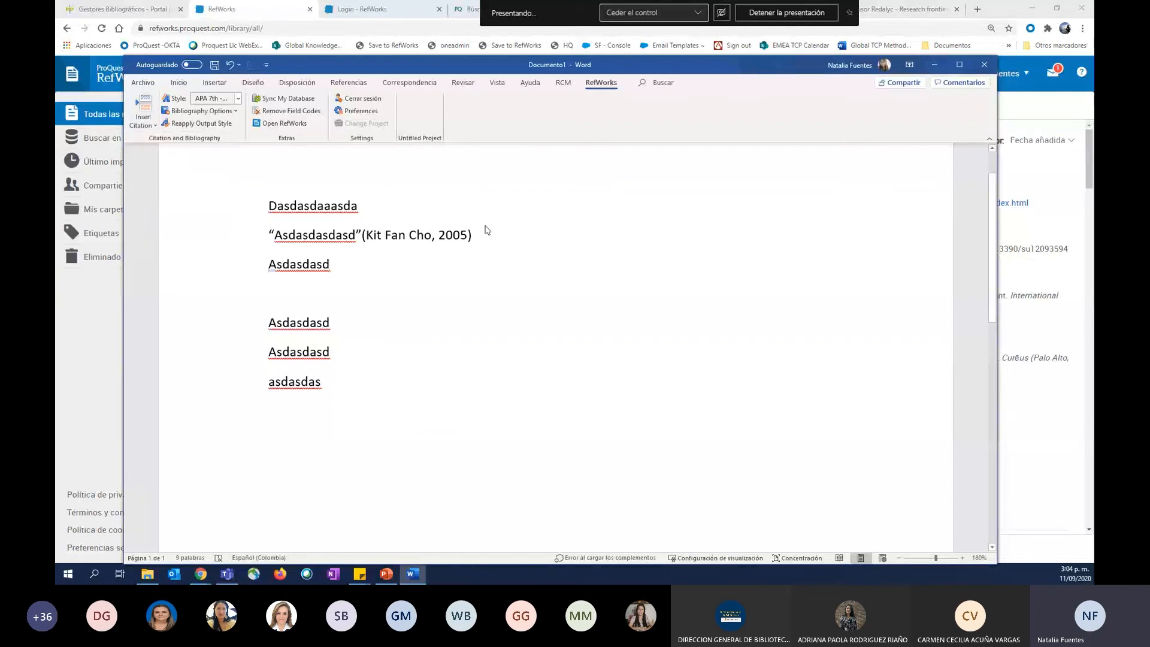
{"action": "left_click", "coordinate": [400, 220]}
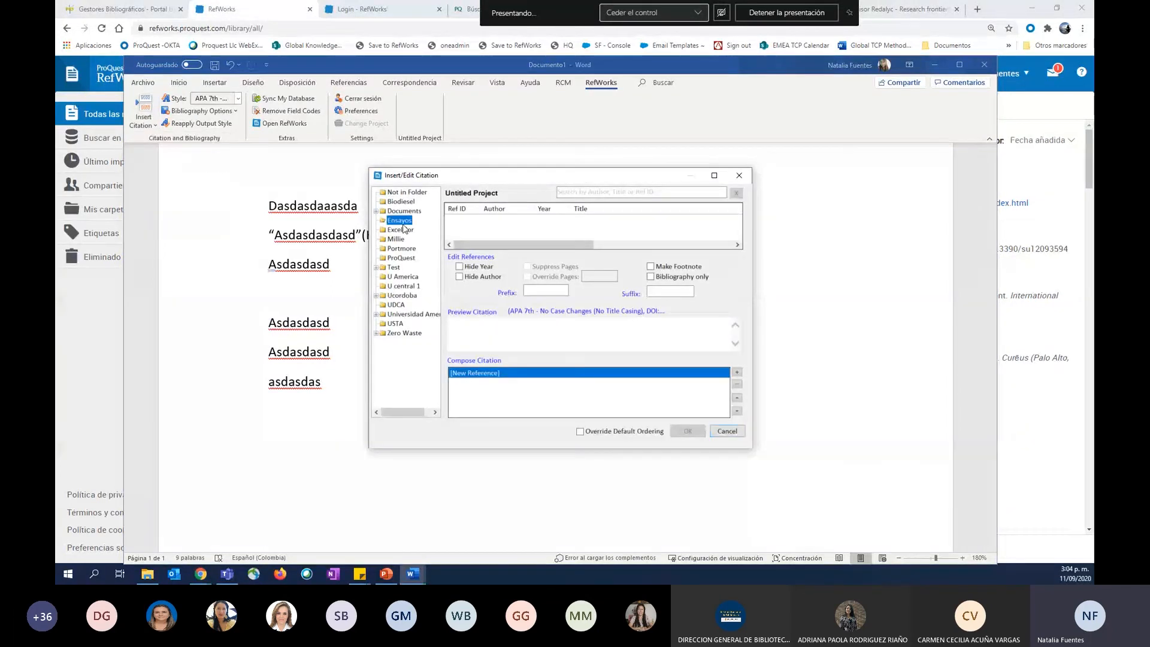
{"action": "left_click", "coordinate": [403, 249]}
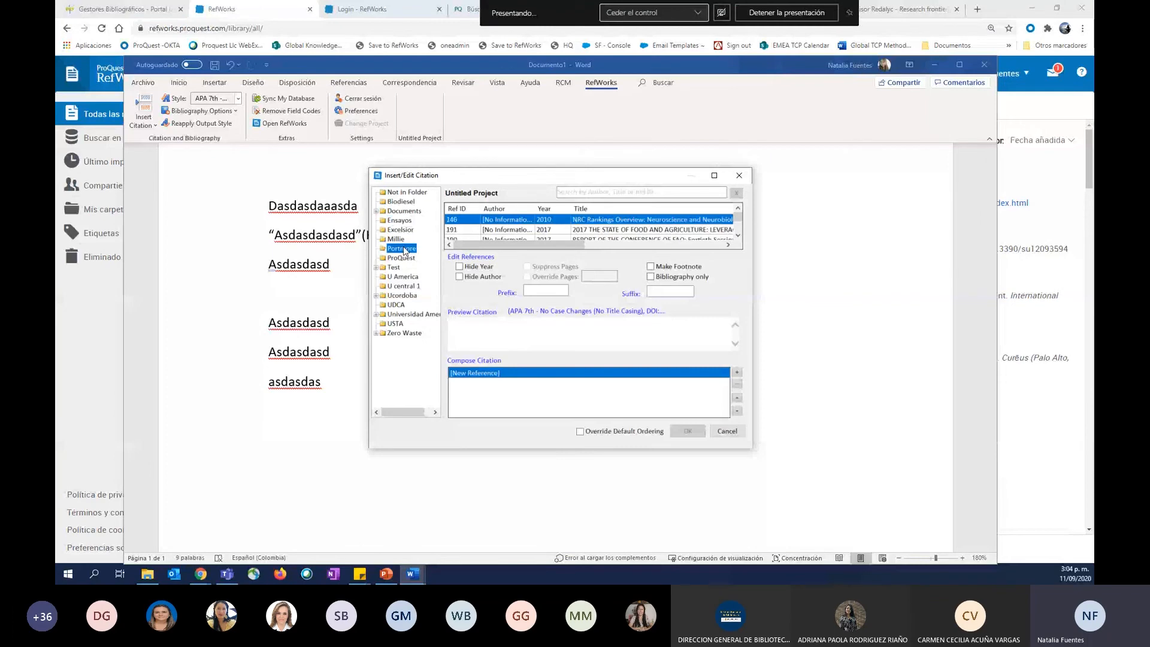
{"action": "left_click", "coordinate": [402, 257]}
{"action": "left_click", "coordinate": [509, 229]}
{"action": "left_click", "coordinate": [689, 432]}
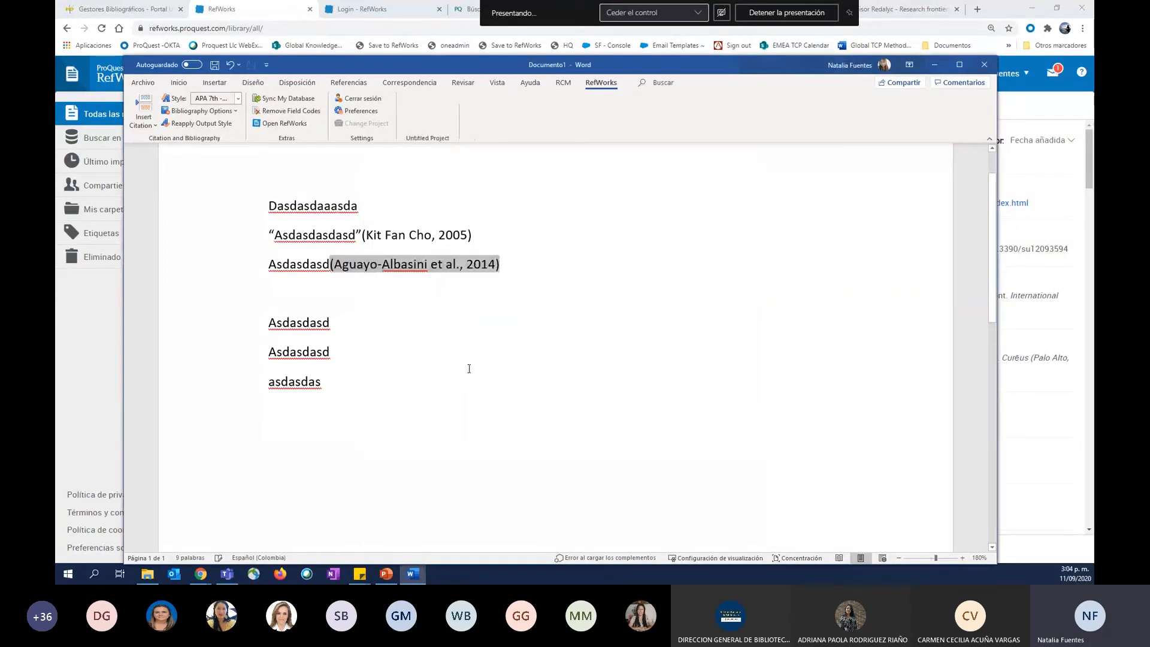
Add three line breaks after the last placeholder line and insert the RefWorks bibliography there.
{"action": "left_click", "coordinate": [349, 383]}
{"action": "key", "text": "Return"}
{"action": "key", "text": "Return"}
{"action": "key", "text": "Return"}
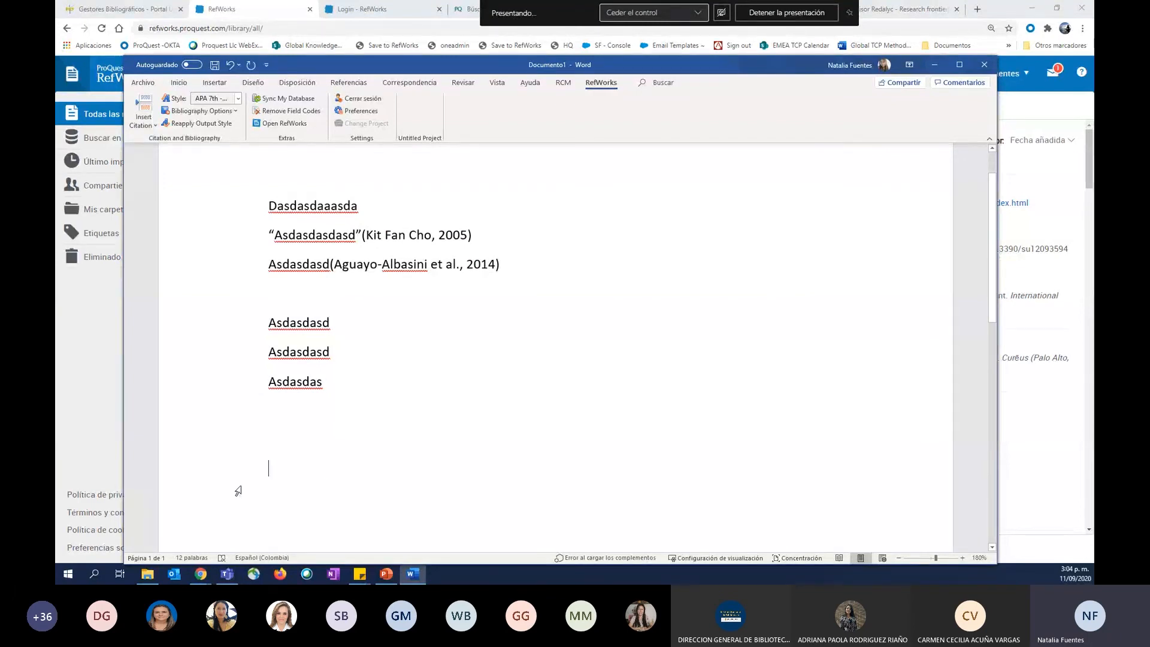
{"action": "left_click", "coordinate": [201, 115]}
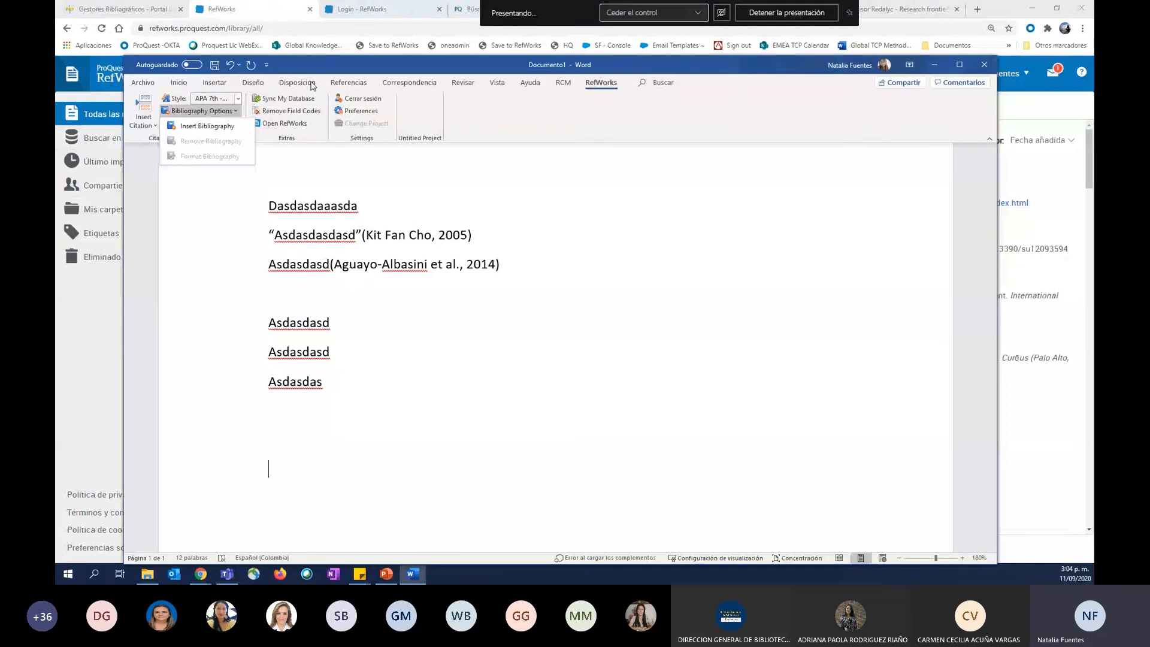
{"action": "left_click", "coordinate": [194, 126]}
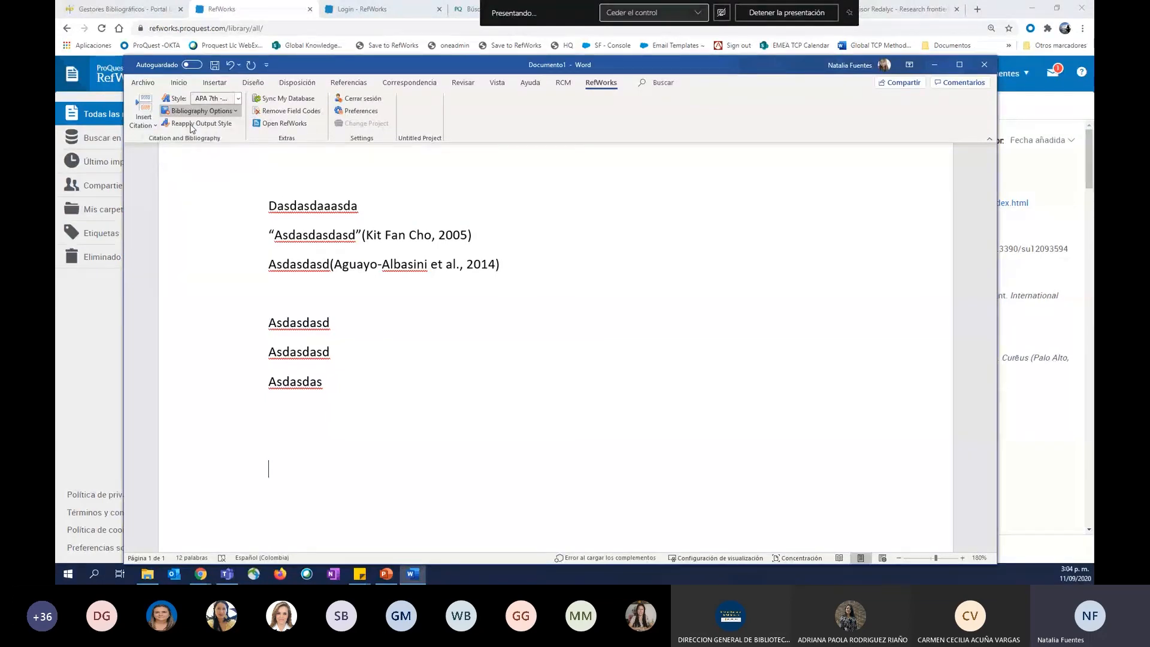
{"action": "scroll", "coordinate": [383, 274], "scroll_direction": "down", "scroll_amount": 5}
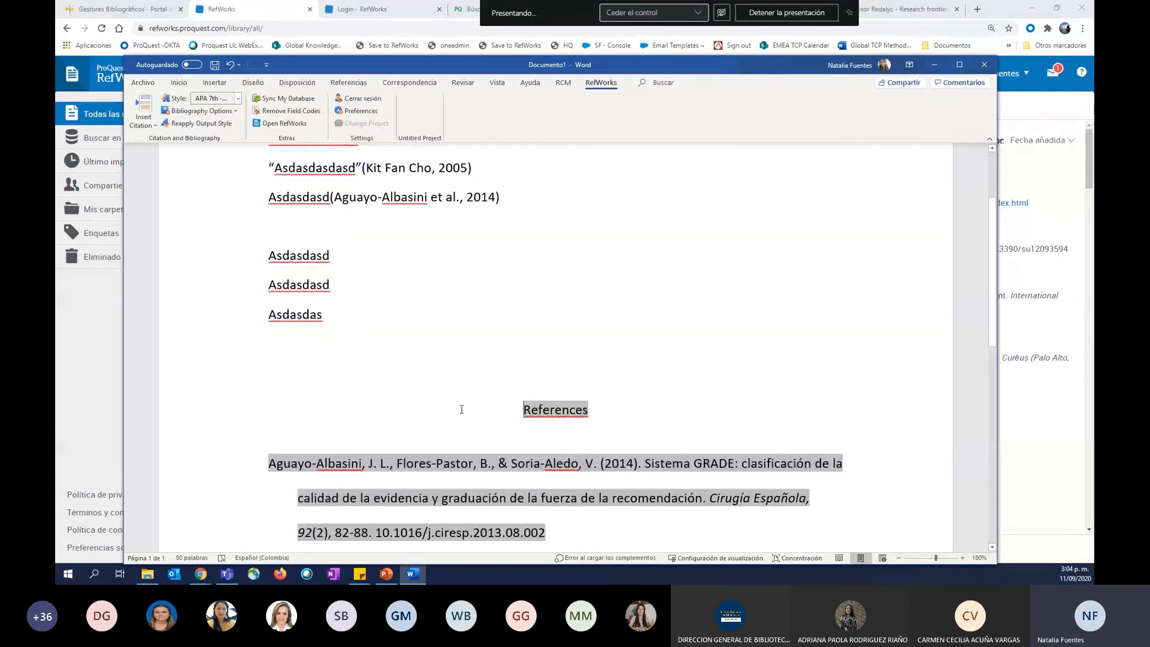
{"action": "scroll", "coordinate": [454, 356], "scroll_direction": "up", "scroll_amount": 6}
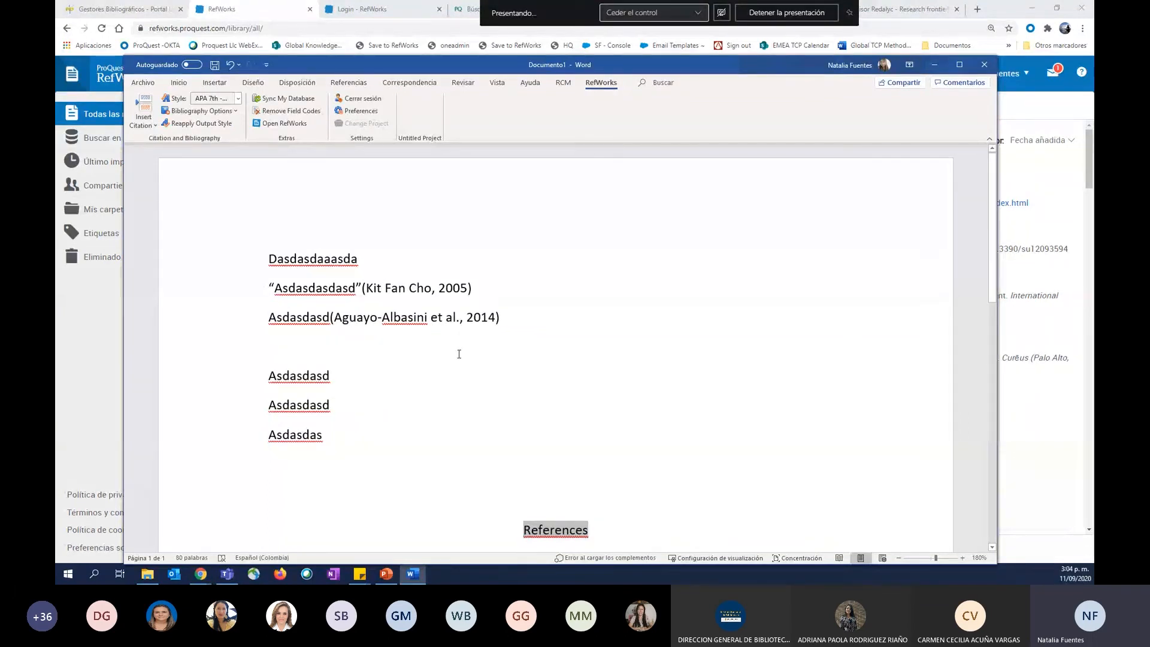
Cite the 2018 Capitana Marvel reference from the ProQuest folder after the fourth placeholder line, and review the updated reference list.
{"action": "left_click", "coordinate": [403, 388]}
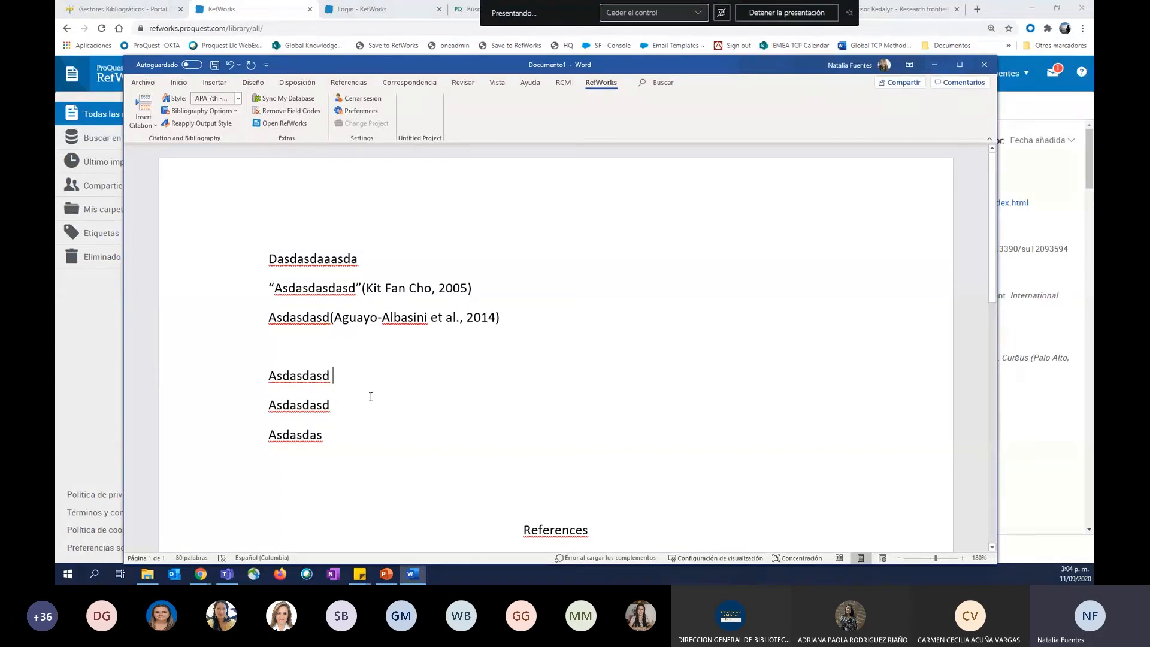
{"action": "left_click", "coordinate": [141, 108]}
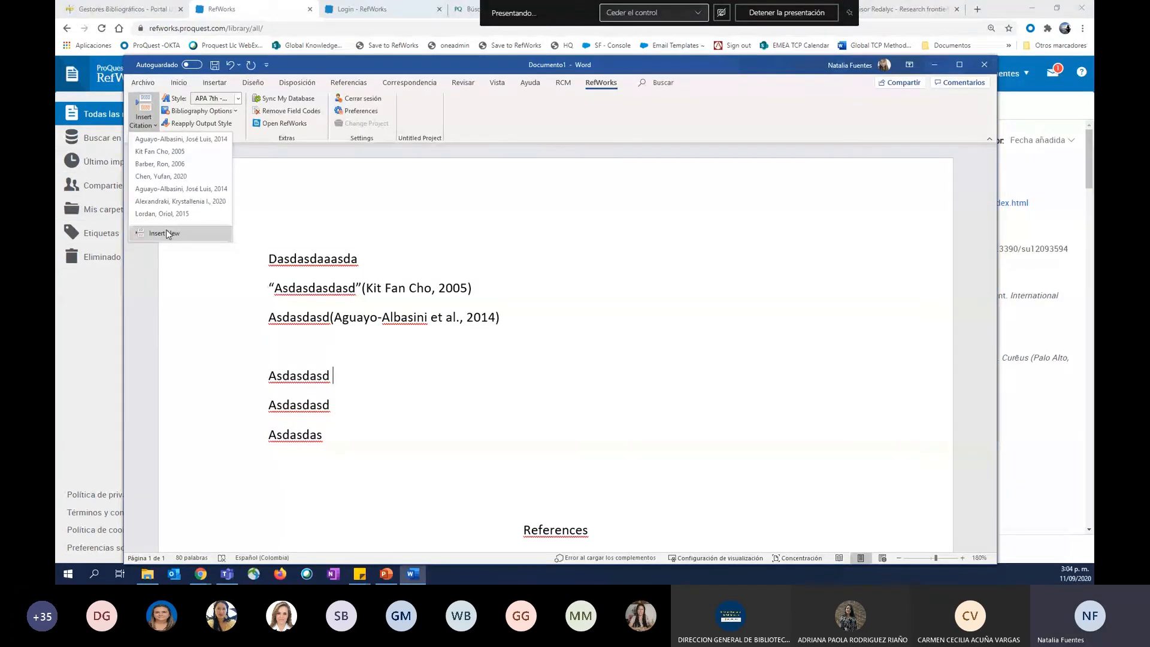
{"action": "left_click", "coordinate": [167, 233]}
{"action": "left_click", "coordinate": [401, 258]}
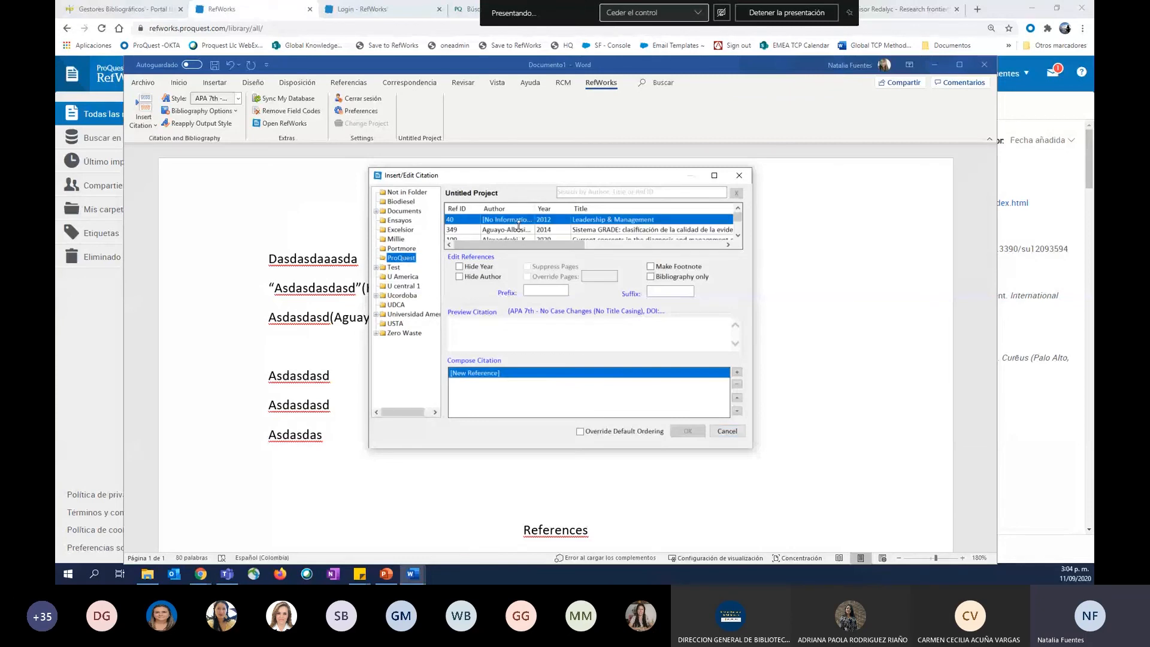
{"action": "scroll", "coordinate": [519, 224], "scroll_direction": "down", "scroll_amount": 2}
{"action": "left_click", "coordinate": [502, 223]}
{"action": "left_click", "coordinate": [687, 430]}
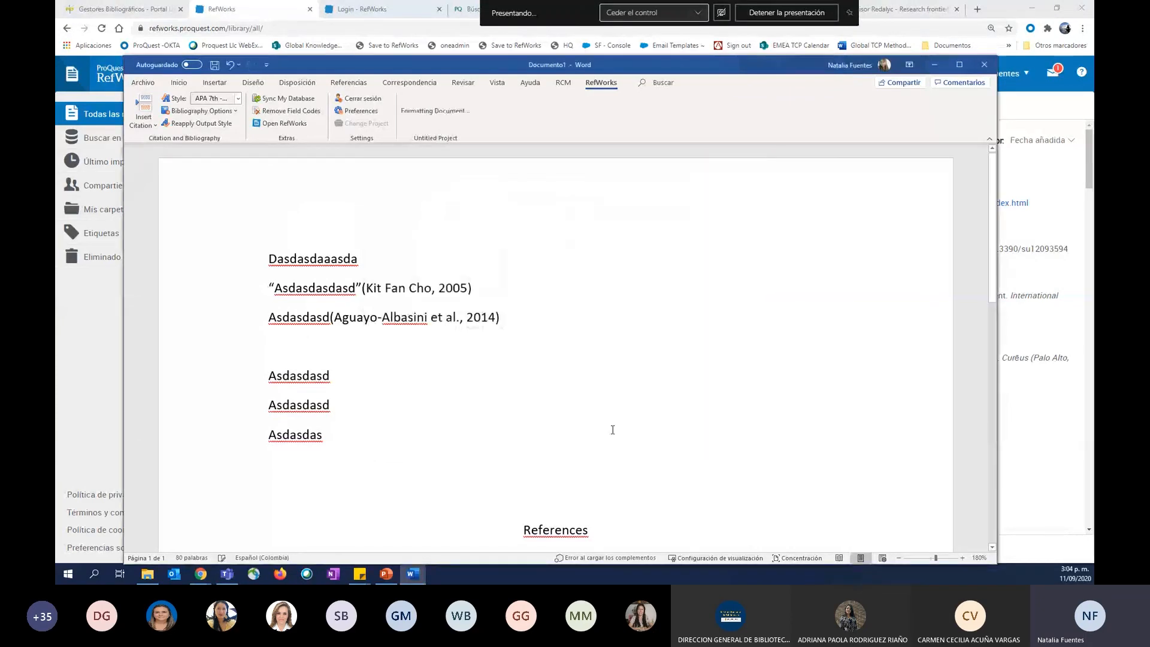
{"action": "scroll", "coordinate": [604, 424], "scroll_direction": "down", "scroll_amount": 5}
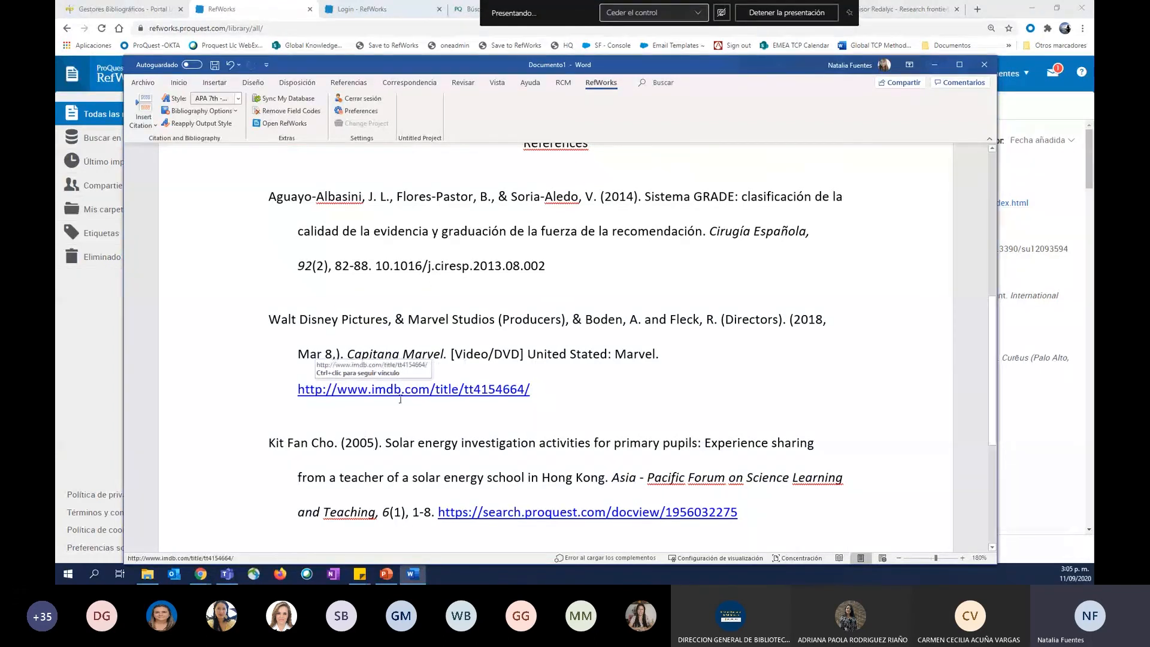
{"action": "scroll", "coordinate": [420, 395], "scroll_direction": "up", "scroll_amount": 6}
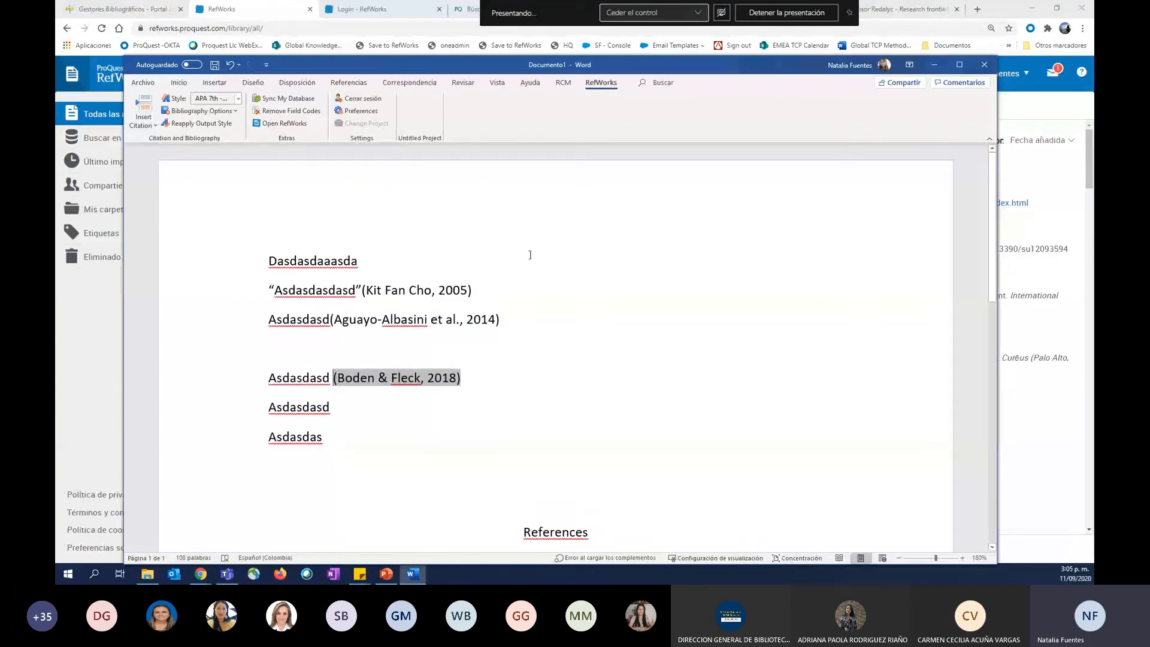
{"action": "scroll", "coordinate": [529, 254], "scroll_direction": "down", "scroll_amount": 8}
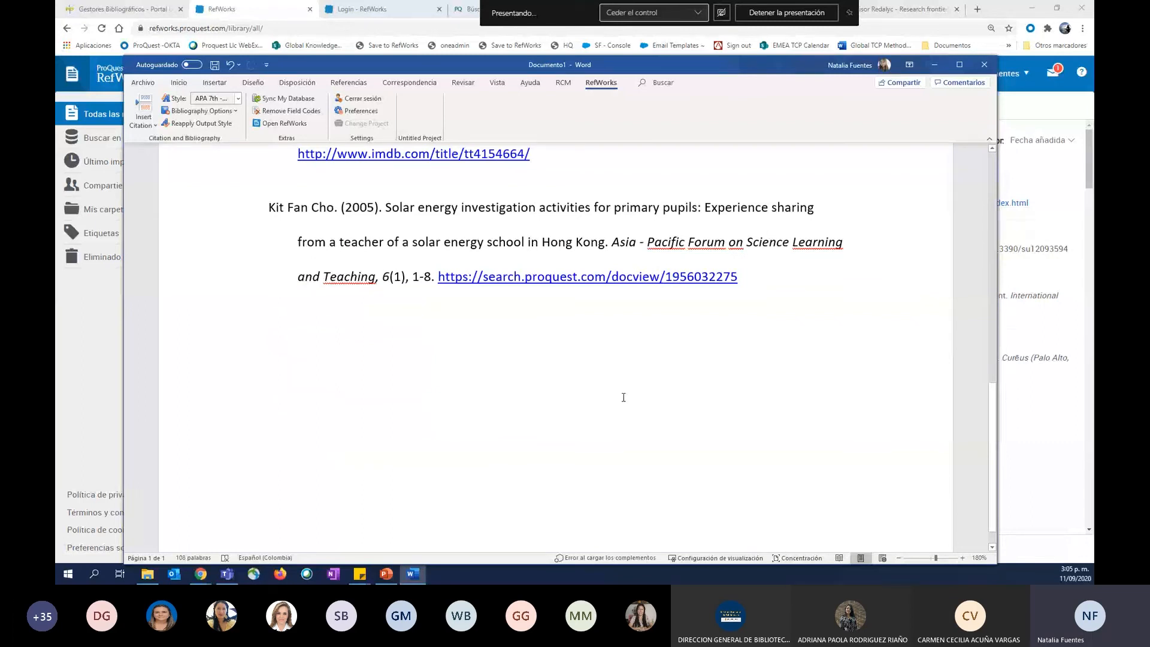
{"action": "left_click_drag", "start_coordinate": [591, 327], "coordinate": [402, 5]}
{"action": "left_click", "coordinate": [402, 5]}
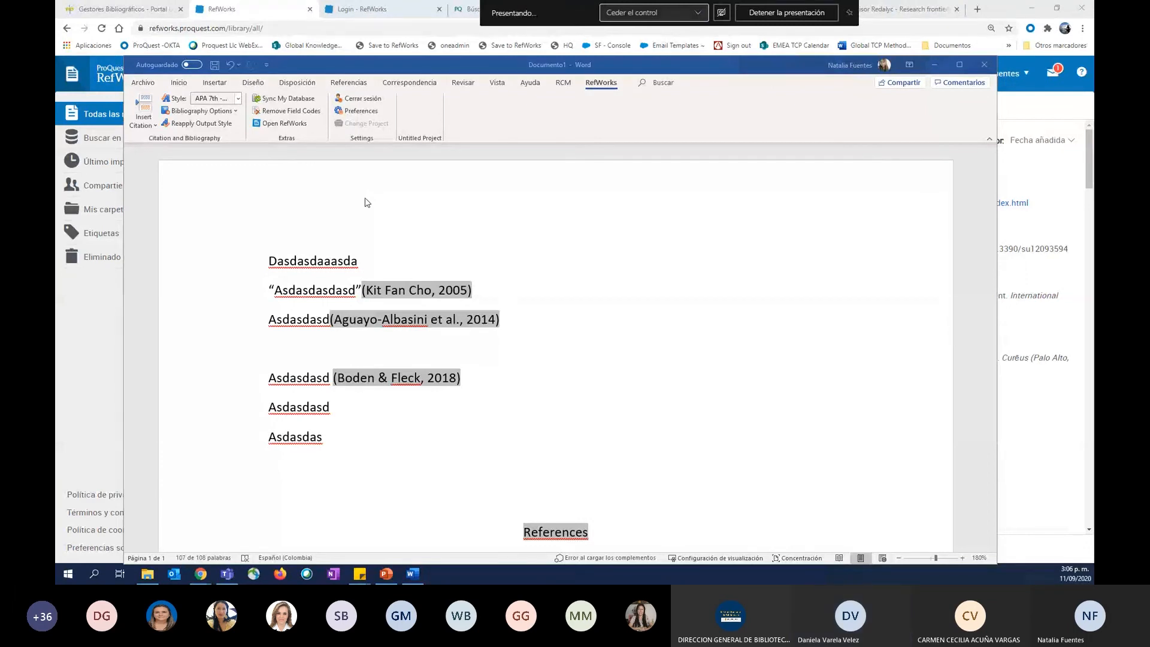
Add a new first line above the placeholder text with the training contact's e-mail, and enlarge the document view to 210%.
{"action": "left_click", "coordinate": [271, 261]}
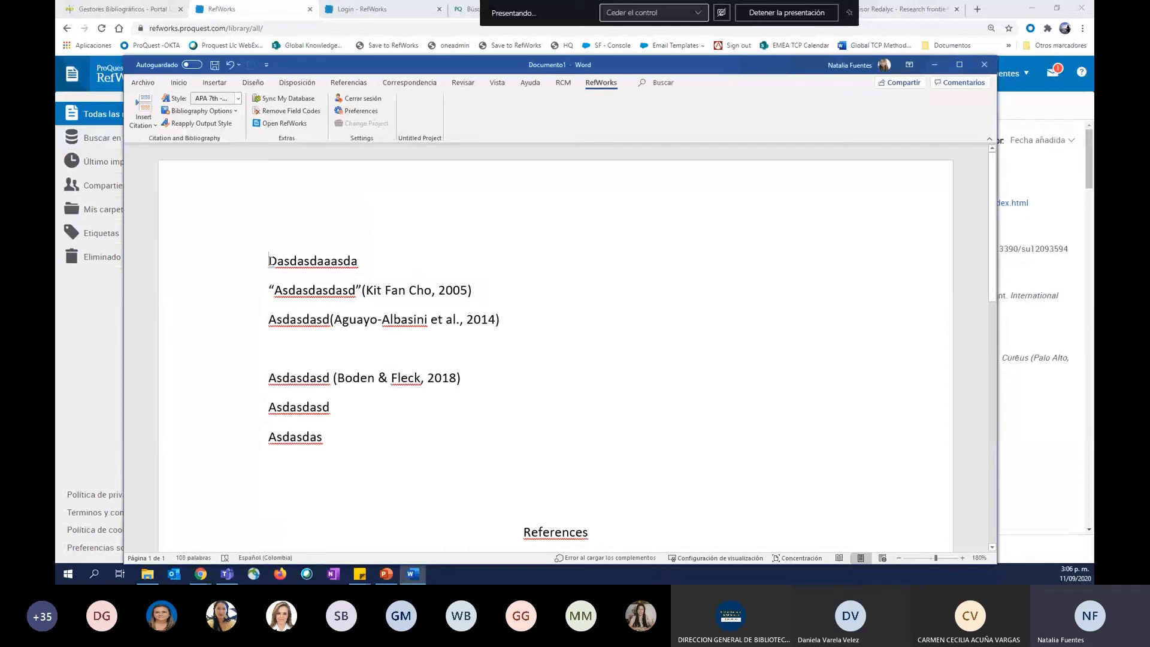
{"action": "key", "text": "Return"}
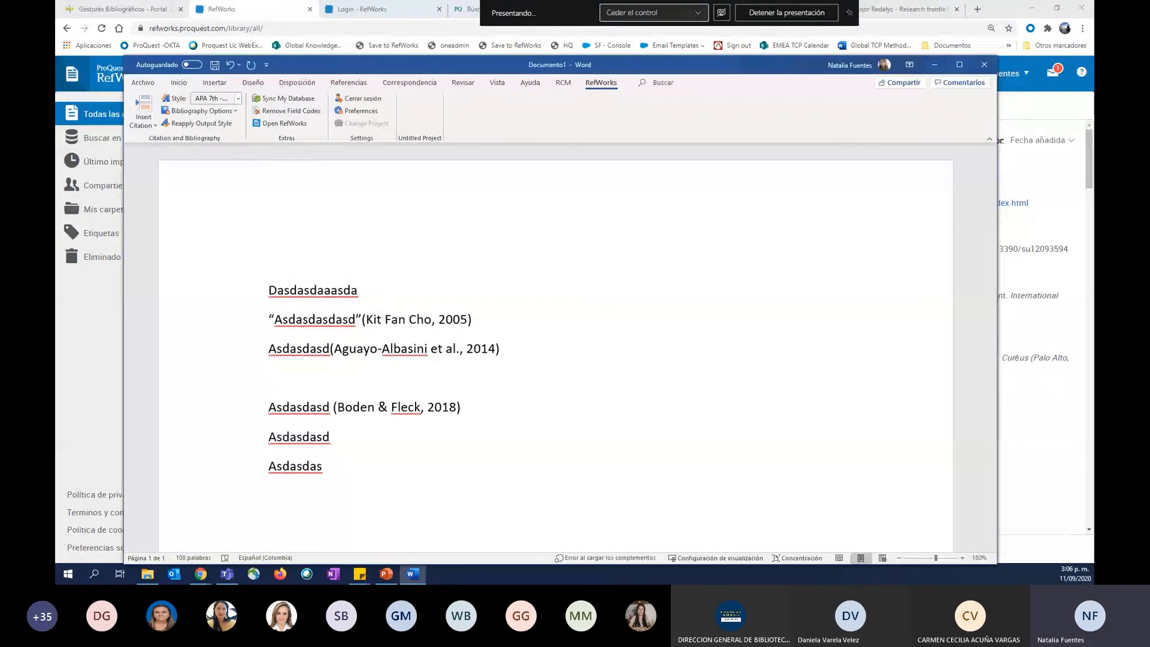
{"action": "type", "text": "trainin"}
{"action": "key", "text": "BackSpace"}
{"action": "scroll", "coordinate": [352, 279], "scroll_direction": "up", "scroll_amount": 3, "text": "ctrl"}
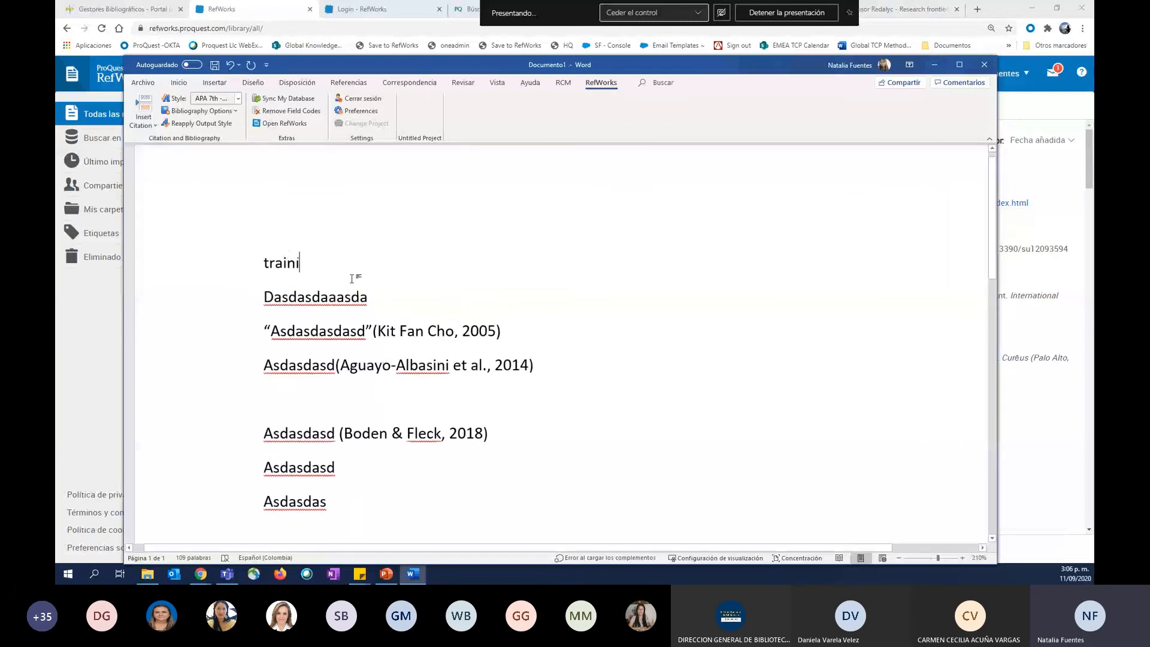
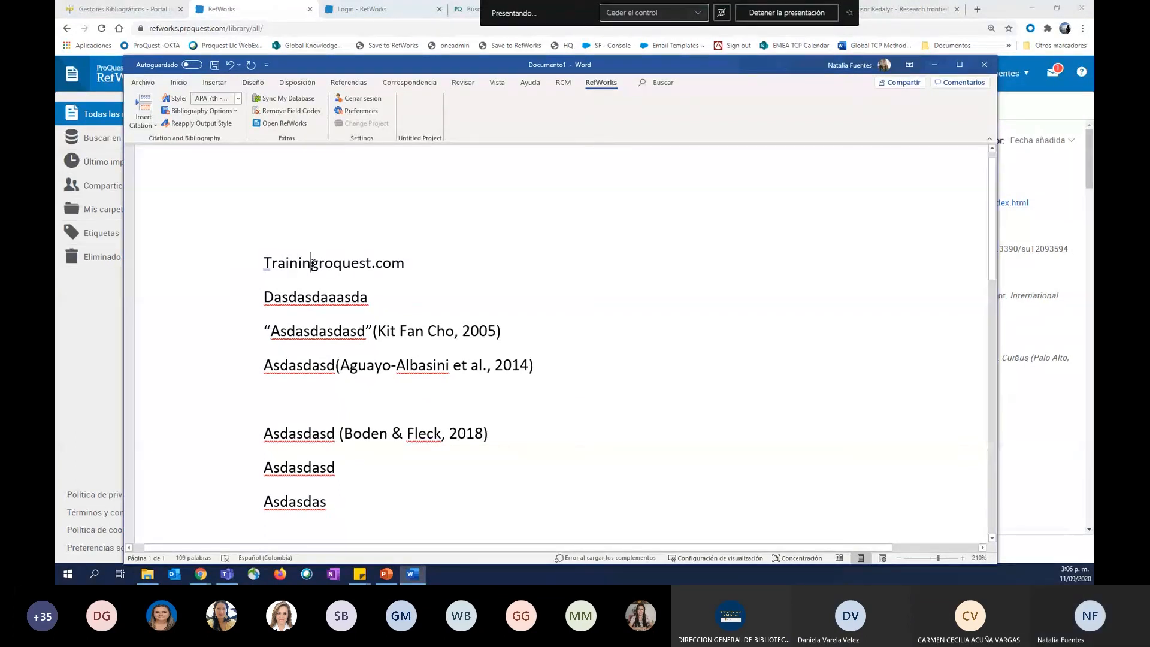
{"action": "key", "text": "Left"}
{"action": "key", "text": "Left"}
{"action": "key", "text": "Left"}
{"action": "key", "text": "Left"}
{"action": "key", "text": "Left"}
{"action": "key", "text": "Left"}
{"action": "key", "text": "Left"}
{"action": "key", "text": "Left"}
{"action": "key", "text": "Left"}
{"action": "key", "text": "Left"}
{"action": "key", "text": "Left"}
{"action": "key", "text": "Left"}
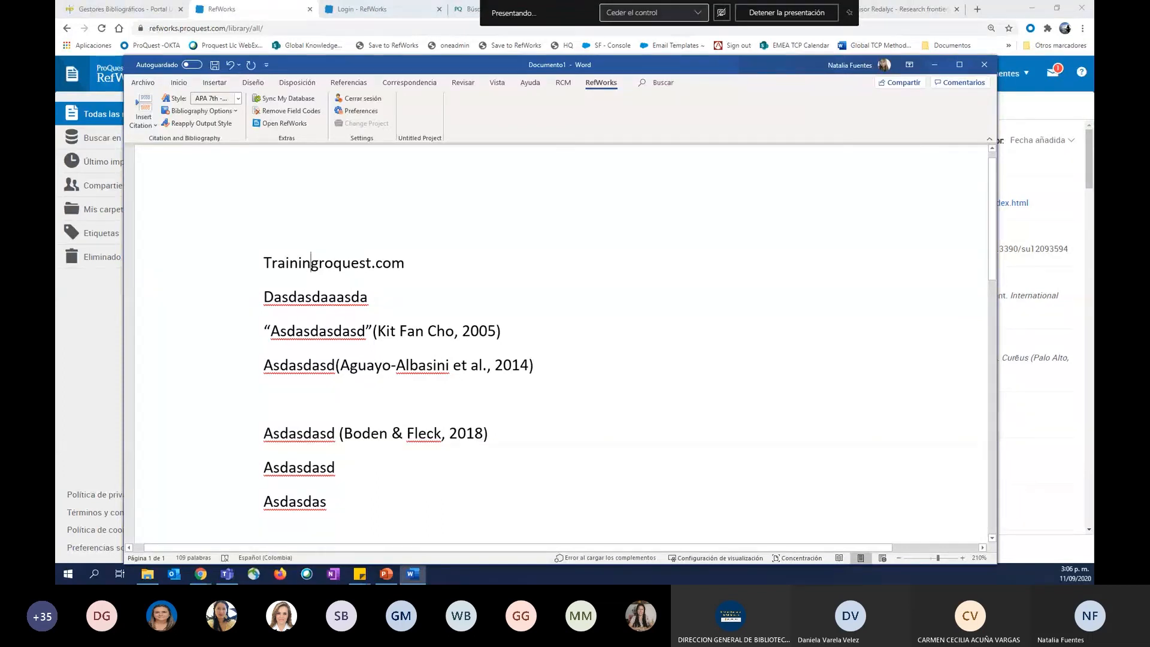
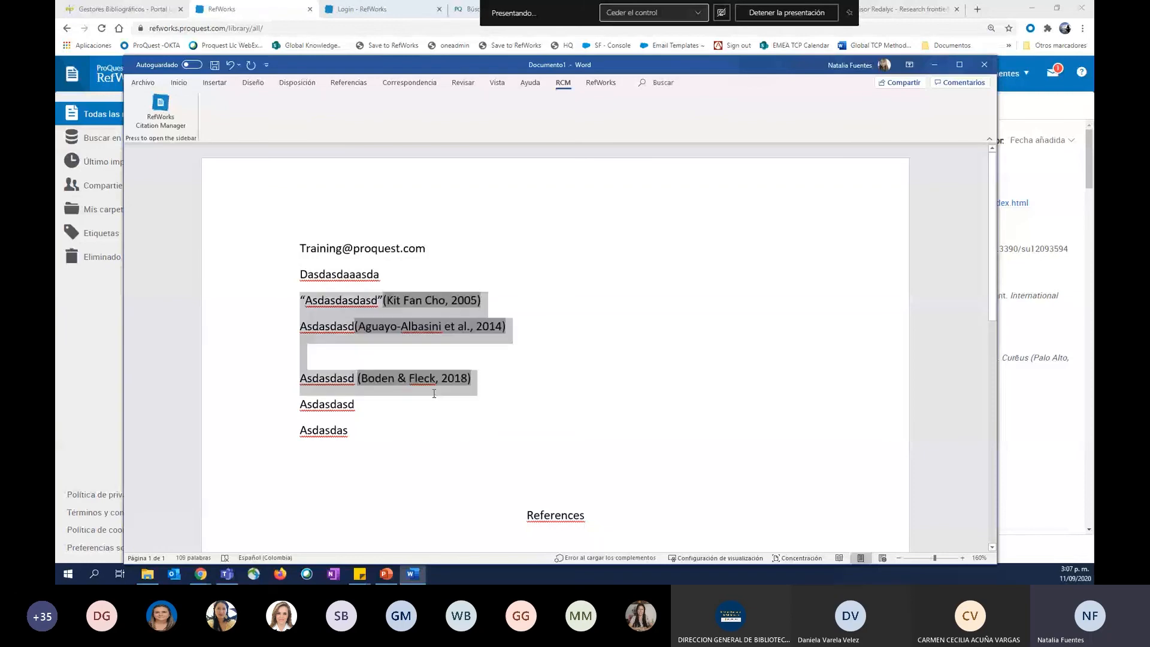
Delete the cited placeholder lines and the whole bibliography, keeping the contact line and the three uncited placeholder lines.
{"action": "type", "text": "¿"}
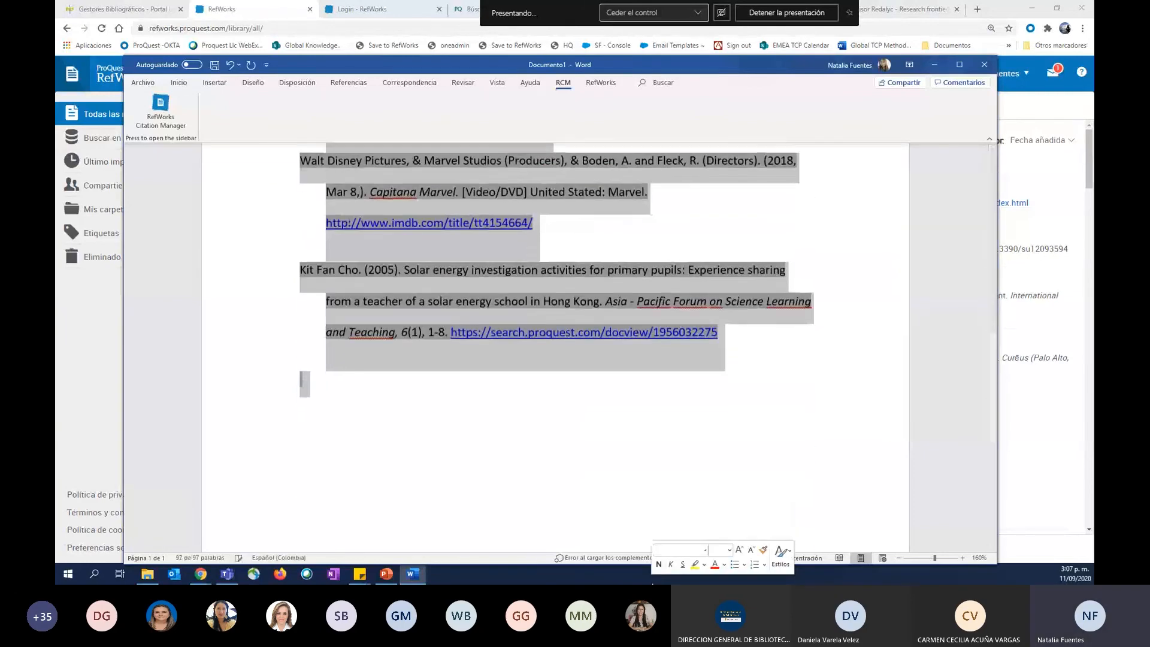
{"action": "key", "text": "Delete"}
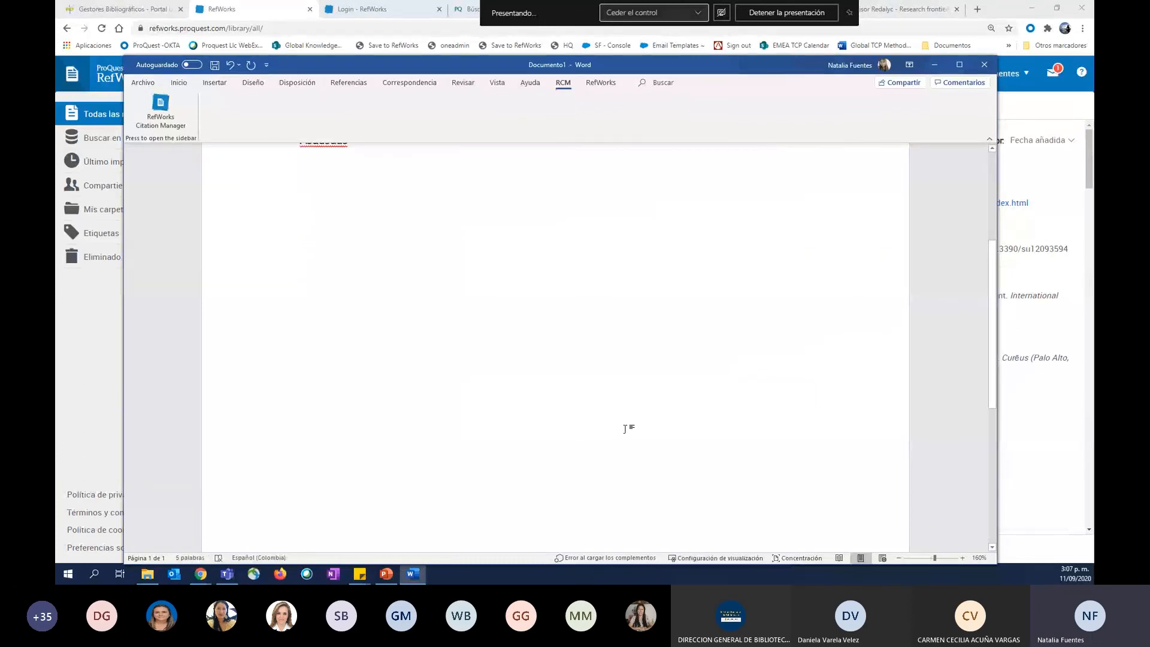
{"action": "scroll", "coordinate": [625, 429], "scroll_direction": "up", "scroll_amount": 3}
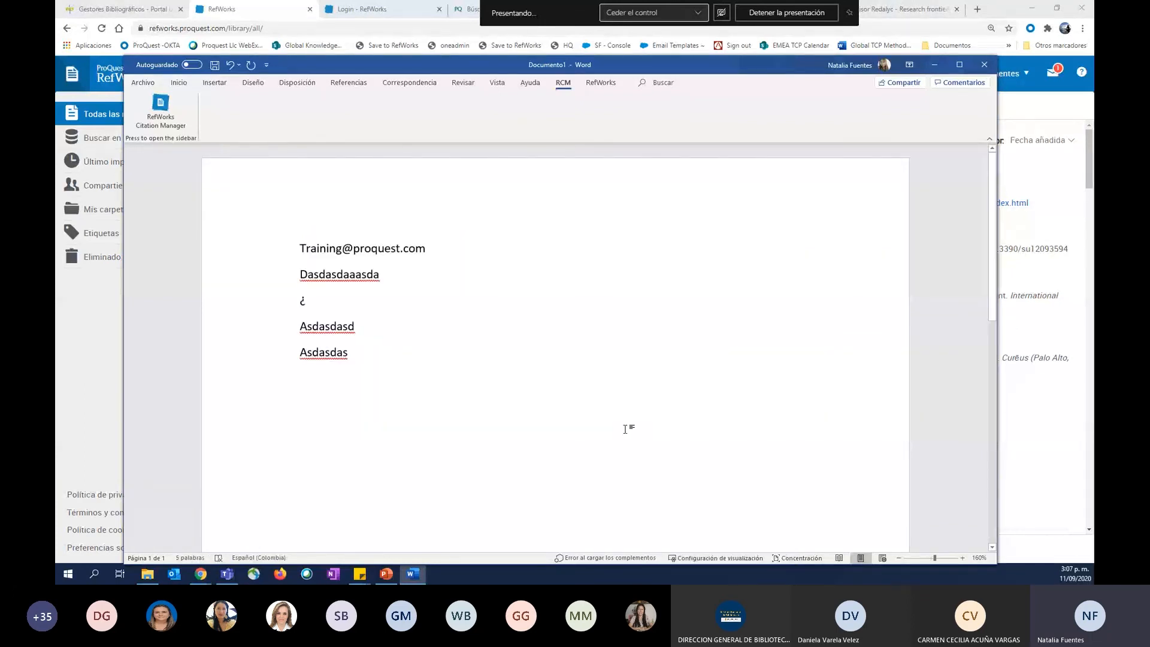
{"action": "key", "text": "BackSpace"}
{"action": "key", "text": "BackSpace"}
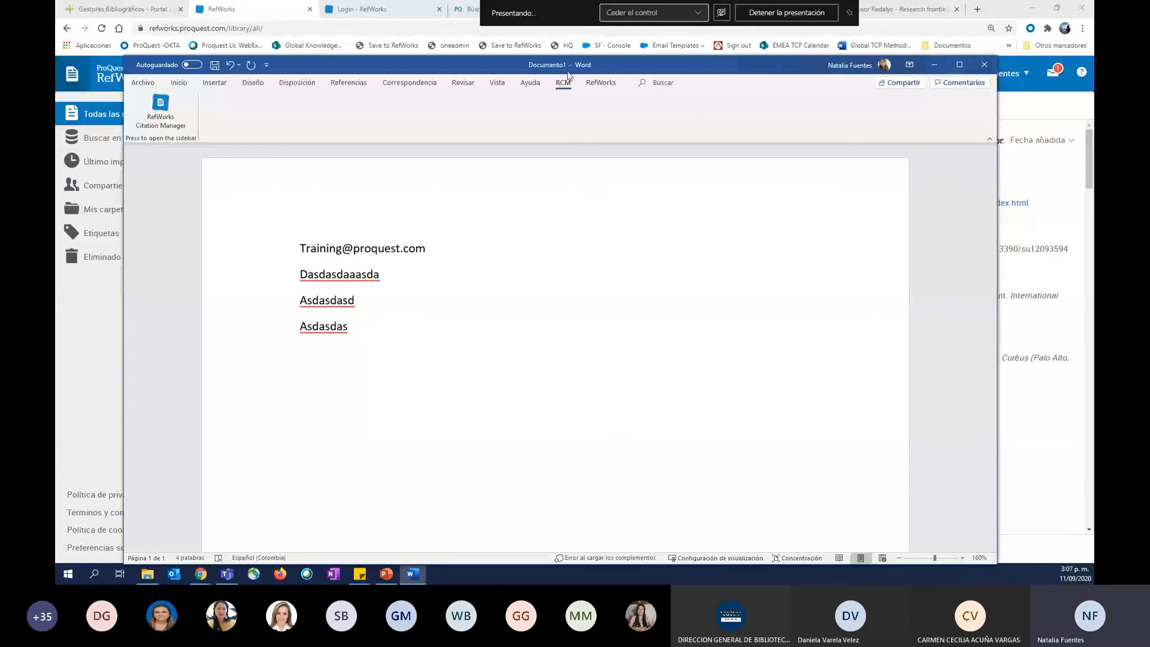
Open RefWorks Citation Manager and log in with the account e-mail and password.
{"action": "left_click", "coordinate": [157, 107]}
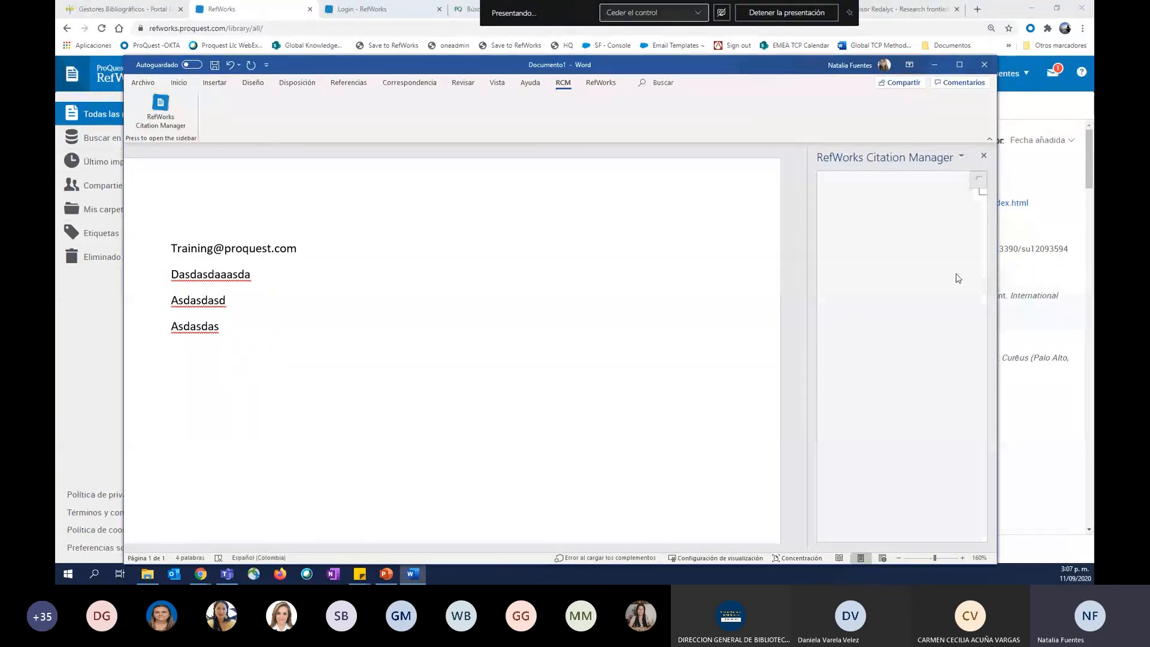
{"action": "left_click", "coordinate": [898, 304]}
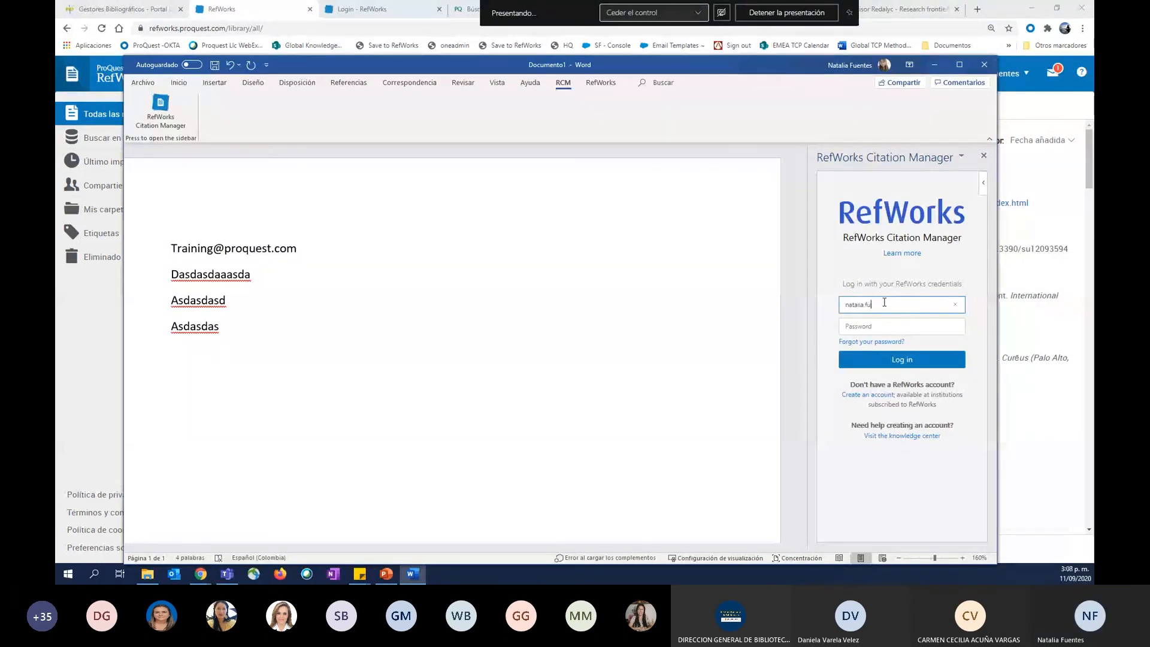
{"action": "left_click", "coordinate": [897, 327]}
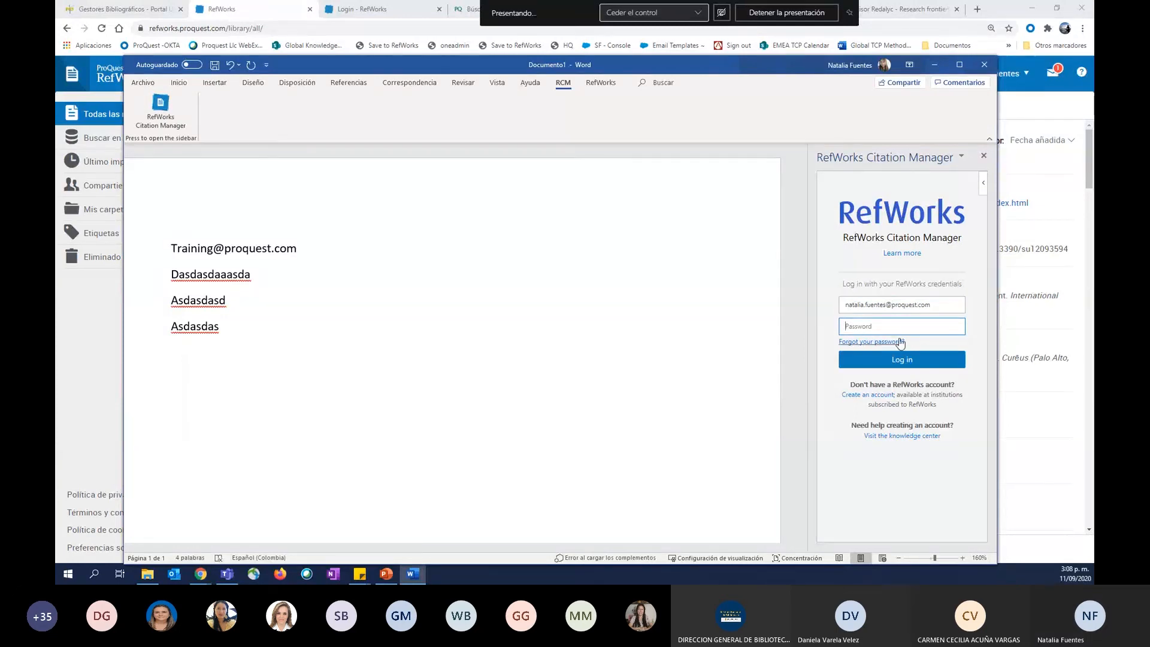
{"action": "type", "text": "•••"}
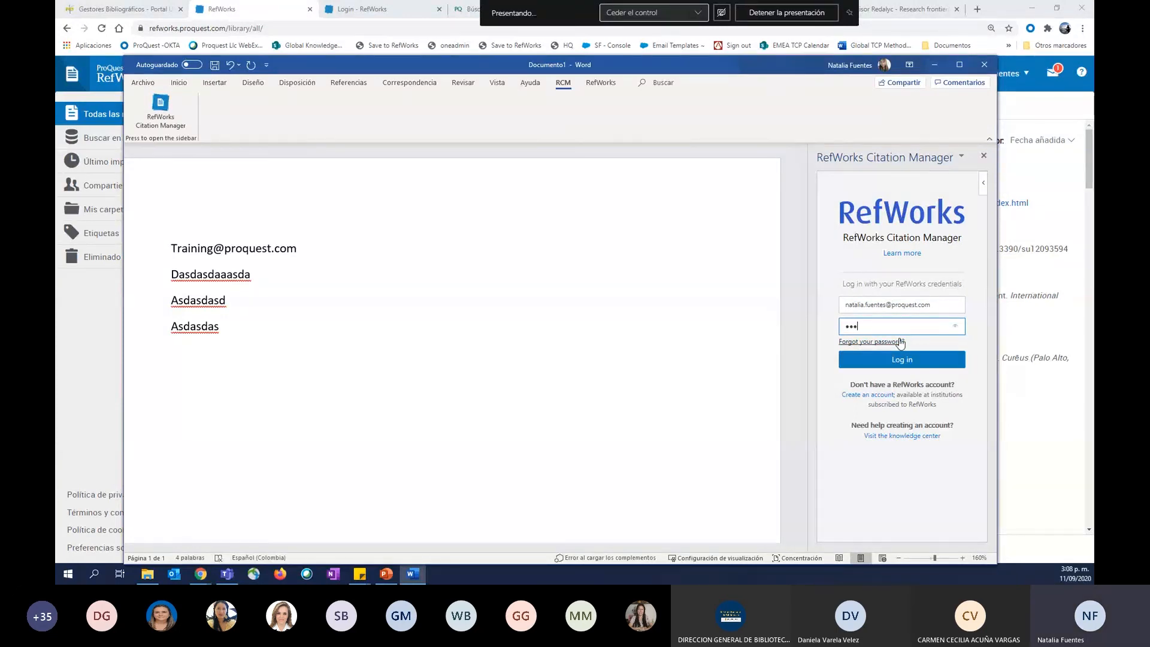
{"action": "type", "text": "••••••••"}
{"action": "key", "text": "Return"}
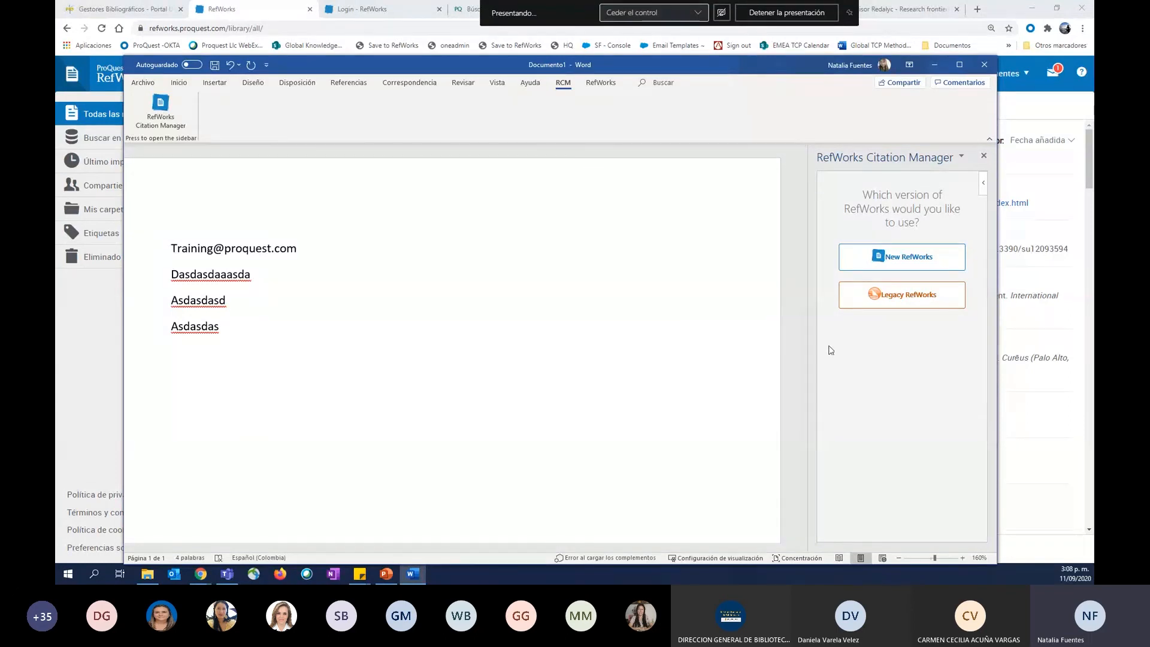
Choose New RefWorks as the version, highlight the second point of the important message, and dismiss the message.
{"action": "left_click", "coordinate": [872, 264]}
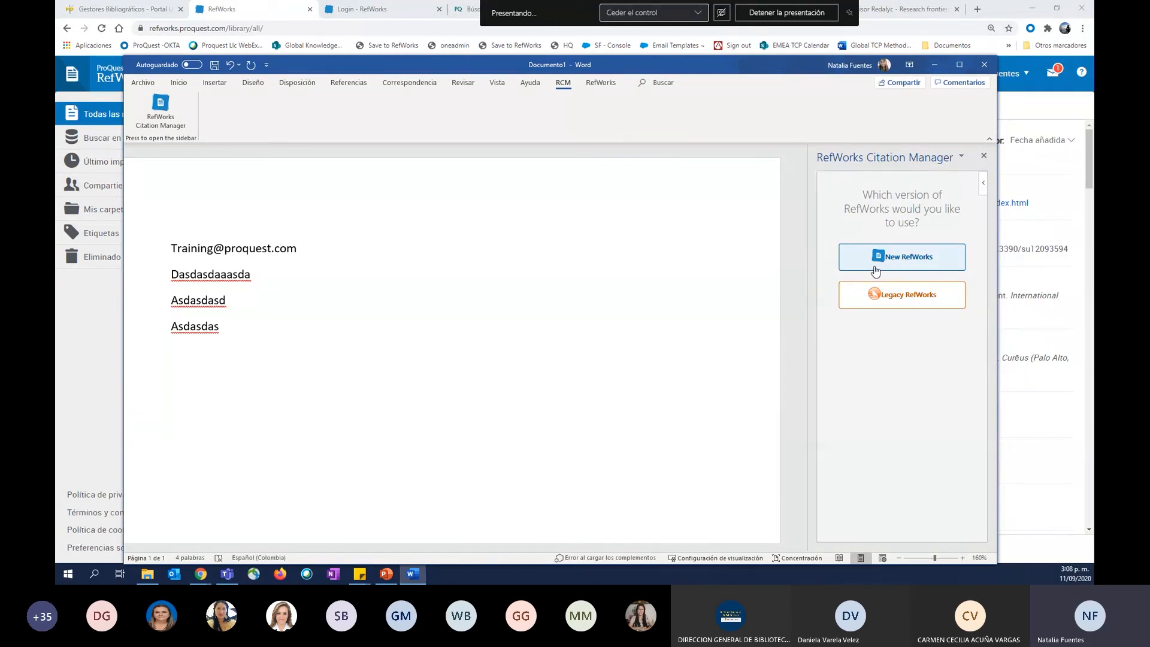
{"action": "left_click", "coordinate": [923, 262]}
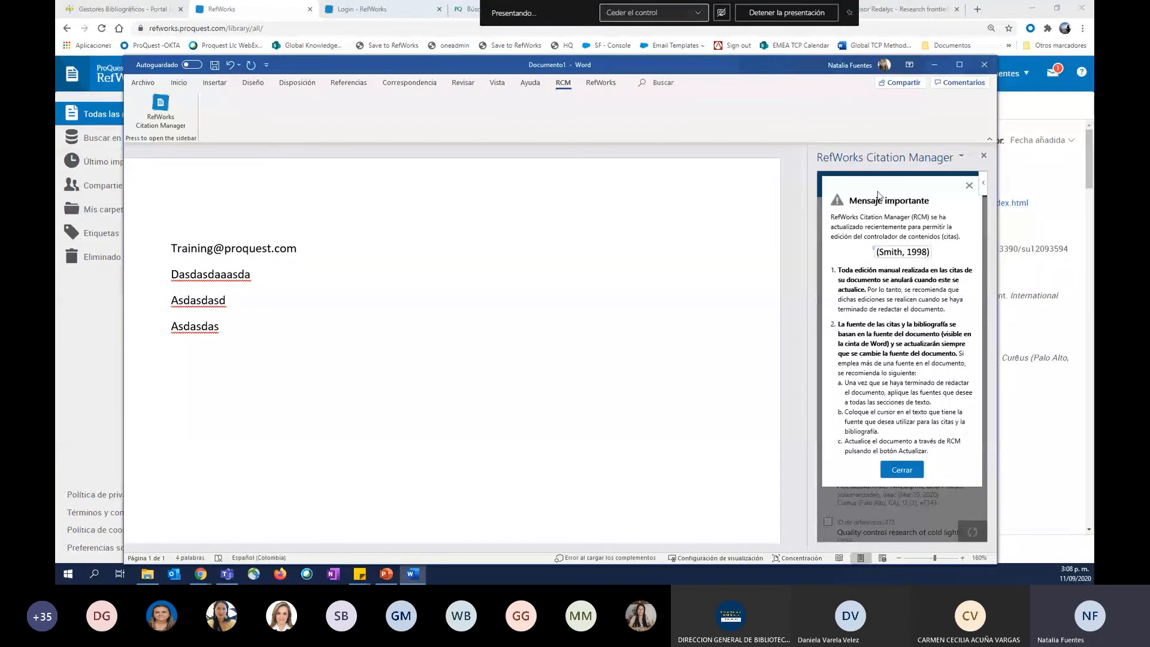
{"action": "triple_click", "coordinate": [878, 197]}
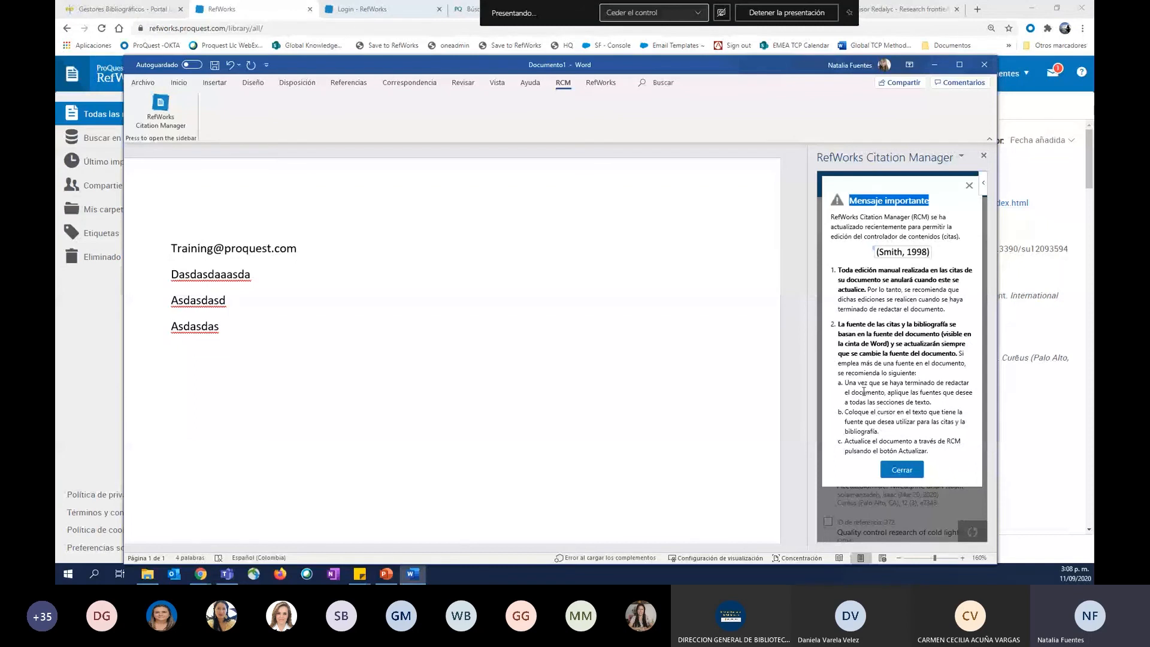
{"action": "left_click", "coordinate": [909, 347]}
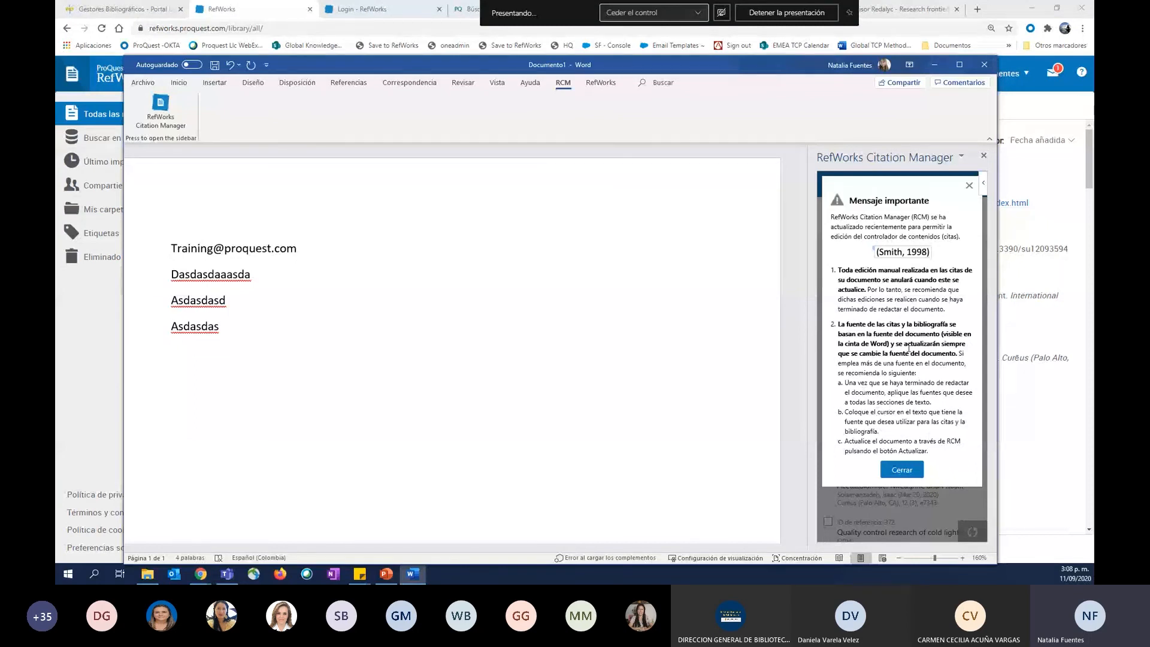
{"action": "triple_click", "coordinate": [909, 347]}
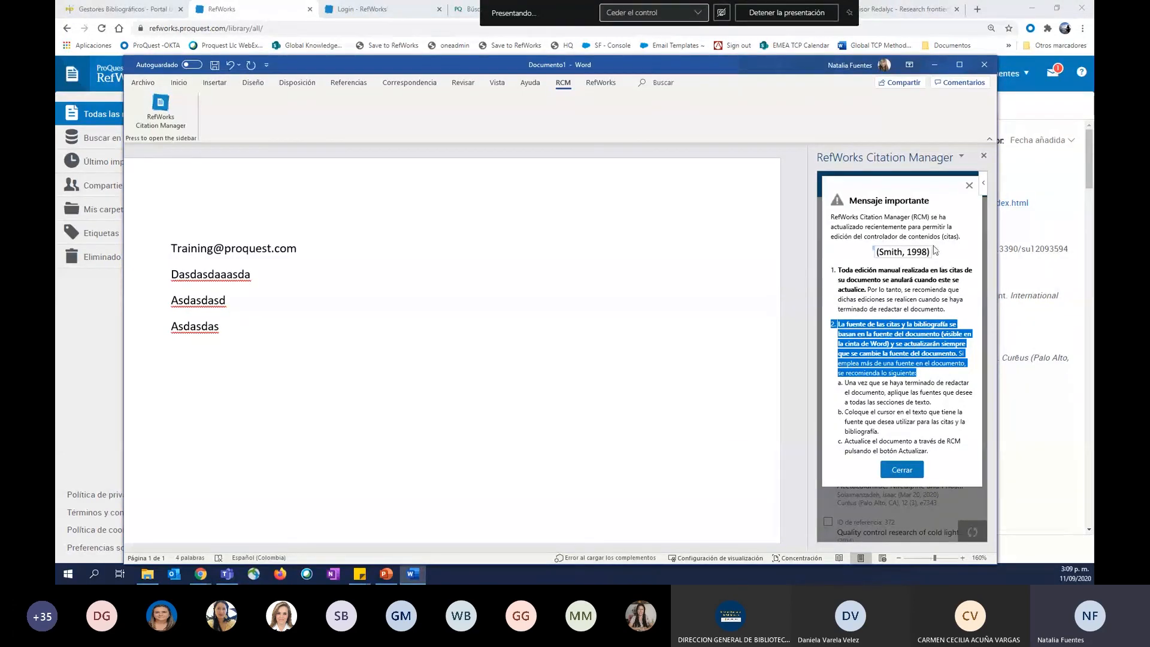
{"action": "left_click", "coordinate": [968, 187]}
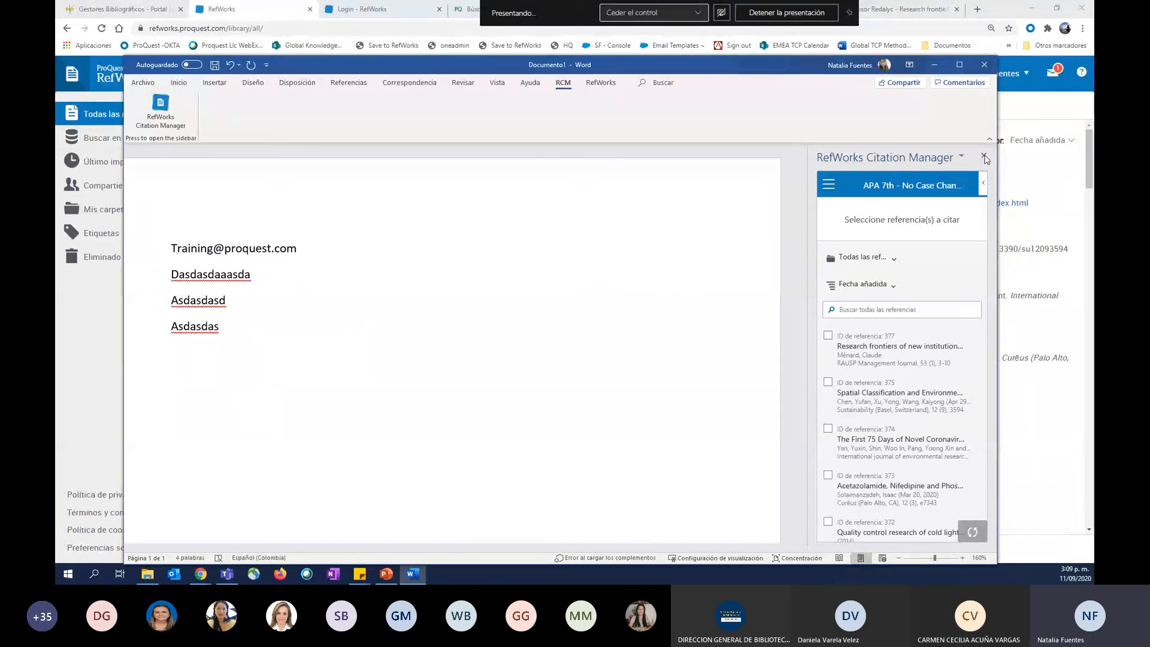
Examine the options offered in the Citation Manager menu, down to the sign-out entry.
{"action": "mouse_move", "coordinate": [970, 384]}
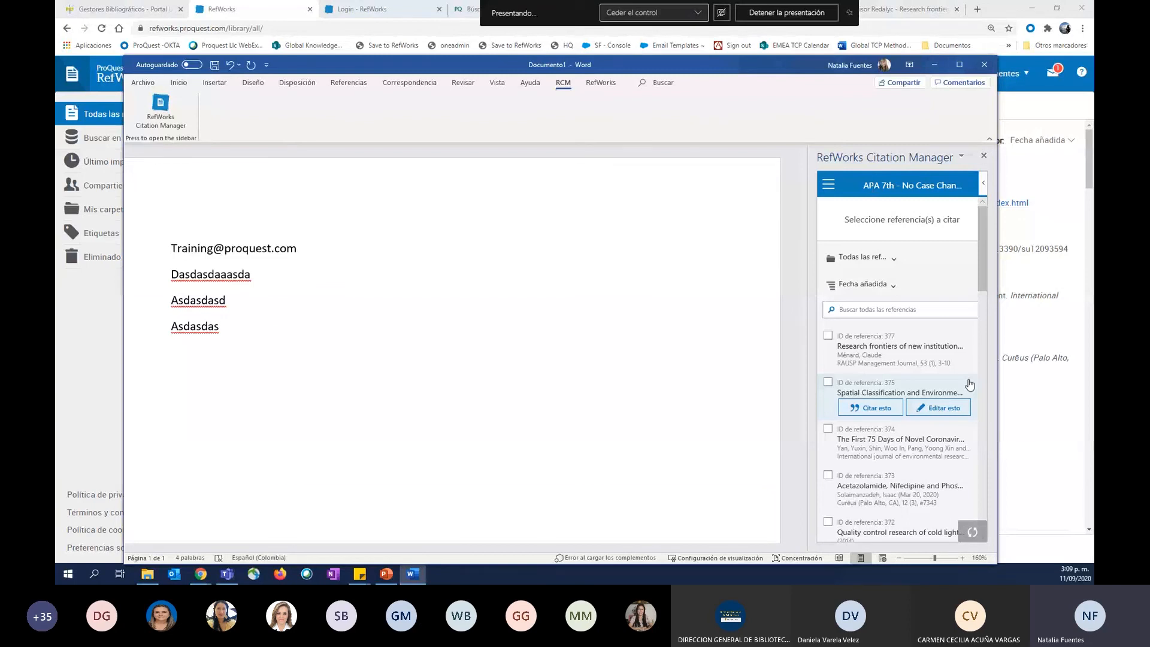
{"action": "left_click", "coordinate": [847, 191]}
{"action": "left_click", "coordinate": [846, 189]}
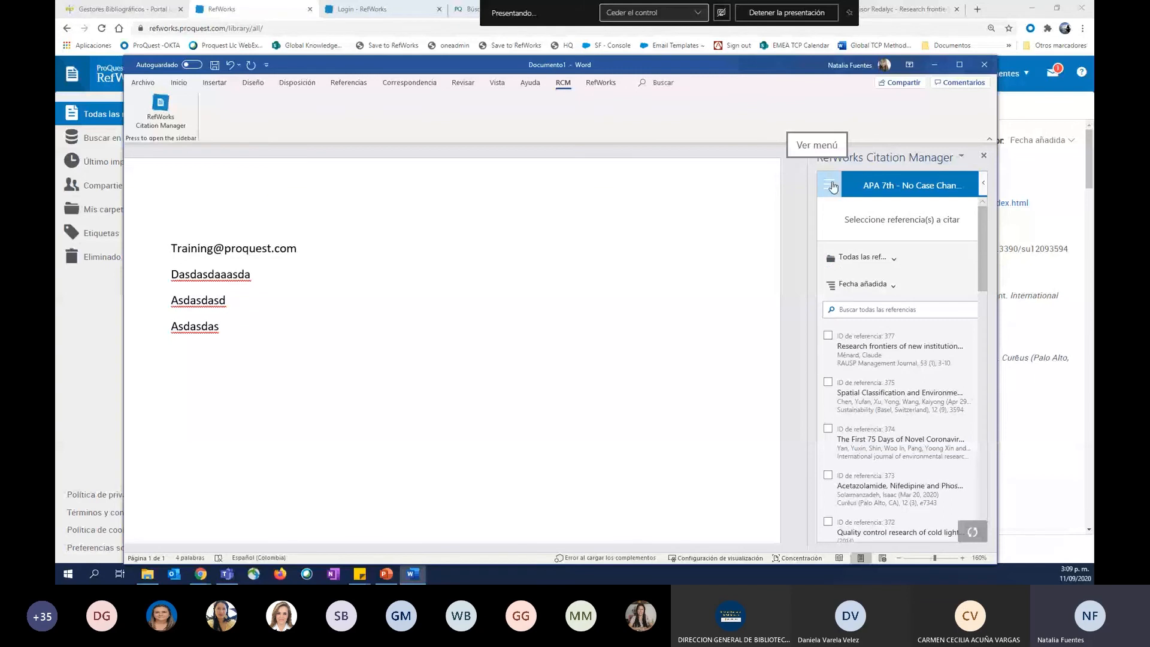
{"action": "left_click", "coordinate": [832, 186]}
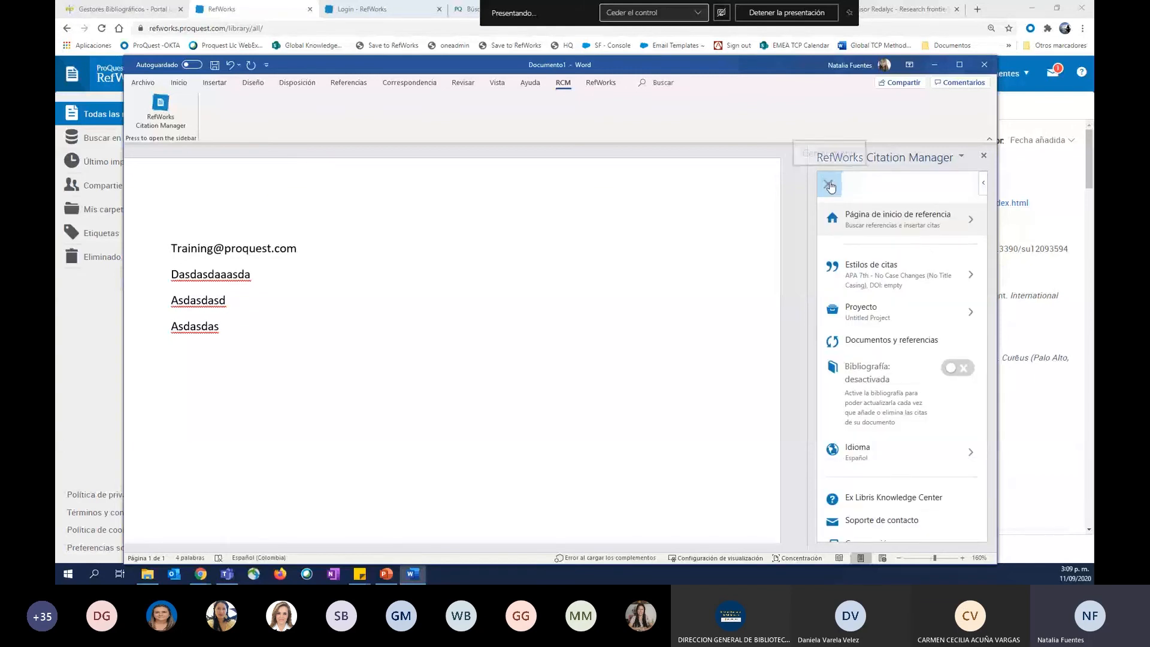
{"action": "left_click", "coordinate": [830, 187]}
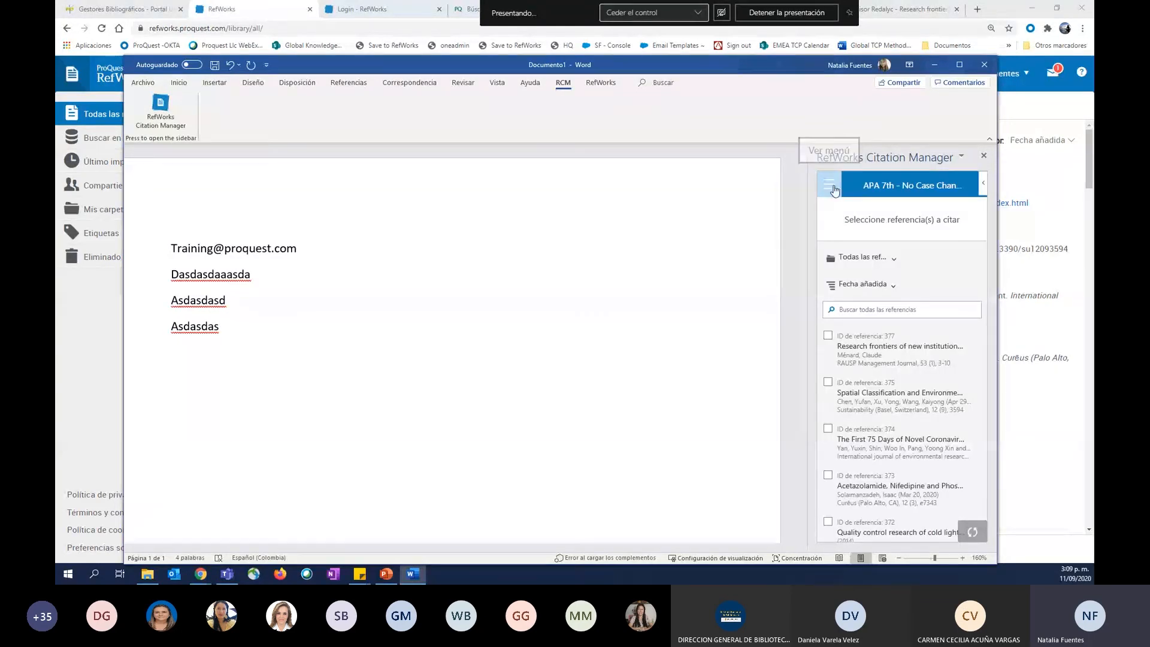
{"action": "left_click", "coordinate": [835, 189]}
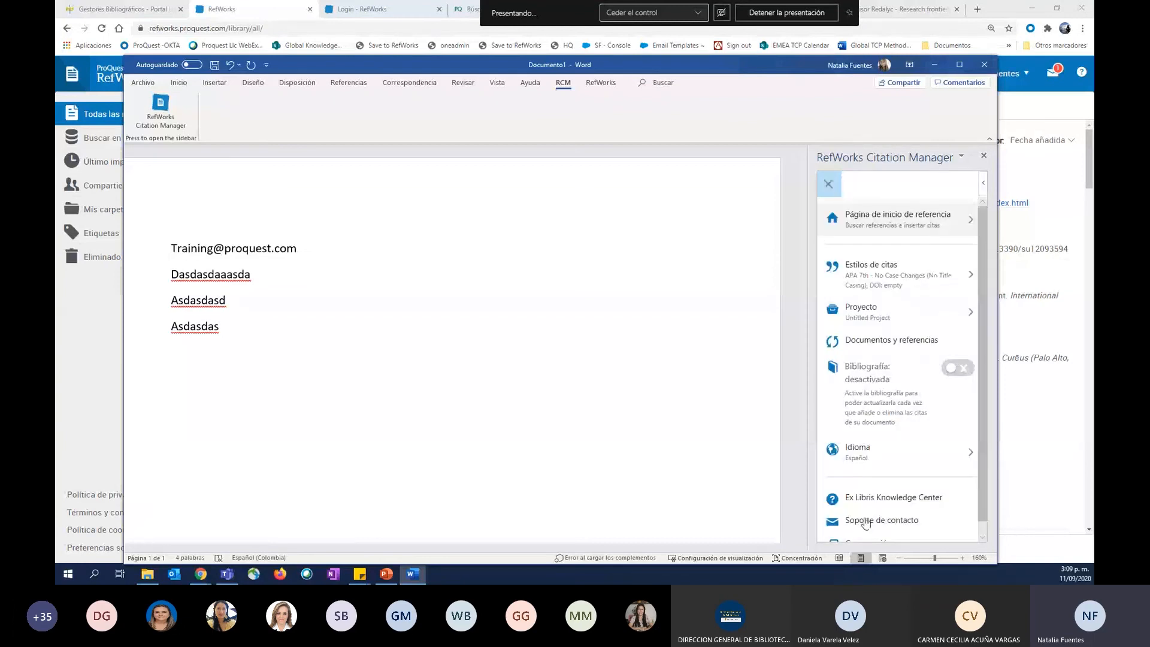
{"action": "scroll", "coordinate": [880, 538], "scroll_direction": "down", "scroll_amount": 1}
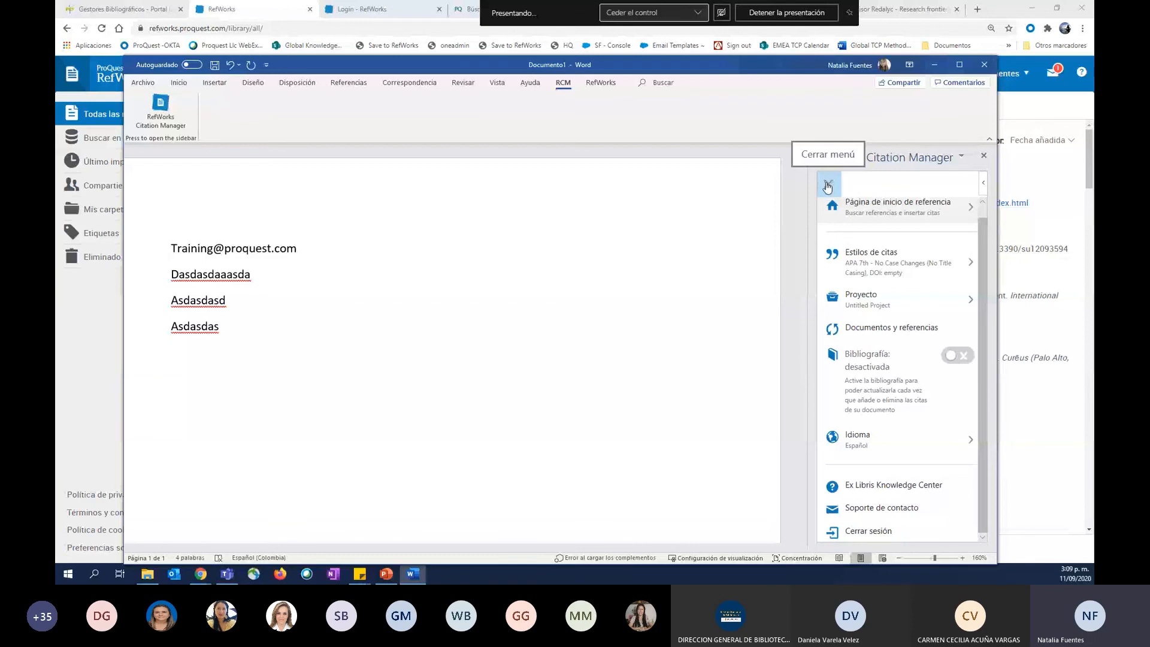
Open the citation style settings and examine the style list and the in-text and bibliography preview.
{"action": "left_click", "coordinate": [909, 280]}
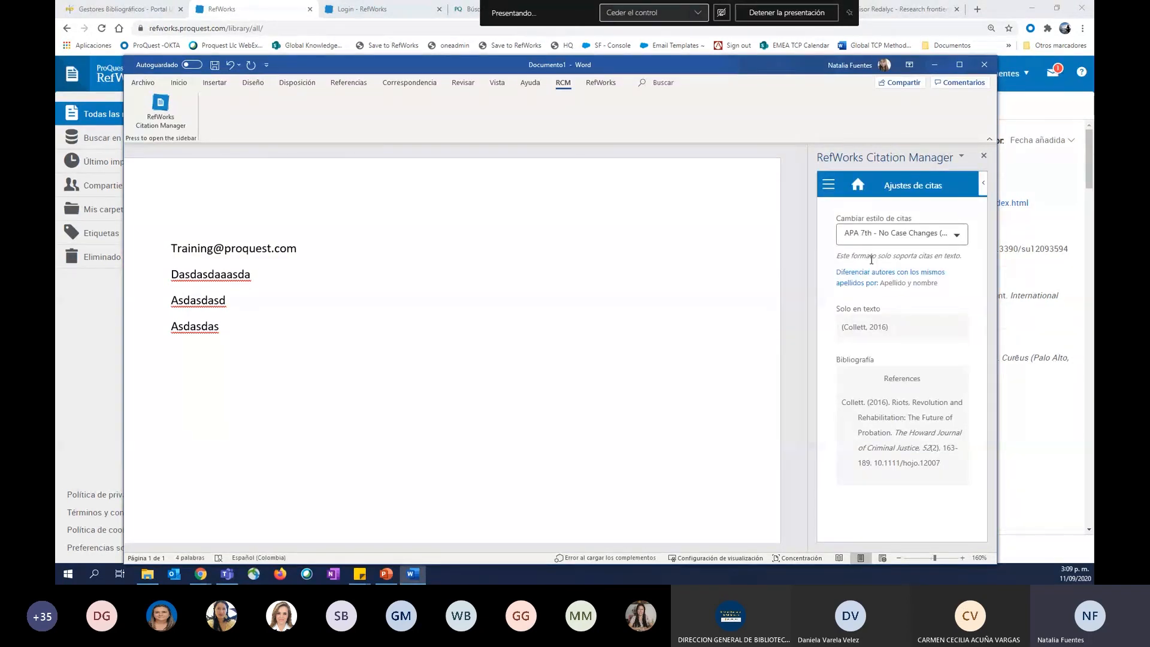
{"action": "left_click", "coordinate": [864, 243]}
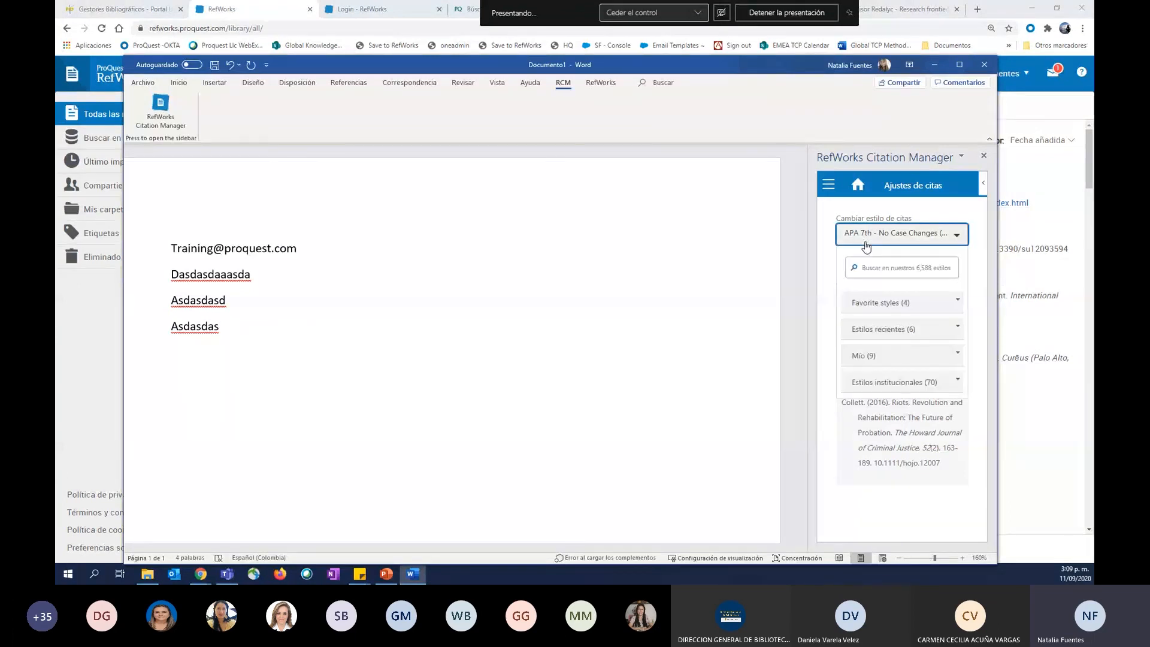
{"action": "left_click", "coordinate": [889, 265]}
{"action": "left_click", "coordinate": [856, 209]}
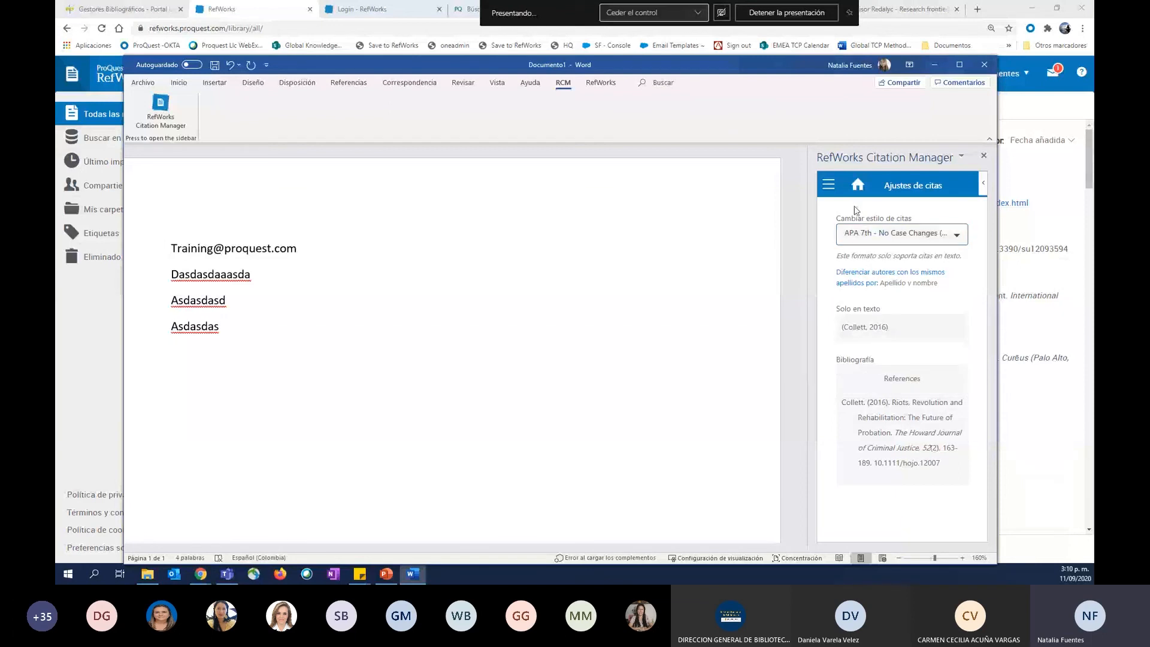
{"action": "scroll", "coordinate": [900, 309], "scroll_direction": "up", "scroll_amount": 2}
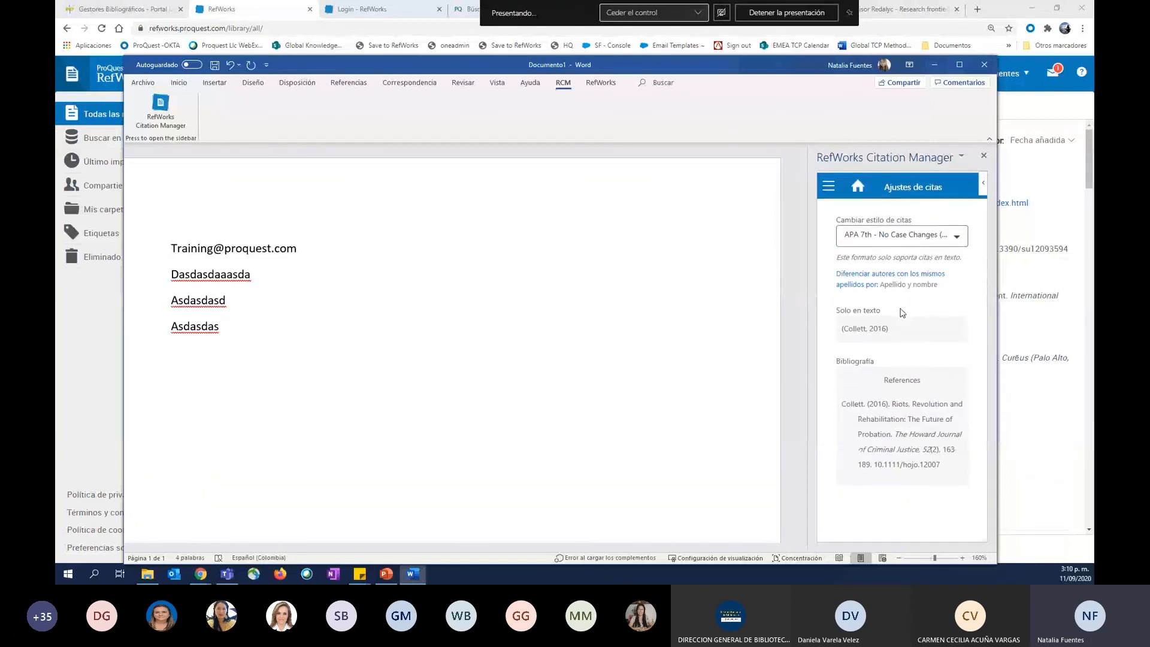
Review the language, bibliography and support options in the Citation Manager menu, and return to the citation settings.
{"action": "left_click", "coordinate": [829, 185]}
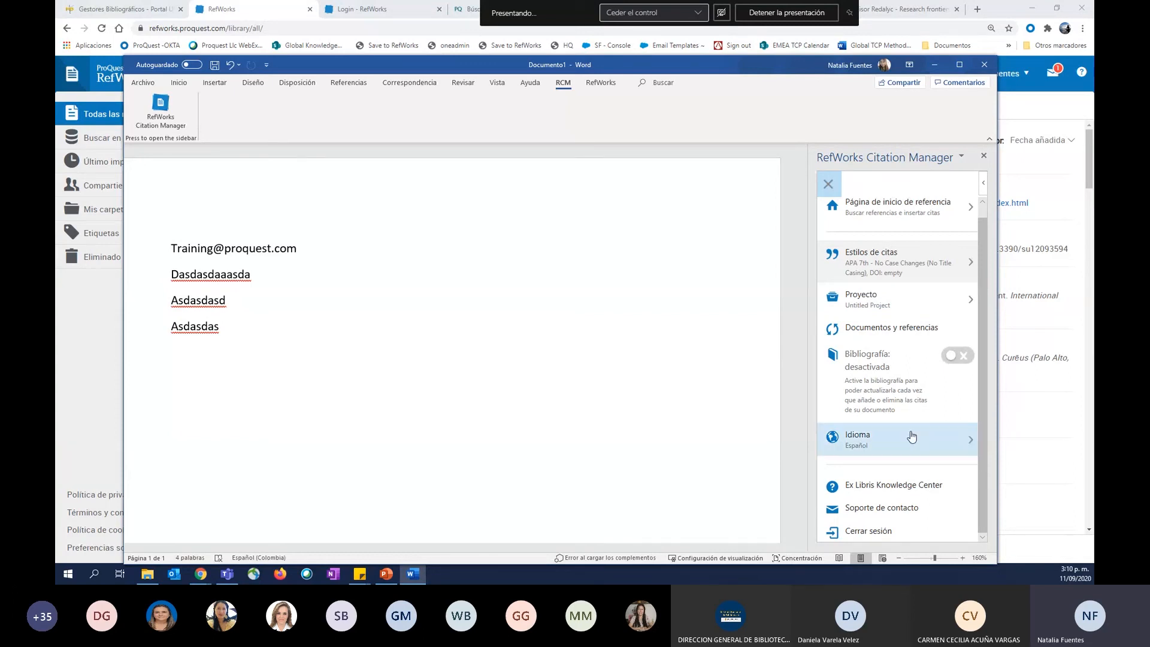
{"action": "left_click", "coordinate": [891, 451]}
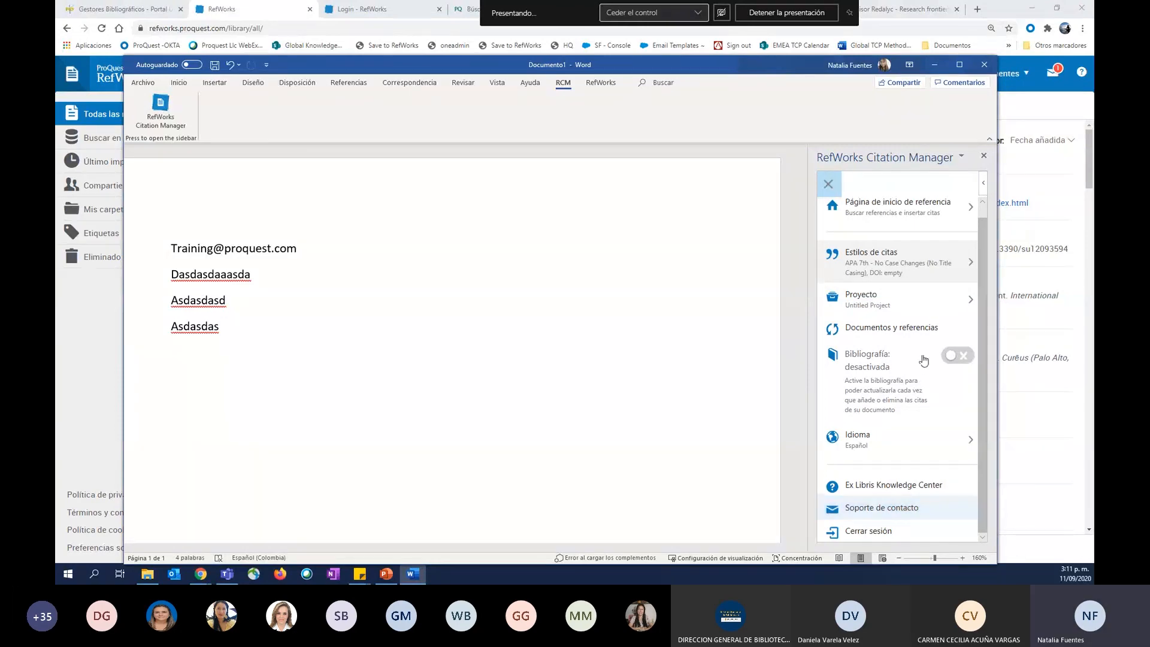
{"action": "left_click", "coordinate": [829, 185]}
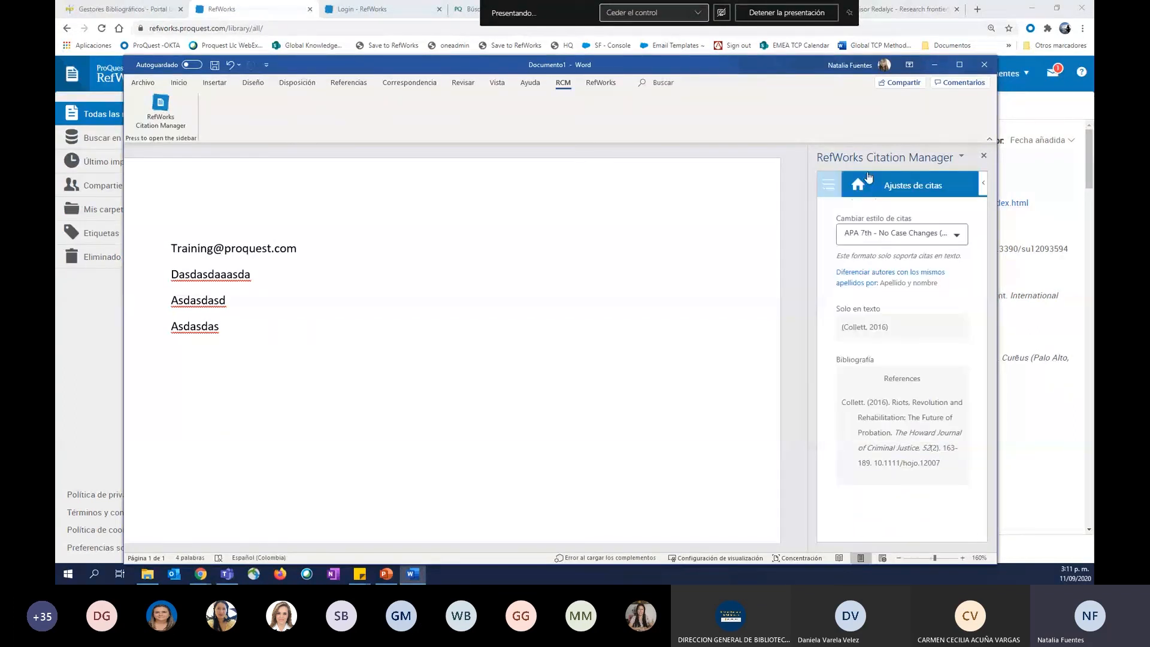
Cite the "Prevalence of COVID-19" reference from the ProQuest folder after the first placeholder line, Dasdasdaaasda.
{"action": "left_click", "coordinate": [870, 183]}
{"action": "mouse_move", "coordinate": [890, 348]}
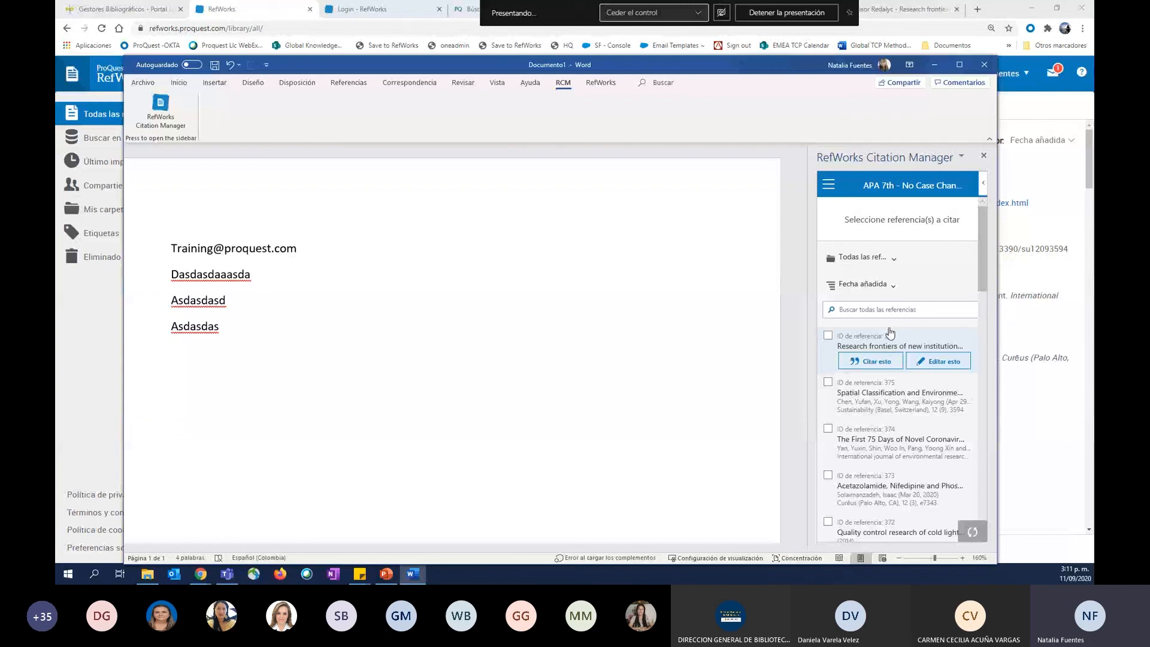
{"action": "left_click", "coordinate": [886, 259]}
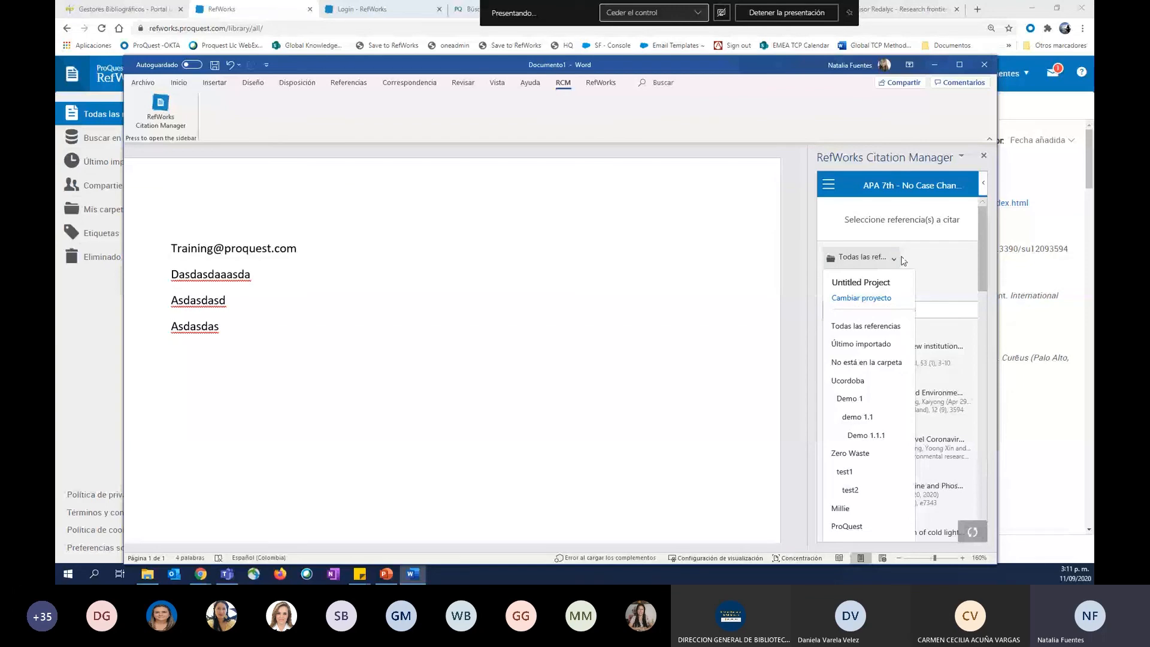
{"action": "scroll", "coordinate": [879, 248], "scroll_direction": "down", "scroll_amount": 4}
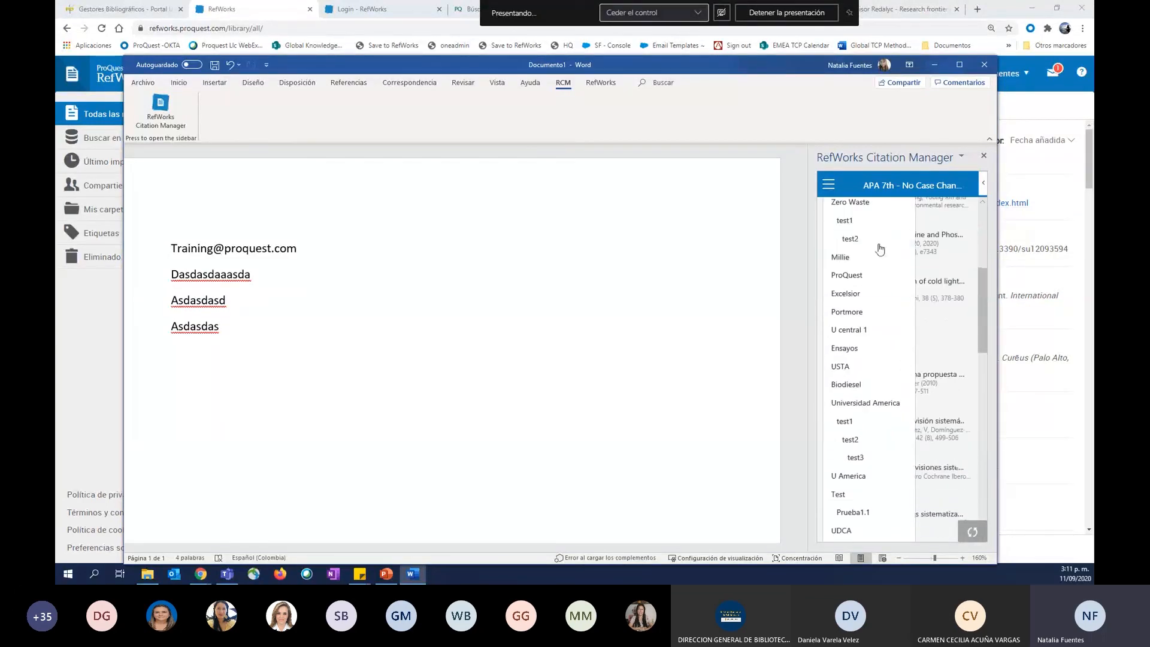
{"action": "scroll", "coordinate": [875, 359], "scroll_direction": "down", "scroll_amount": 5}
{"action": "scroll", "coordinate": [868, 469], "scroll_direction": "up", "scroll_amount": 10}
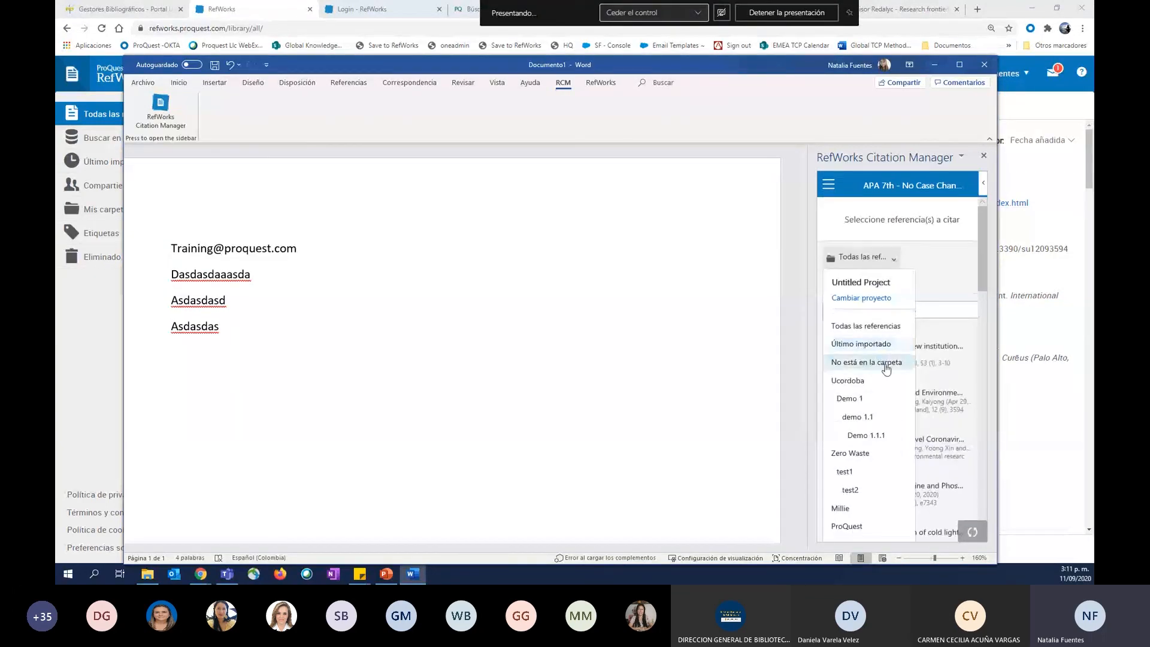
{"action": "left_click", "coordinate": [847, 526]}
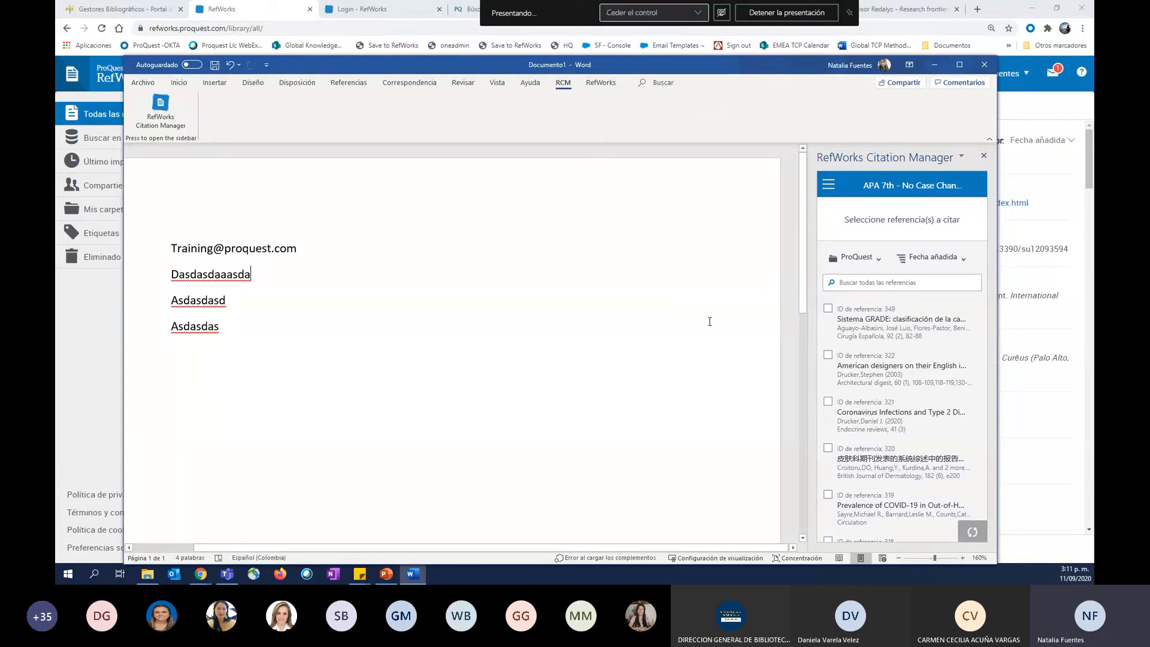
{"action": "scroll", "coordinate": [868, 411], "scroll_direction": "down", "scroll_amount": 3}
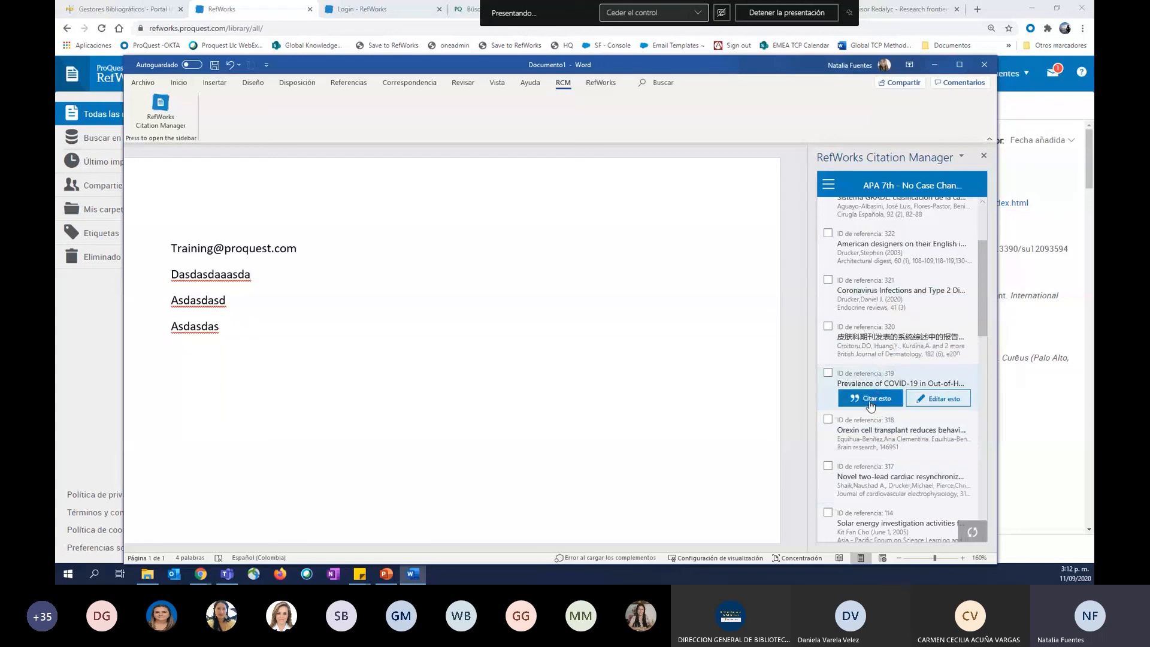
{"action": "left_click", "coordinate": [871, 403]}
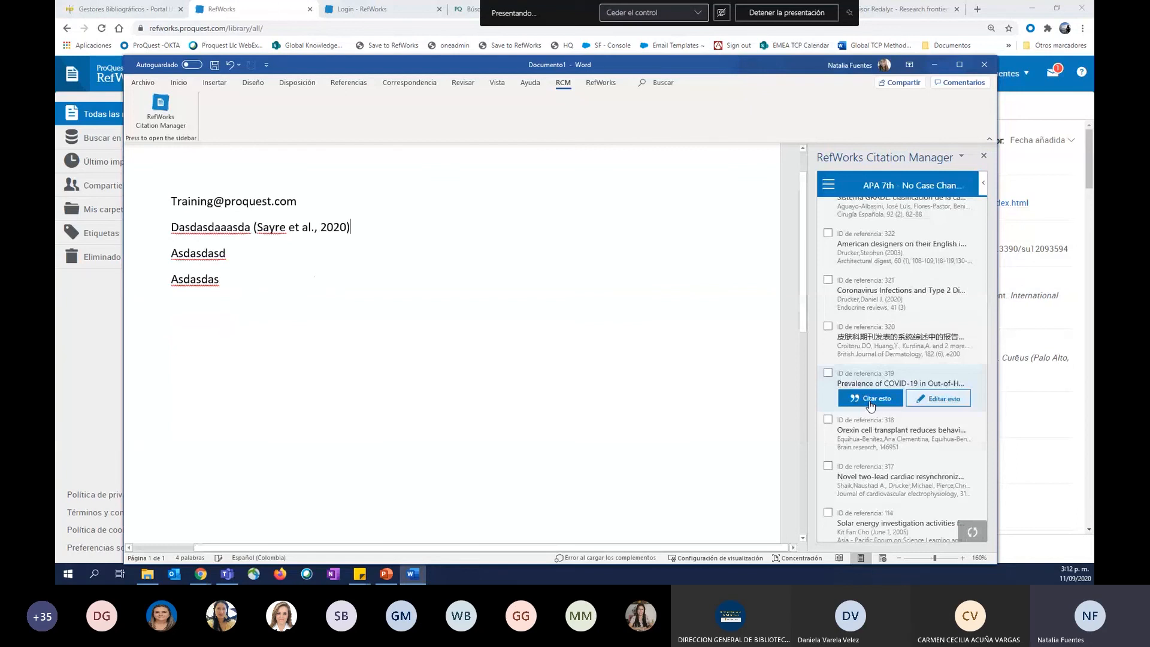
Cite the "Sistema GRADE" reference from the ProQuest folder after the second placeholder line, Asdasdasd.
{"action": "left_click", "coordinate": [242, 253]}
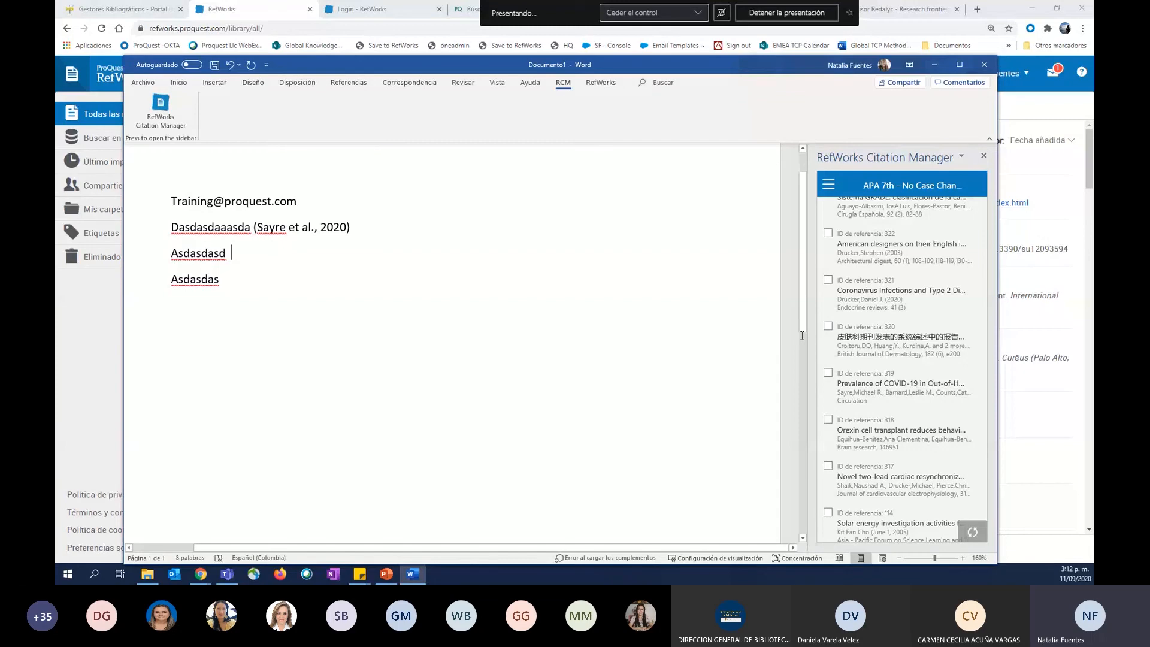
{"action": "mouse_move", "coordinate": [838, 381]}
{"action": "scroll", "coordinate": [851, 324], "scroll_direction": "up", "scroll_amount": 2}
{"action": "left_click", "coordinate": [865, 257]}
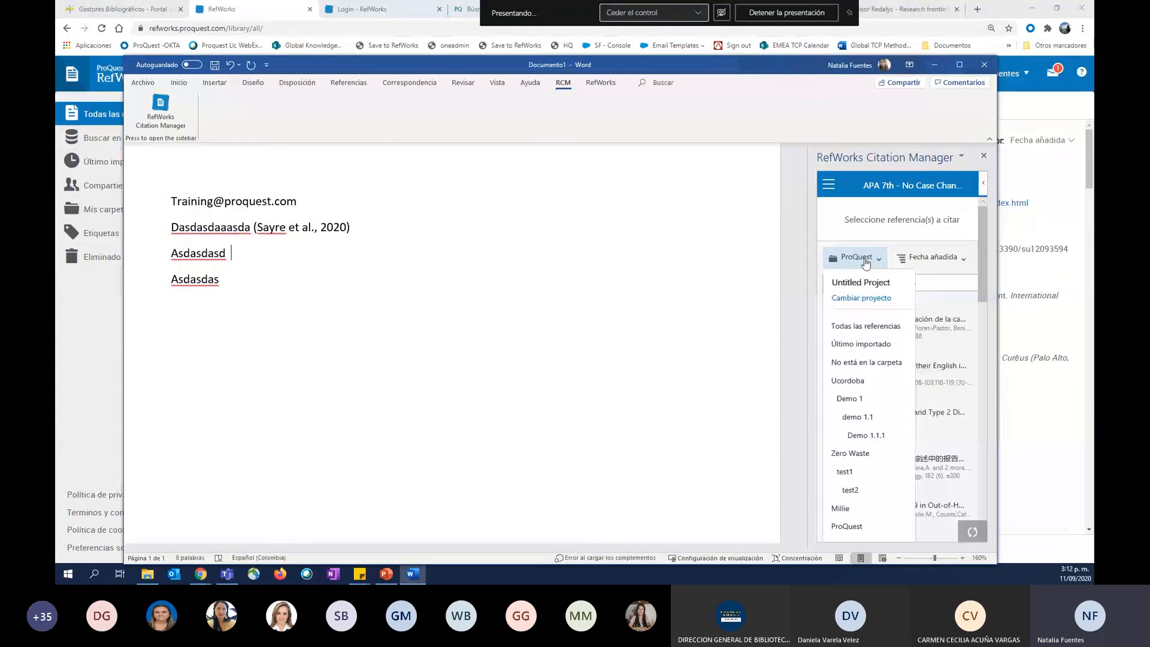
{"action": "left_click", "coordinate": [865, 262]}
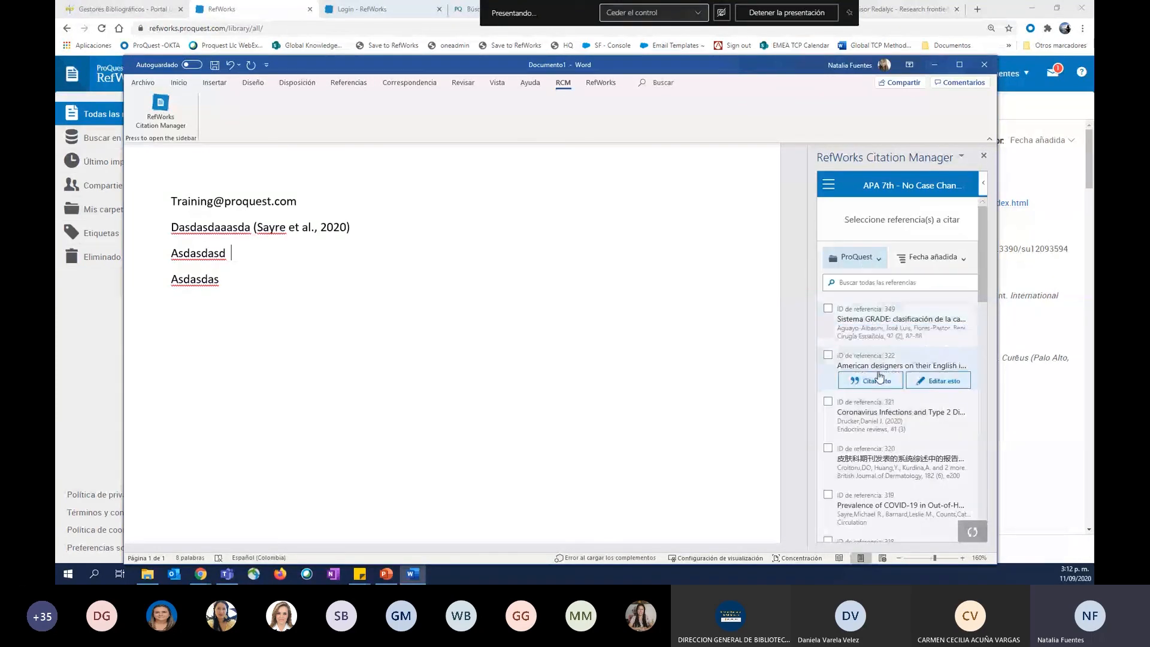
{"action": "mouse_move", "coordinate": [875, 337]}
{"action": "left_click", "coordinate": [875, 334]}
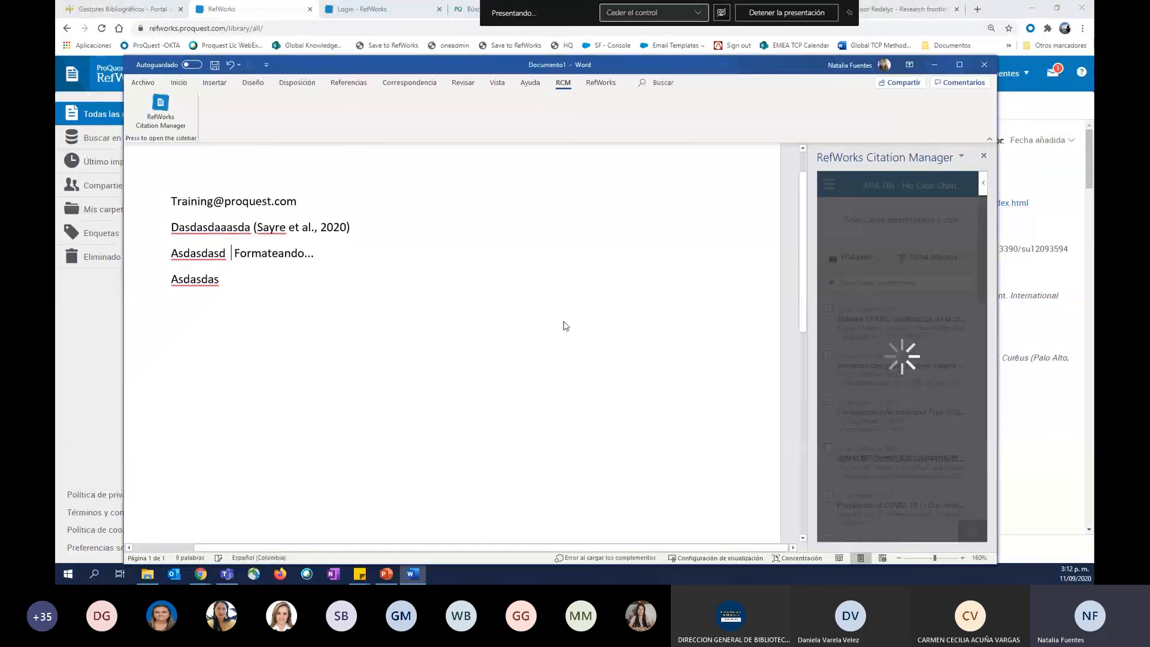
Cite the "Functional anatomy of the vertebrates" reference after the third placeholder line, Asdasdas.
{"action": "left_click", "coordinate": [284, 254]}
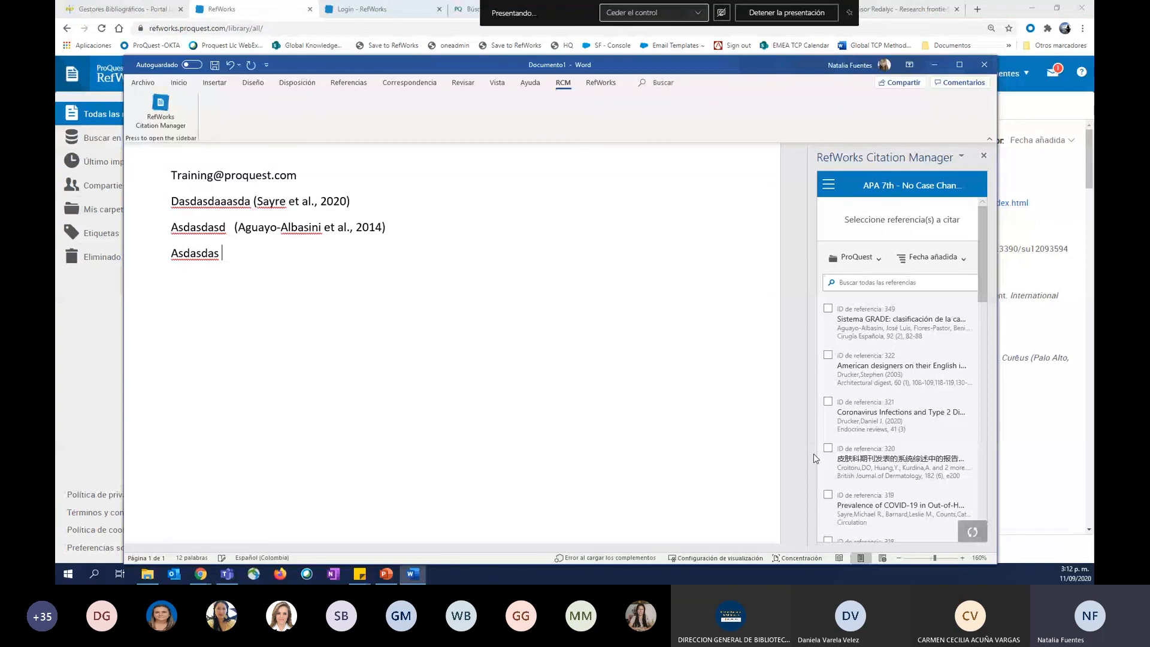
{"action": "scroll", "coordinate": [863, 383], "scroll_direction": "down", "scroll_amount": 10}
{"action": "mouse_move", "coordinate": [863, 359]}
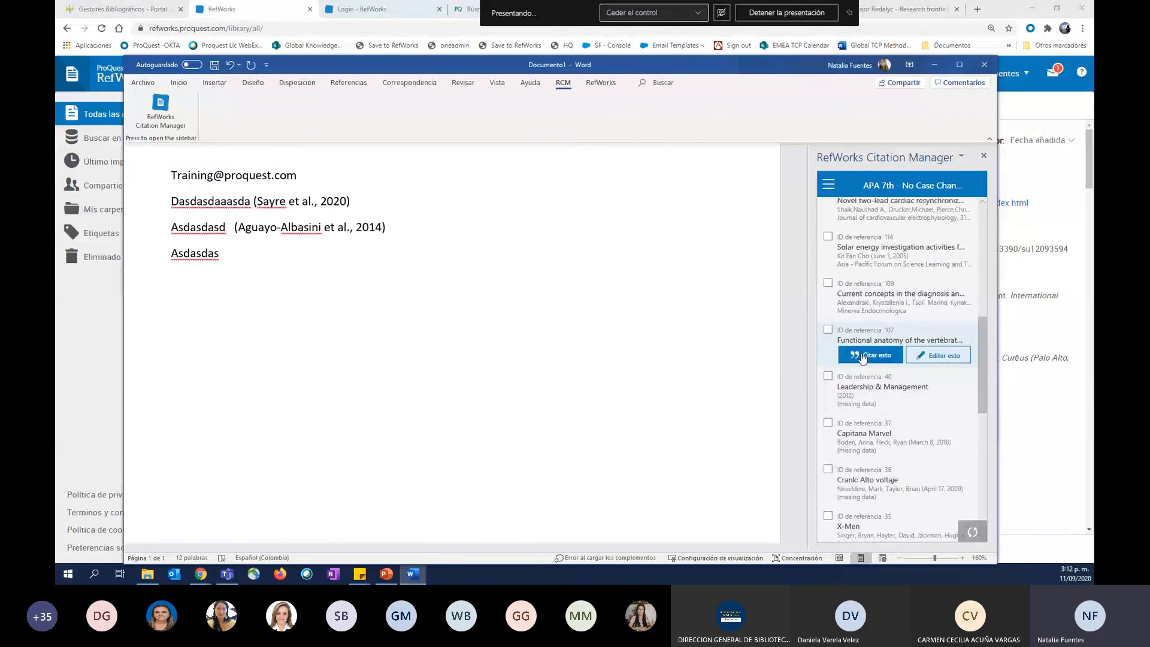
{"action": "left_click", "coordinate": [863, 355]}
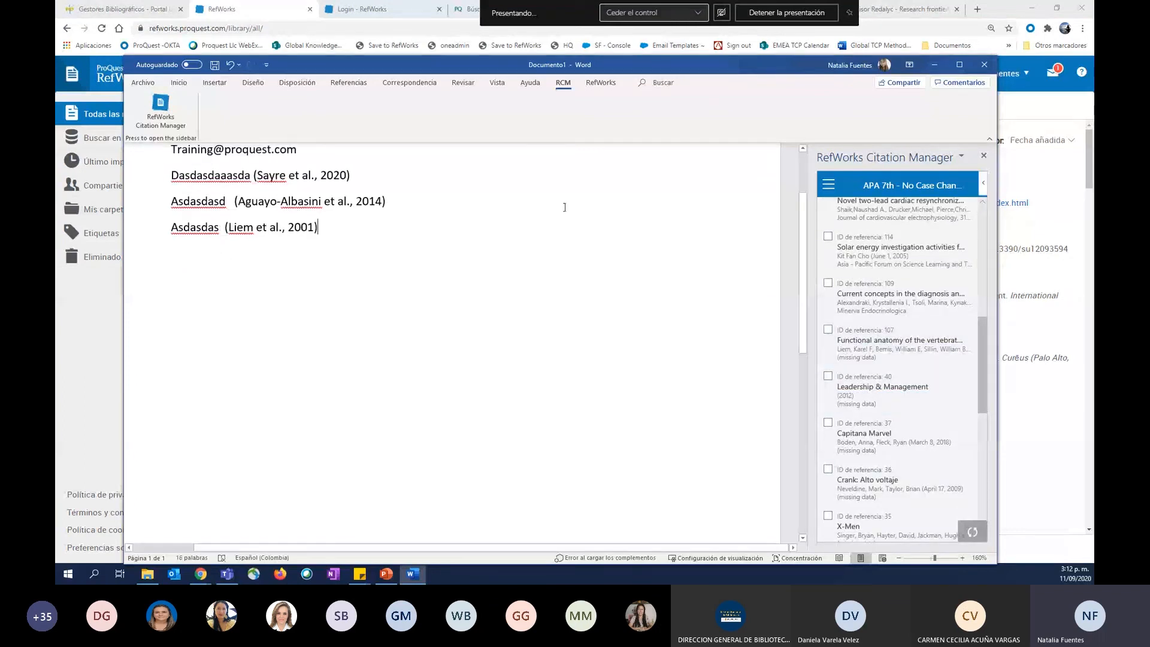
Add three blank lines below the last citation and turn on the automatic bibliography in the Citation Manager.
{"action": "scroll", "coordinate": [507, 299], "scroll_direction": "up", "scroll_amount": 3}
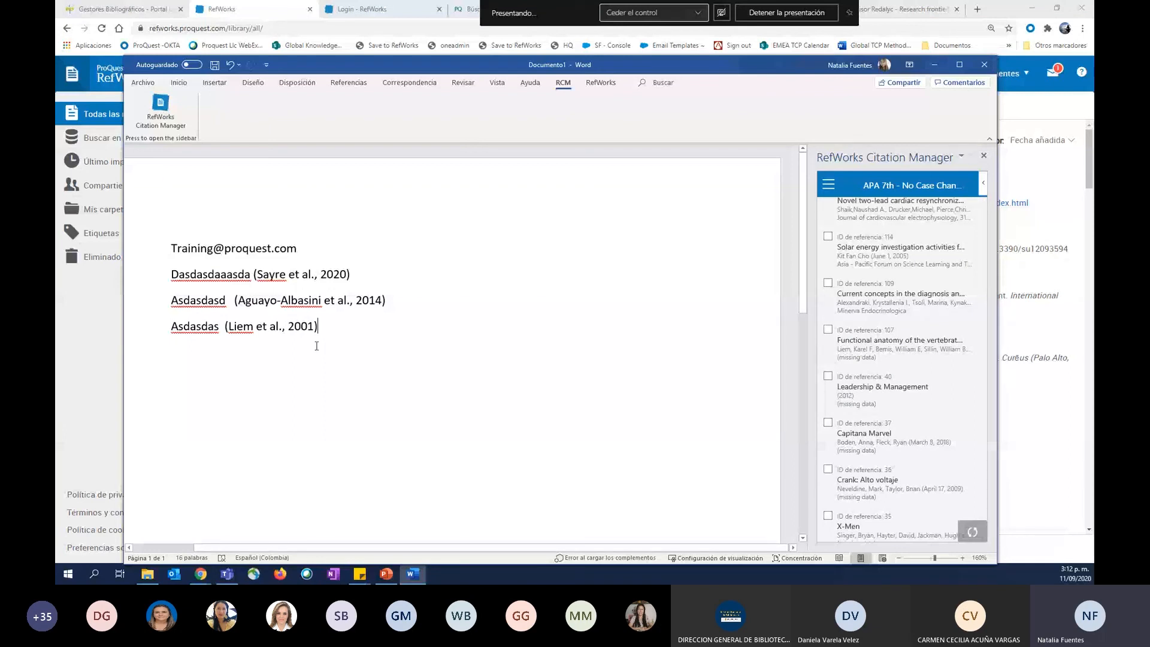
{"action": "key", "text": "Return"}
{"action": "key", "text": "Return"}
{"action": "key", "text": "Return"}
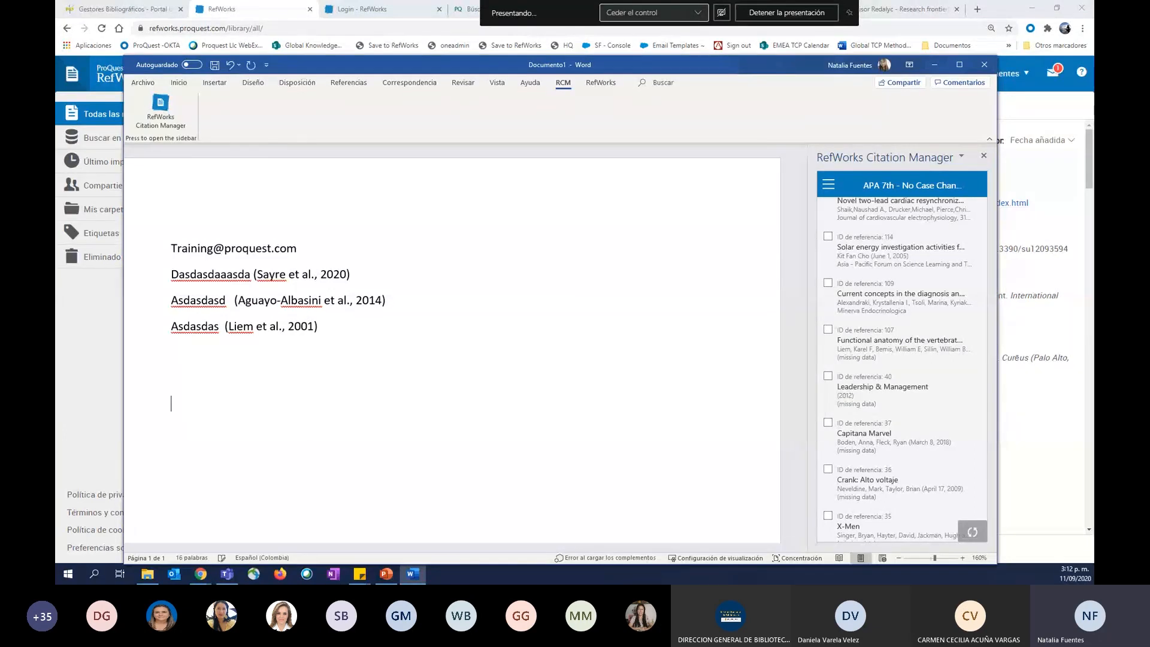
{"action": "mouse_move", "coordinate": [842, 203]}
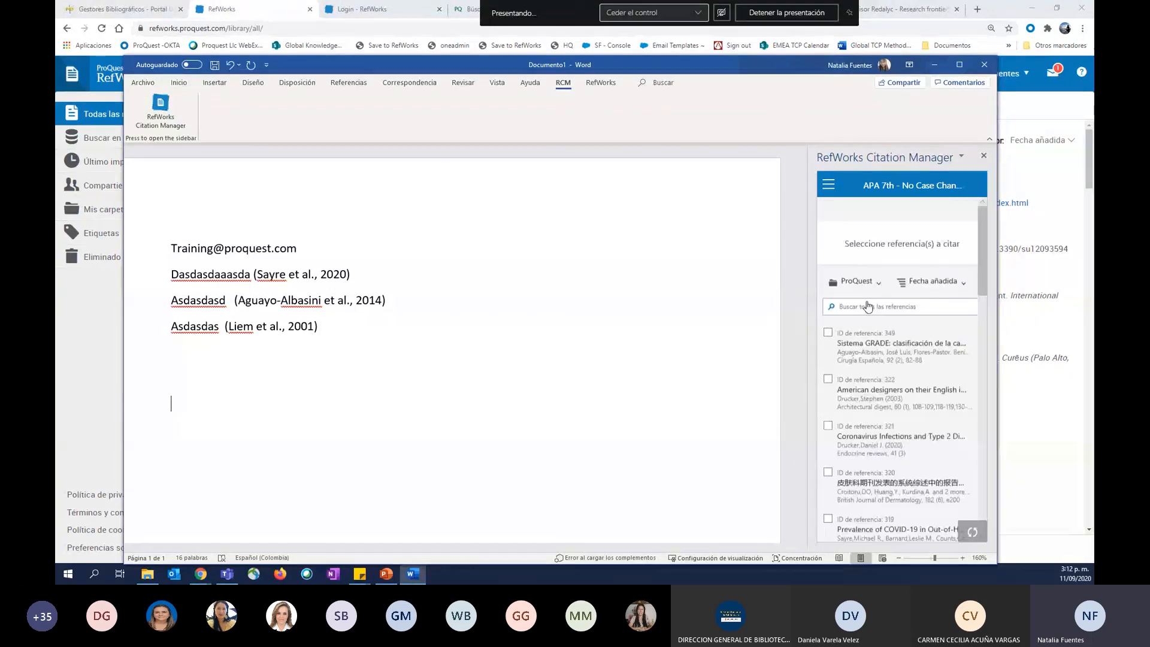
{"action": "left_click", "coordinate": [829, 184]}
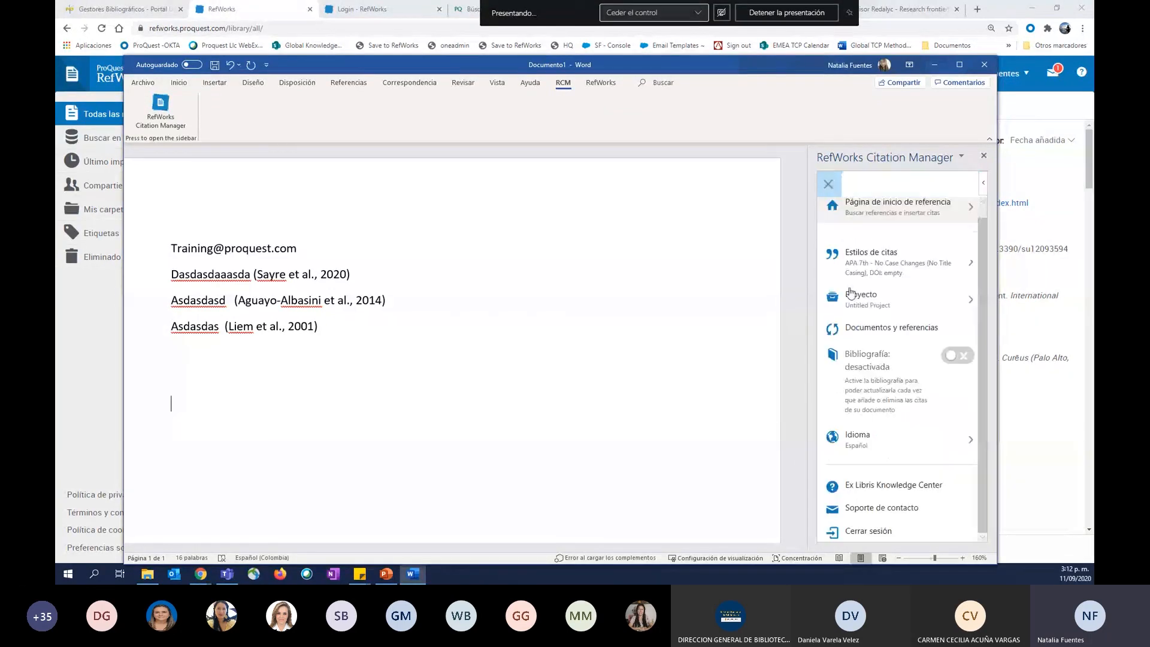
{"action": "left_click", "coordinate": [958, 355]}
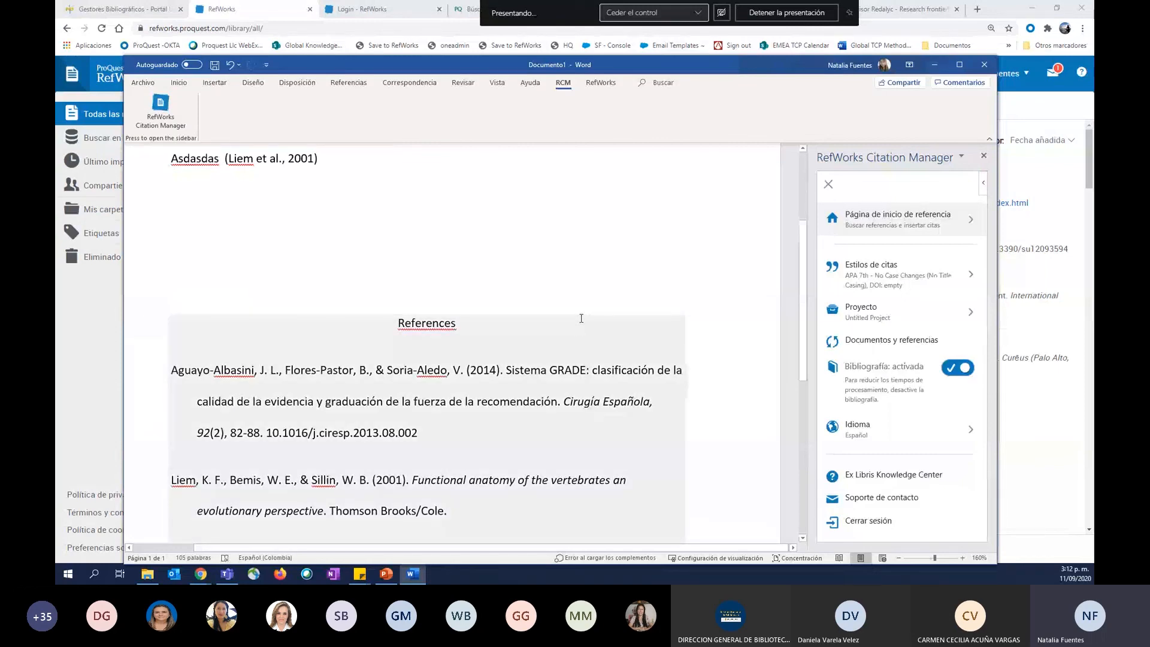
{"action": "scroll", "coordinate": [582, 277], "scroll_direction": "up", "scroll_amount": 3}
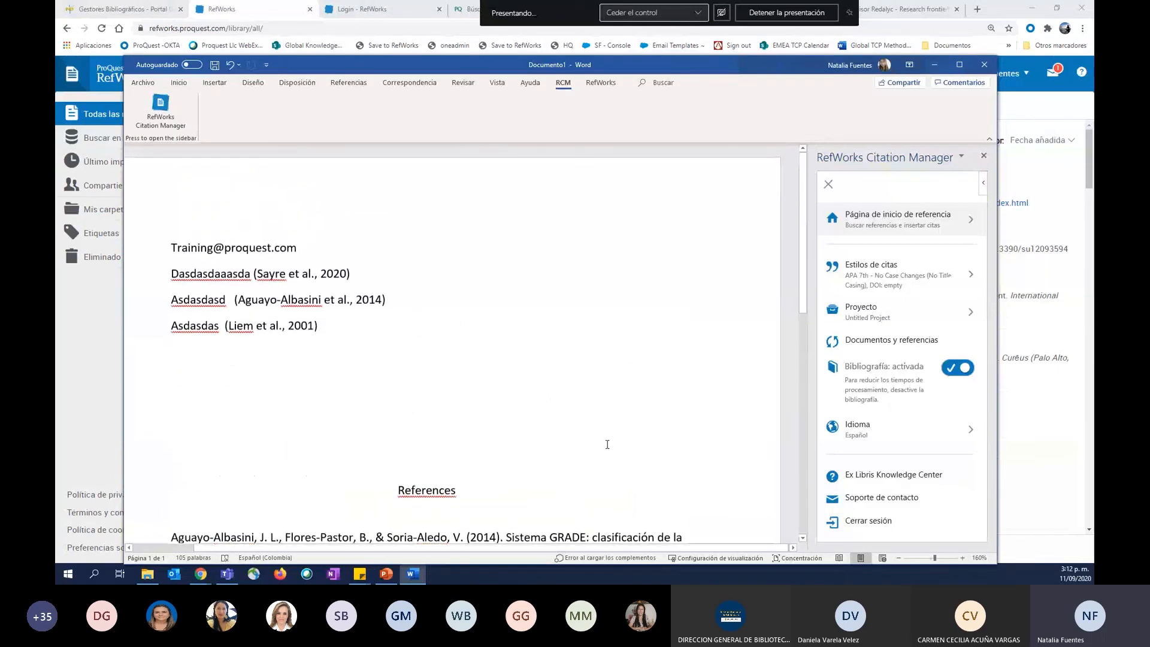
{"action": "scroll", "coordinate": [608, 445], "scroll_direction": "down", "scroll_amount": 3}
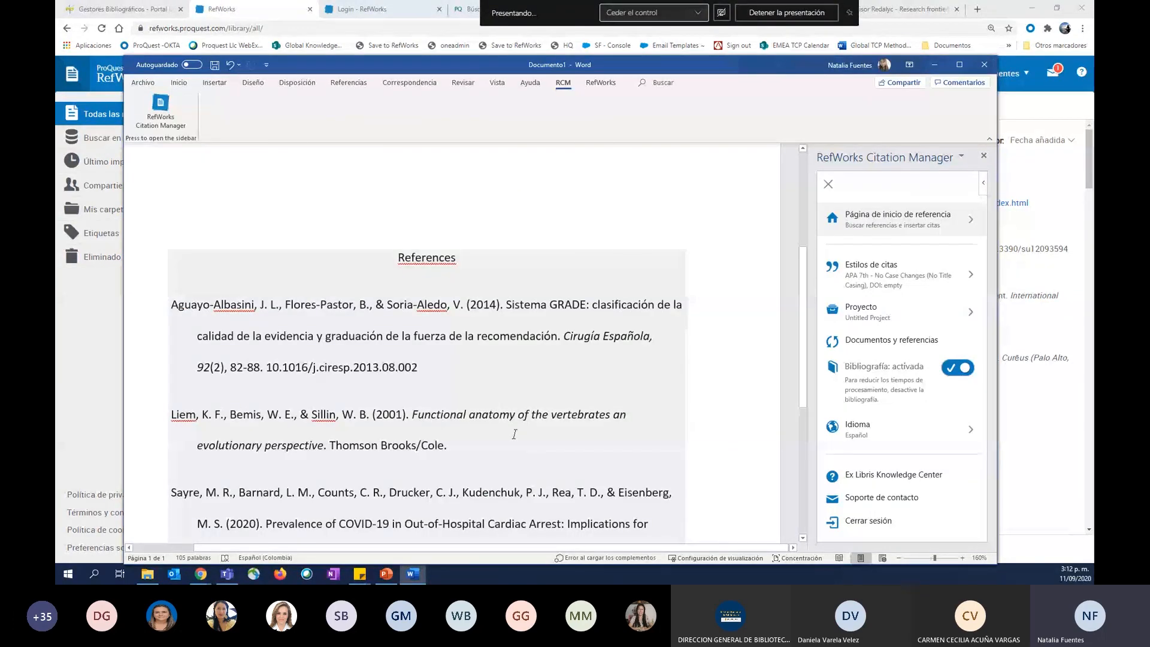
{"action": "scroll", "coordinate": [514, 434], "scroll_direction": "up", "scroll_amount": 3}
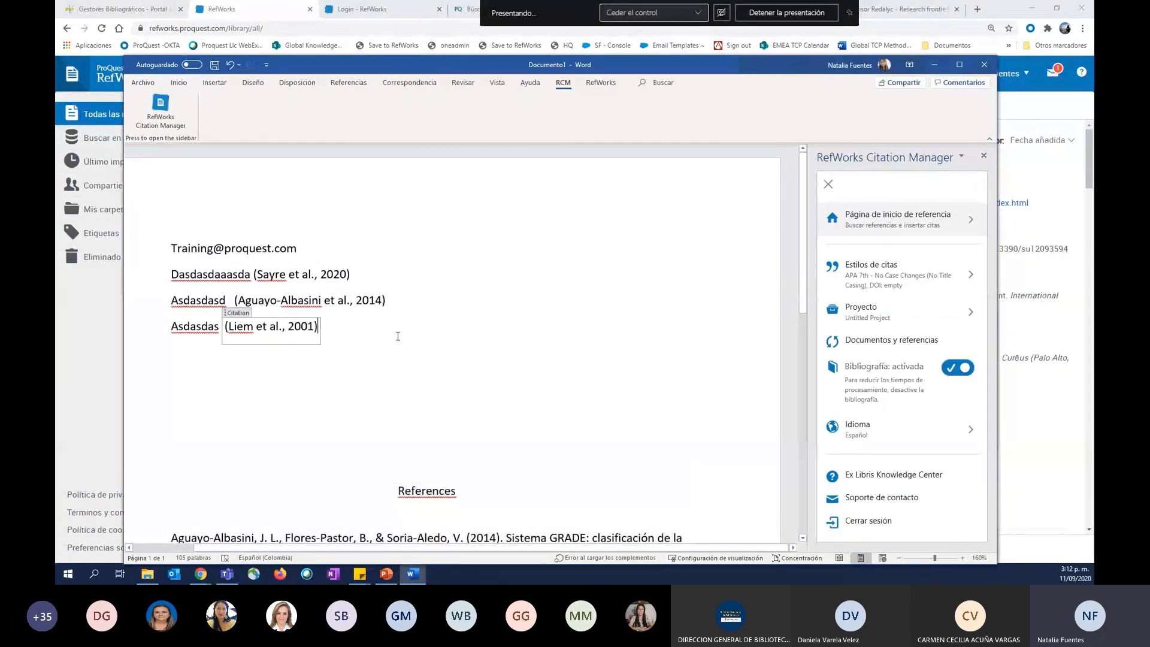
Enter "dfsfsdfsd" below the third citation and cite the Chinese-titled British Journal of Dermatology reference, ID 320, after it.
{"action": "left_click", "coordinate": [216, 360]}
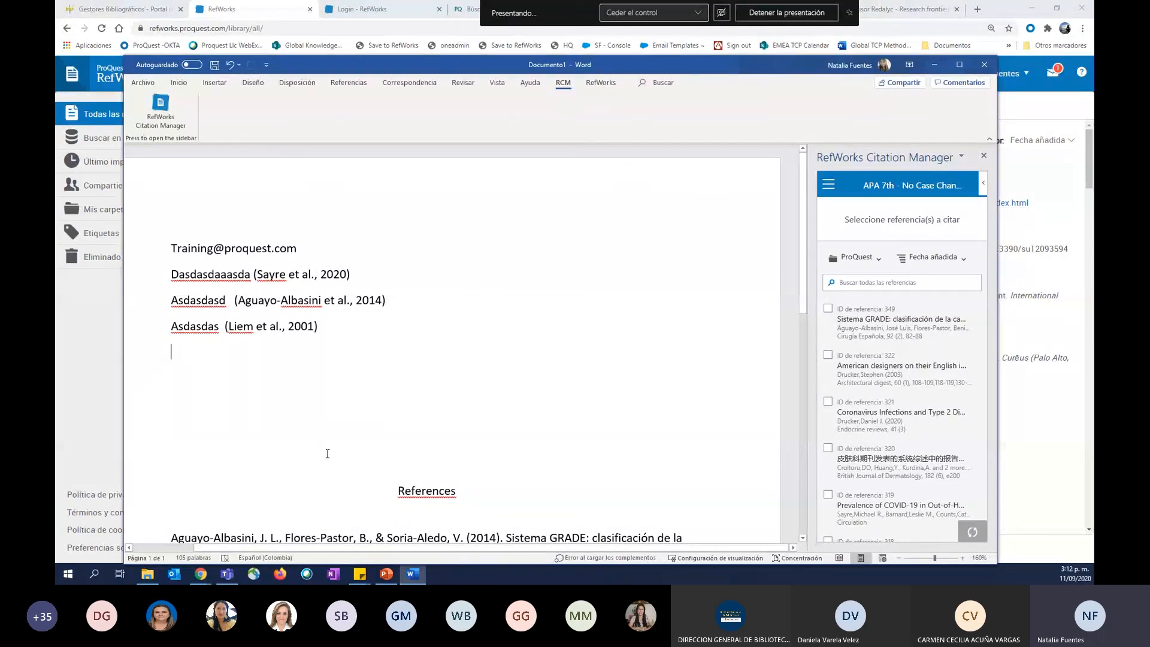
{"action": "left_click", "coordinate": [229, 387]}
{"action": "type", "text": "dfsfsdfsd"}
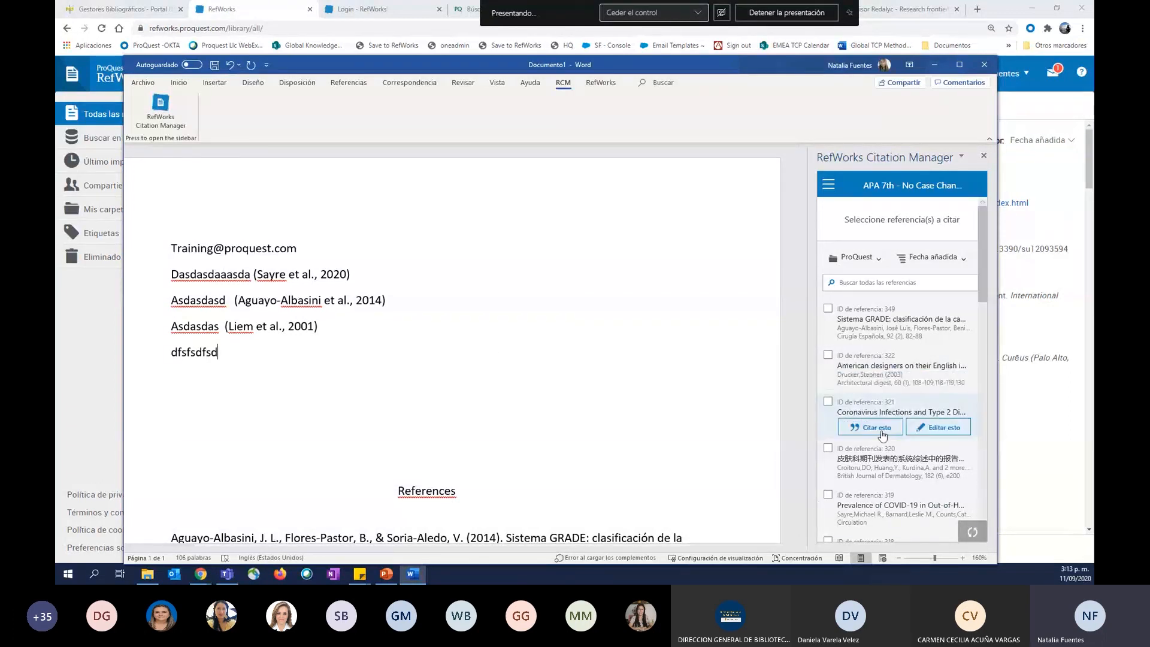
{"action": "scroll", "coordinate": [880, 389], "scroll_direction": "down", "scroll_amount": 2}
{"action": "left_click", "coordinate": [871, 410]}
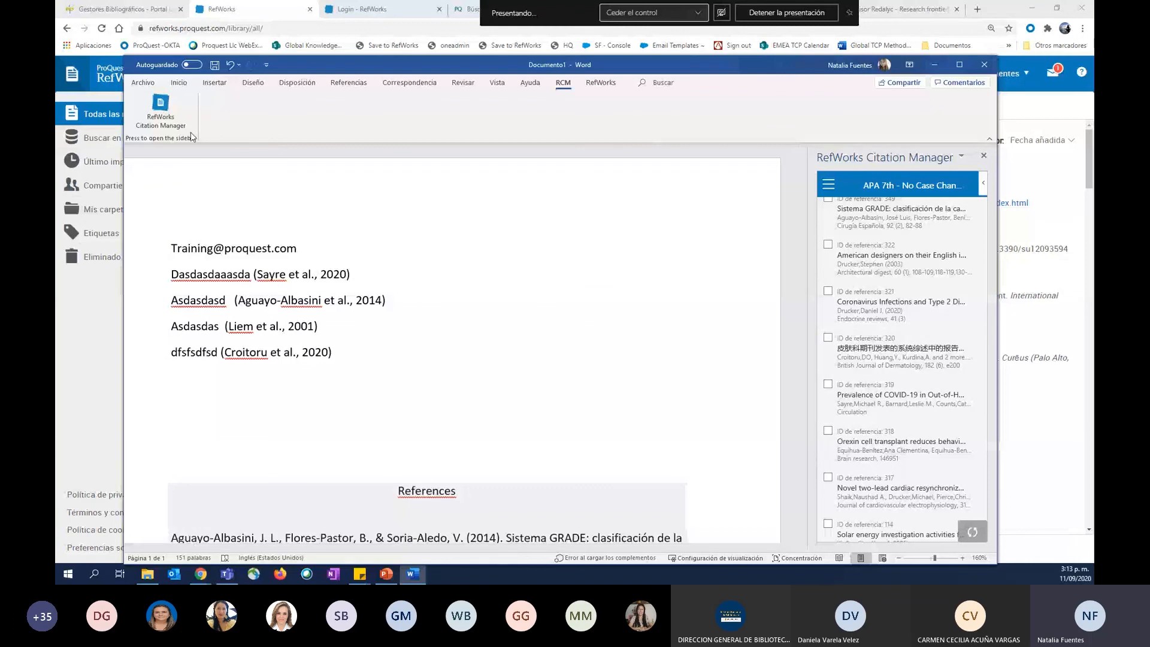
View the RefWorks plug-in's commands for comparison, and return to the Citation Manager's reference list.
{"action": "left_click", "coordinate": [603, 84]}
{"action": "left_click", "coordinate": [425, 330]}
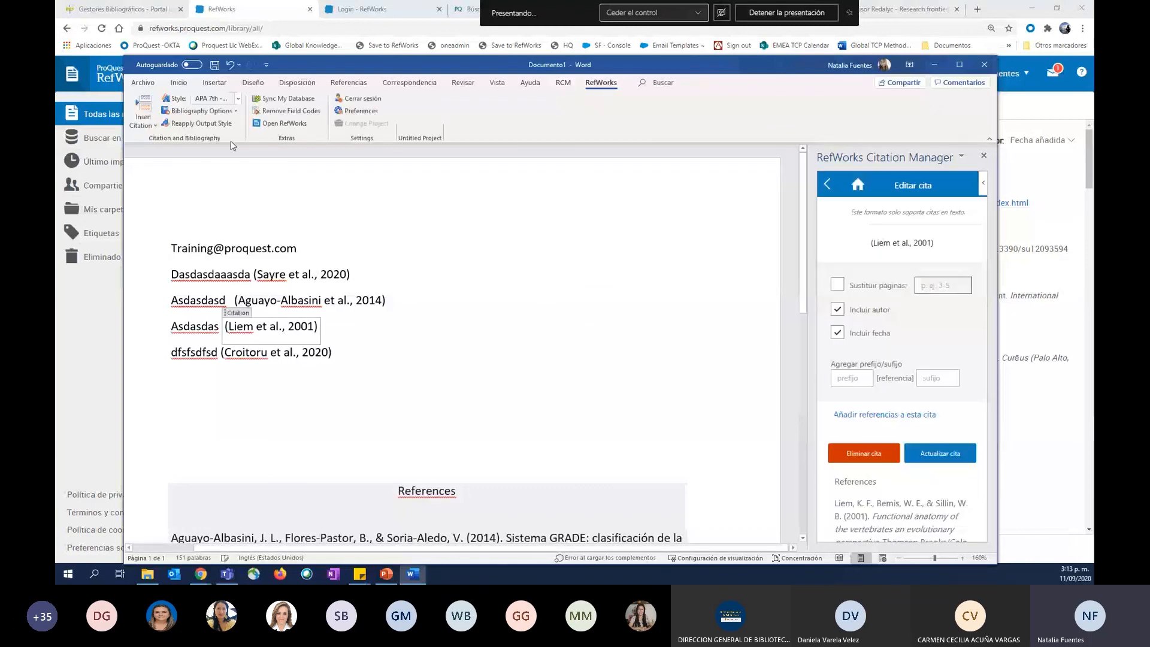
{"action": "left_click", "coordinate": [563, 83]}
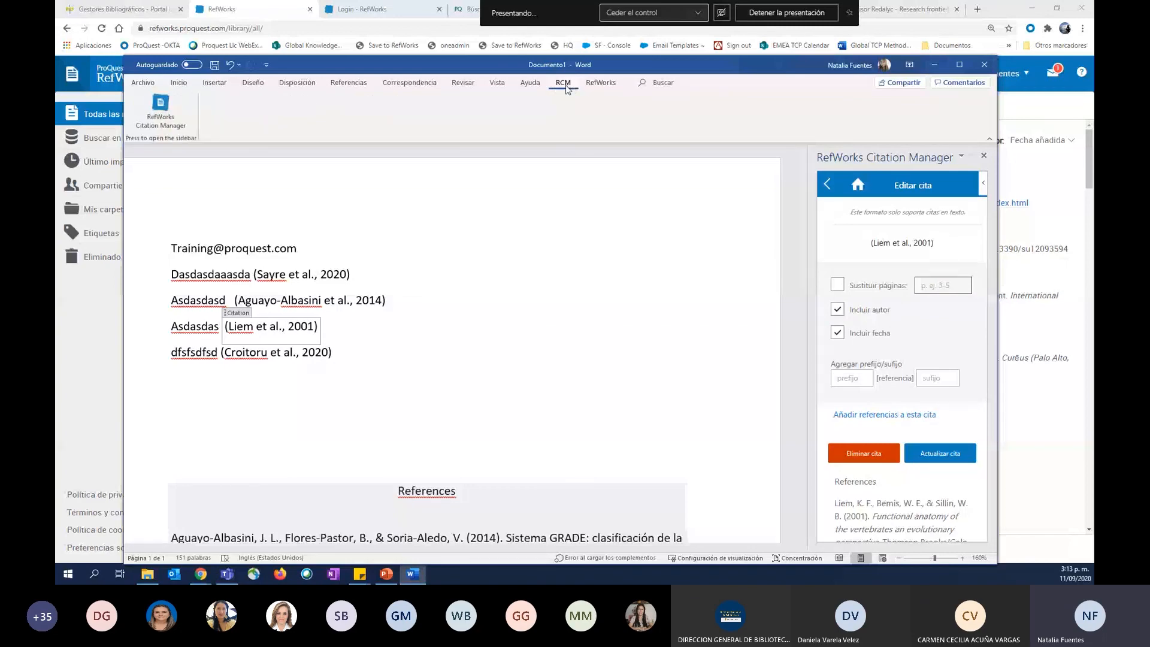
{"action": "left_click", "coordinate": [836, 186]}
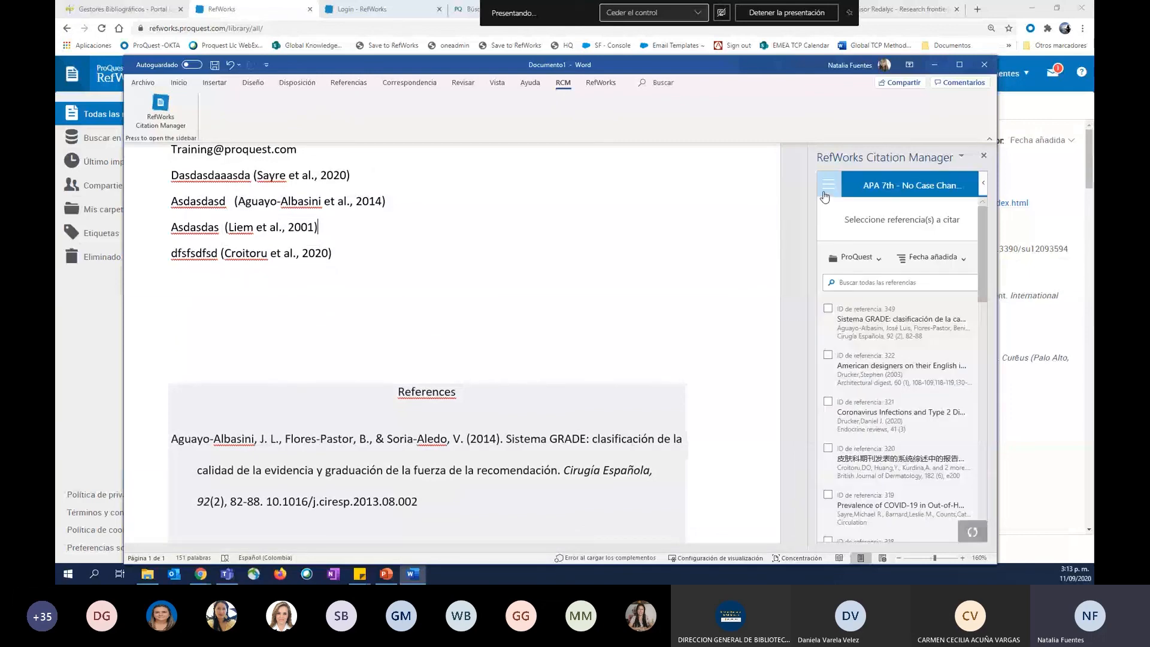
Open the citation style settings, search the styles for "vancouver", review the matches and clear the search.
{"action": "left_click", "coordinate": [828, 185]}
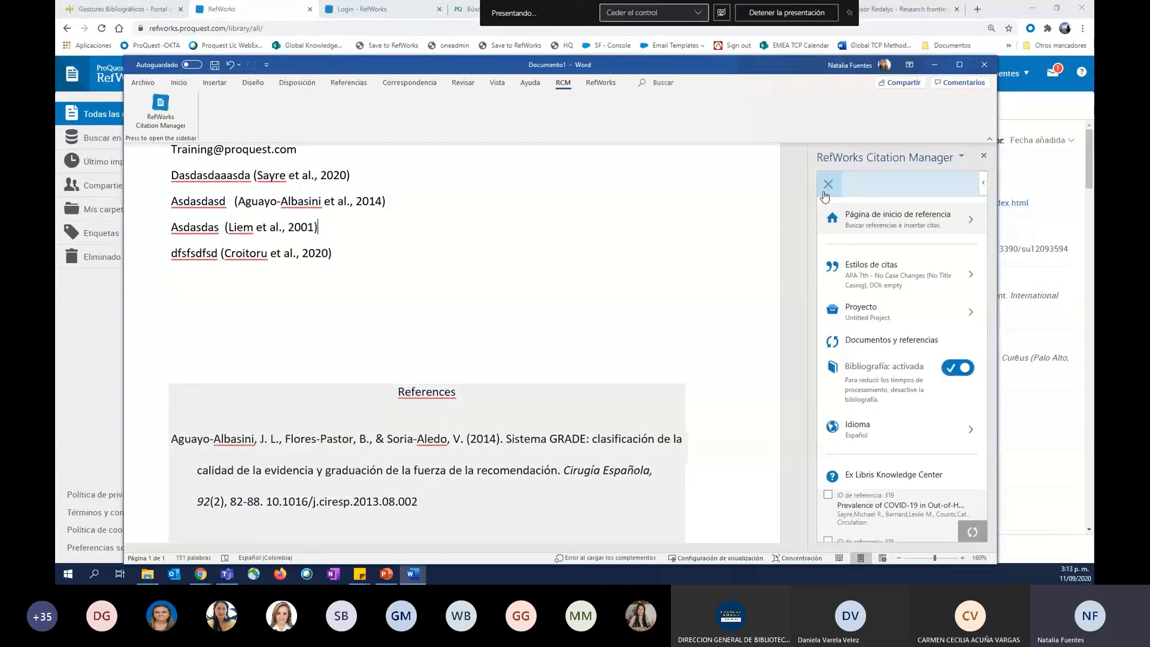
{"action": "left_click", "coordinate": [855, 280]}
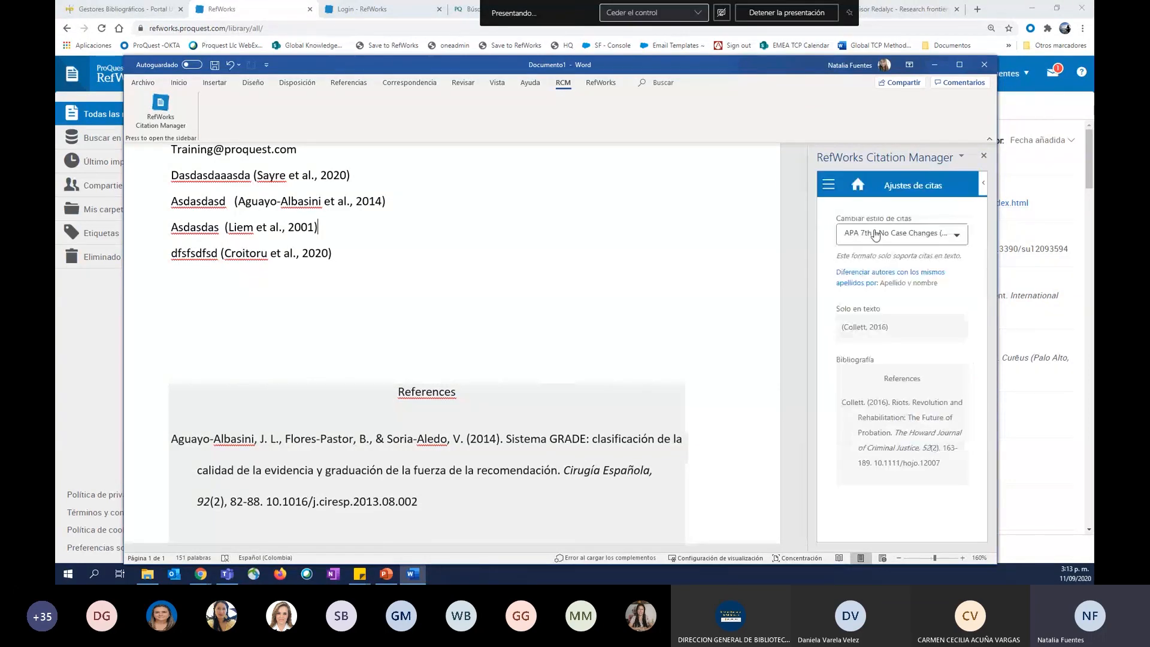
{"action": "left_click", "coordinate": [876, 234]}
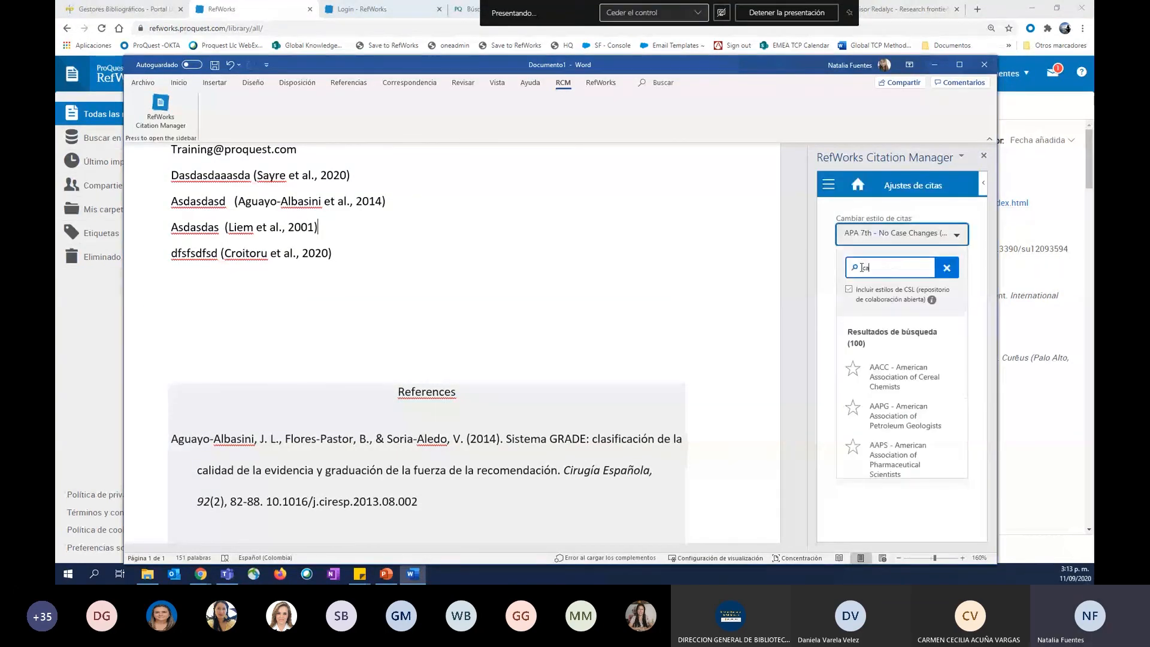
{"action": "type", "text": "vanc"}
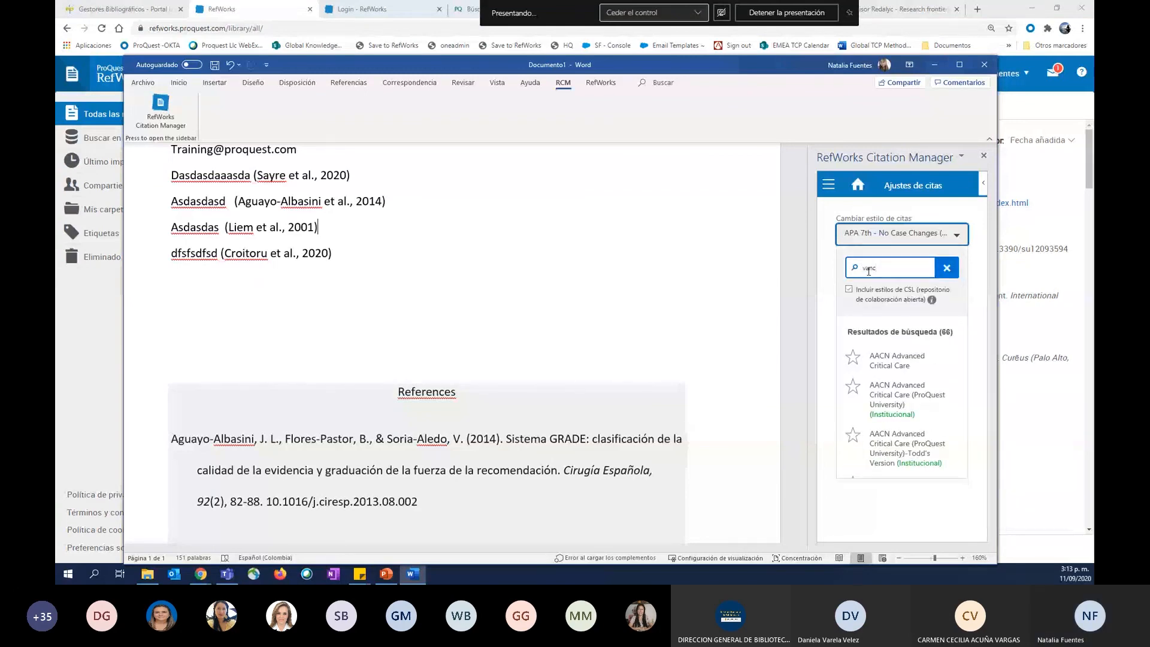
{"action": "type", "text": "ouver"}
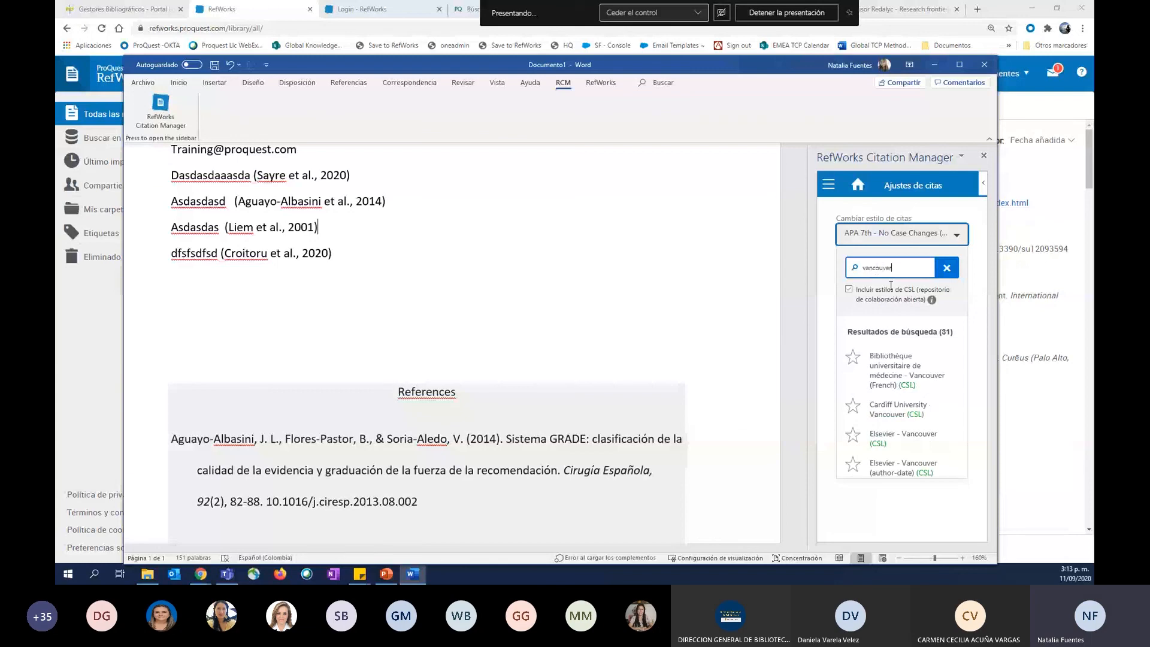
{"action": "scroll", "coordinate": [894, 349], "scroll_direction": "down", "scroll_amount": 2}
{"action": "scroll", "coordinate": [894, 350], "scroll_direction": "up", "scroll_amount": 2}
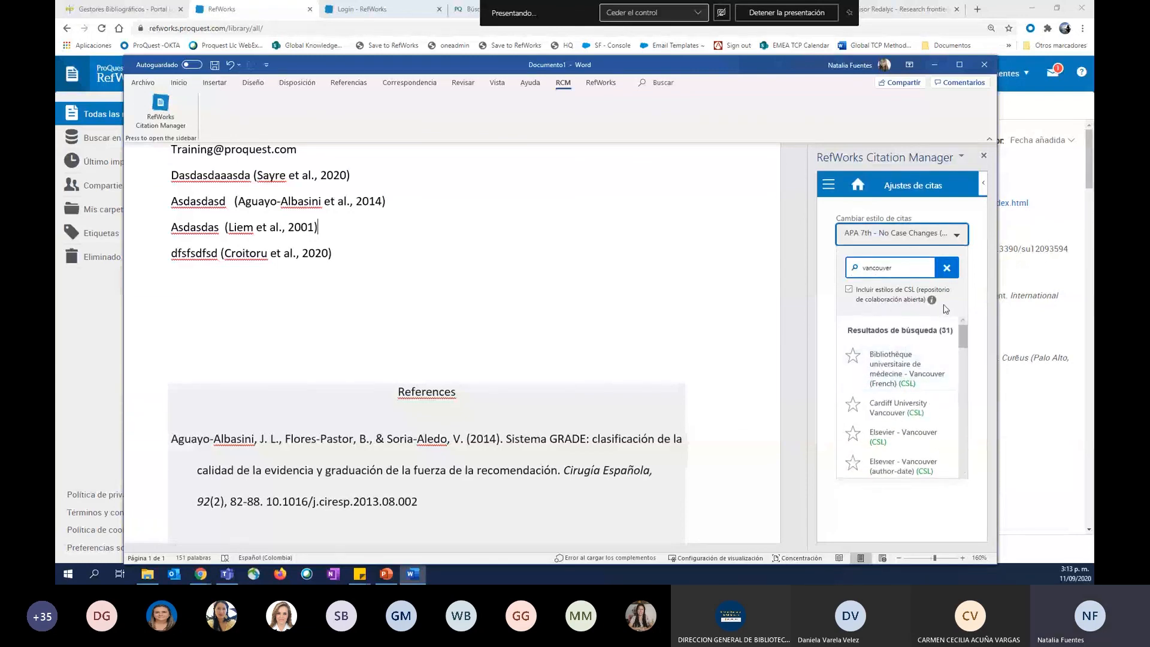
{"action": "key", "text": "BackSpace"}
{"action": "key", "text": "BackSpace"}
{"action": "key", "text": "BackSpace"}
{"action": "key", "text": "BackSpace"}
{"action": "key", "text": "BackSpace"}
{"action": "key", "text": "BackSpace"}
{"action": "key", "text": "BackSpace"}
{"action": "key", "text": "BackSpace"}
{"action": "key", "text": "BackSpace"}
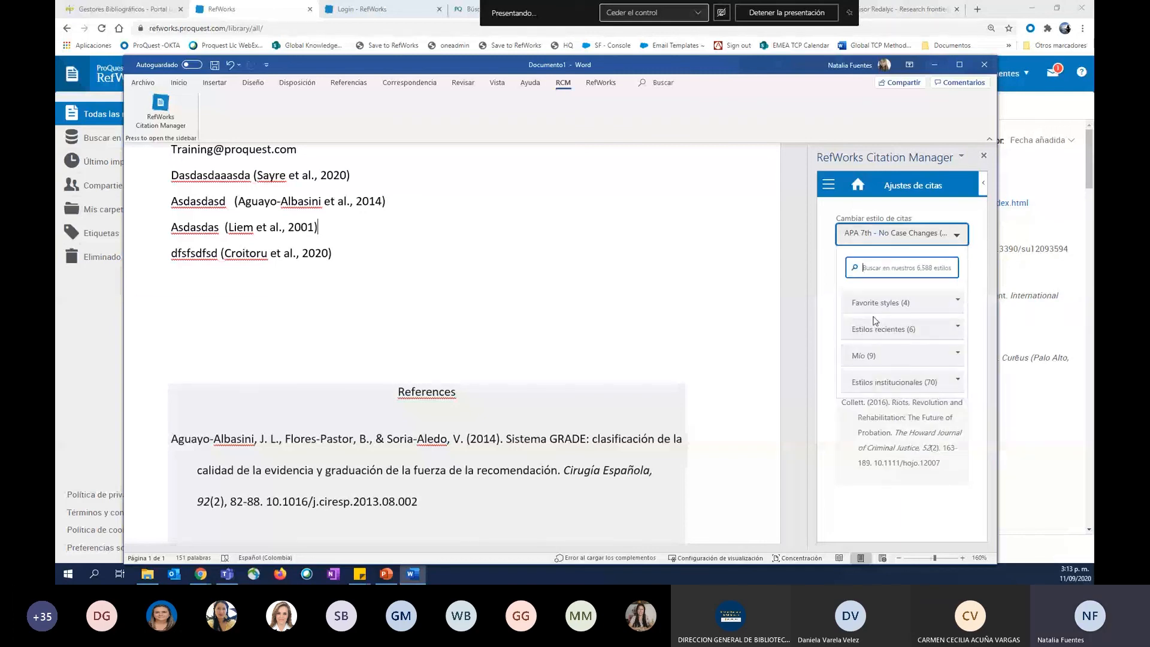
Apply the Vancouver style from the favorite styles to the document, and check the reformatted citations and bibliography.
{"action": "left_click", "coordinate": [873, 305]}
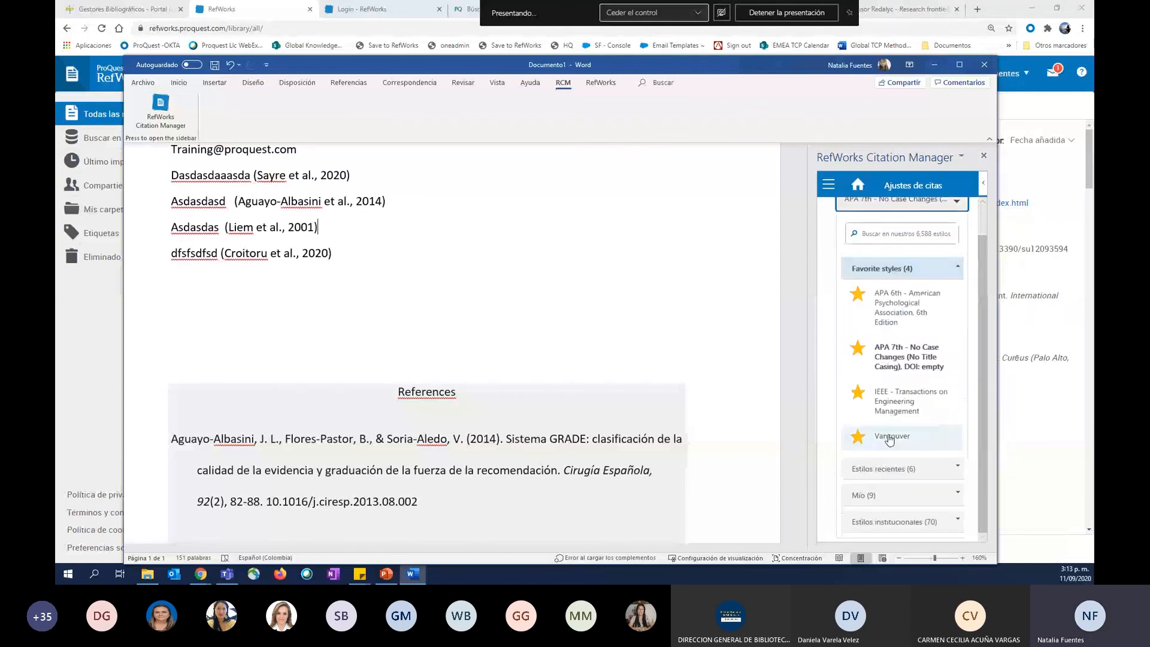
{"action": "left_click", "coordinate": [890, 438]}
{"action": "left_click", "coordinate": [926, 324]}
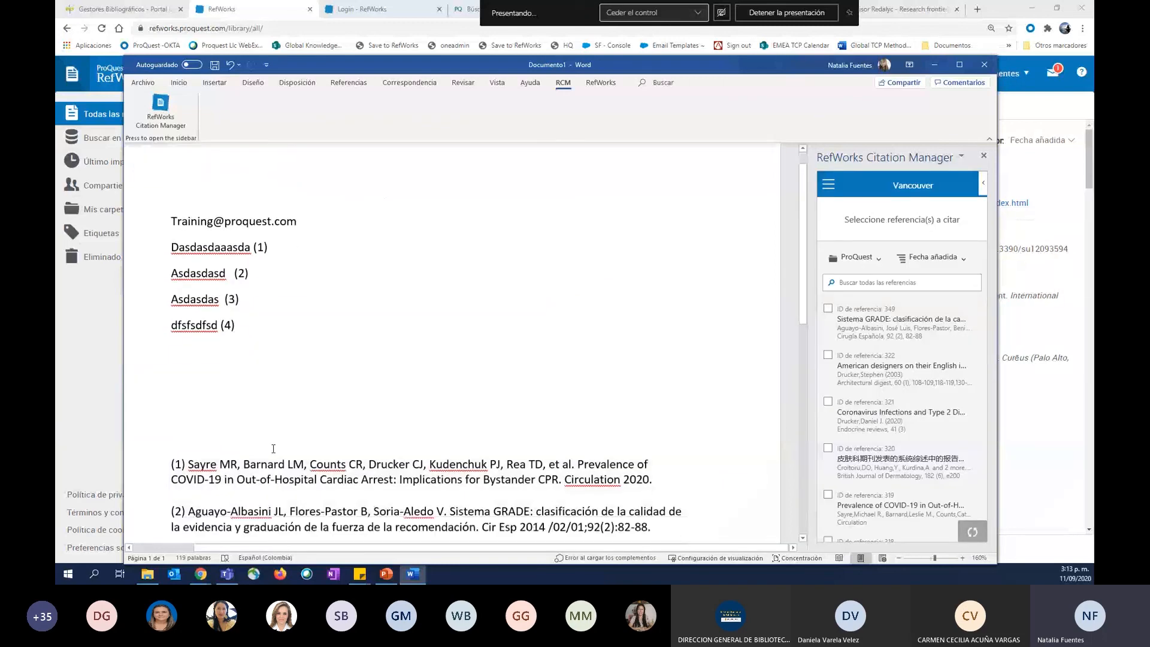
{"action": "scroll", "coordinate": [273, 449], "scroll_direction": "down", "scroll_amount": 5}
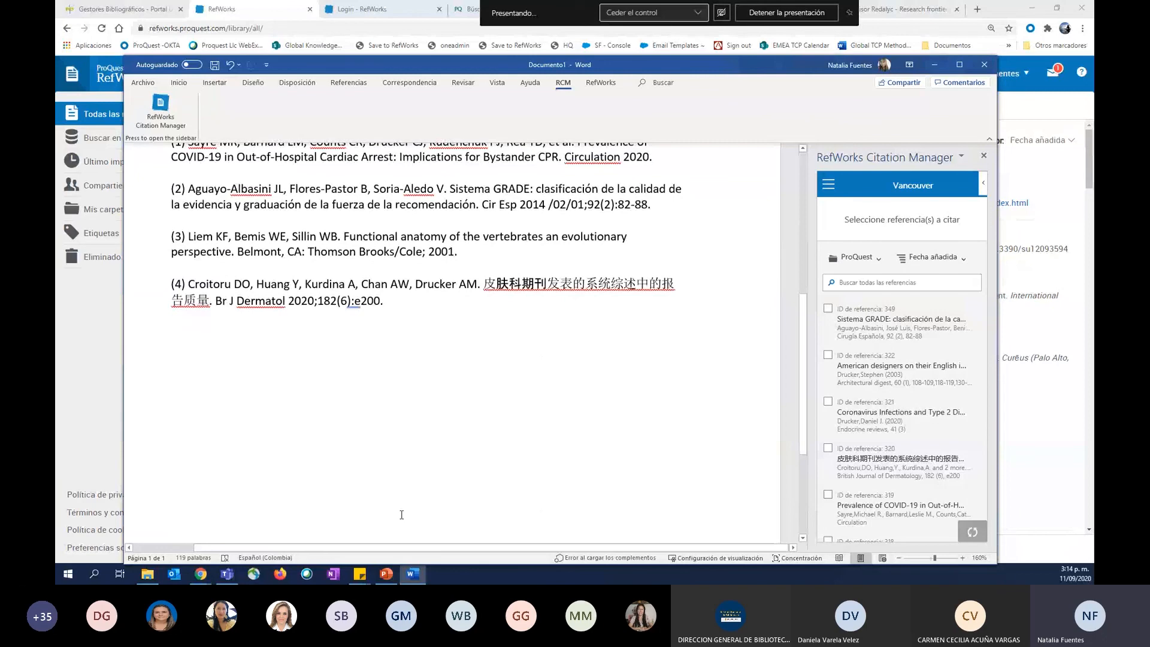
{"action": "scroll", "coordinate": [401, 516], "scroll_direction": "up", "scroll_amount": 5}
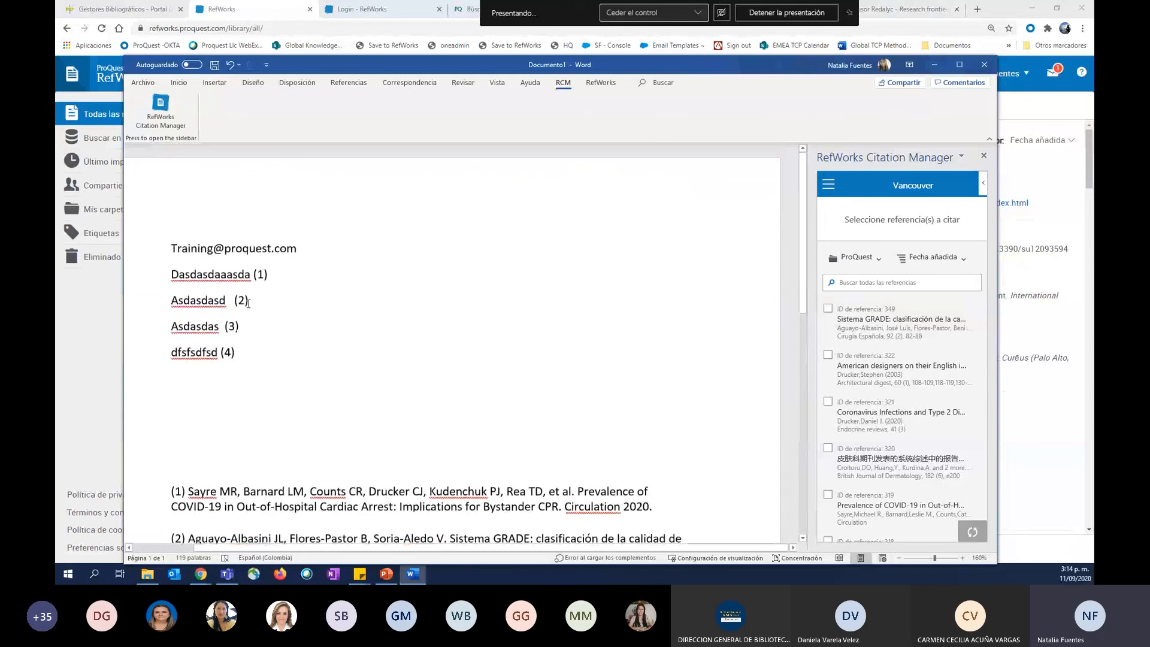
Review the recent output styles offered by the RefWorks plug-in and close the list without choosing one.
{"action": "left_click", "coordinate": [618, 83]}
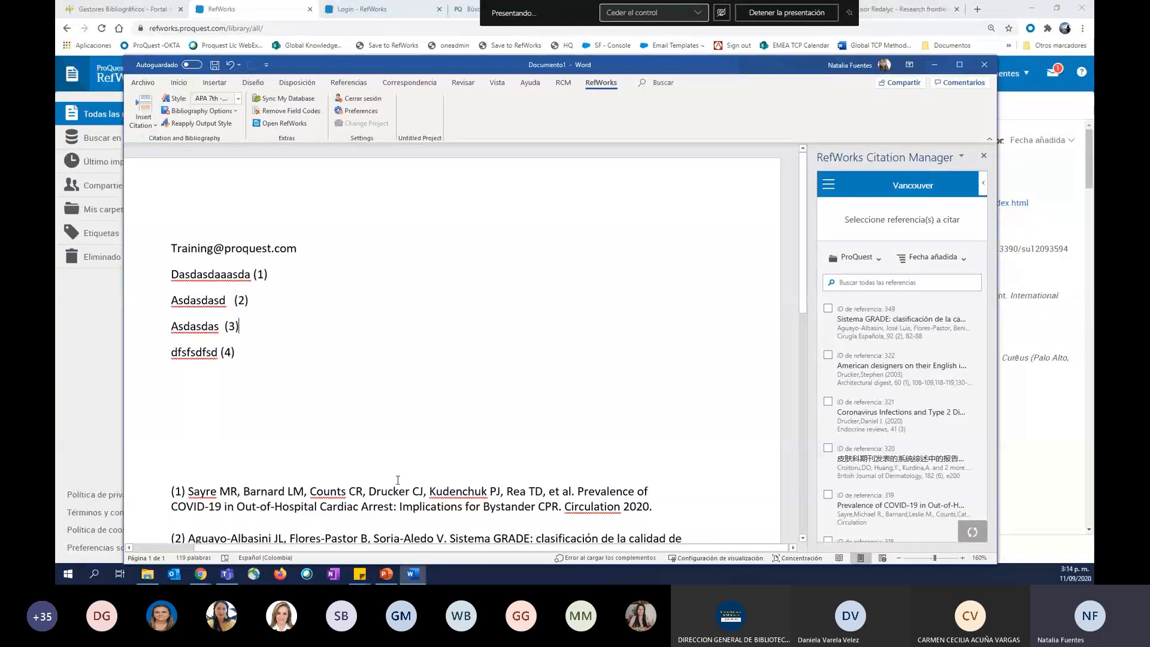
{"action": "left_click", "coordinate": [227, 102]}
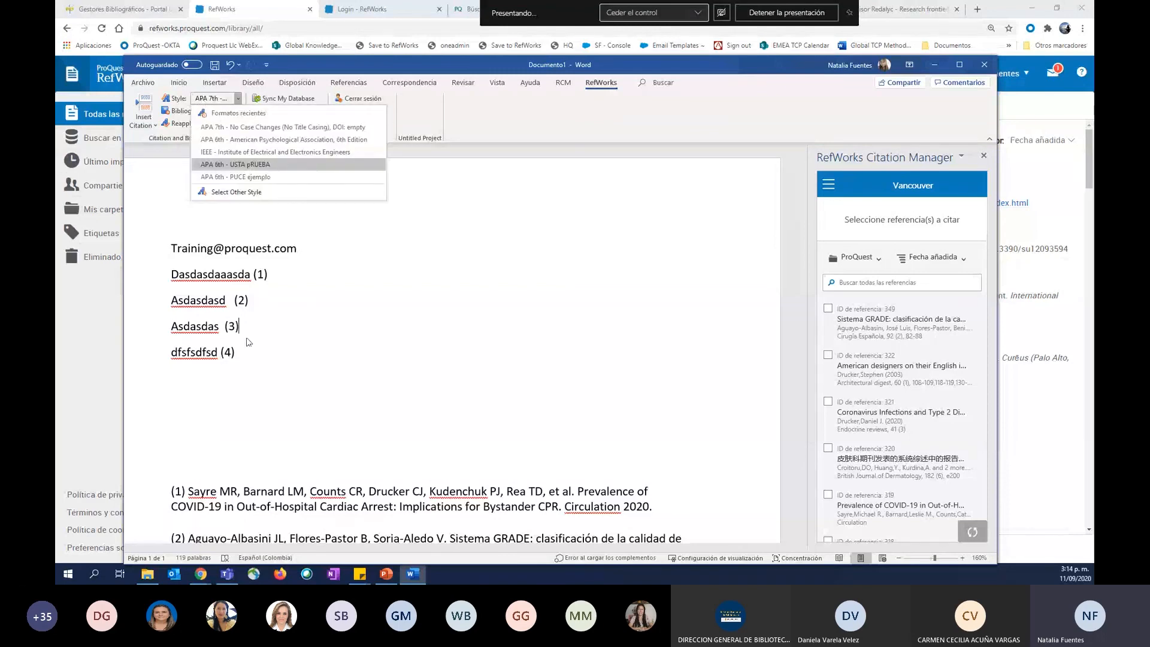
{"action": "left_click", "coordinate": [333, 434]}
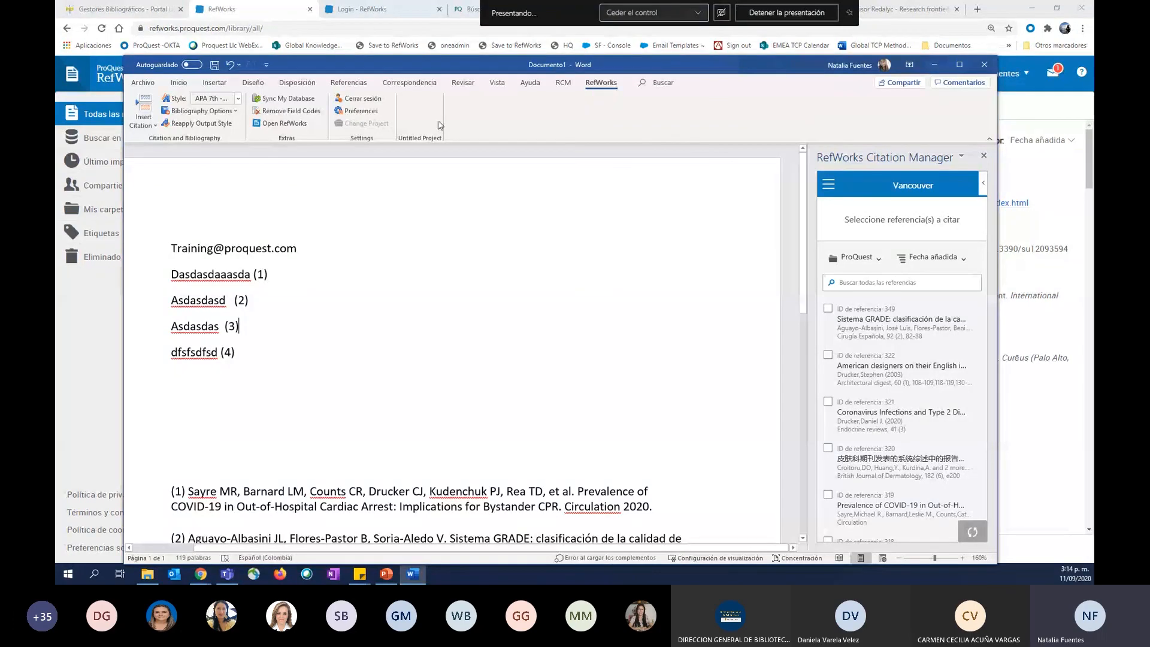
Switch to Chrome, search YouTube for "new refworks" and view the Ex Libris RefWorks channel's tutorial videos, ending back at the RefWorks library.
{"action": "left_click", "coordinate": [347, 9]}
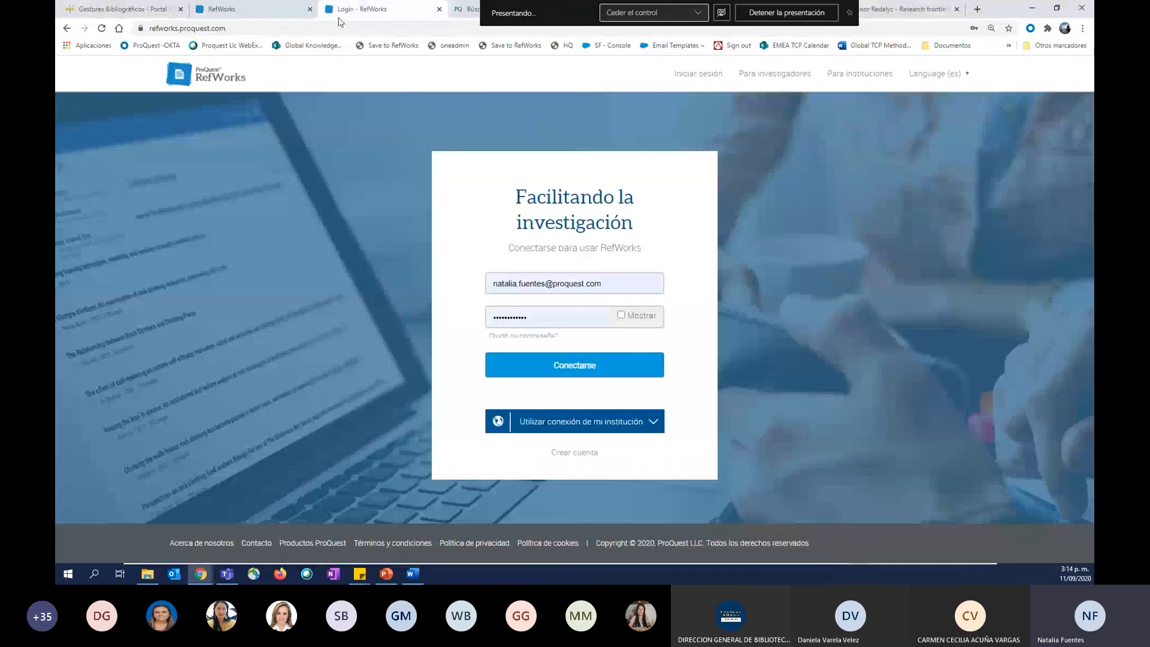
{"action": "left_click", "coordinate": [334, 27]}
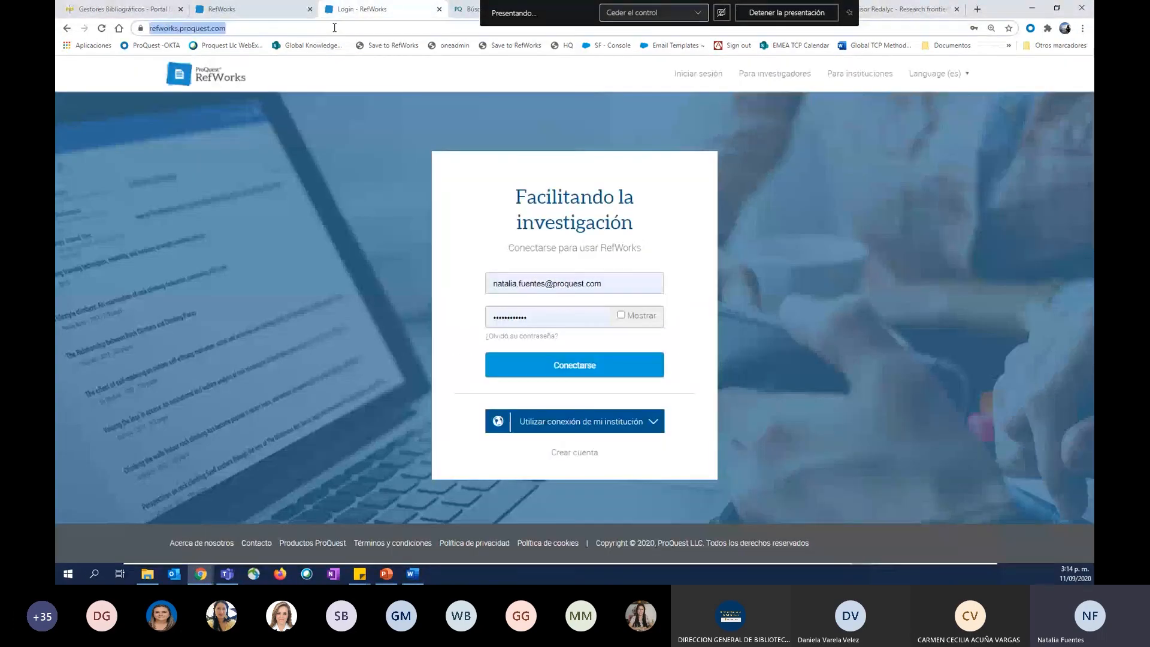
{"action": "type", "text": "youtube.com"}
{"action": "key", "text": "Return"}
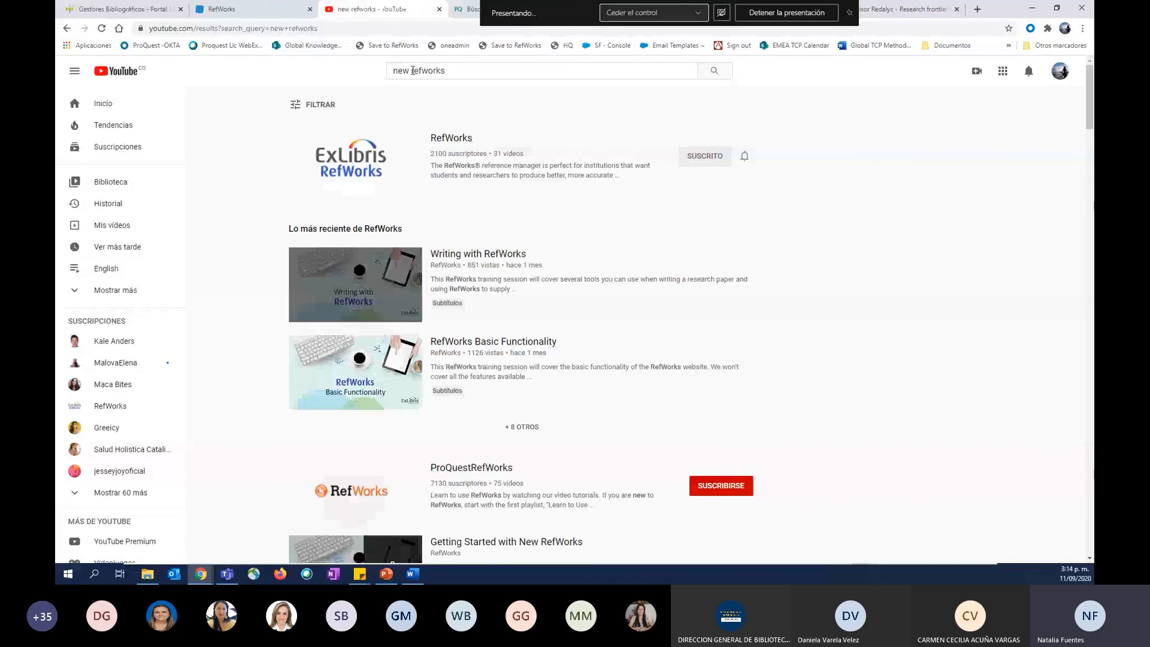
{"action": "left_click", "coordinate": [354, 160]}
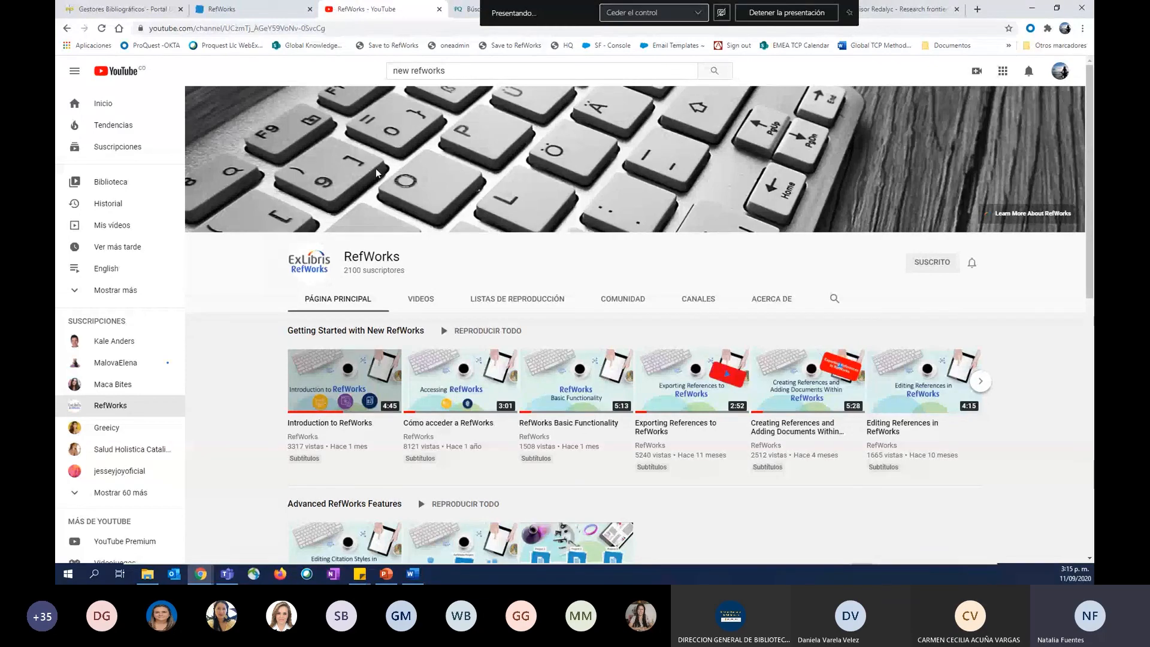
{"action": "left_click", "coordinate": [283, 6]}
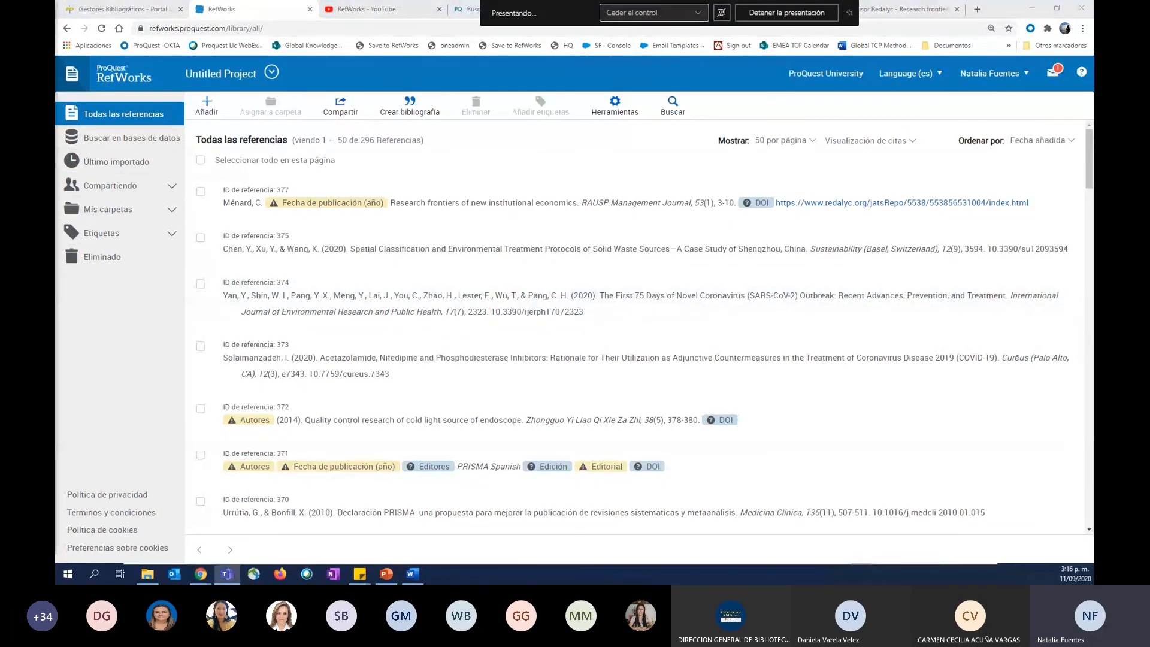
Switch to Word and paste the RefWorks support e-mail address on a new line below the training contact's address.
{"action": "key", "text": "alt+Tab"}
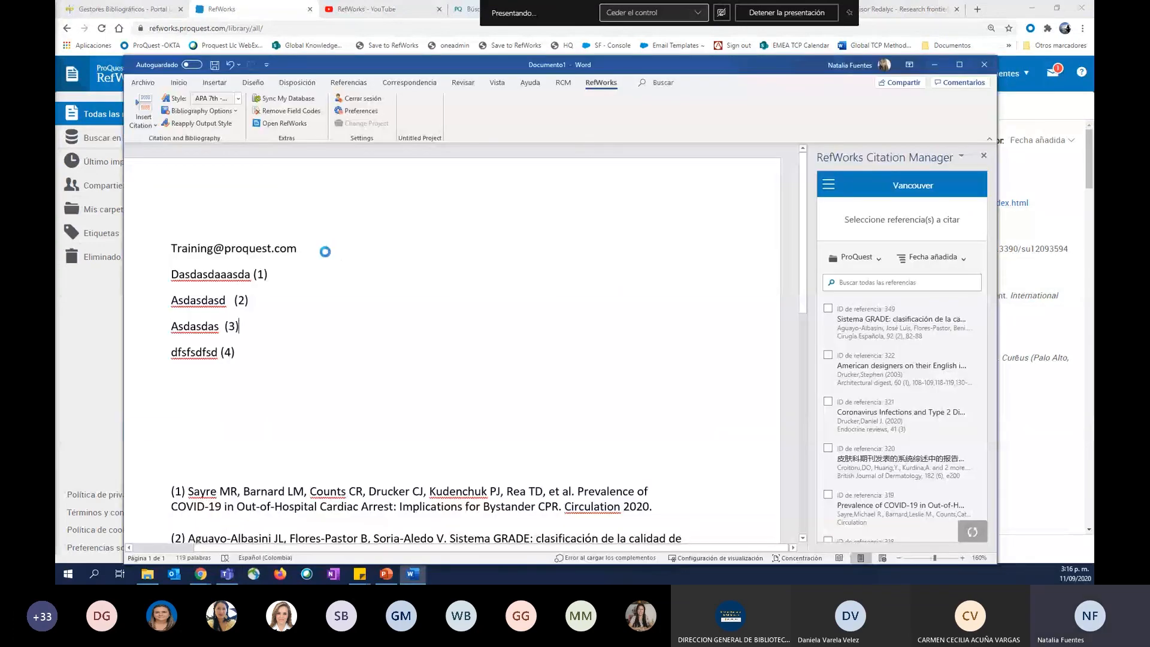
{"action": "left_click", "coordinate": [325, 251]}
{"action": "key", "text": "Return"}
{"action": "key", "text": "ctrl+v"}
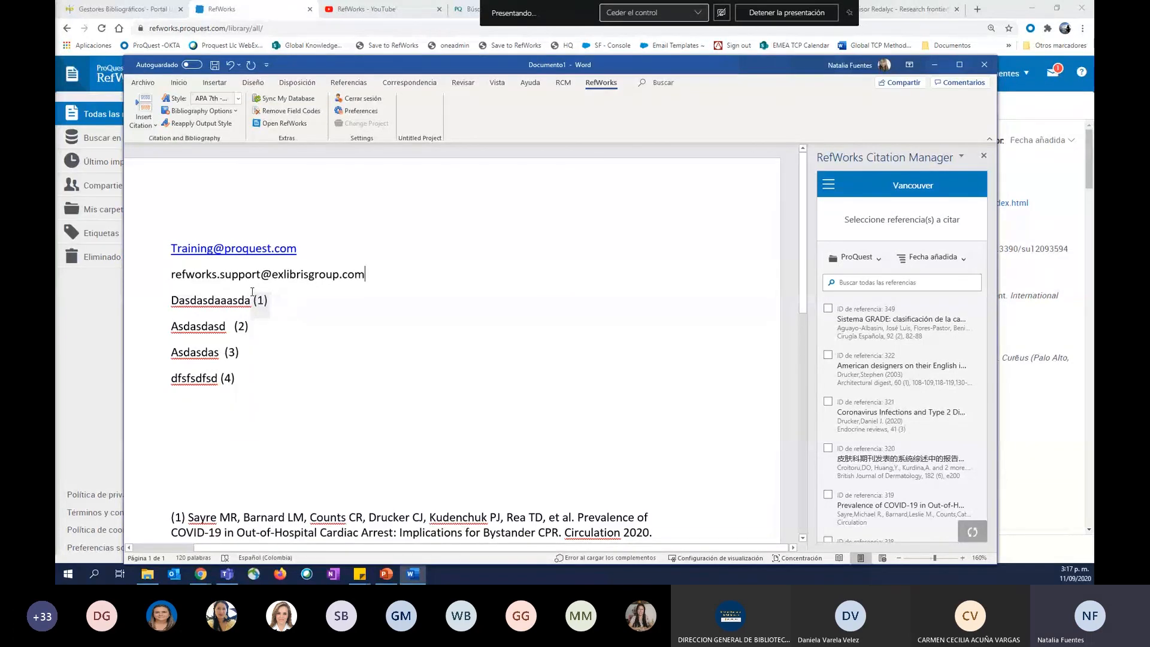
{"action": "left_click", "coordinate": [312, 274]}
{"action": "key", "text": "Return"}
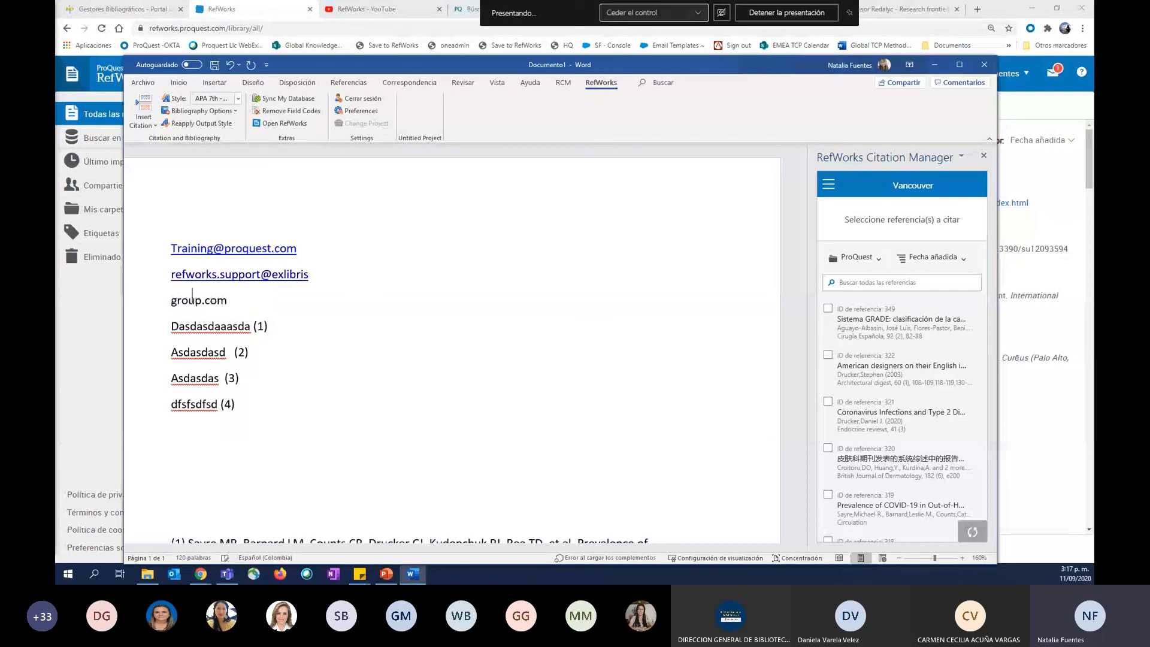
{"action": "key", "text": "ctrl+z"}
{"action": "key", "text": "ctrl+z"}
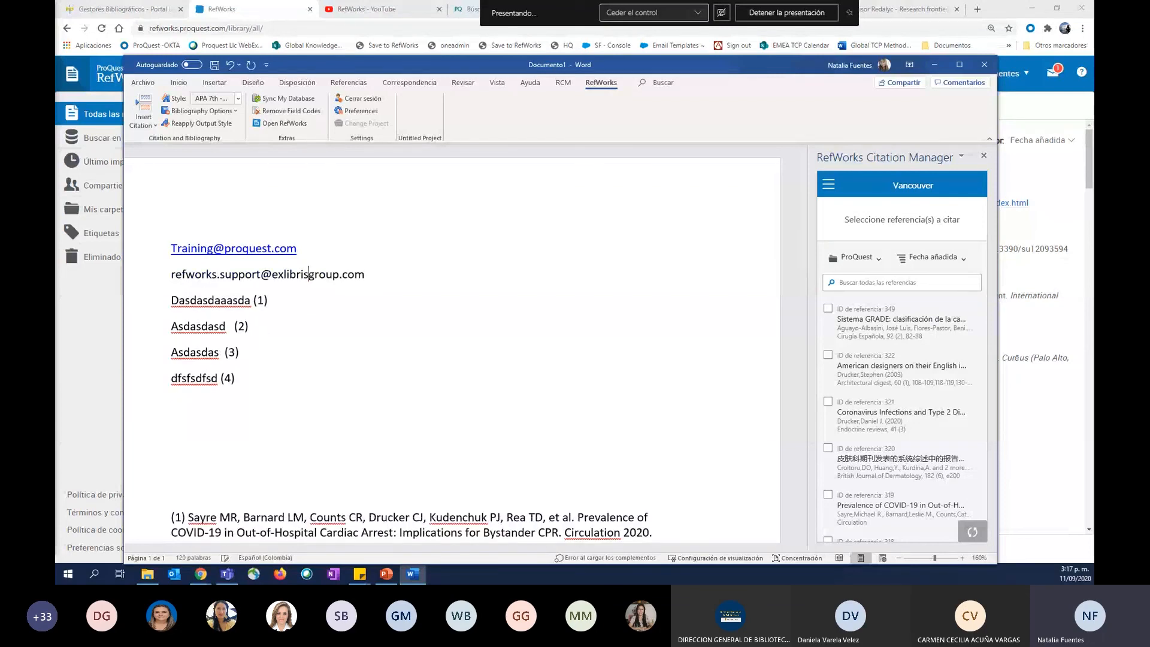
Add an empty line after the RefWorks support e-mail address, turning the address into a hyperlink.
{"action": "key", "text": "End"}
{"action": "key", "text": "Return"}
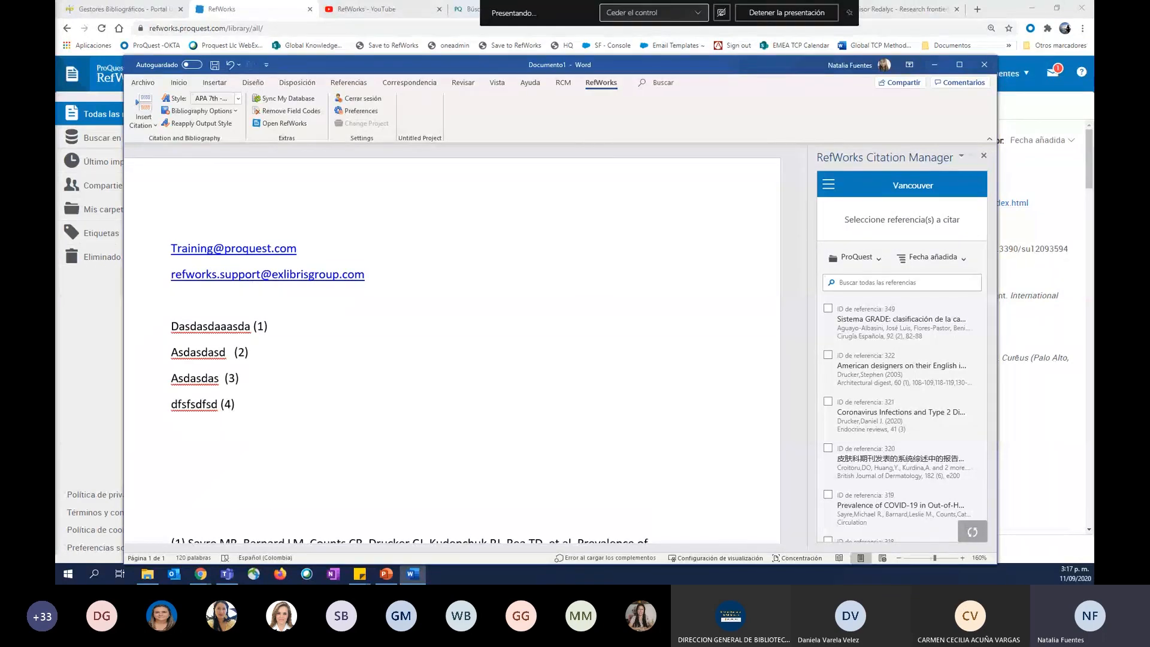